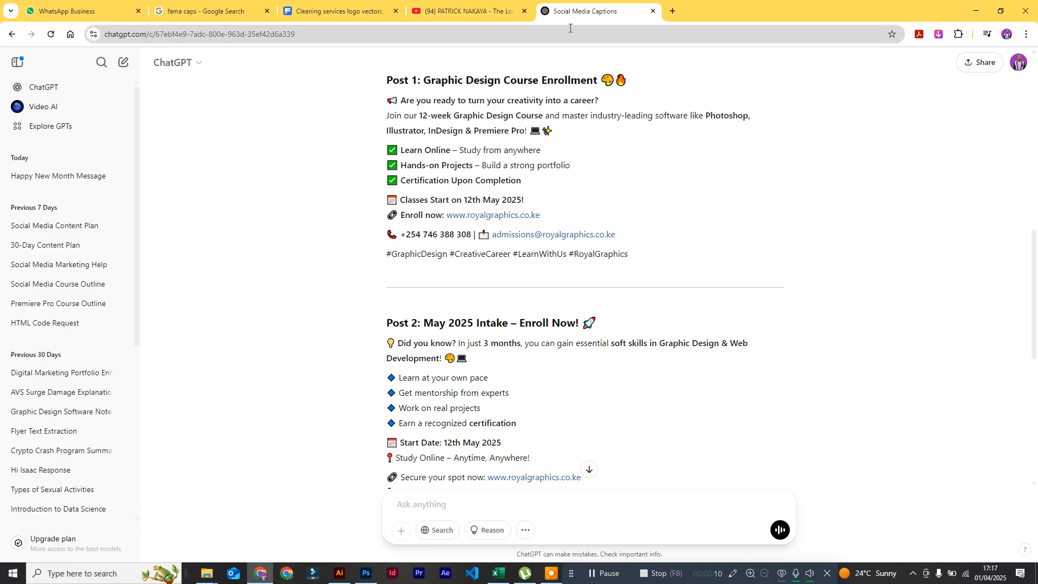
# Step: Search the web for "meta business suite login" in a new tab and open Meta for Business
pyautogui.click(674, 12)
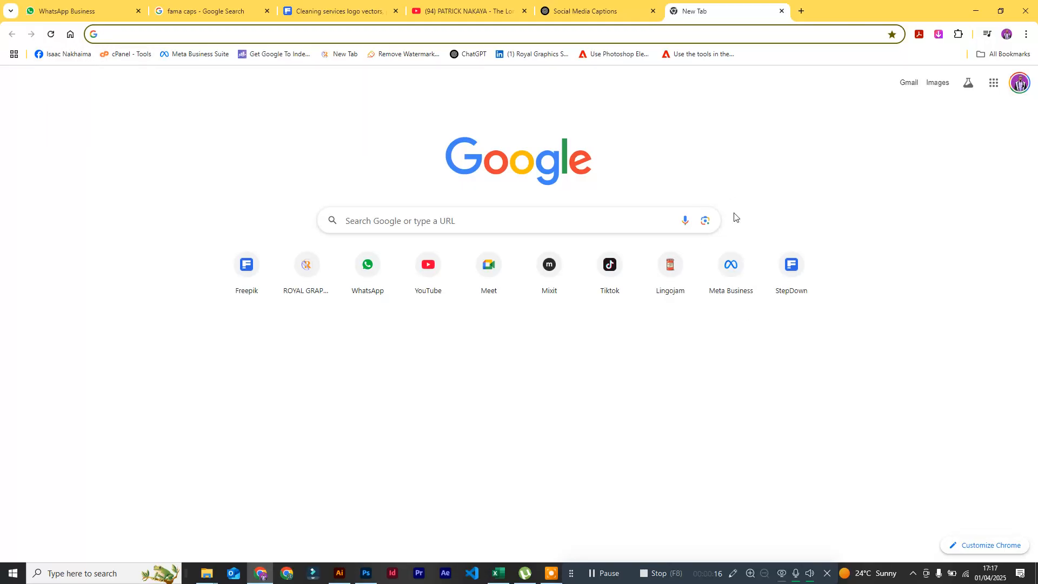
pyautogui.click(716, 32)
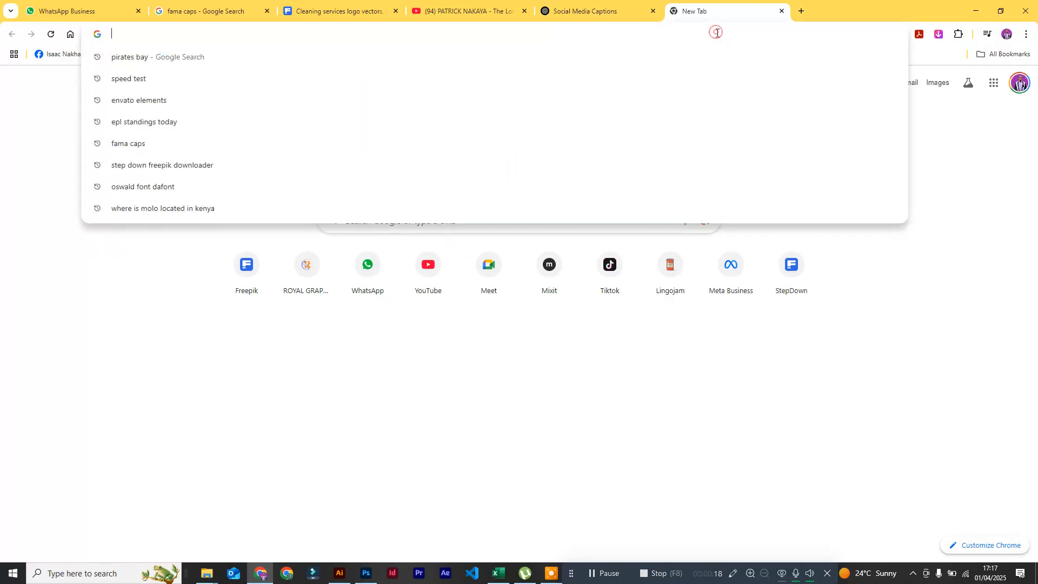
pyautogui.write('me')
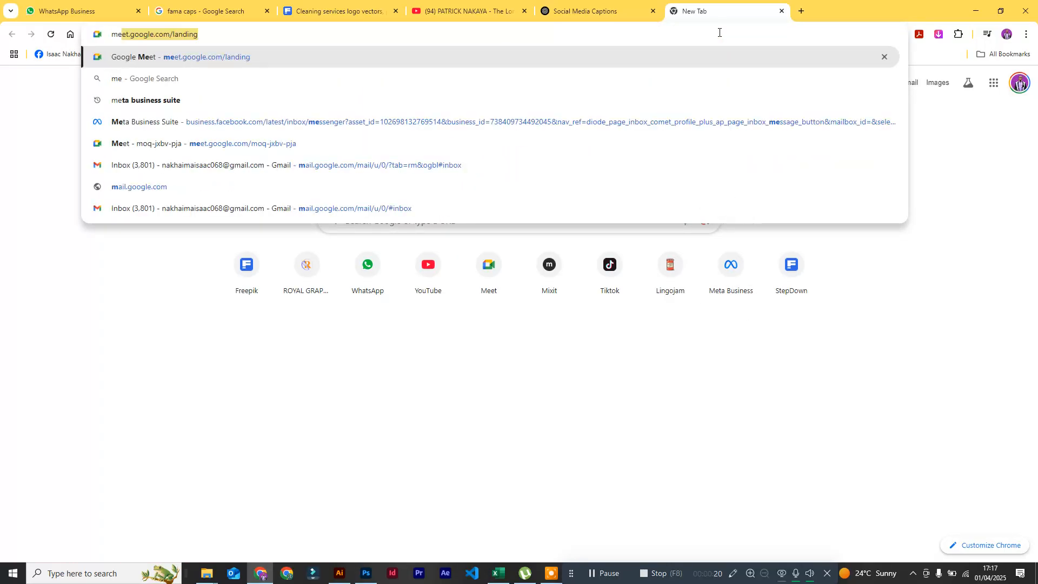
pyautogui.write('ta busi')
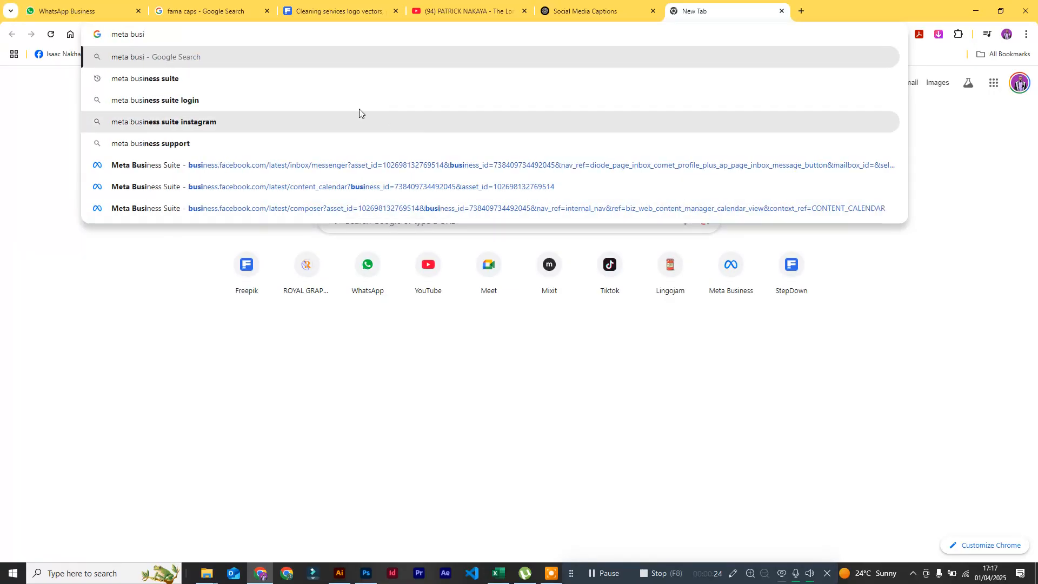
pyautogui.click(346, 101)
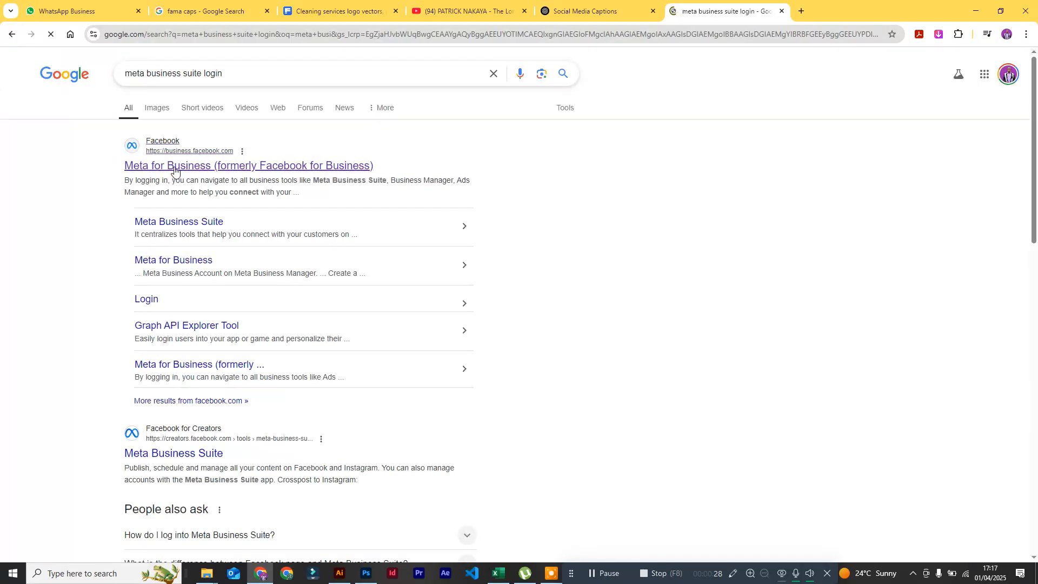
pyautogui.click(185, 167)
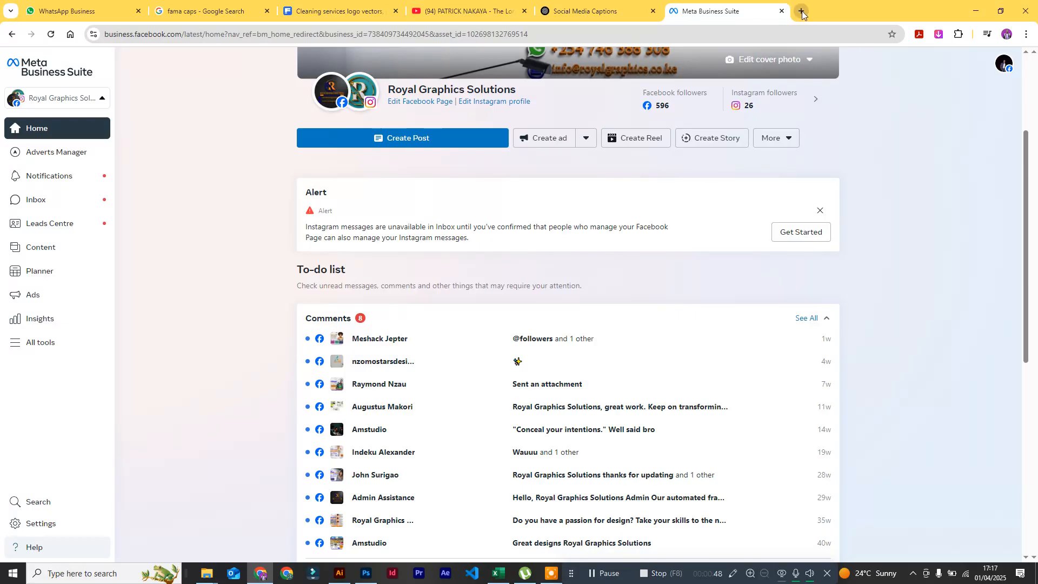
# Step: Examine the available business portfolios and the Facebook and Instagram account details linked to Royal Graphics Solutions
pyautogui.scroll(3, 423, 168)
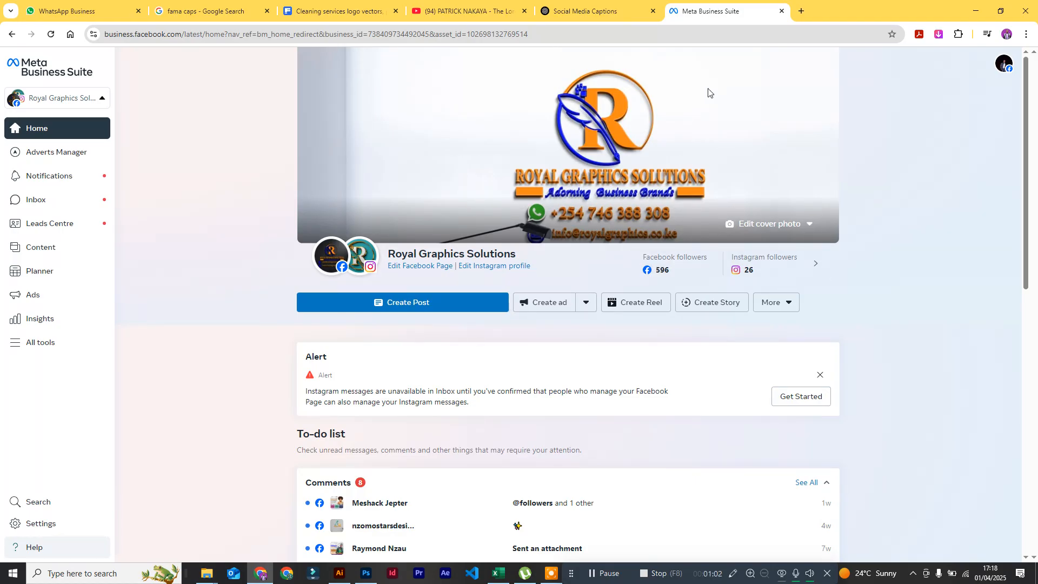
pyautogui.click(86, 98)
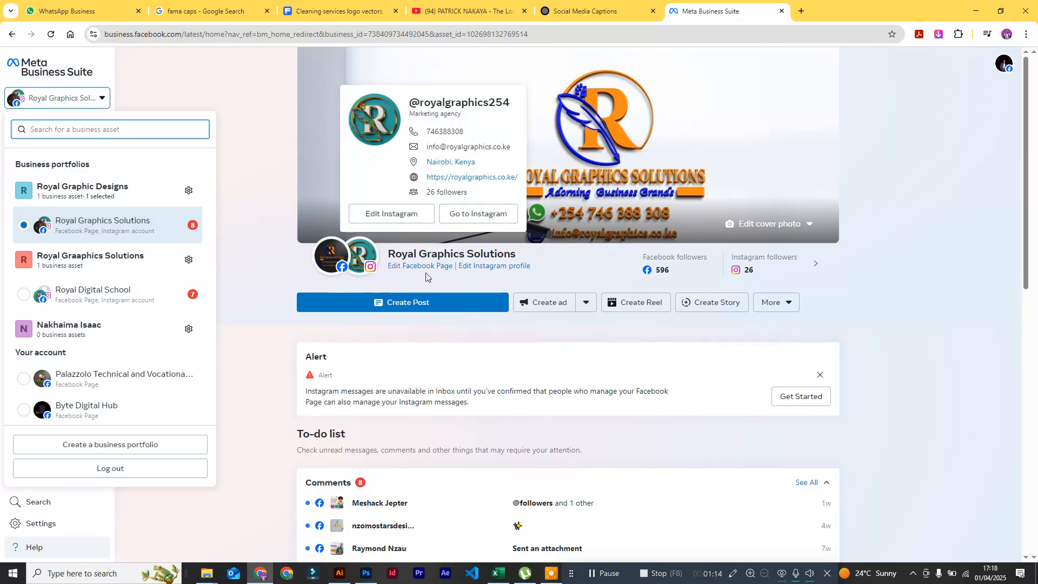
pyautogui.moveTo(337, 268)
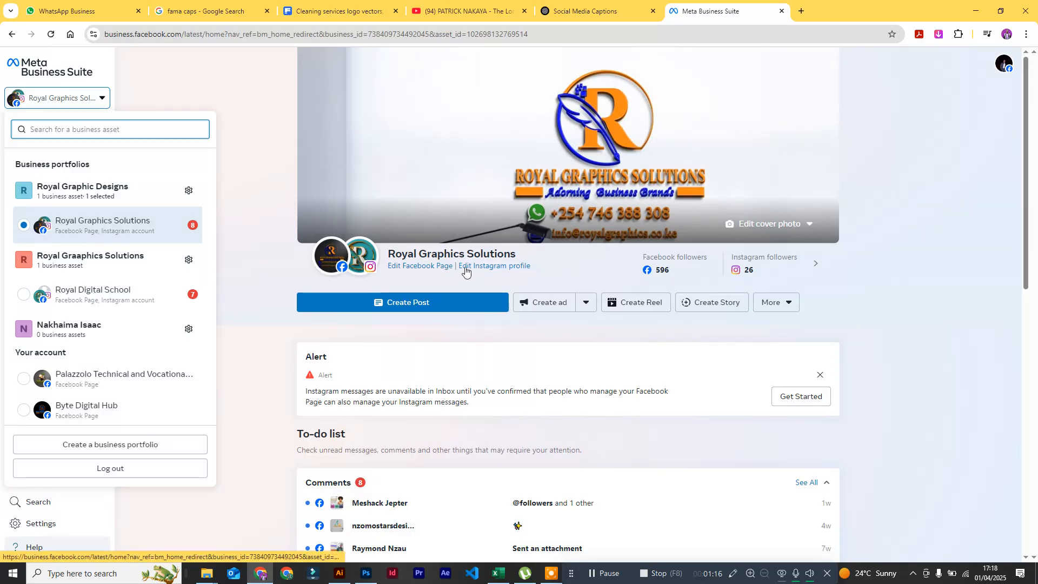
pyautogui.click(405, 250)
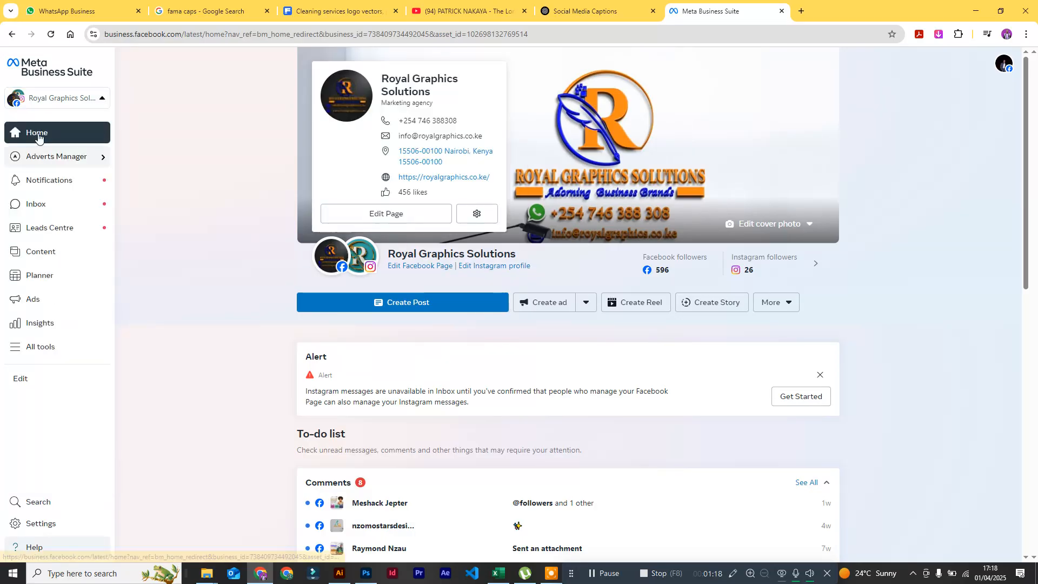
pyautogui.click(100, 98)
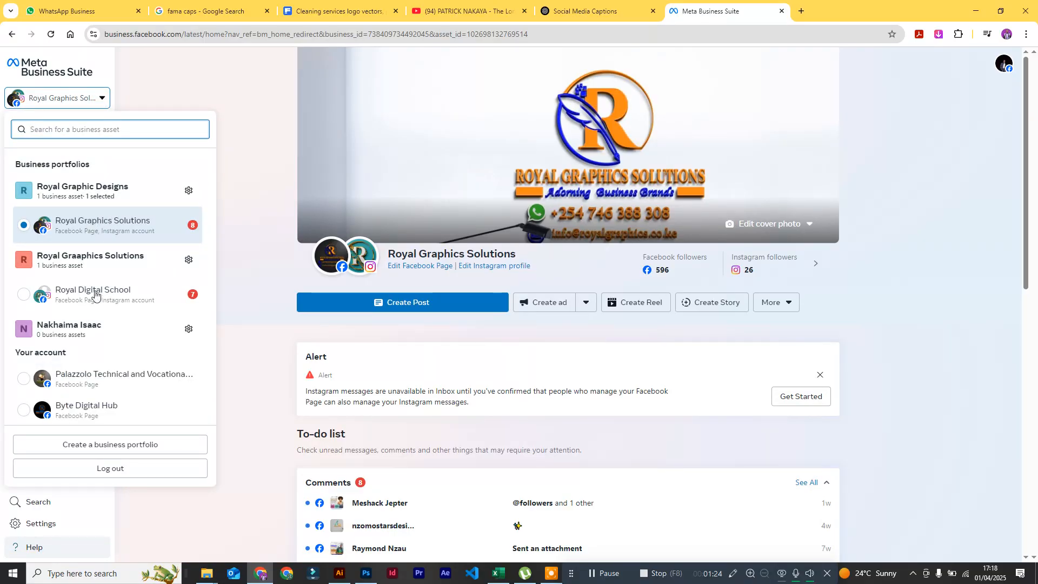
pyautogui.click(273, 257)
pyautogui.moveTo(337, 262)
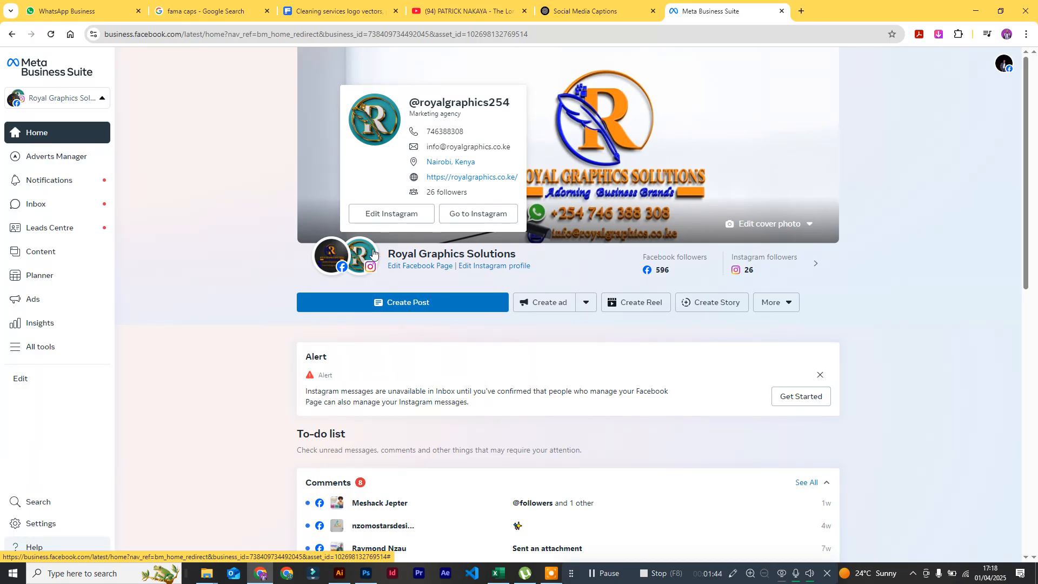
# Step: Open Facebook in a new browser tab and go to the Royal Graphics Solutions page
pyautogui.click(802, 10)
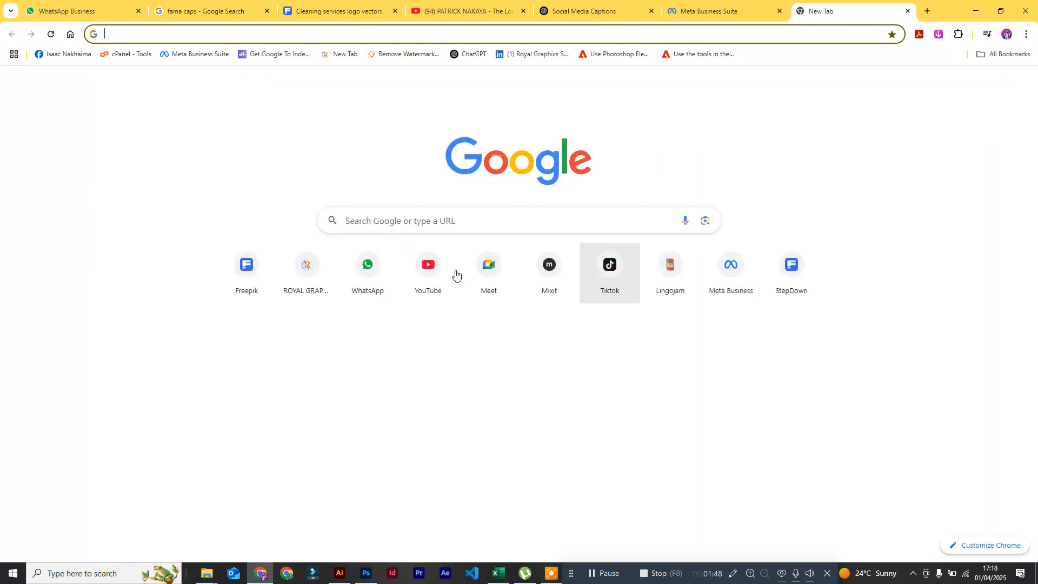
pyautogui.click(63, 54)
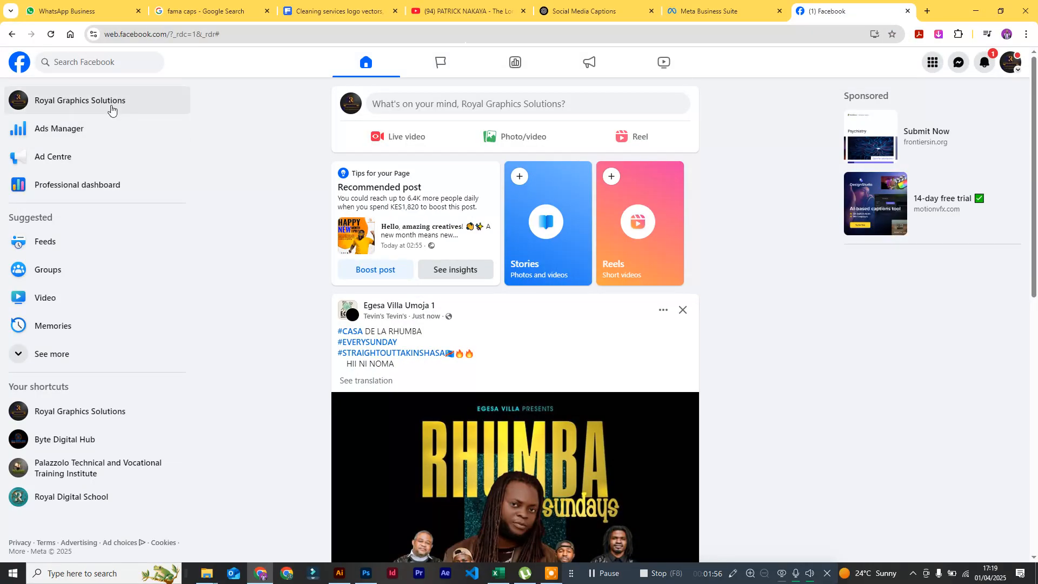
pyautogui.click(126, 97)
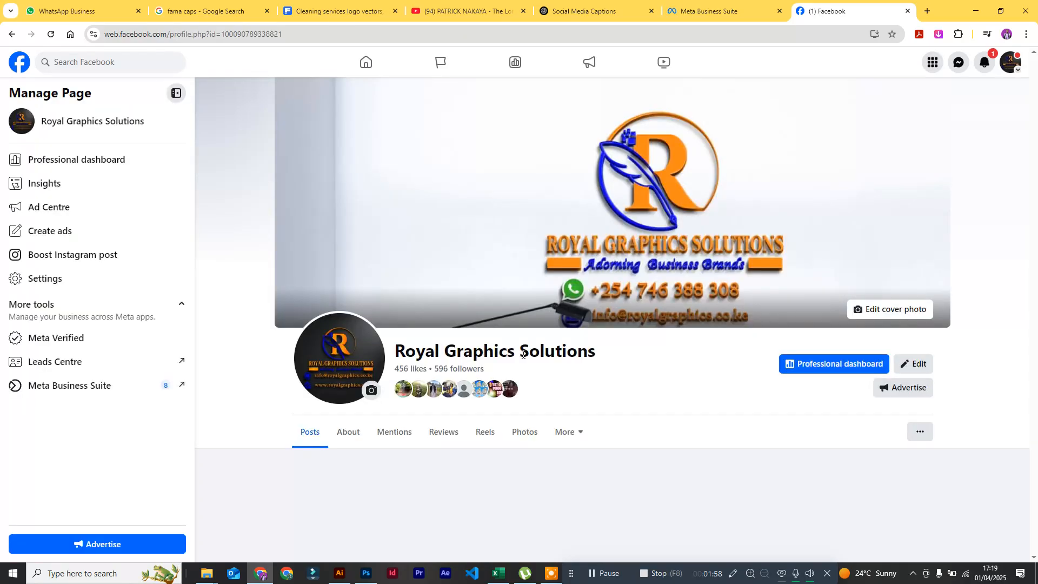
# Step: Expand the caption of the page's Happy New Month April post and like the post
pyautogui.scroll(-5, 719, 390)
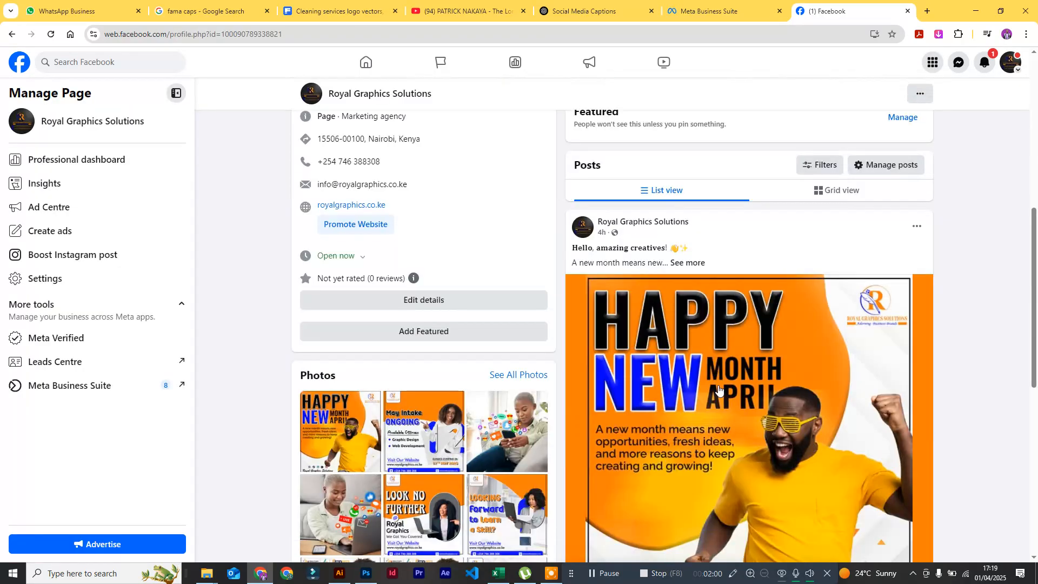
pyautogui.click(687, 262)
pyautogui.scroll(-3, 686, 403)
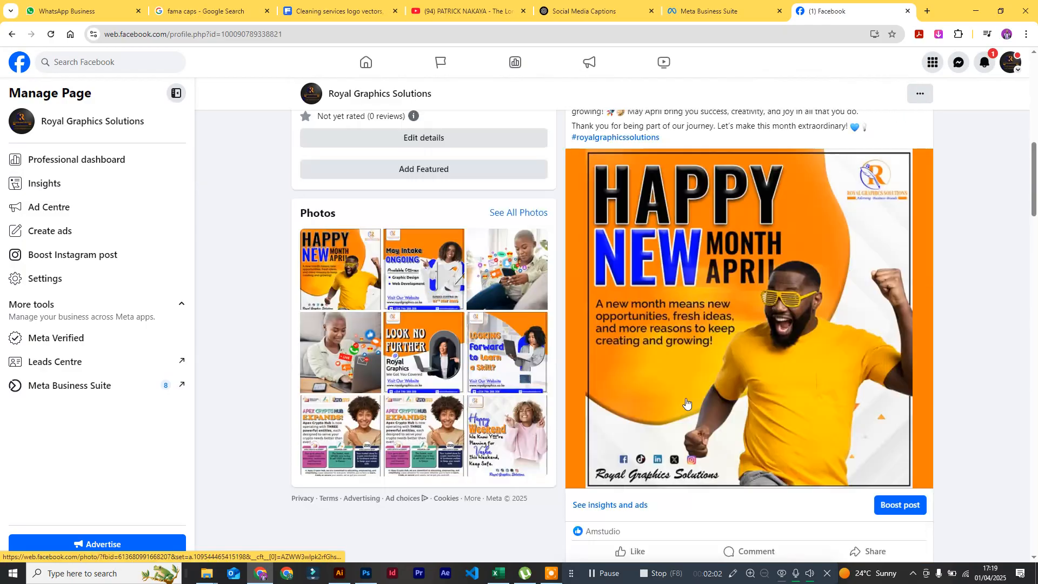
pyautogui.scroll(-4, 687, 403)
pyautogui.click(632, 336)
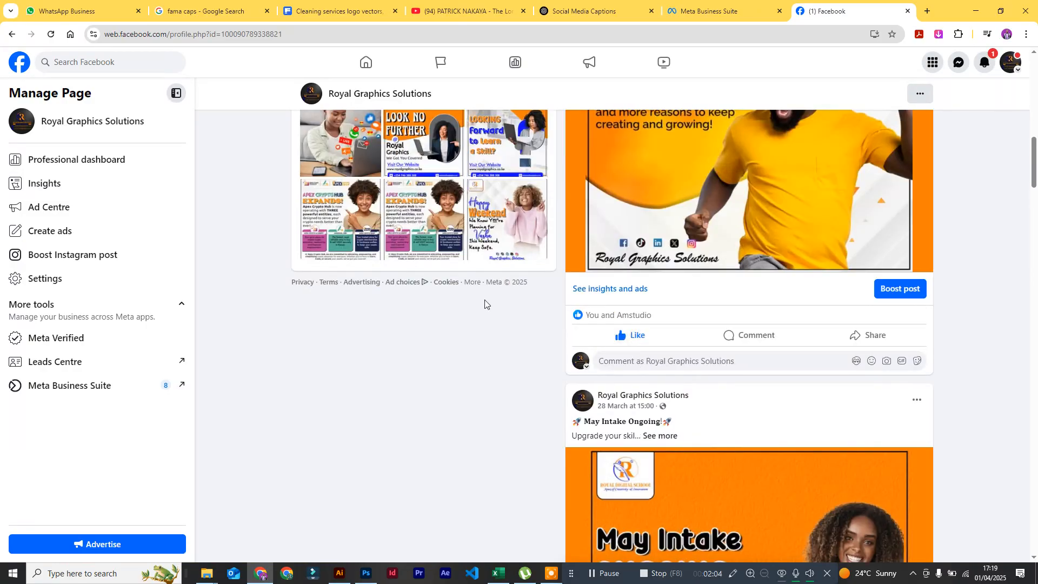
# Step: Switch from the Royal Graphics Solutions page to the personal Facebook profile and look through its posts
pyautogui.scroll(4, 625, 294)
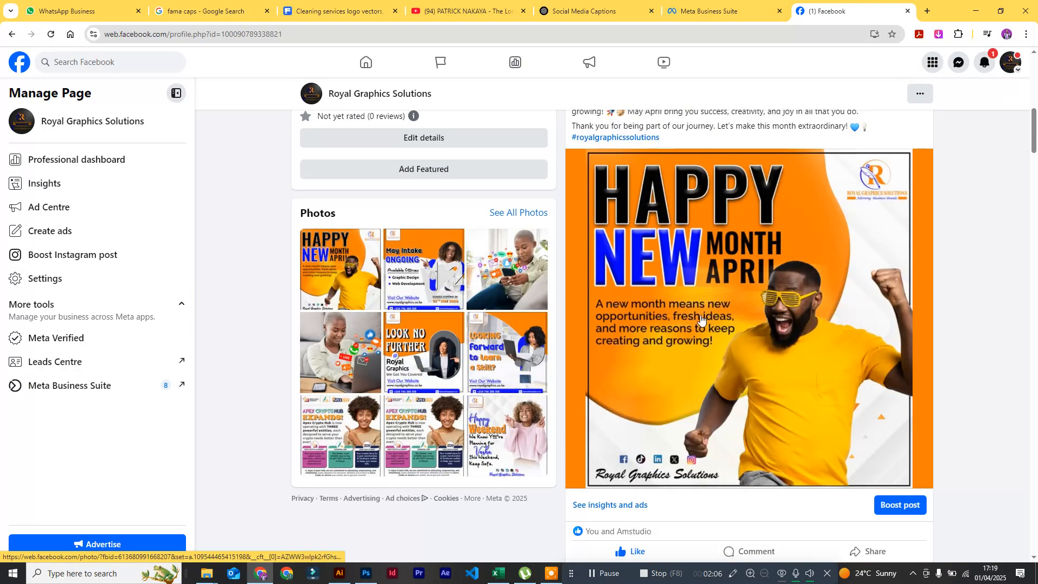
pyautogui.scroll(5, 701, 320)
pyautogui.scroll(-4, 724, 297)
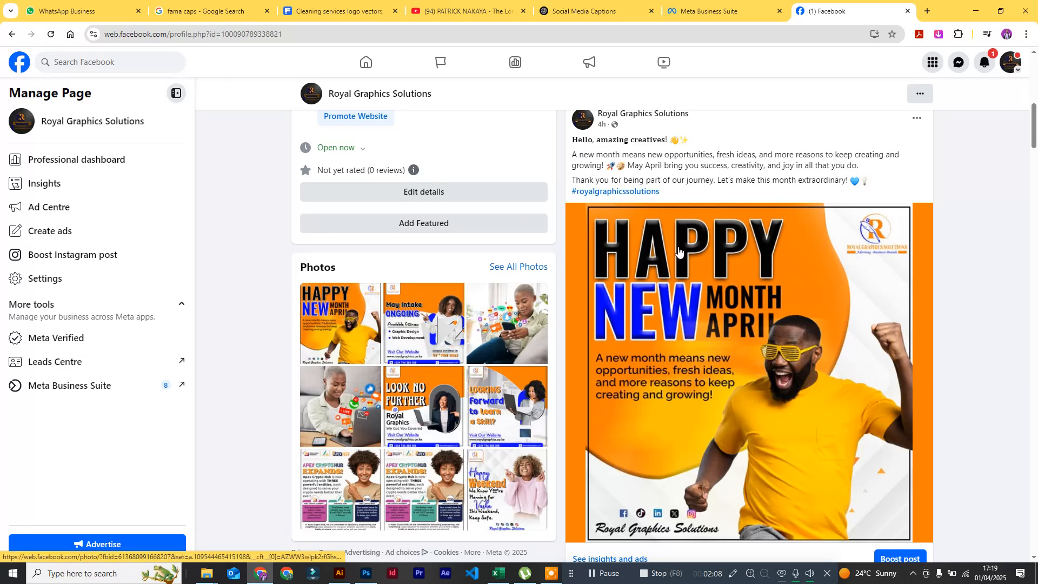
pyautogui.scroll(4, 679, 252)
pyautogui.scroll(3, 881, 108)
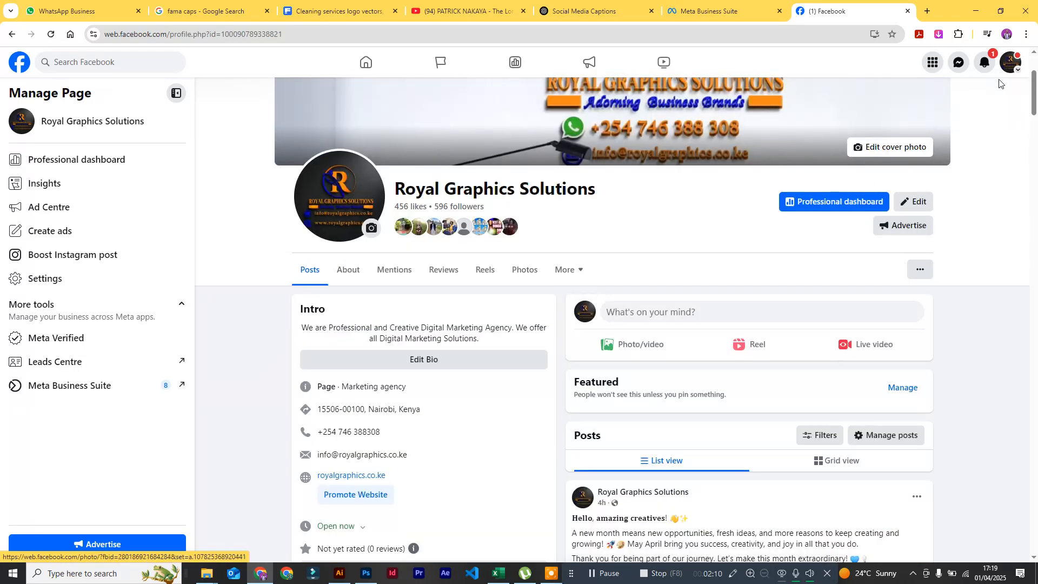
pyautogui.click(1011, 62)
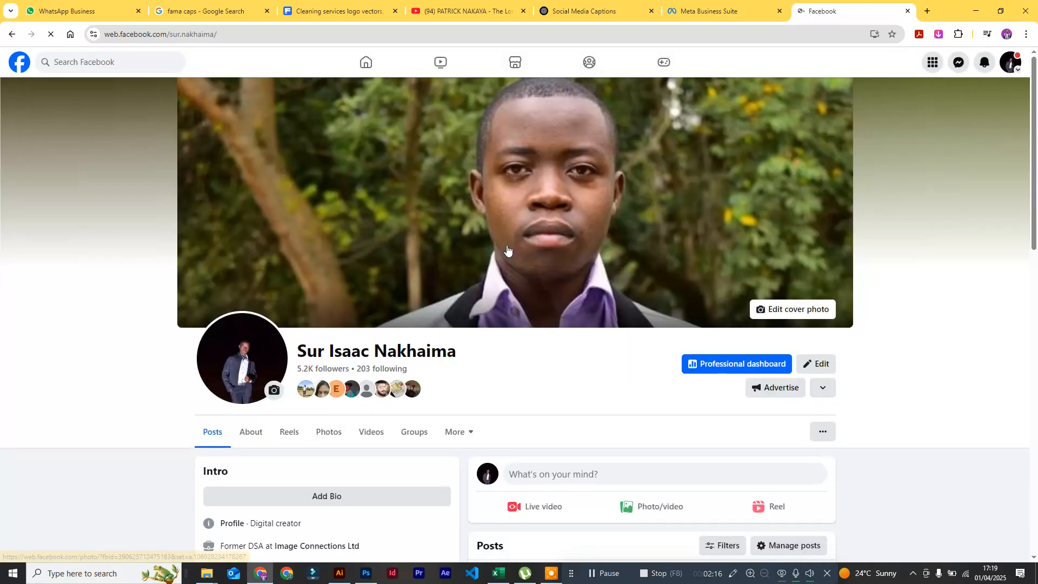
pyautogui.scroll(-5, 456, 357)
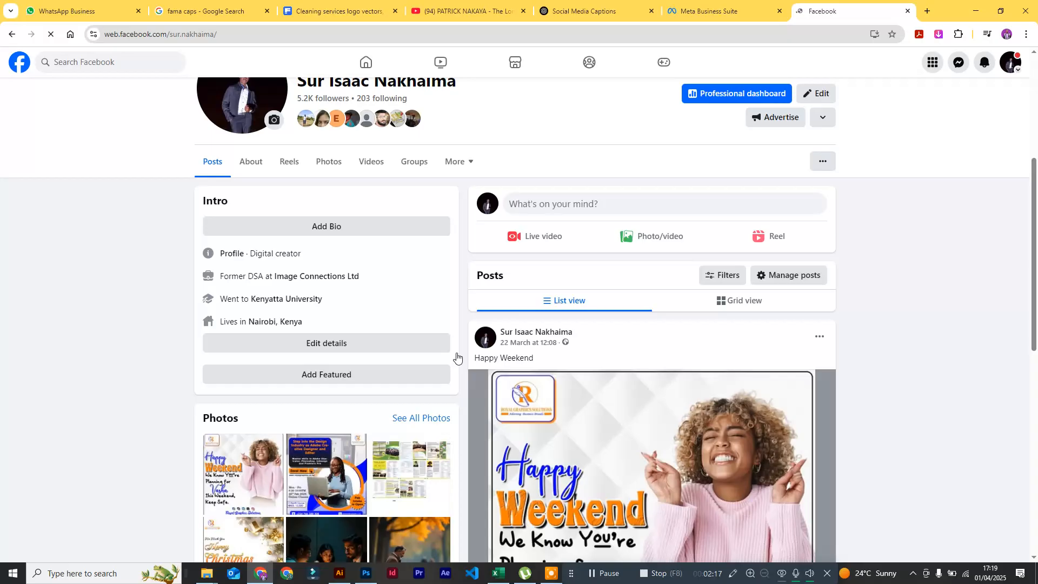
pyautogui.scroll(-10, 457, 357)
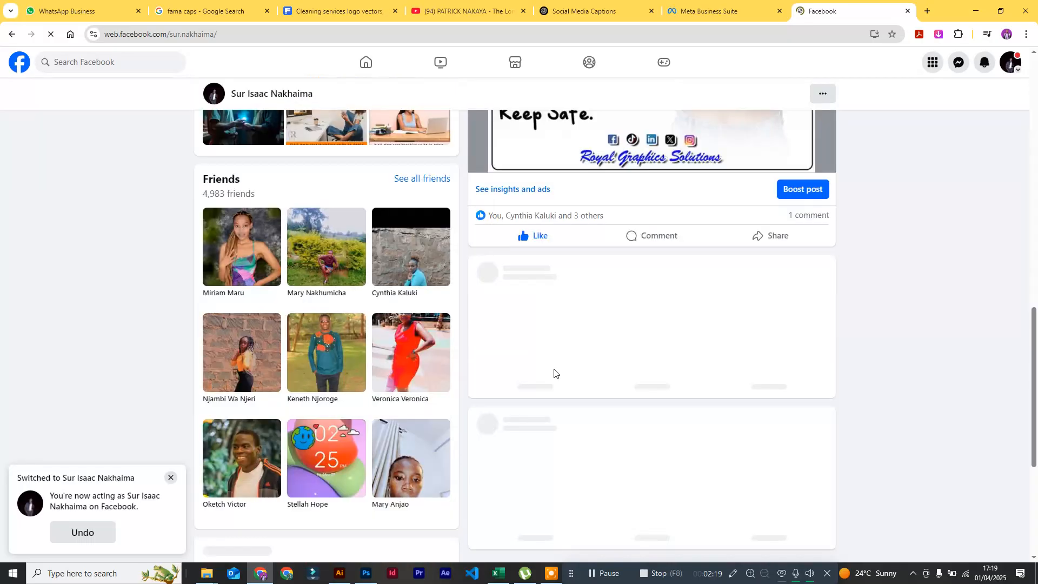
pyautogui.scroll(8, 554, 373)
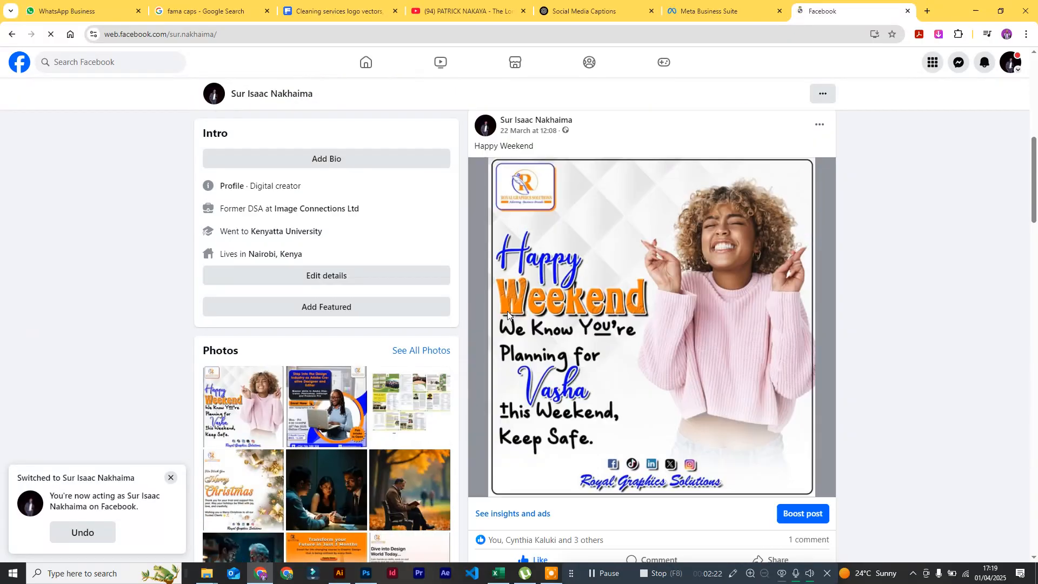
# Step: Open the personal account's home feed and browse its regular and sponsored posts
pyautogui.click(367, 64)
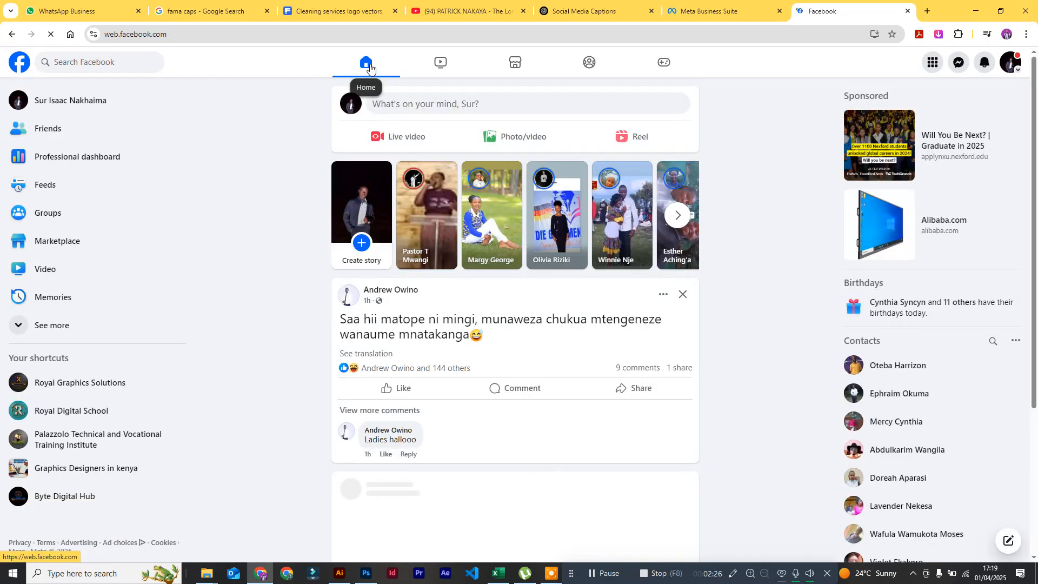
pyautogui.scroll(-4, 542, 368)
pyautogui.scroll(-9, 542, 368)
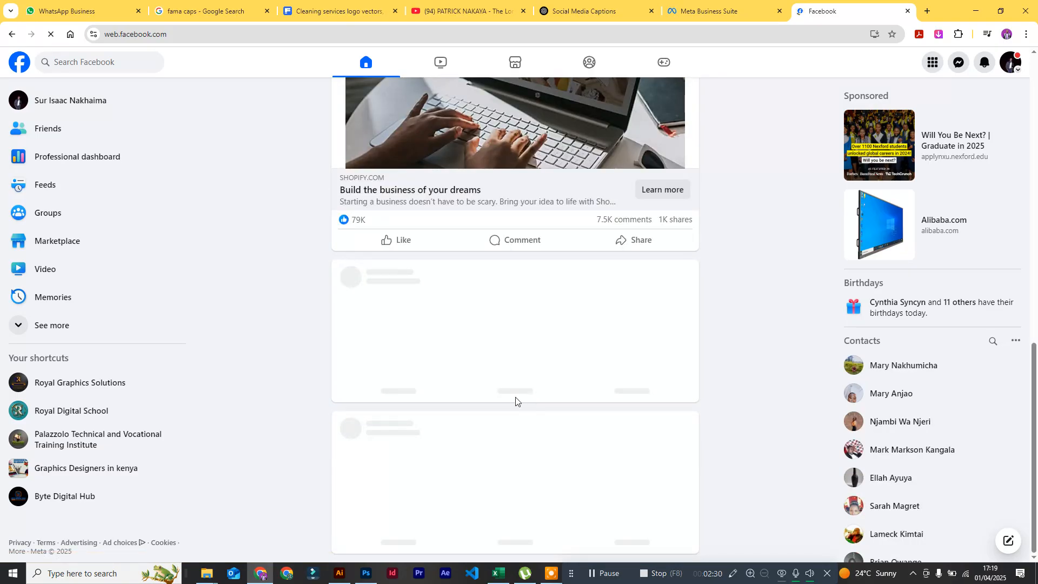
pyautogui.scroll(11, 463, 368)
pyautogui.scroll(-20, 474, 355)
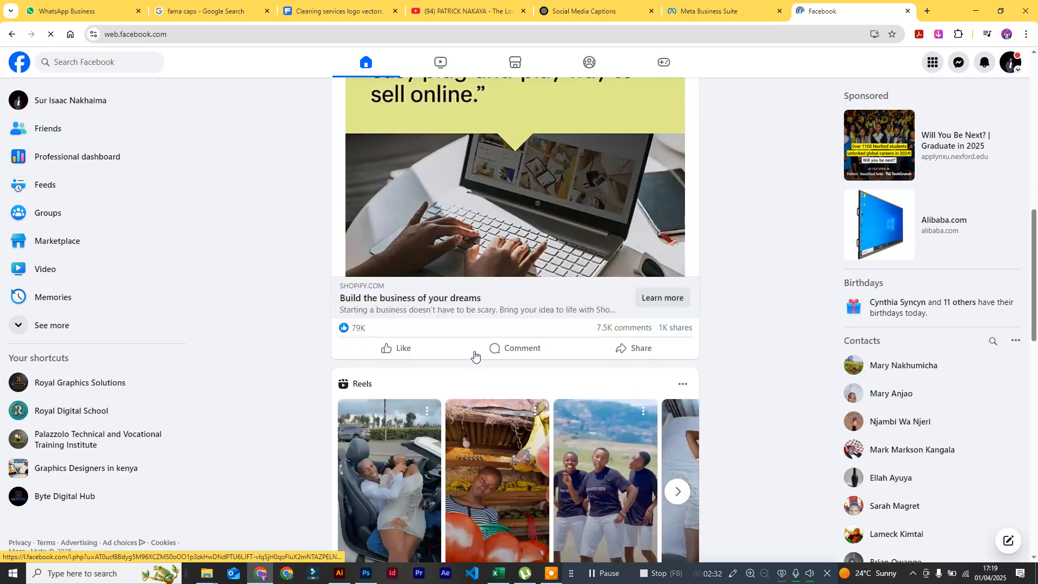
pyautogui.scroll(-4, 474, 356)
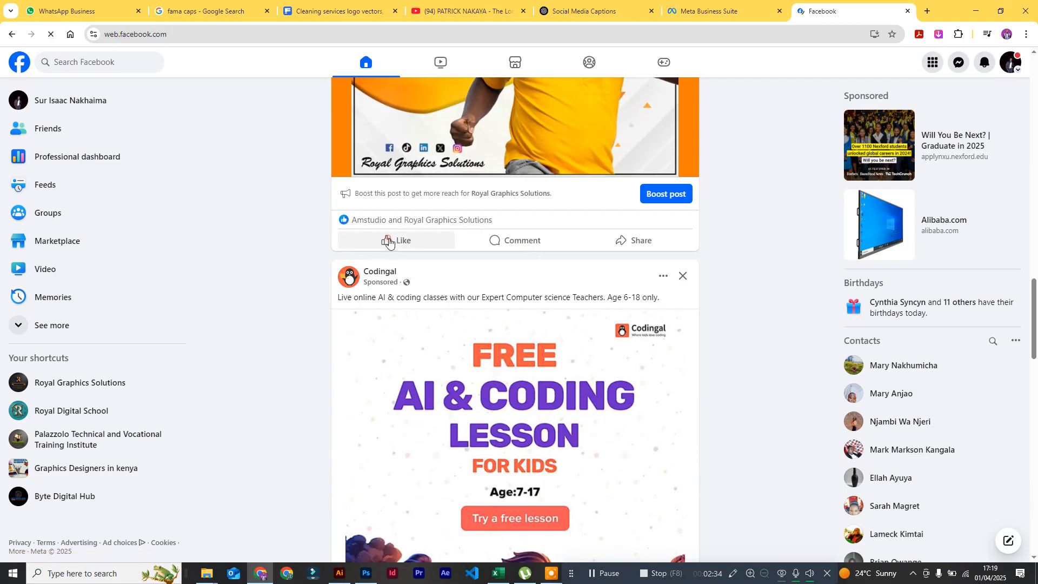
pyautogui.scroll(-10, 411, 301)
pyautogui.scroll(-15, 465, 327)
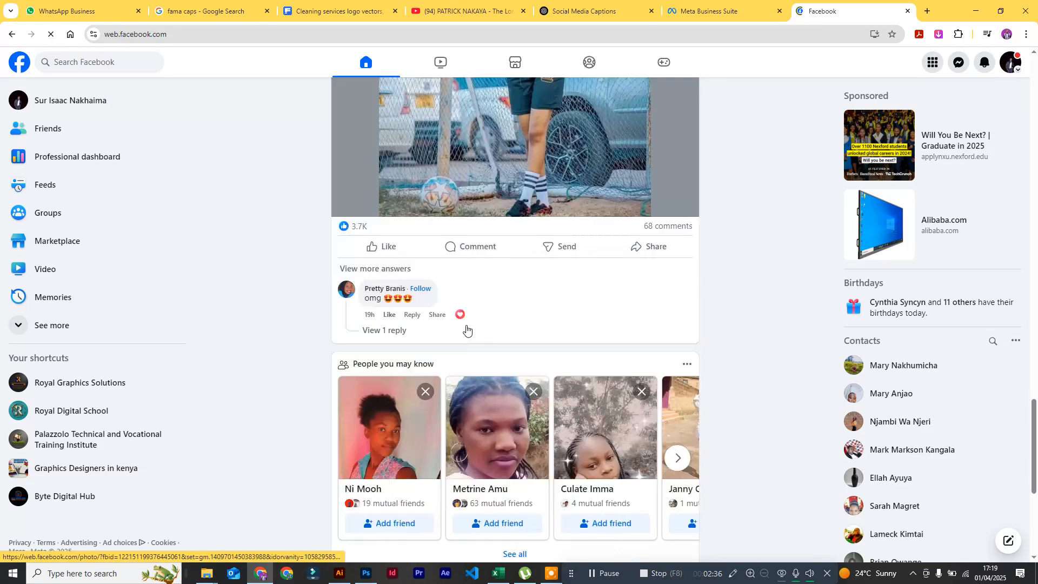
pyautogui.scroll(-15, 469, 336)
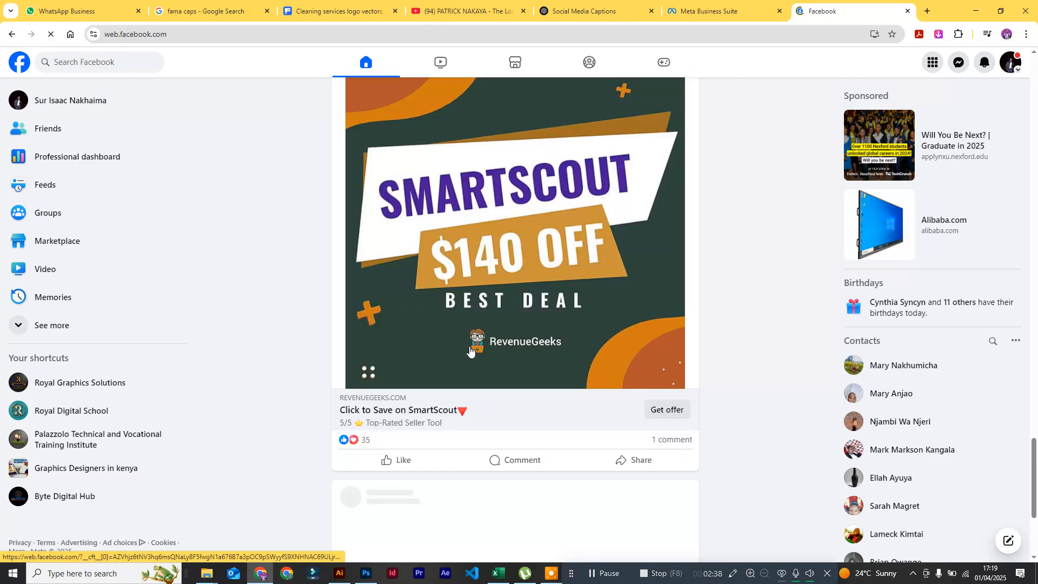
pyautogui.scroll(-20, 467, 344)
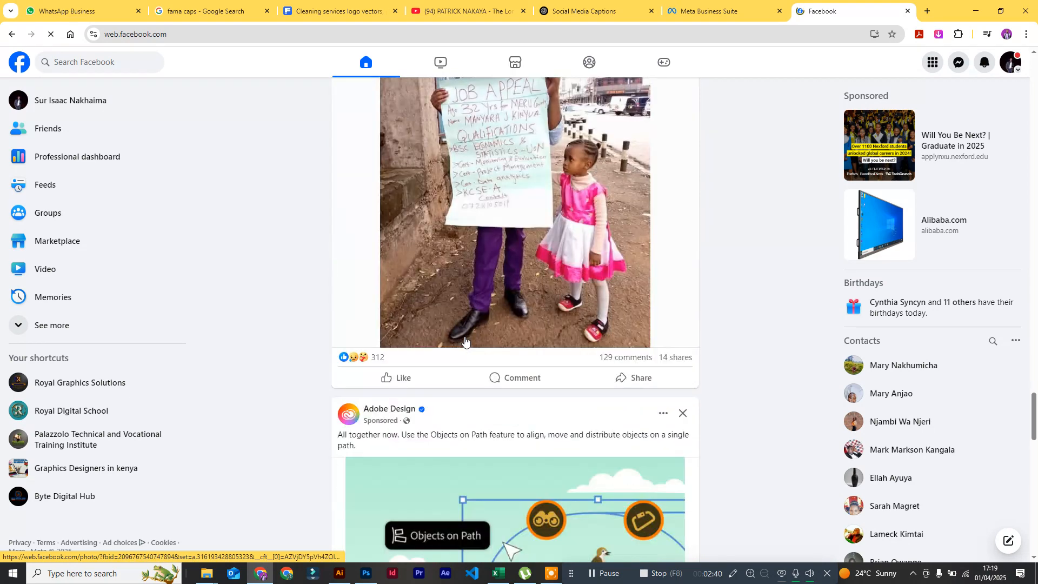
pyautogui.scroll(-5, 464, 333)
pyautogui.scroll(7, 479, 287)
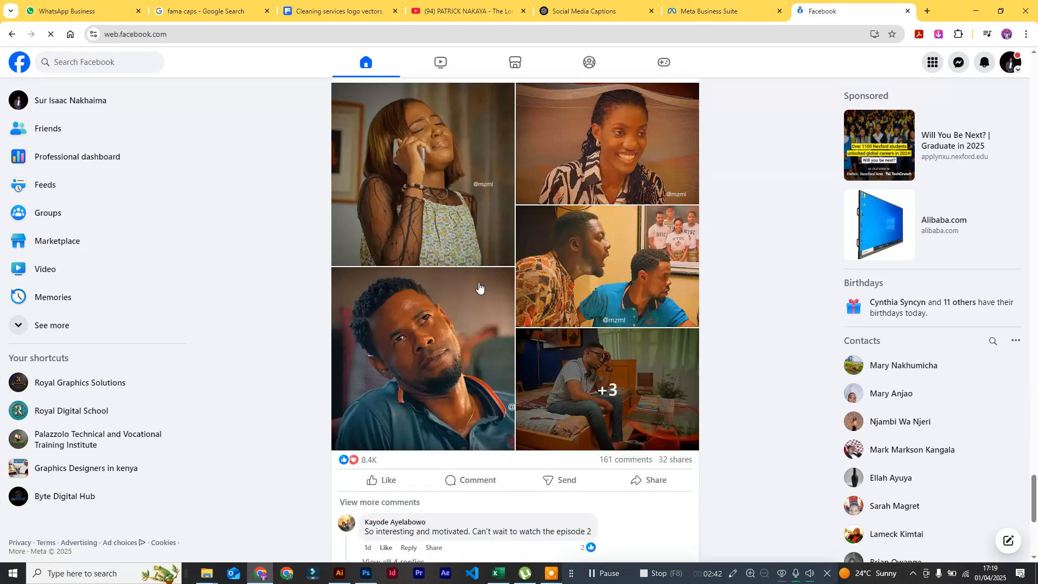
# Step: Search Facebook for the digital marketing and SEO creator, look over the search results, and open the creator's page
pyautogui.click(112, 60)
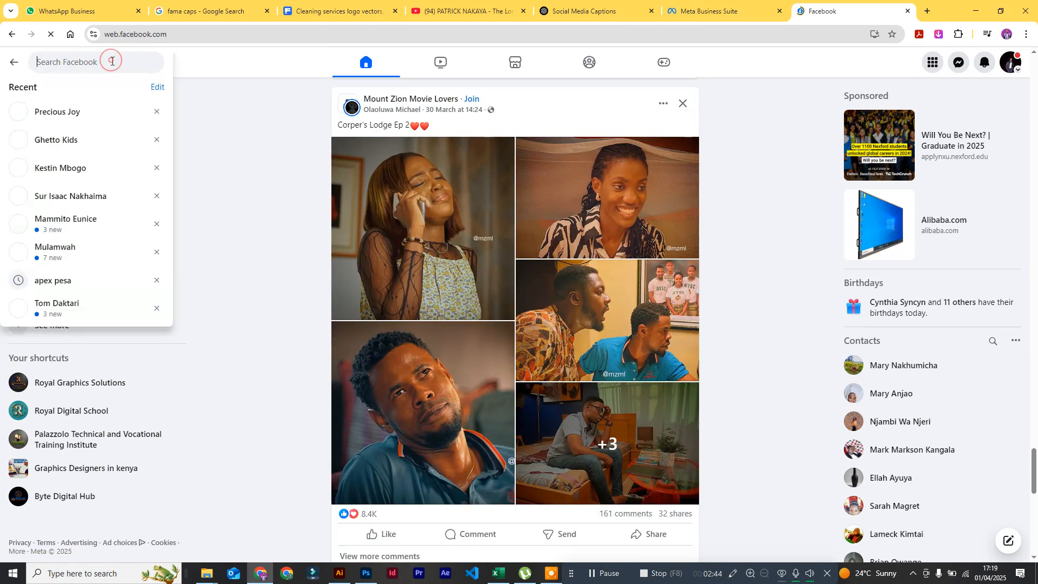
pyautogui.write('elv')
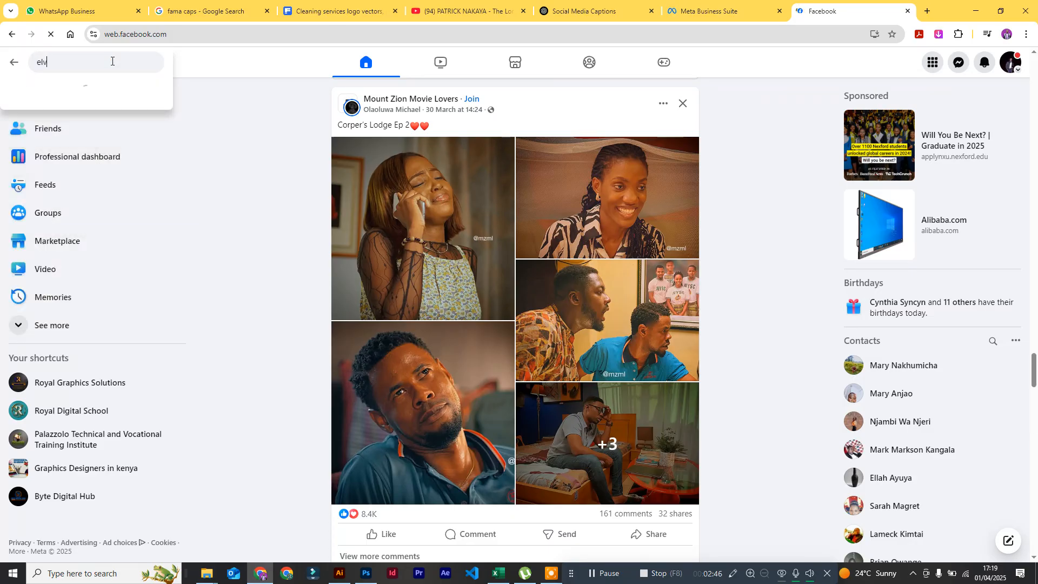
pyautogui.click(90, 84)
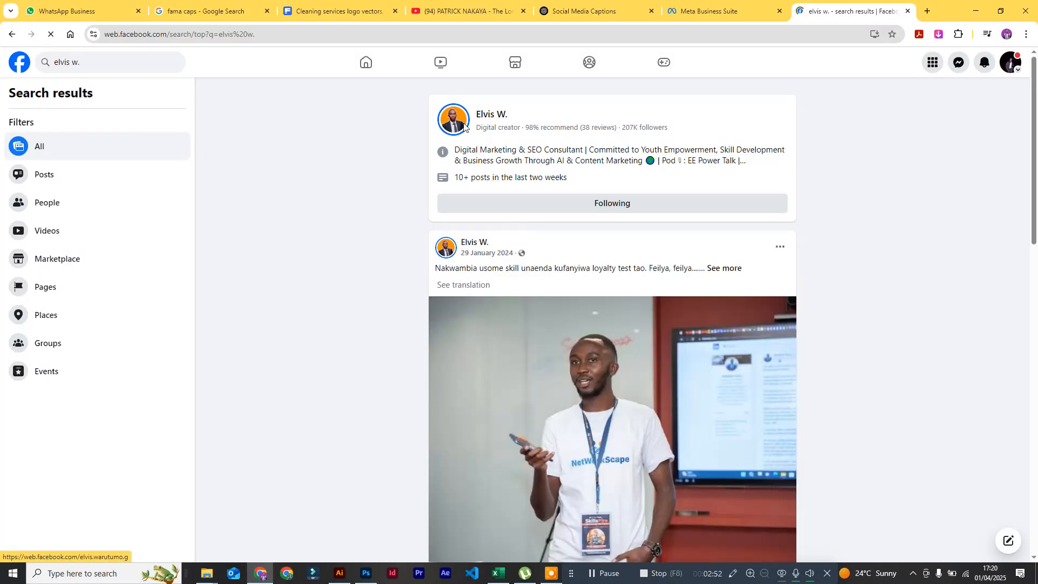
pyautogui.scroll(-15, 513, 292)
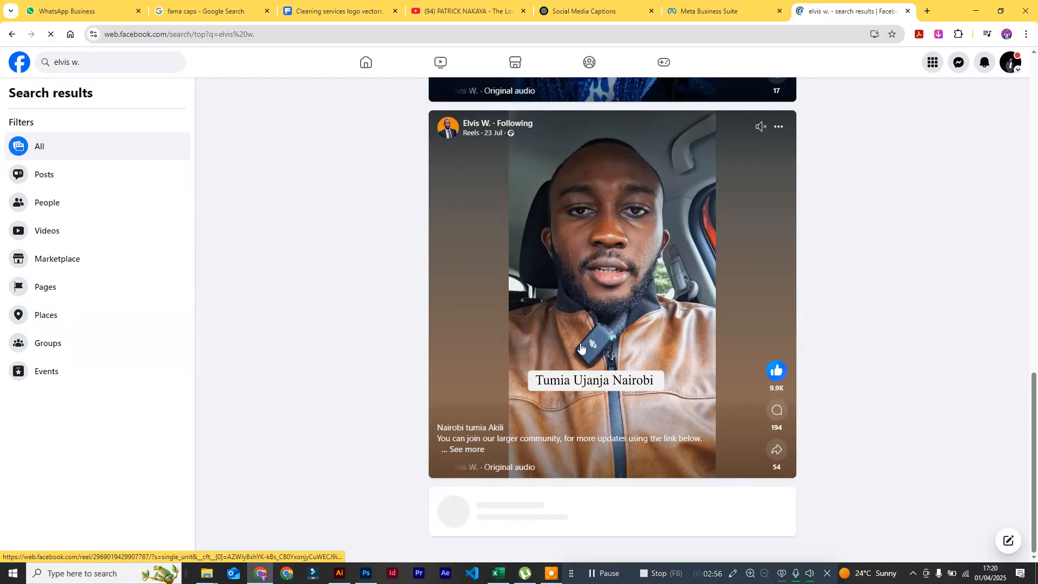
pyautogui.scroll(15, 551, 252)
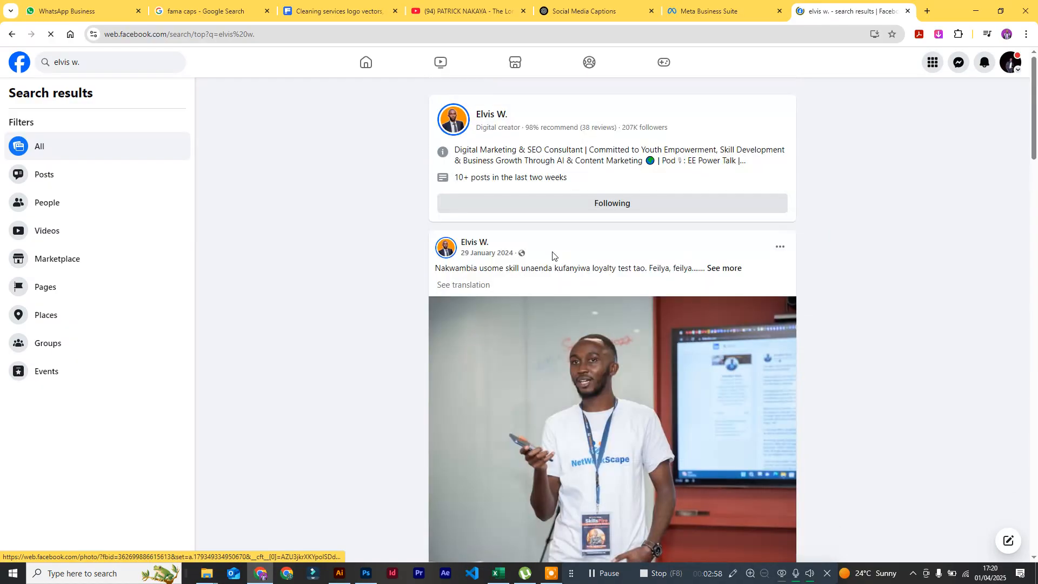
pyautogui.click(492, 131)
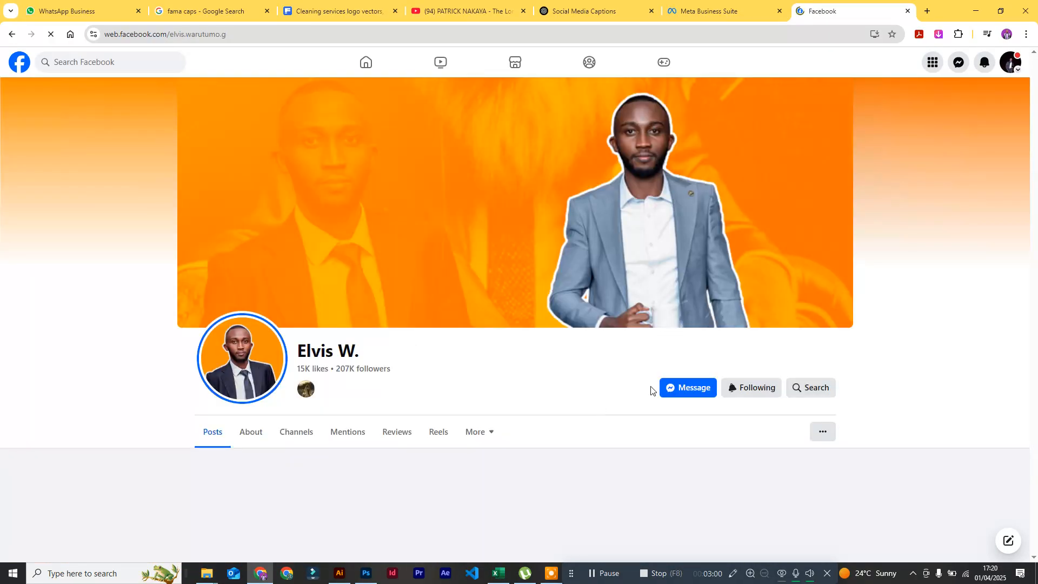
# Step: Expand the caption of the creator's latest post, starting "Where the motto is", and read it alongside its video
pyautogui.scroll(-8, 603, 433)
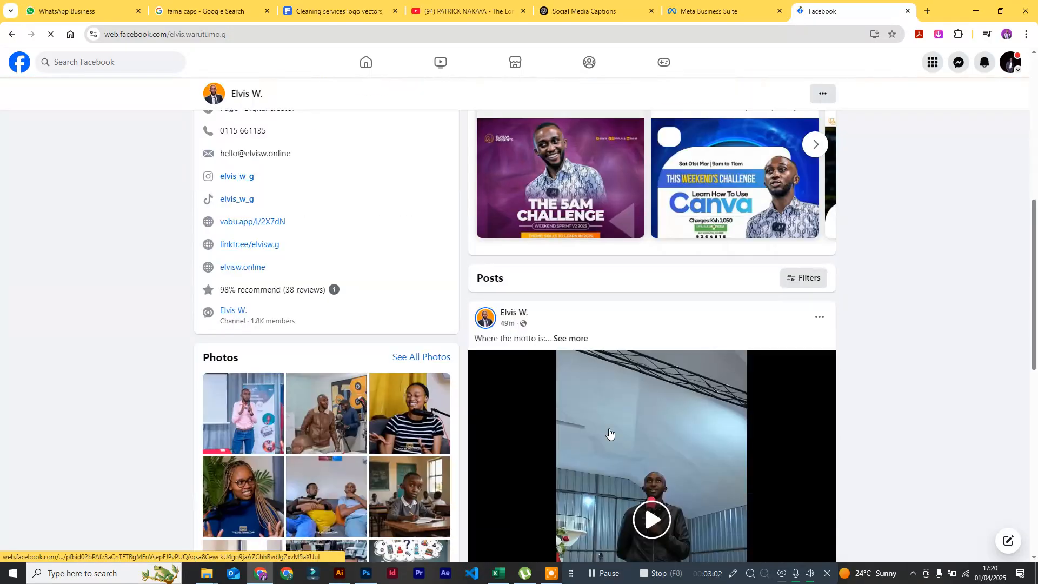
pyautogui.scroll(2, 609, 432)
pyautogui.click(572, 447)
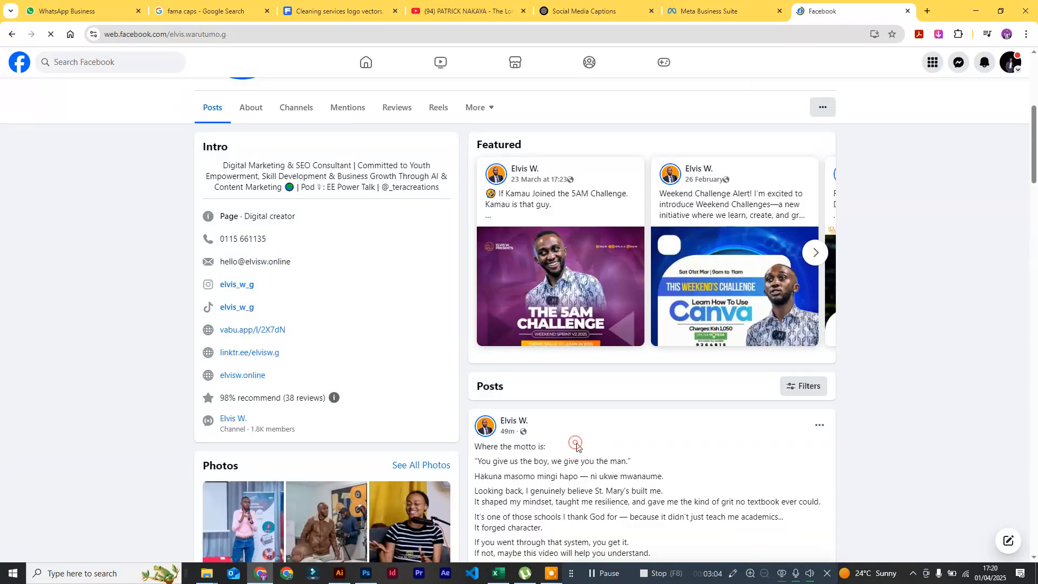
pyautogui.scroll(-3, 579, 443)
pyautogui.moveTo(503, 273)
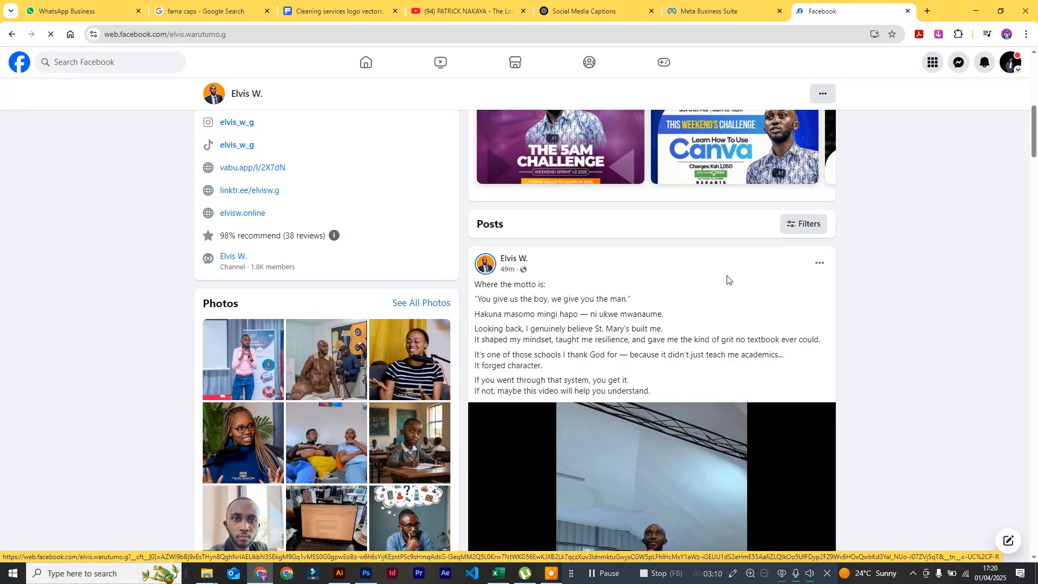
pyautogui.scroll(-3, 727, 277)
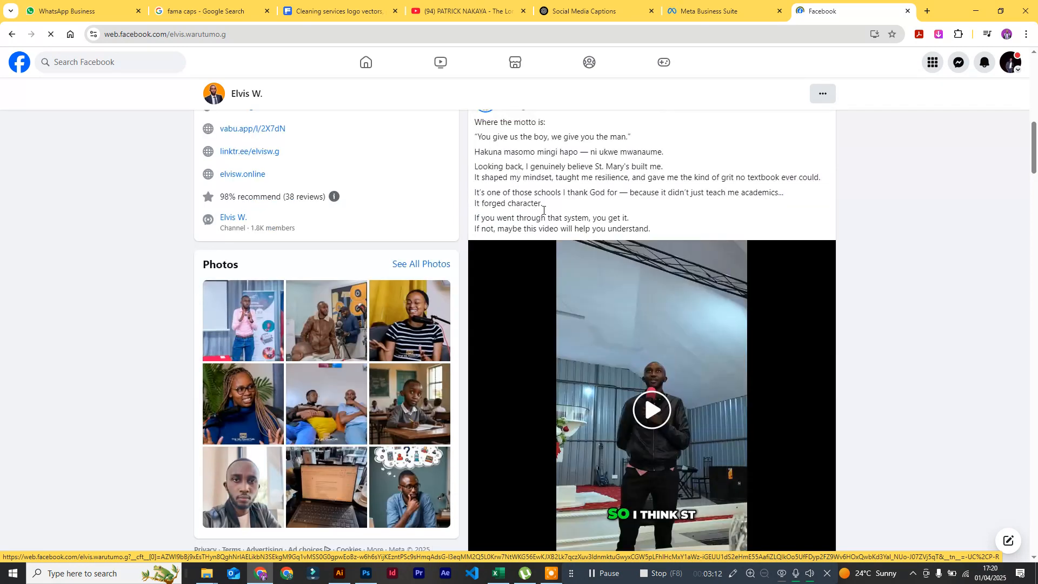
pyautogui.scroll(2, 503, 228)
# Step: Expand and read the captions of the post on hard work versus smart work and the post on being busy versus productive
pyautogui.scroll(-8, 504, 233)
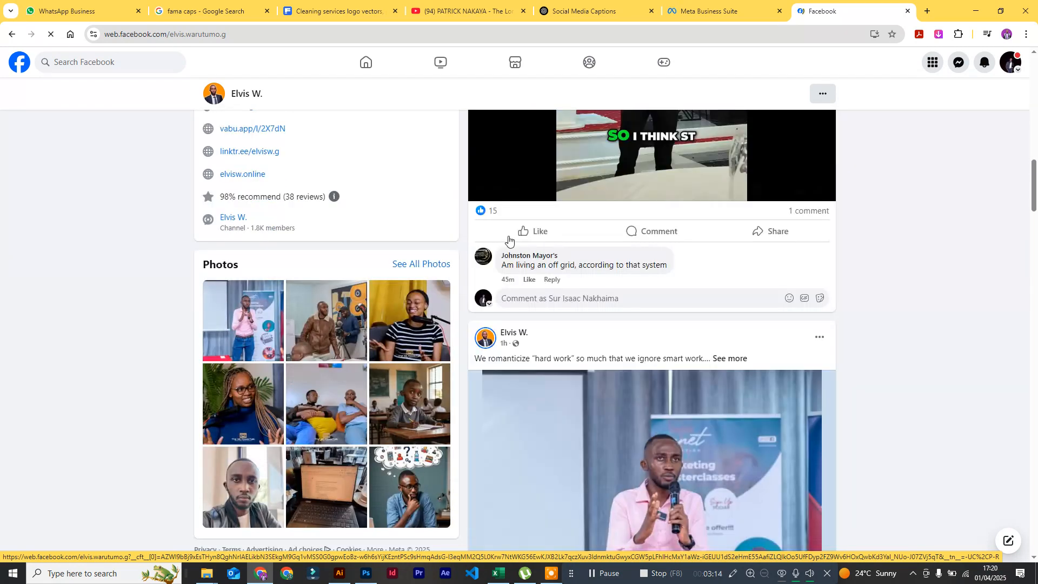
pyautogui.click(731, 359)
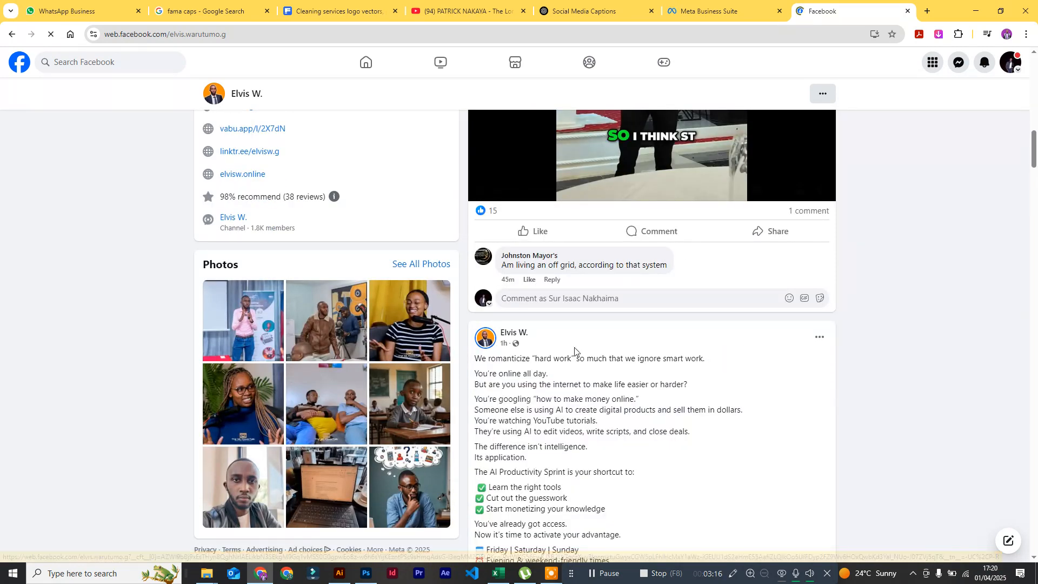
pyautogui.scroll(-2, 594, 356)
pyautogui.scroll(-12, 569, 375)
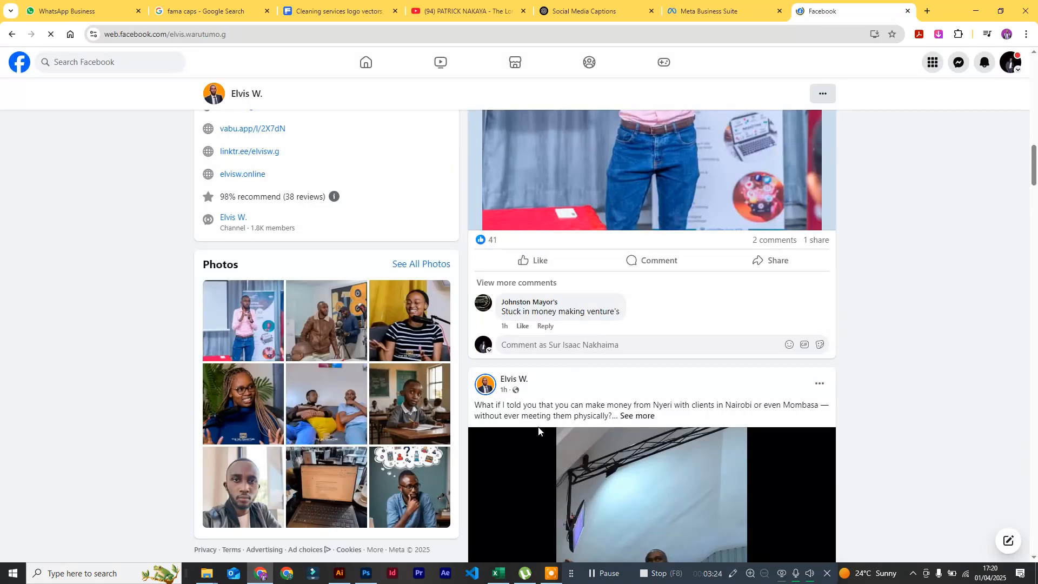
pyautogui.scroll(-10, 613, 431)
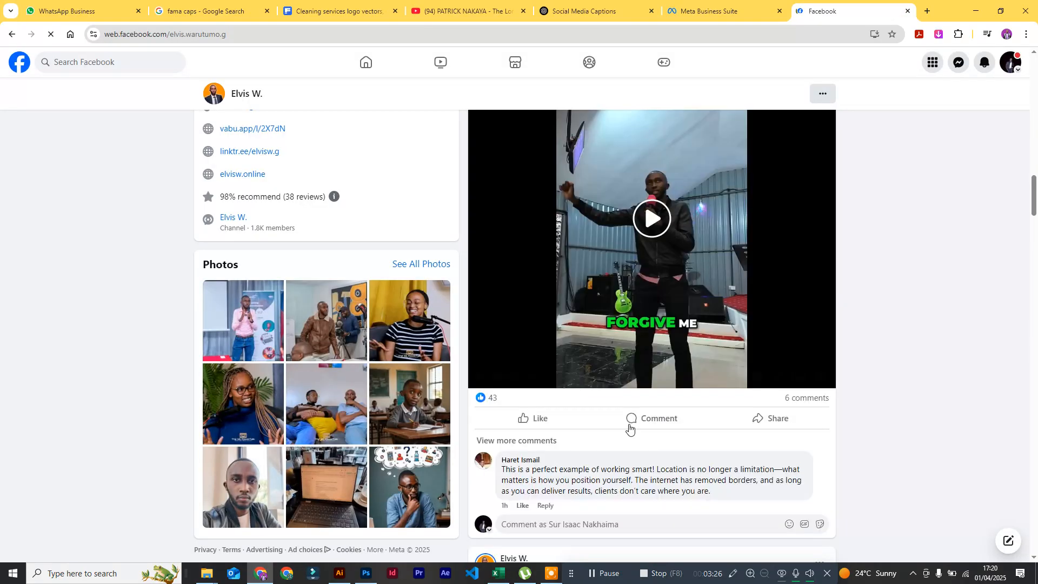
pyautogui.click(520, 391)
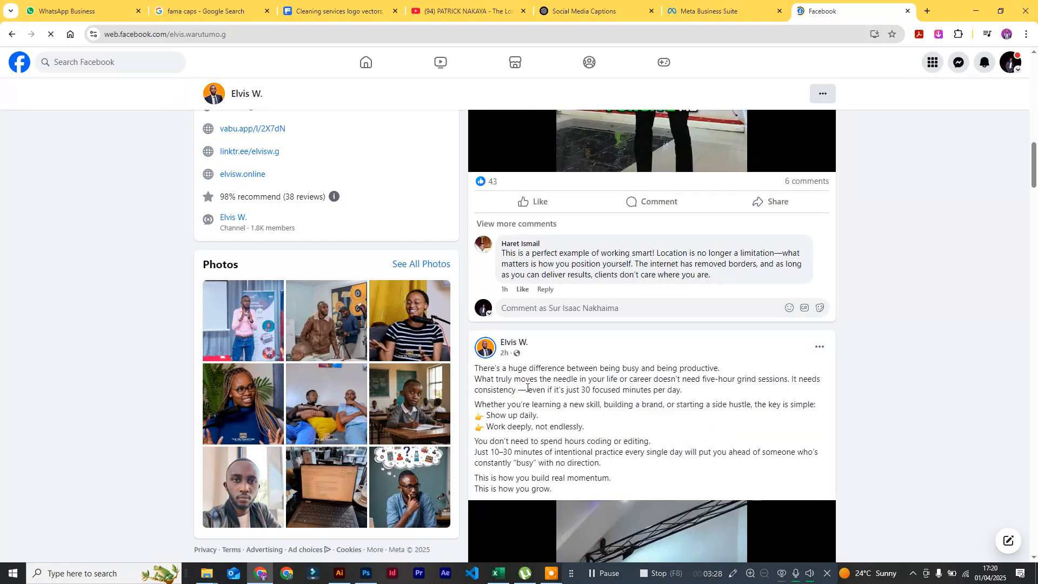
pyautogui.scroll(-5, 527, 394)
# Step: Expand and read the captions of the post about an early website design and the post comparing Gen Z and Millennials
pyautogui.scroll(-6, 527, 395)
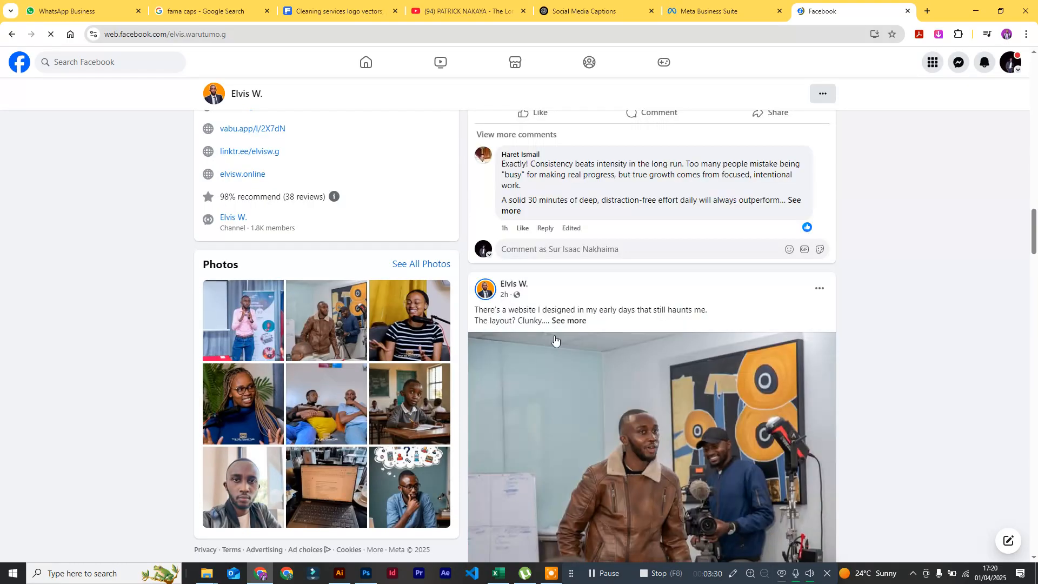
pyautogui.click(568, 321)
pyautogui.scroll(-1, 568, 335)
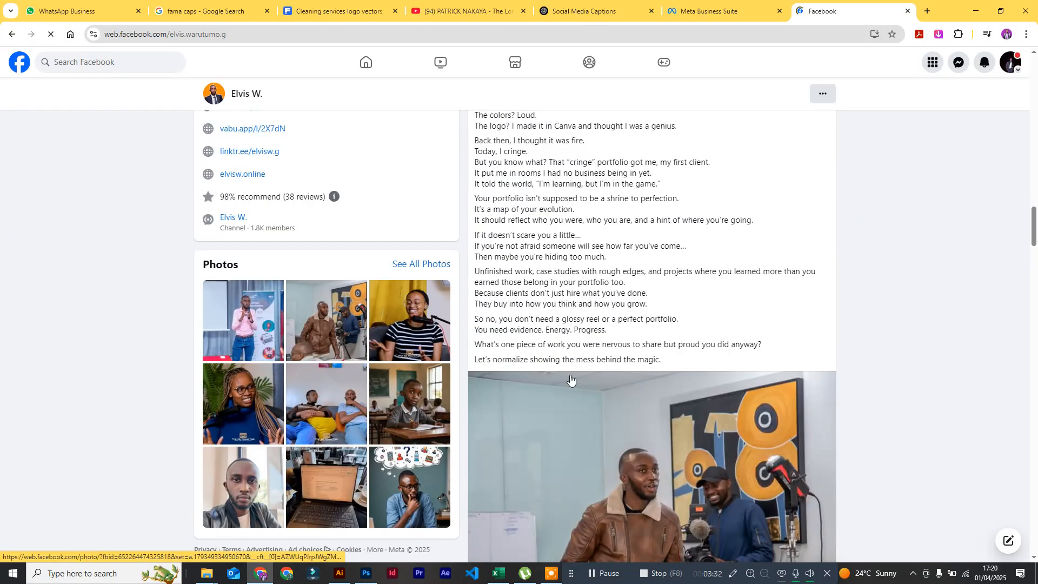
pyautogui.scroll(-5, 570, 379)
pyautogui.scroll(-7, 571, 378)
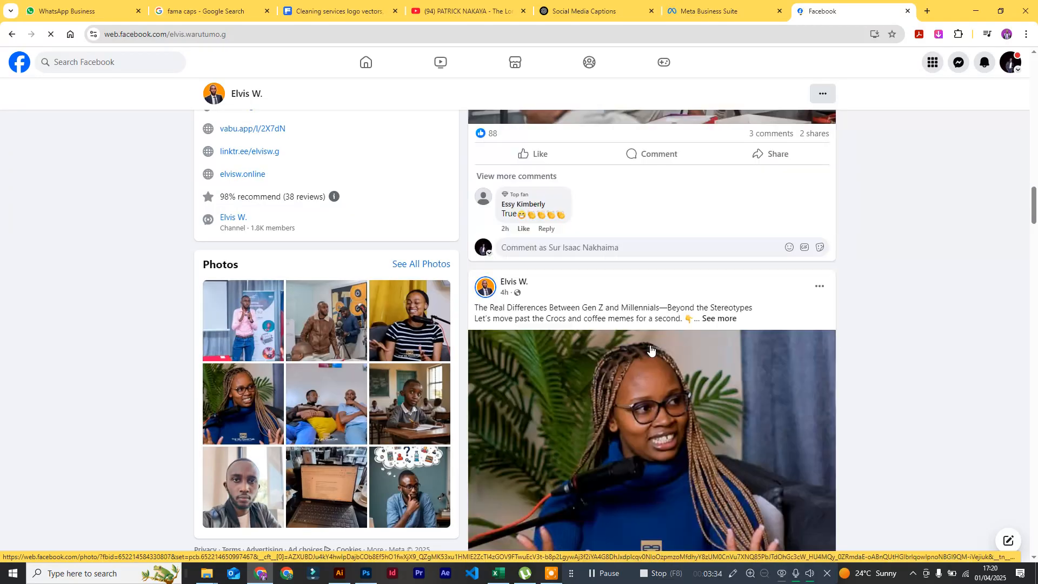
pyautogui.click(708, 319)
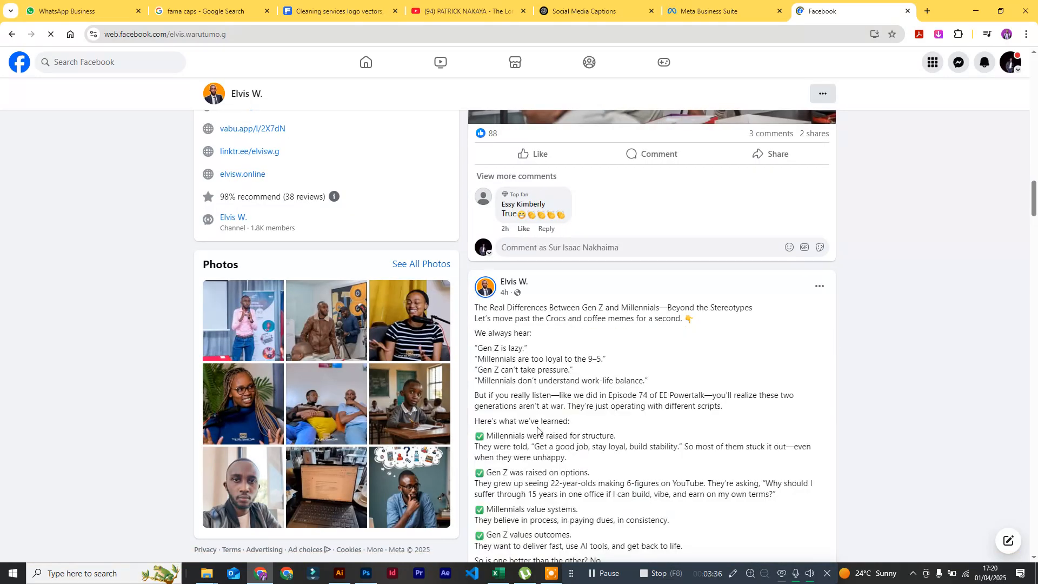
pyautogui.scroll(-4, 537, 430)
# Step: Expand and read the captions of the "School didn't teach me how to solve problems" post and the "Kuacha kuku nyumbani" post
pyautogui.scroll(-8, 537, 430)
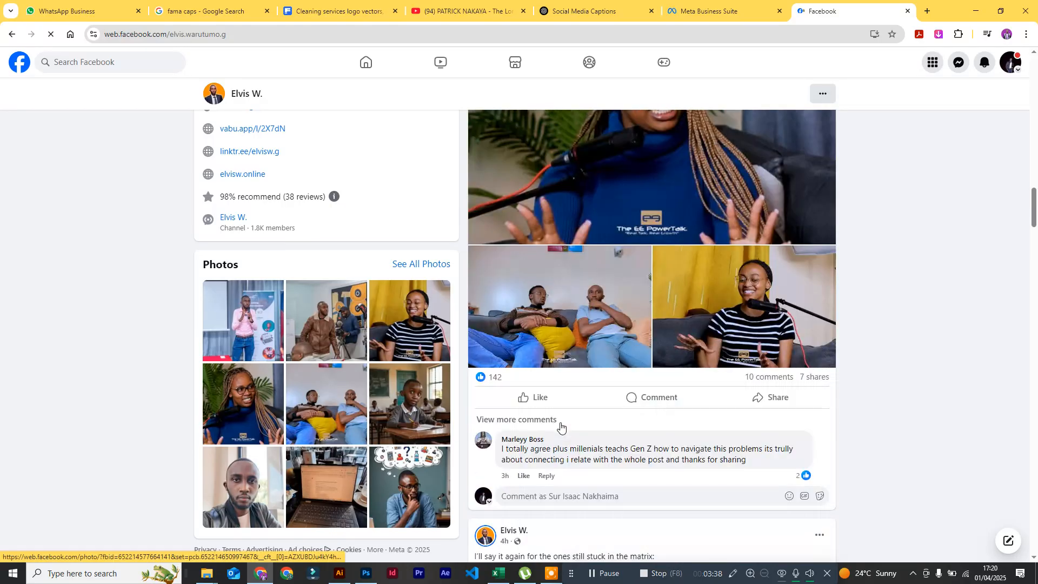
pyautogui.scroll(-8, 613, 407)
pyautogui.scroll(2, 606, 408)
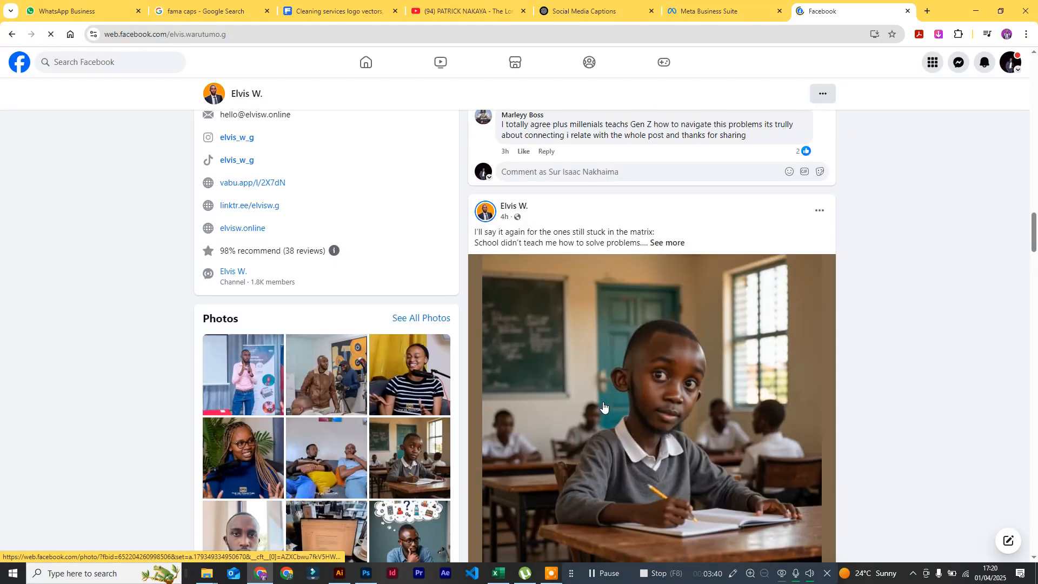
pyautogui.click(673, 244)
pyautogui.scroll(-15, 569, 371)
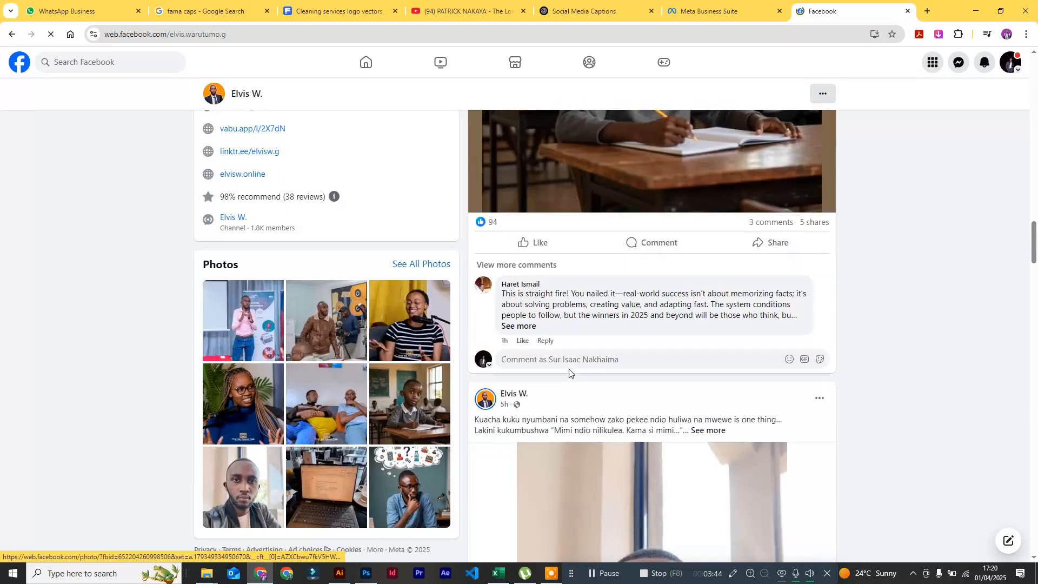
pyautogui.click(708, 268)
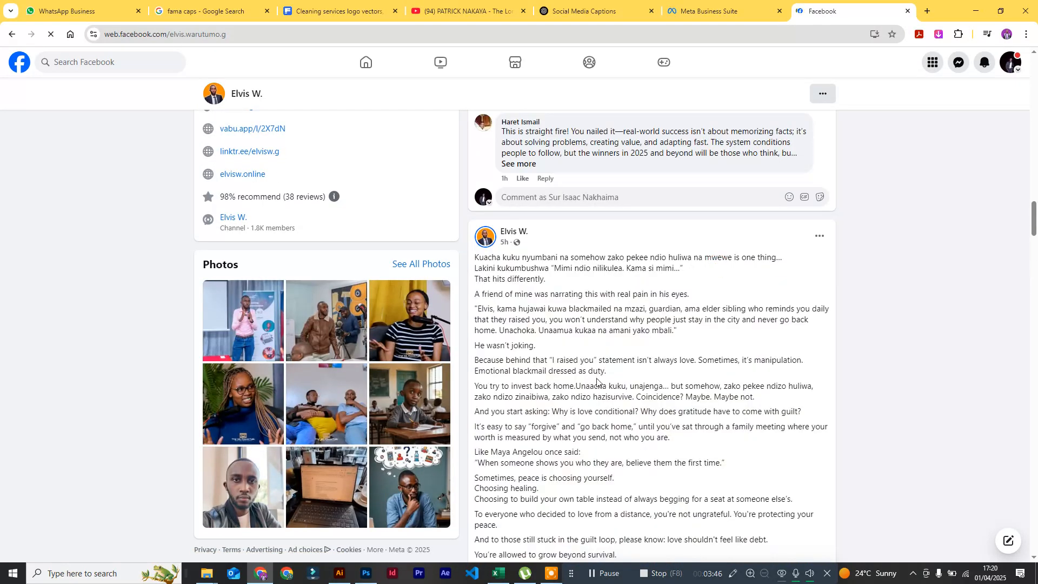
pyautogui.scroll(-4, 596, 383)
# Step: Expand the captions of the "Let's talk" post promoting the AI sprint and the "Just start" freelancing post
pyautogui.scroll(-12, 539, 354)
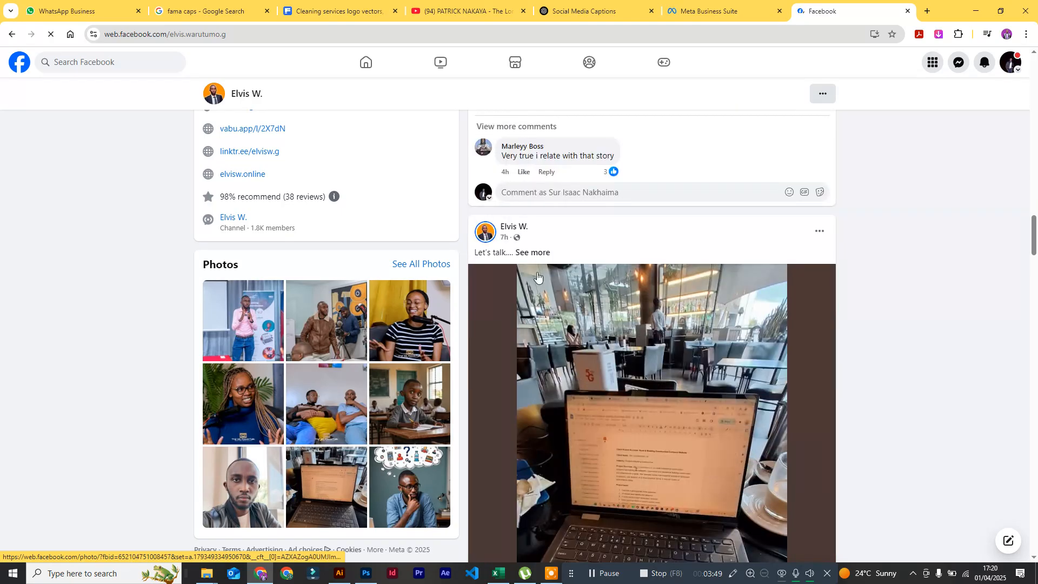
pyautogui.click(532, 252)
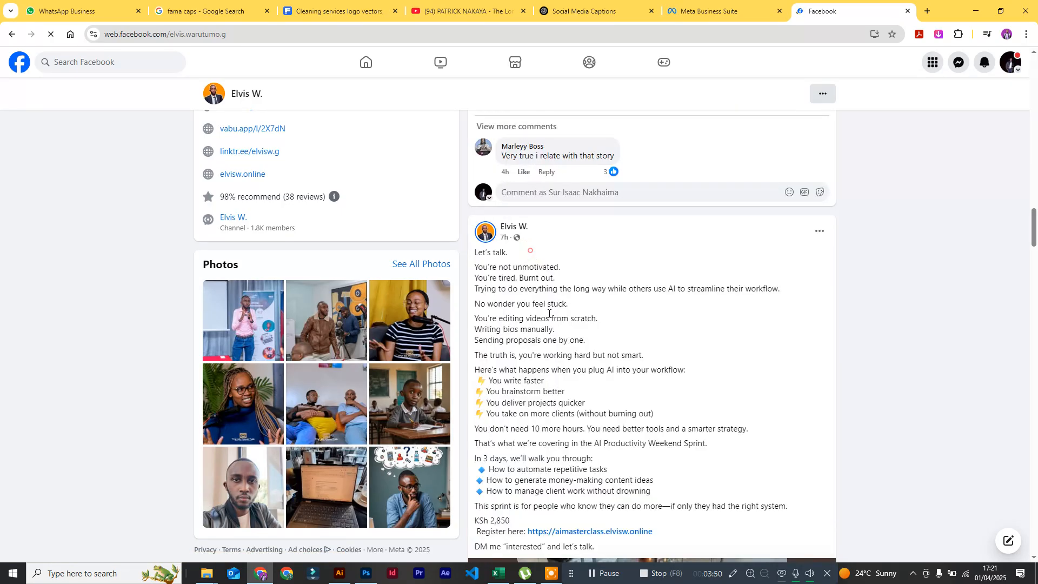
pyautogui.scroll(-5, 546, 324)
pyautogui.scroll(-5, 590, 367)
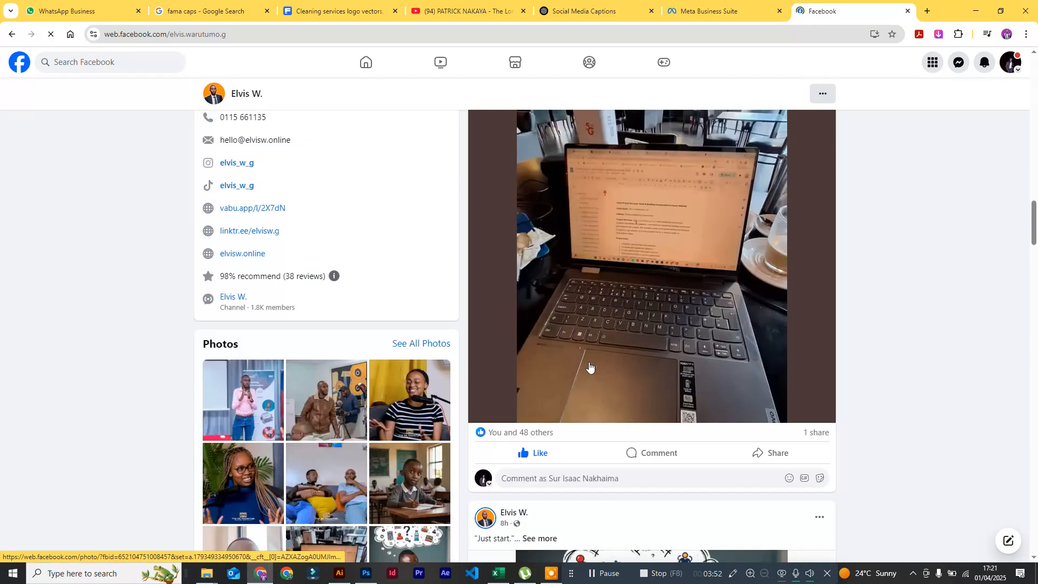
pyautogui.scroll(-3, 589, 367)
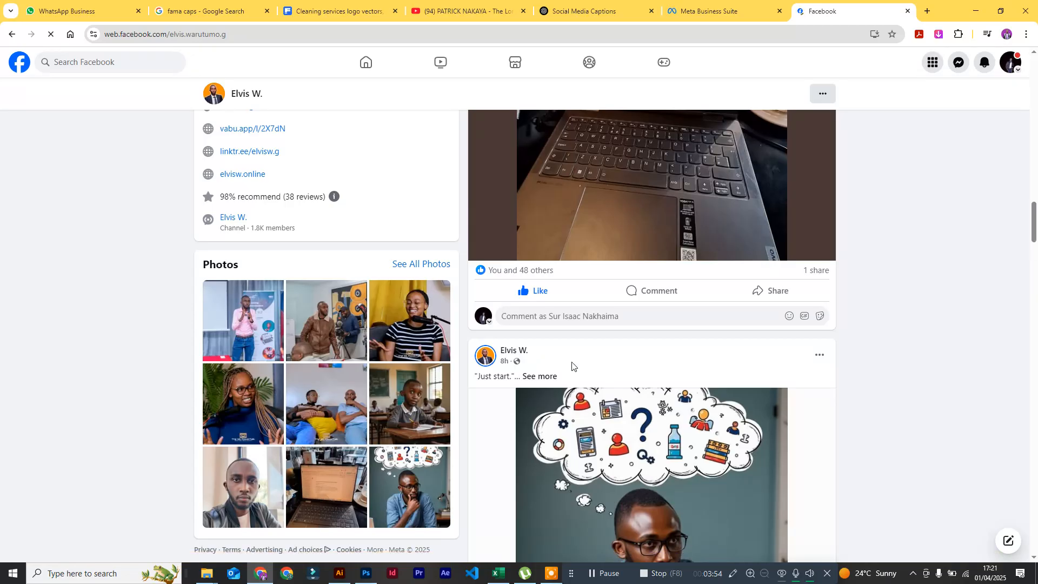
pyautogui.click(541, 377)
pyautogui.scroll(-1, 572, 377)
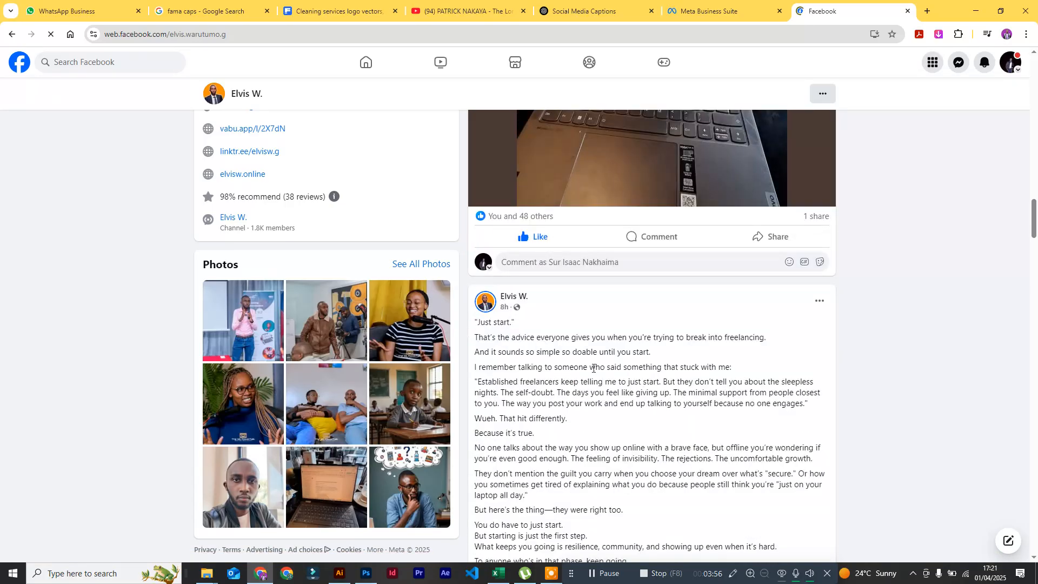
# Step: Expand and read the captions of the weekly planning post and the video post about a school deskmate writing code
pyautogui.scroll(-14, 511, 380)
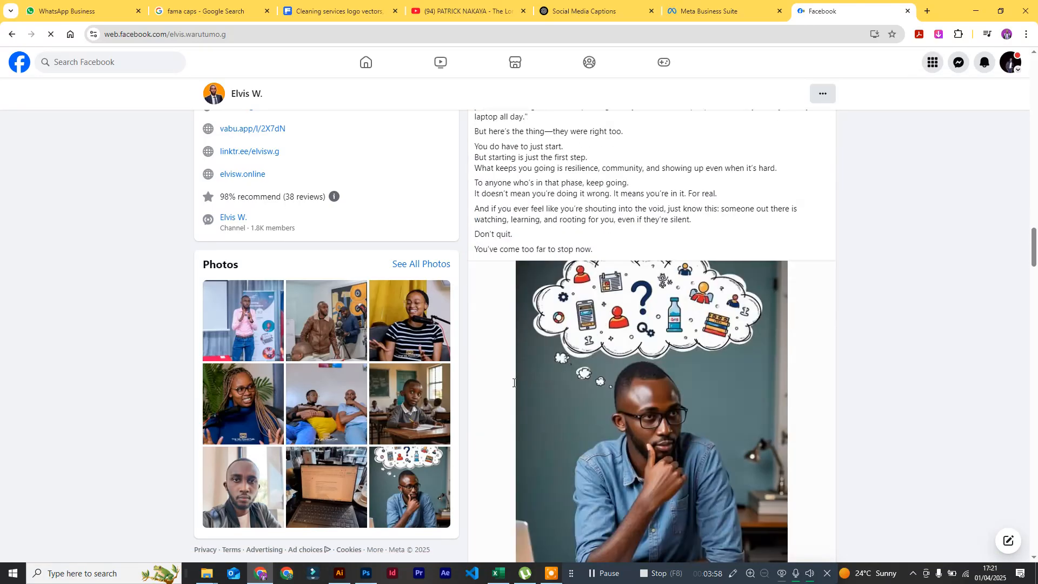
pyautogui.scroll(-4, 514, 386)
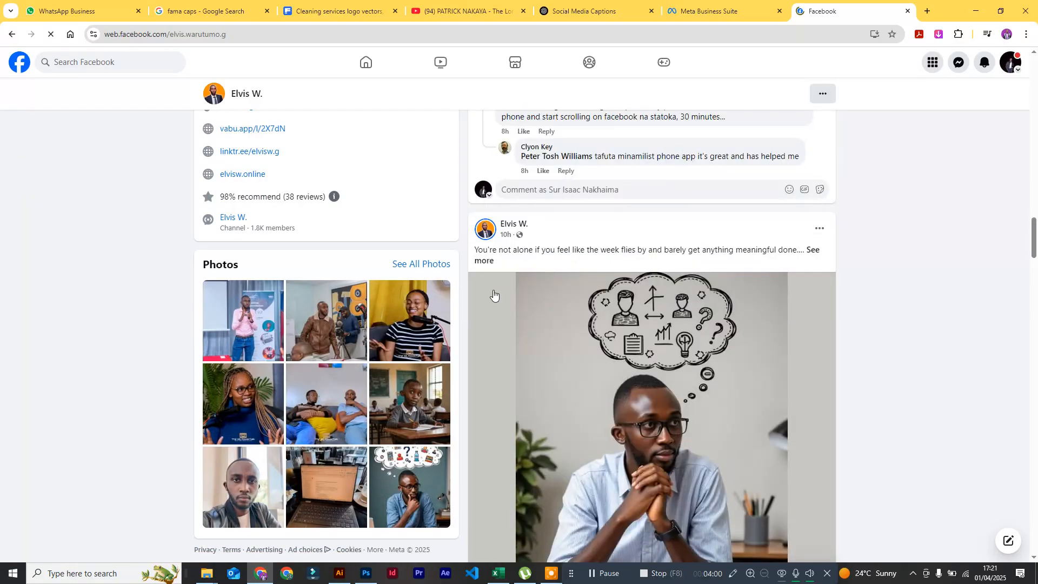
pyautogui.click(488, 255)
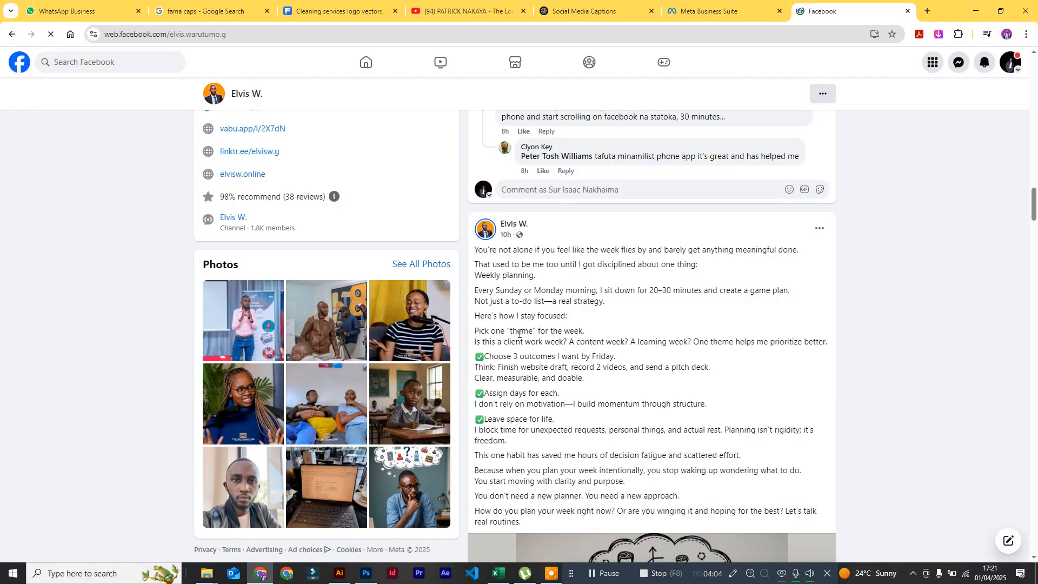
pyautogui.scroll(-11, 519, 334)
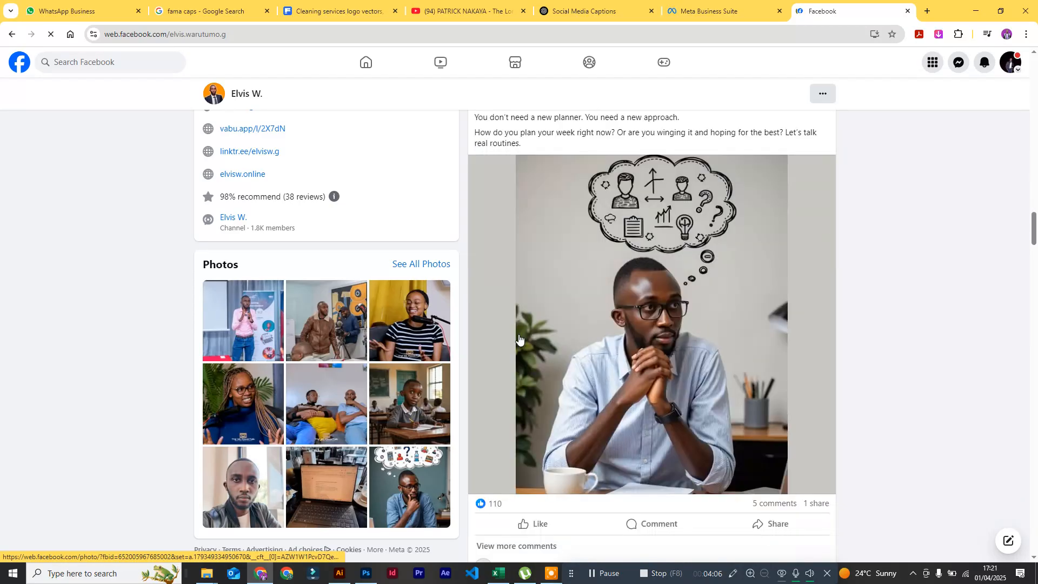
pyautogui.scroll(-4, 519, 338)
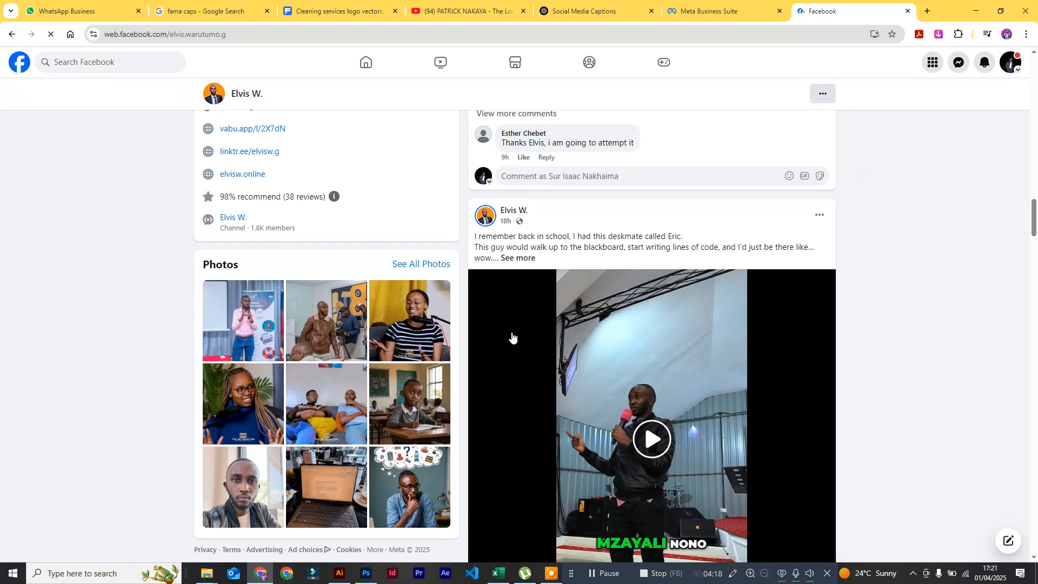
pyautogui.click(518, 258)
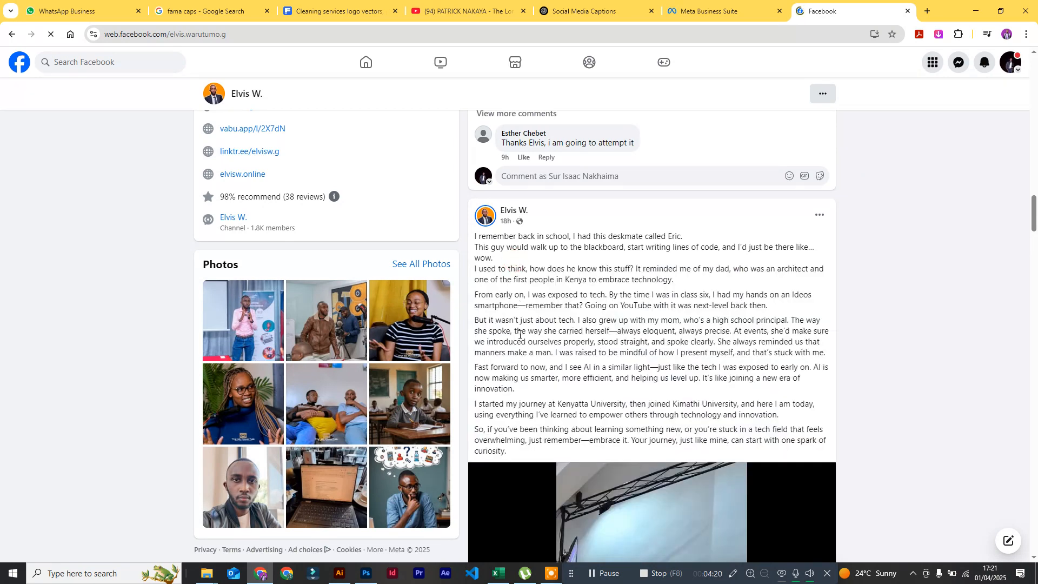
pyautogui.scroll(-3, 516, 365)
pyautogui.scroll(-5, 515, 369)
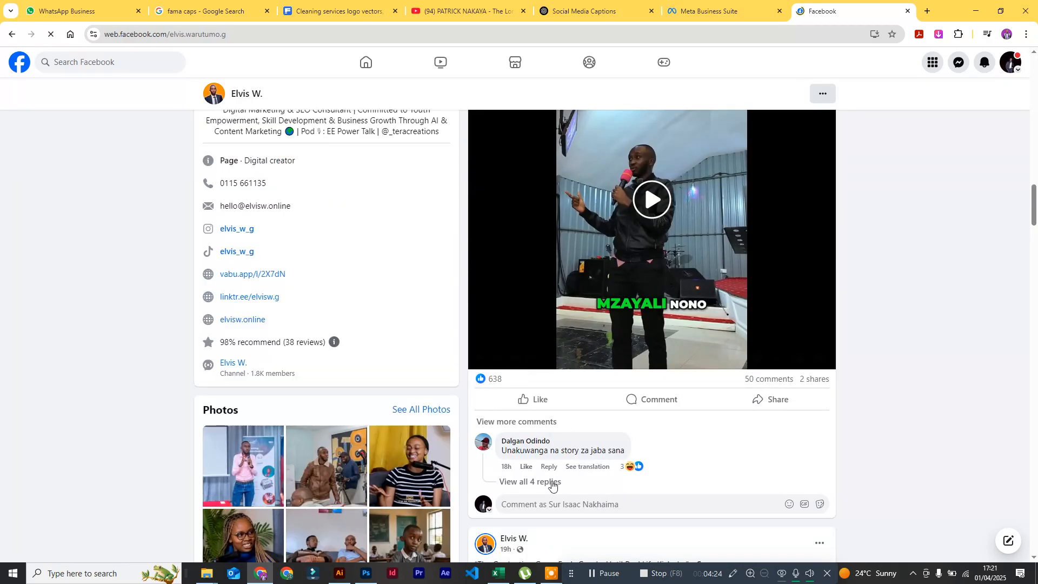
# Step: Look at the graduation gown post and review the earlier expanded posts back up to the "Just start" freelancing post
pyautogui.scroll(-5, 552, 481)
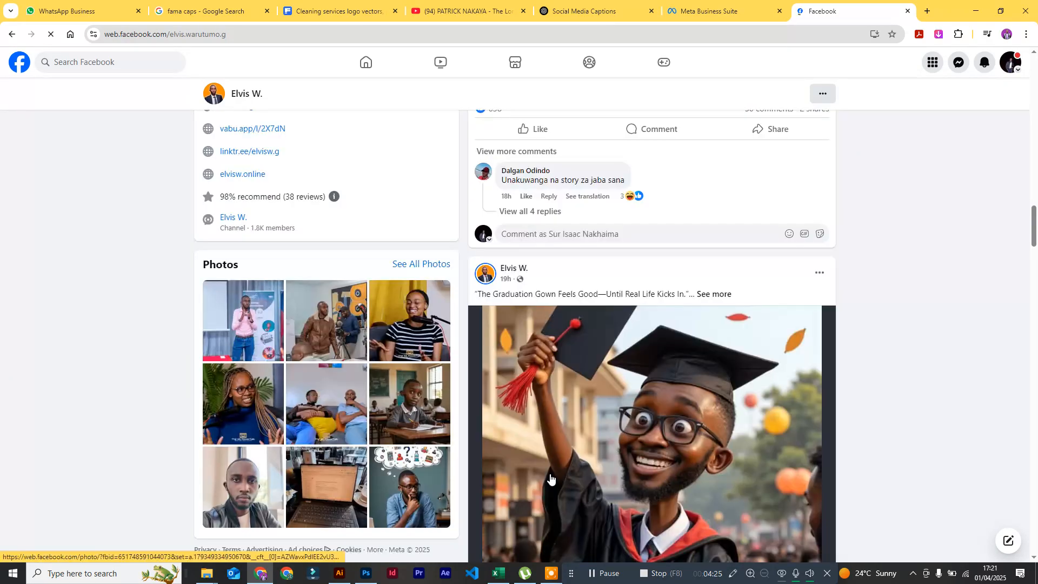
pyautogui.click(709, 293)
pyautogui.scroll(5, 589, 337)
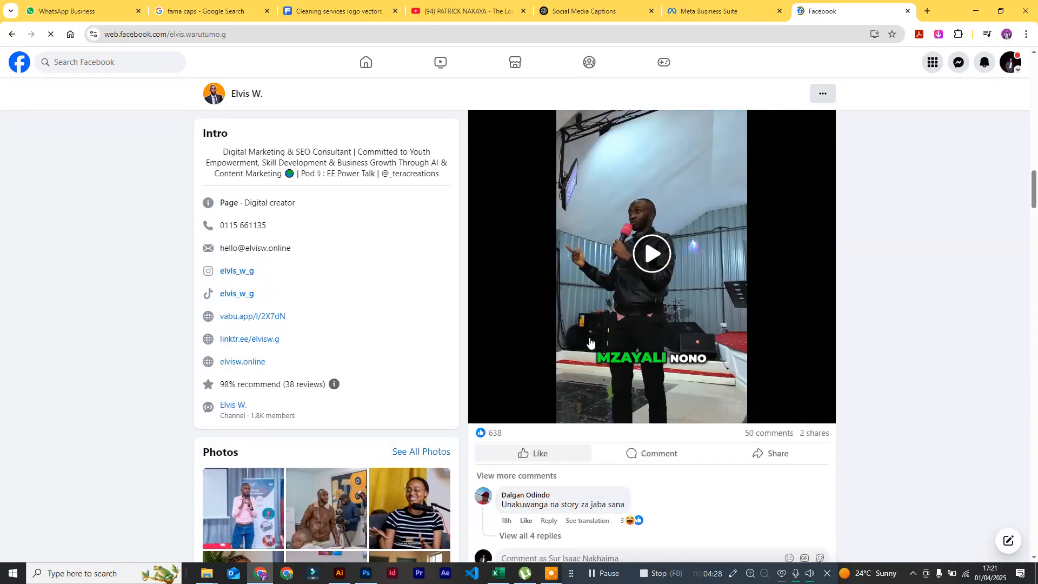
pyautogui.scroll(4, 590, 338)
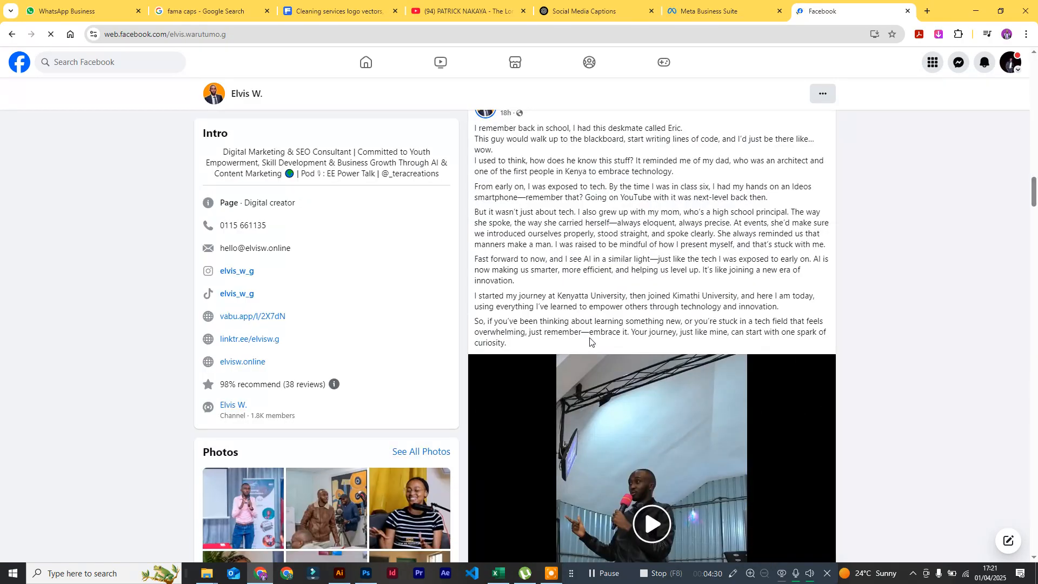
pyautogui.scroll(15, 589, 340)
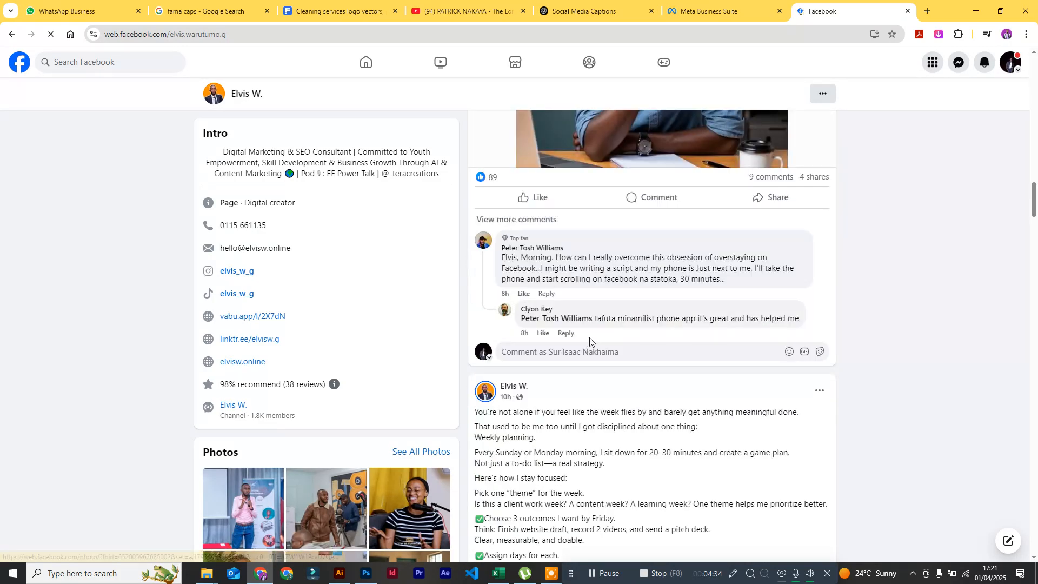
pyautogui.scroll(1, 590, 342)
pyautogui.scroll(5, 590, 340)
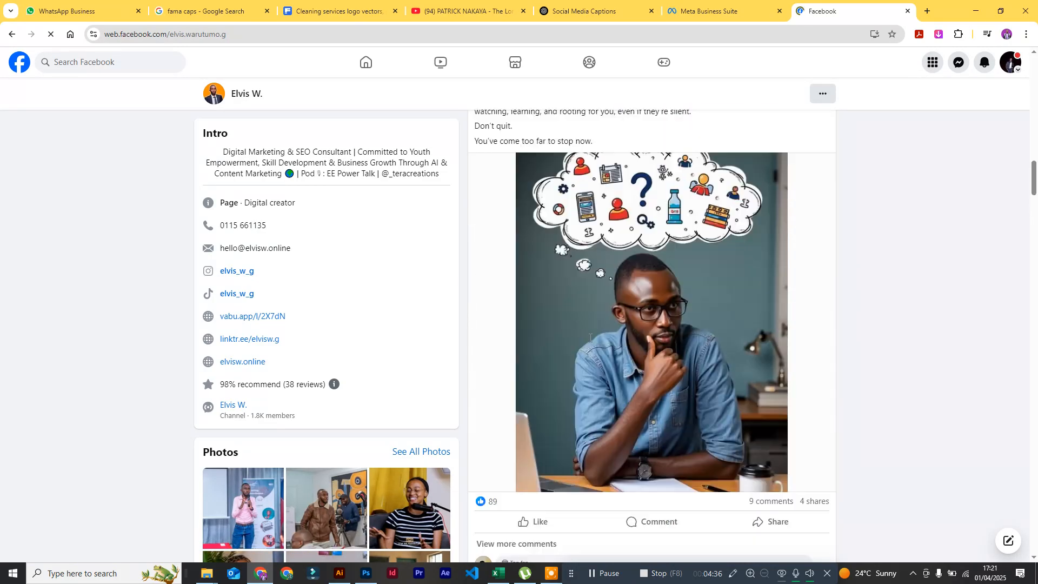
pyautogui.scroll(12, 589, 338)
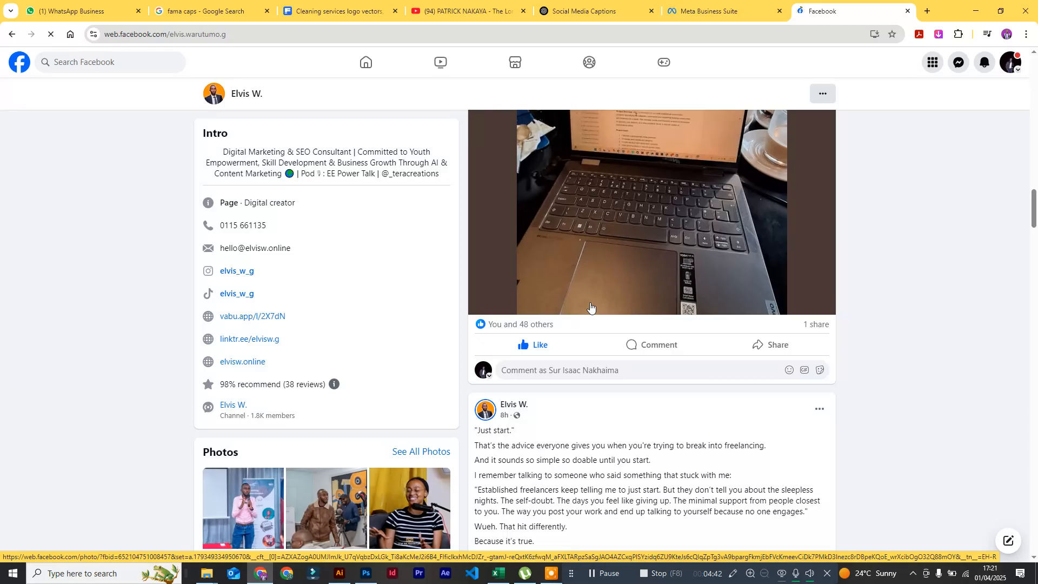
# Step: Open Insights for Royal Graphics Solutions in Meta Business Suite, dismiss the weekly review, and look over the overview's performance and recent content
pyautogui.click(702, 10)
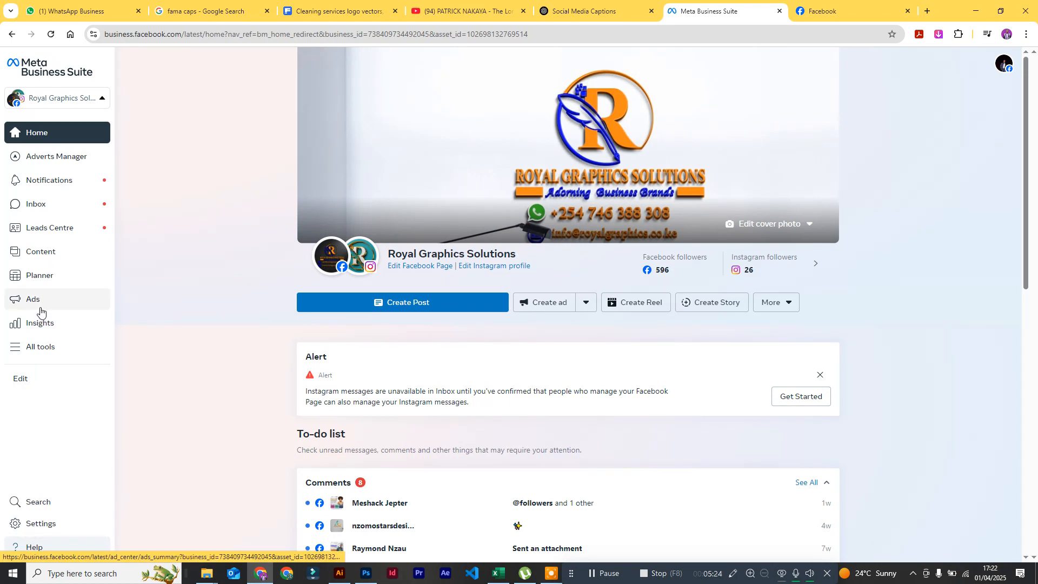
pyautogui.click(43, 327)
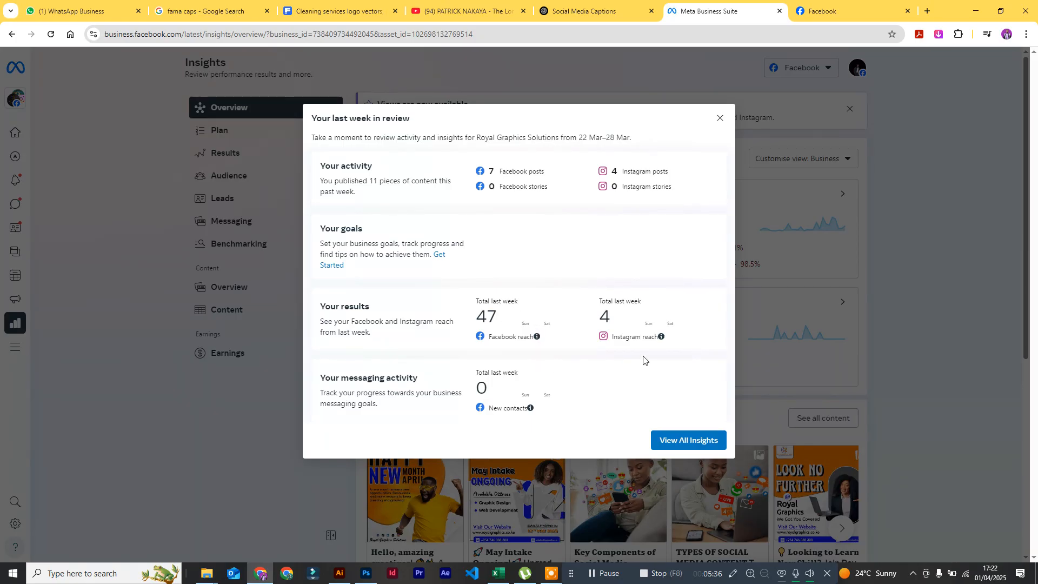
pyautogui.click(719, 118)
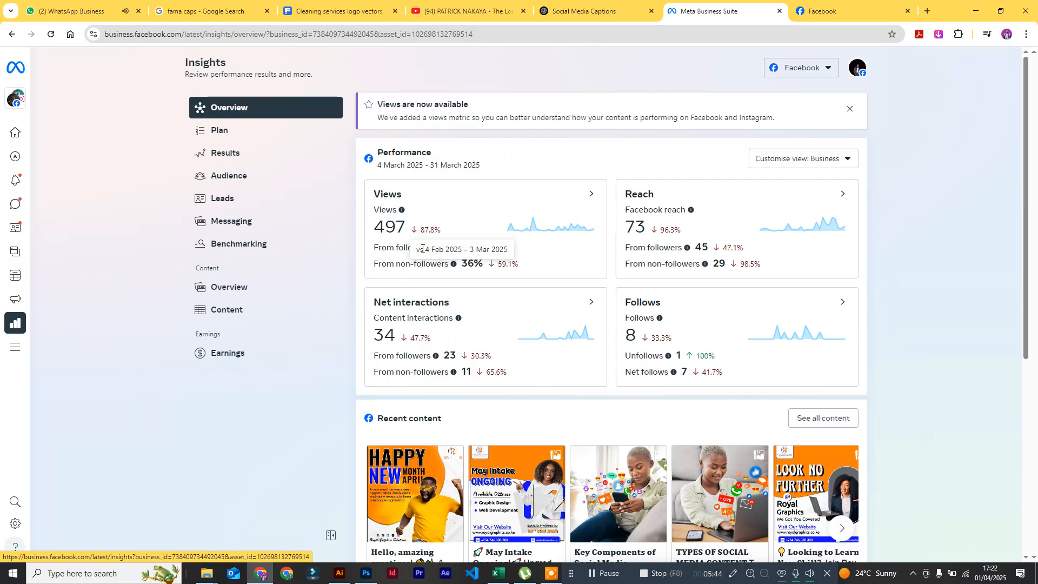
pyautogui.scroll(-2, 424, 292)
pyautogui.scroll(-4, 427, 365)
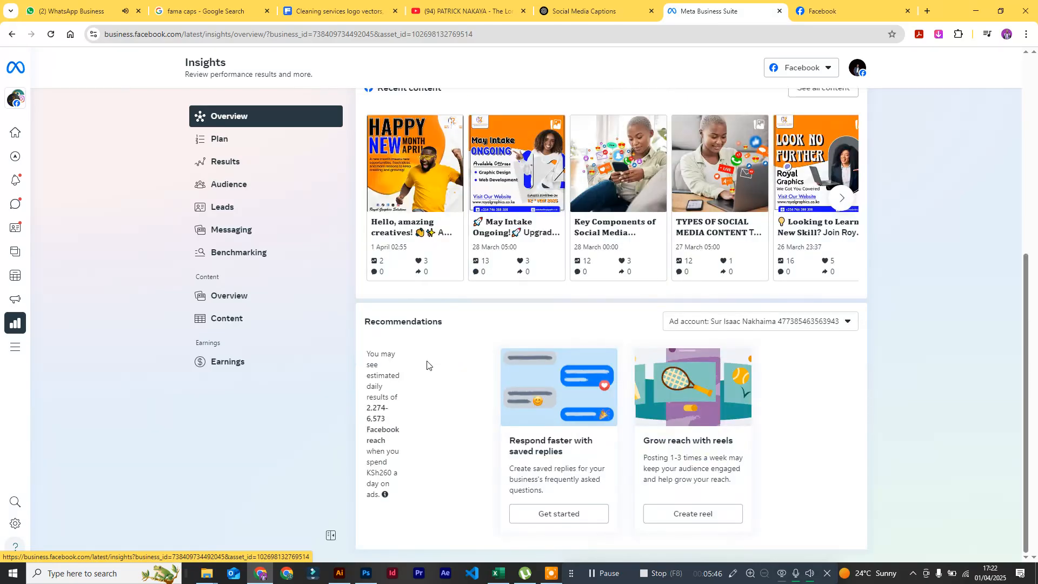
pyautogui.scroll(4, 427, 365)
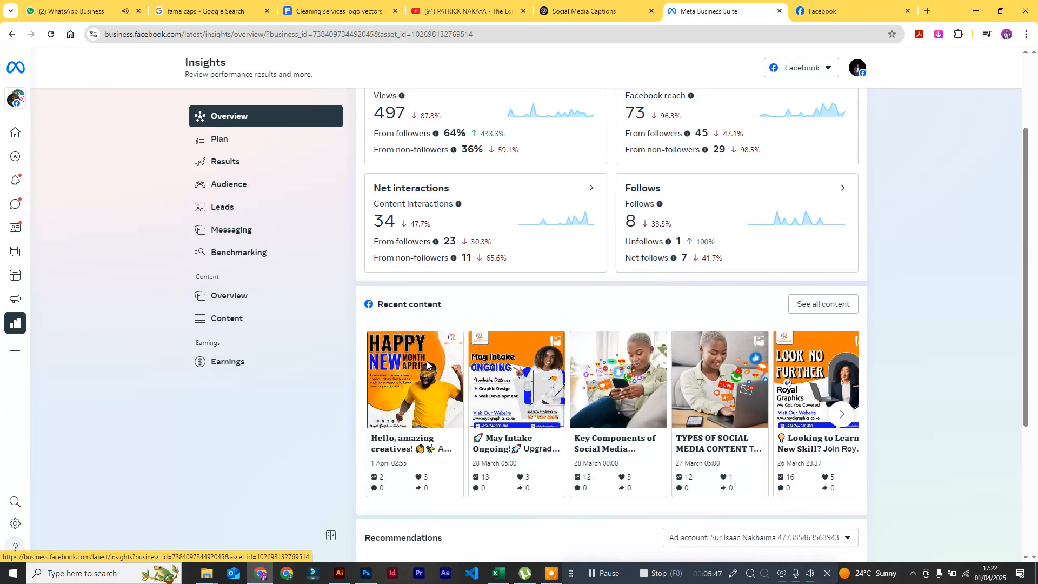
pyautogui.click(67, 11)
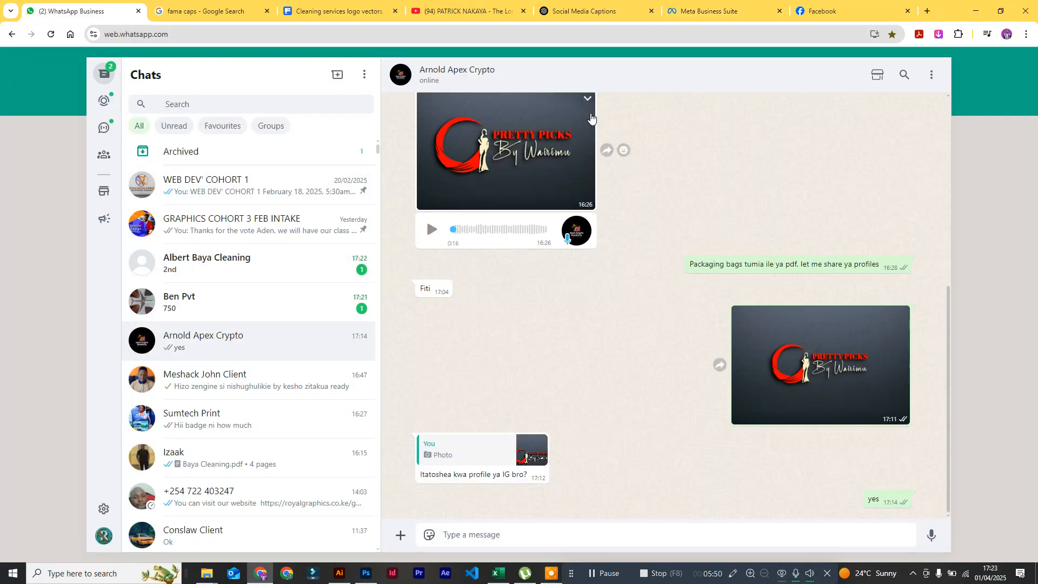
pyautogui.click(823, 10)
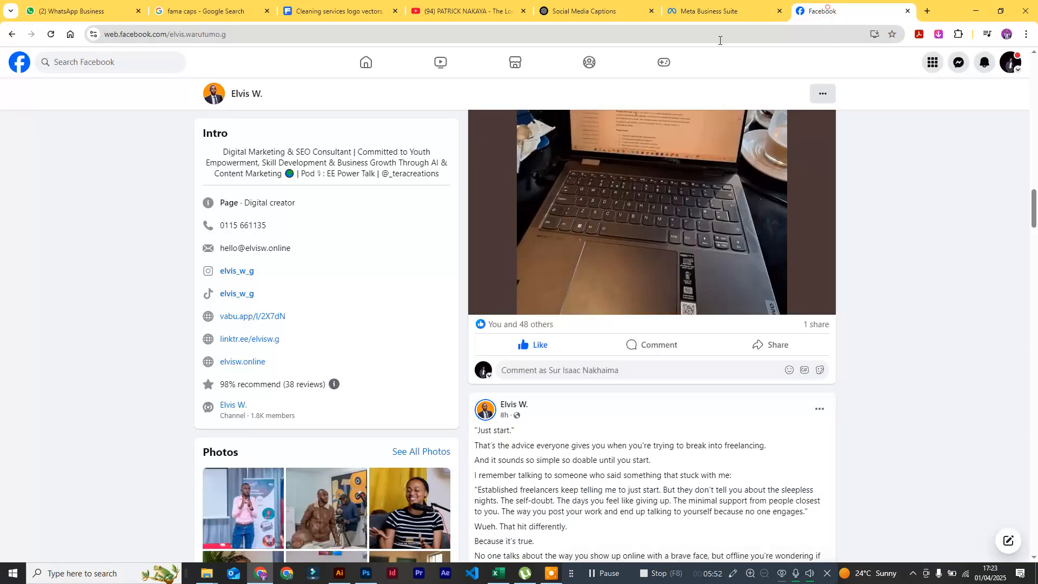
pyautogui.click(692, 15)
# Step: Examine the page's views, reach, net interactions and follows for 4 March to 31 March 2025
pyautogui.scroll(2, 551, 262)
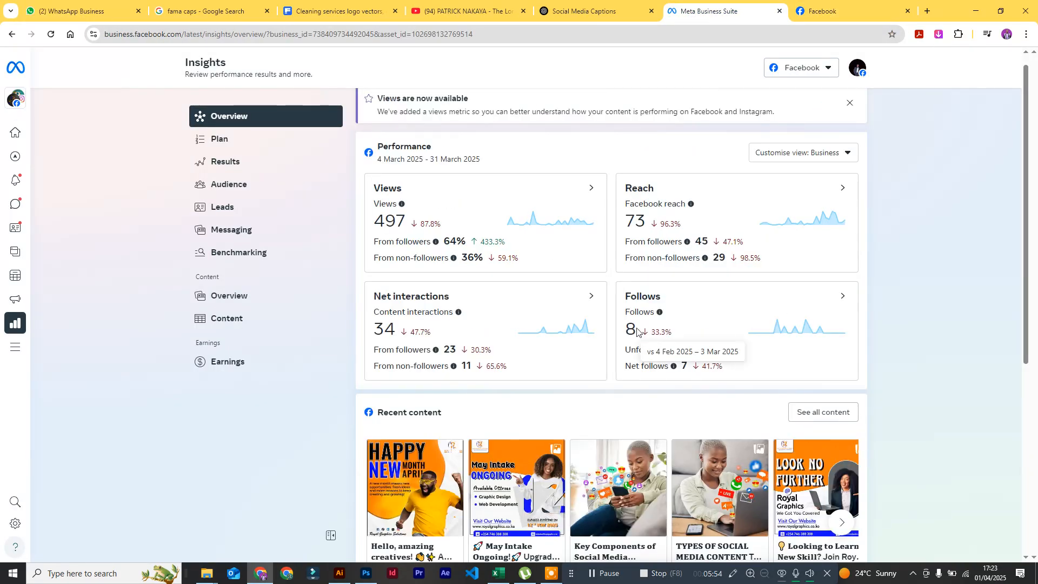
pyautogui.scroll(1, 589, 325)
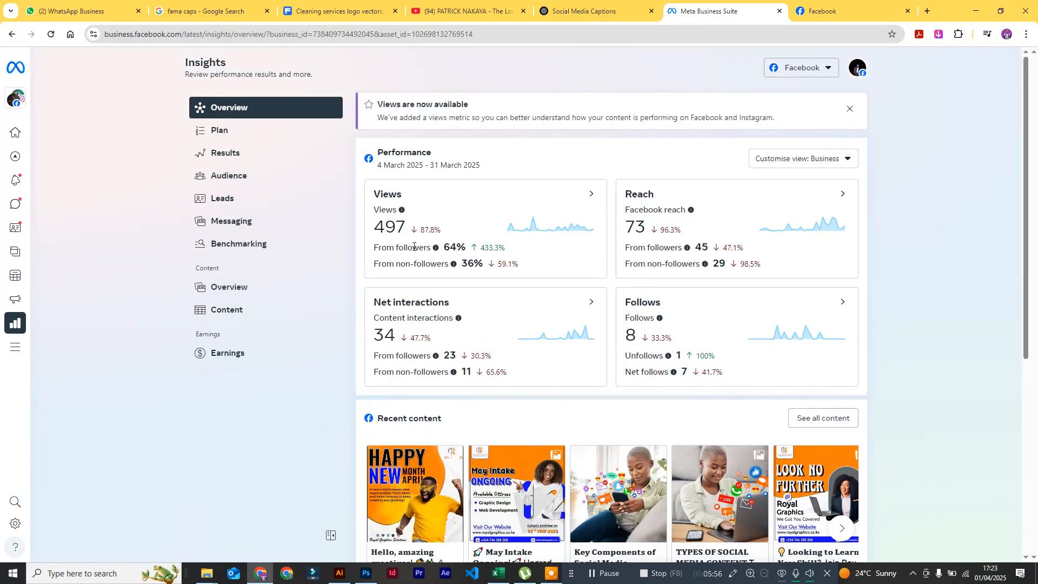
pyautogui.scroll(-2, 459, 319)
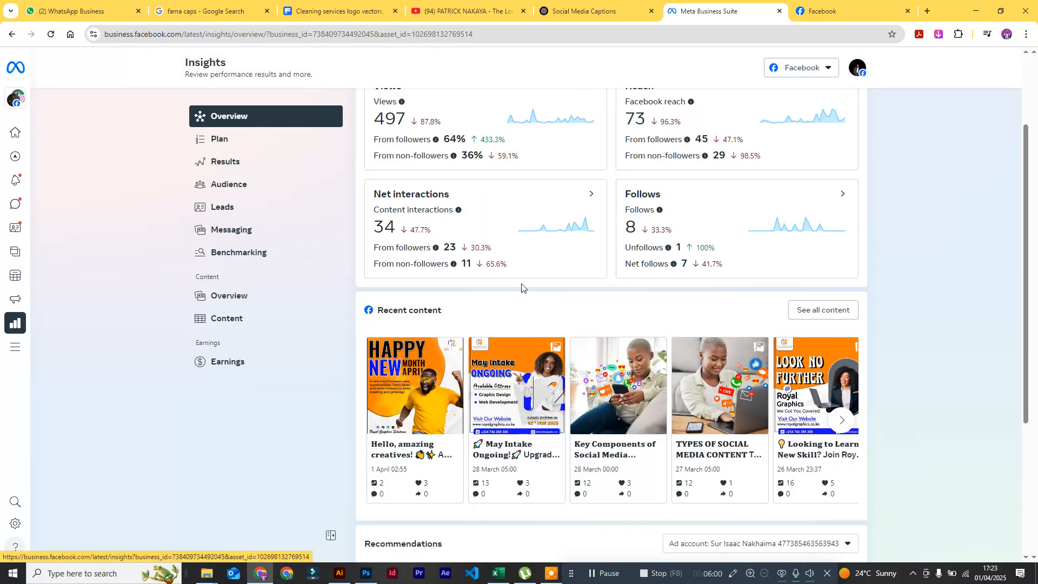
pyautogui.scroll(1, 524, 297)
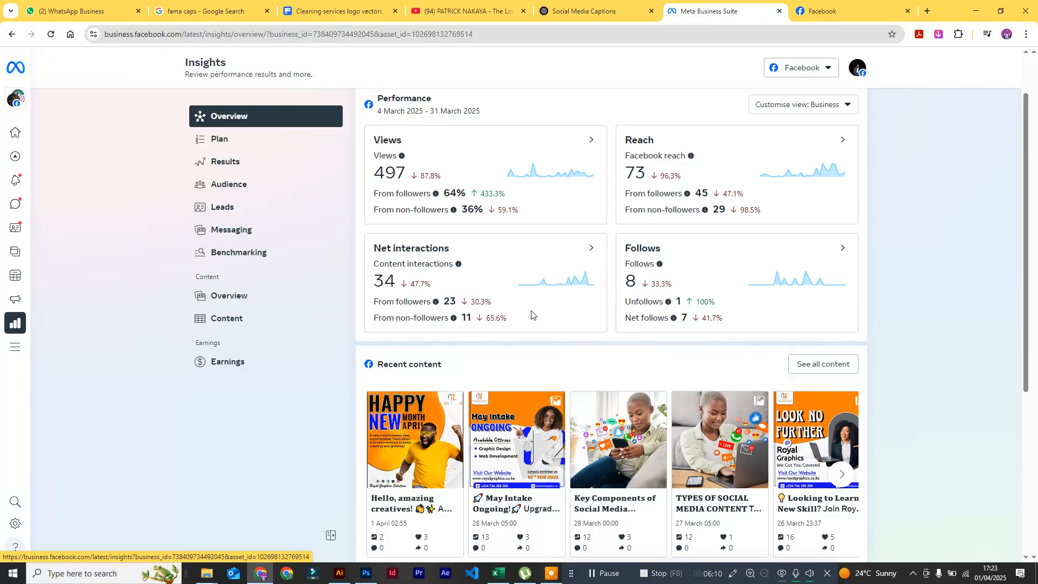
pyautogui.scroll(1, 531, 315)
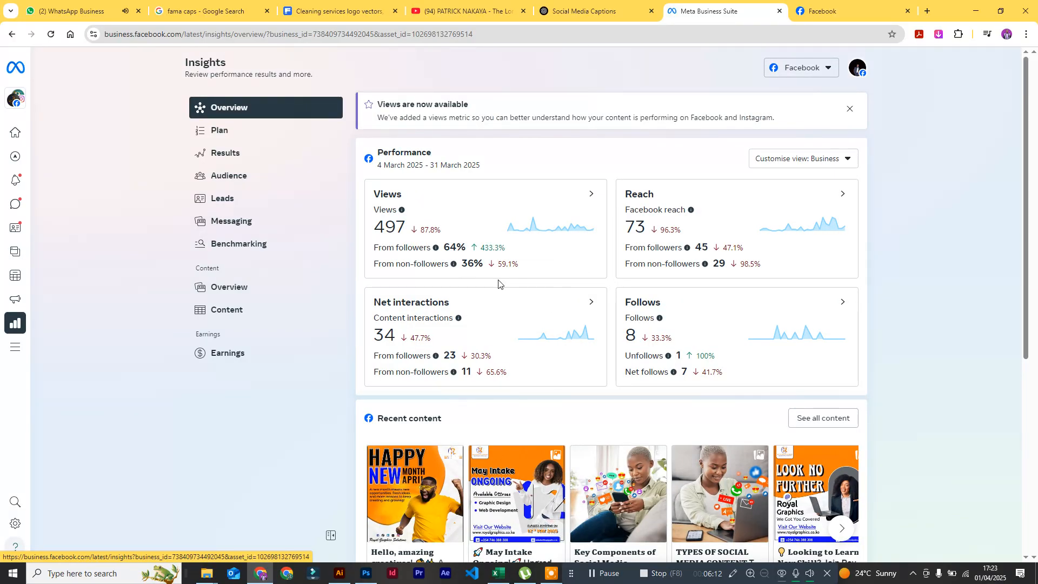
pyautogui.click(87, 12)
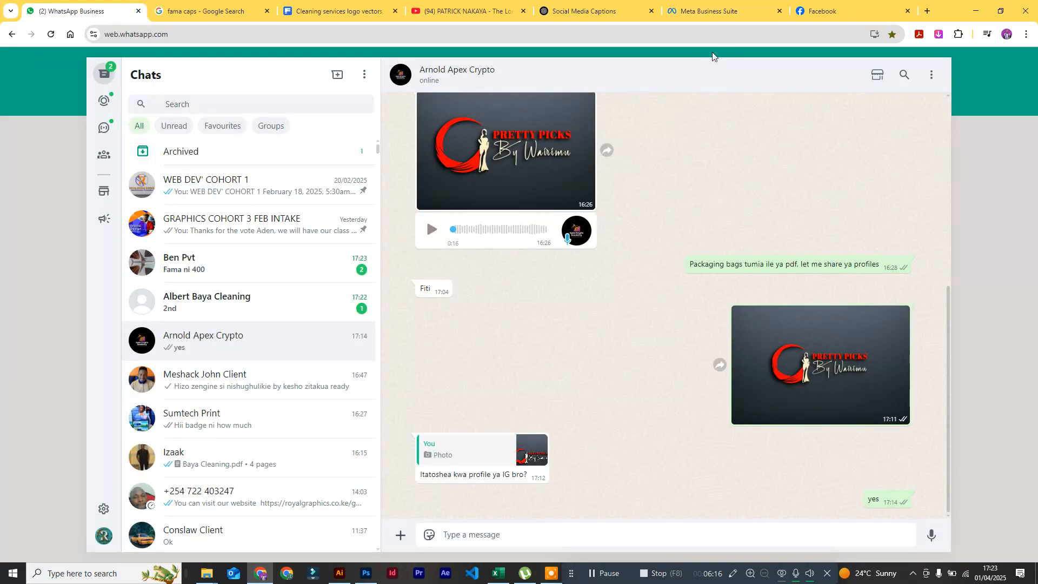
pyautogui.click(817, 13)
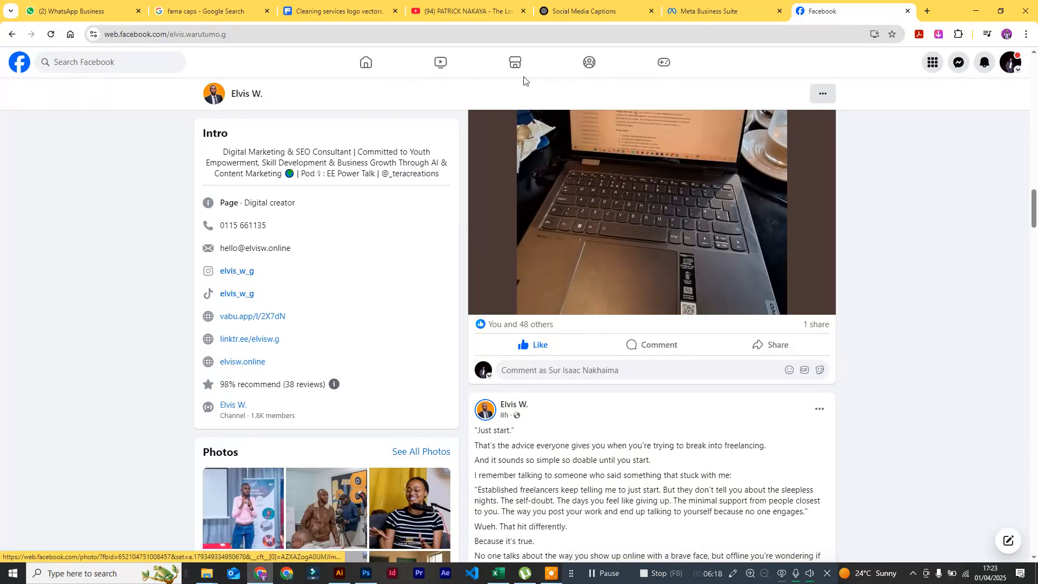
pyautogui.click(736, 15)
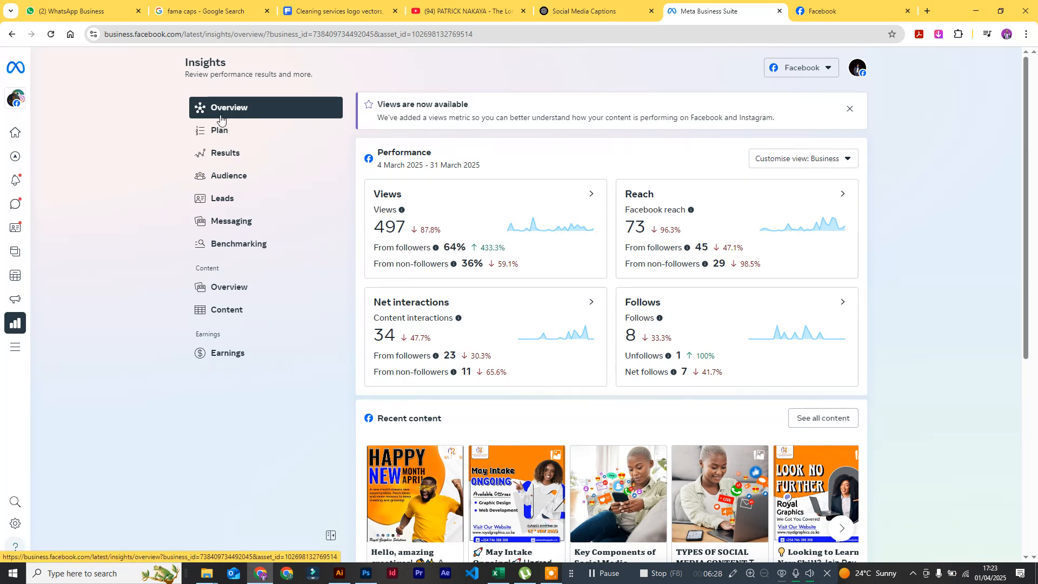
# Step: View the available business portfolios and pages, keep Royal Graphics Solutions selected, and open its Planner
pyautogui.moveTo(23, 247)
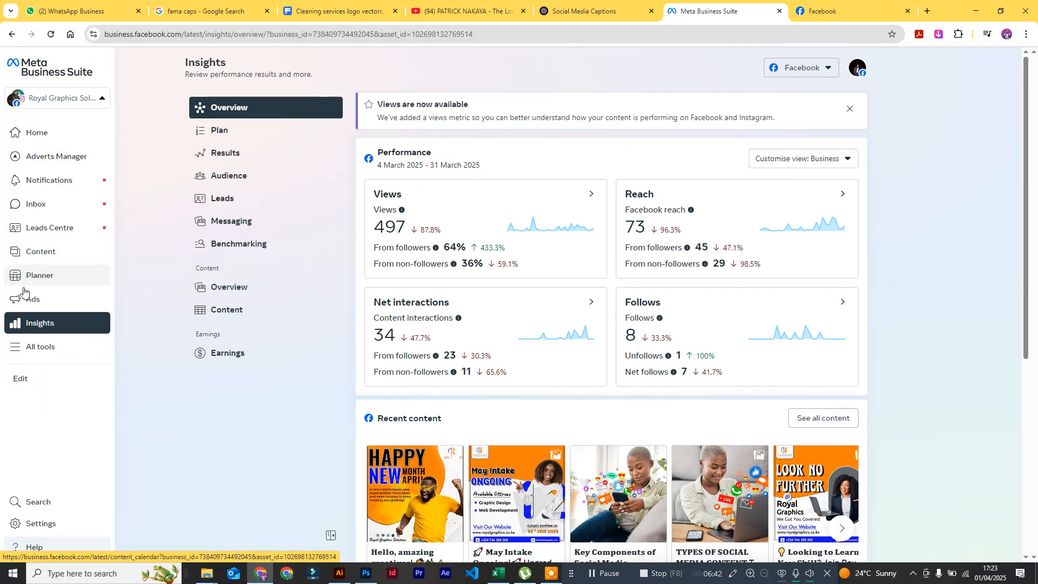
pyautogui.click(97, 99)
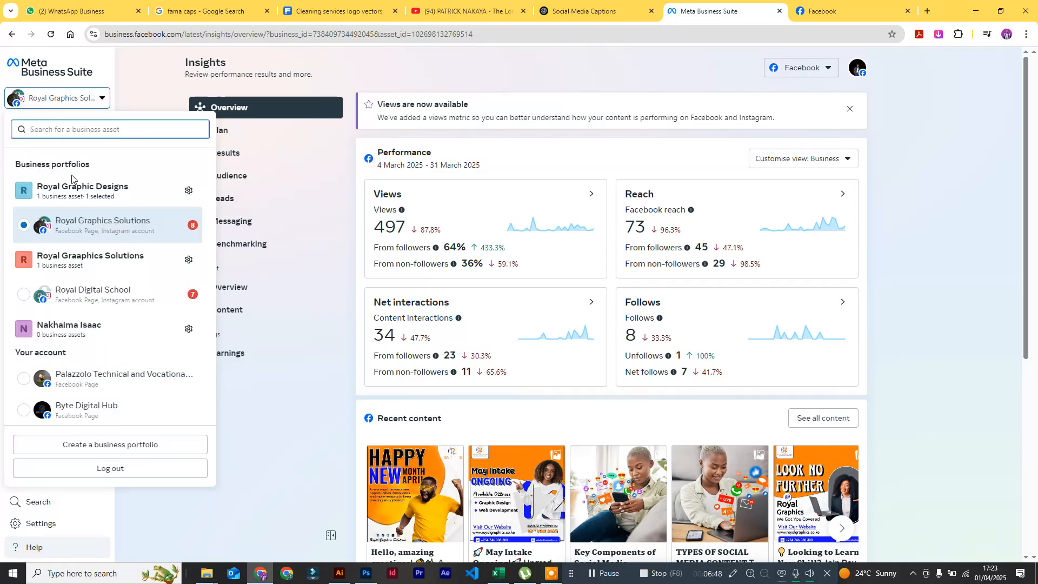
pyautogui.click(73, 104)
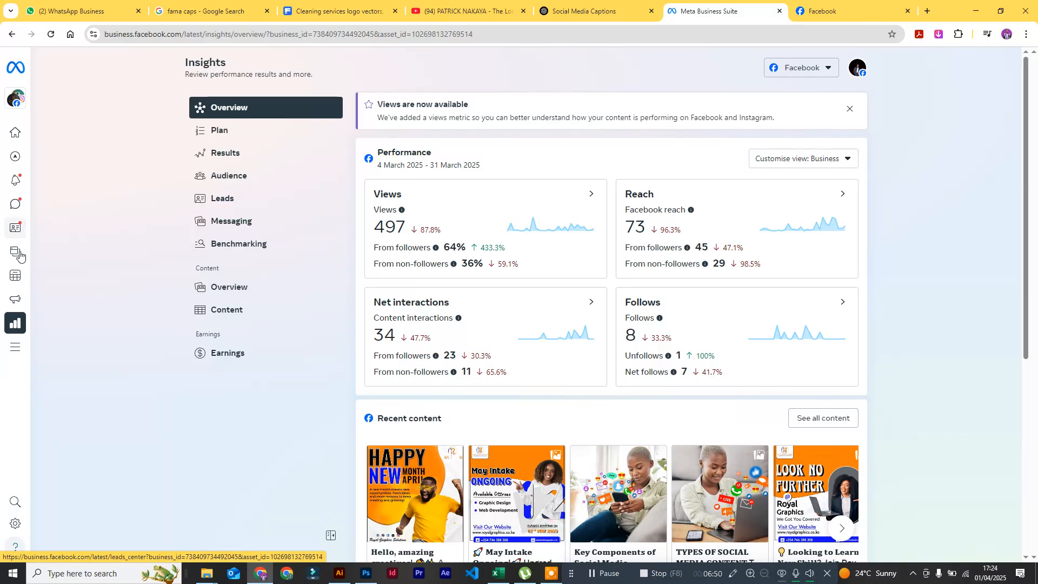
pyautogui.click(33, 274)
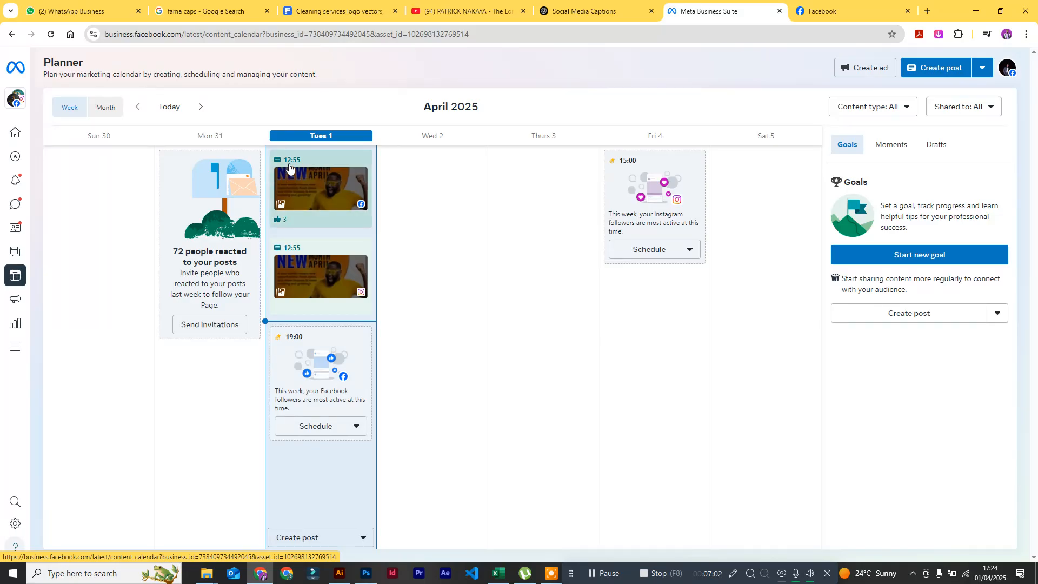
pyautogui.click(435, 206)
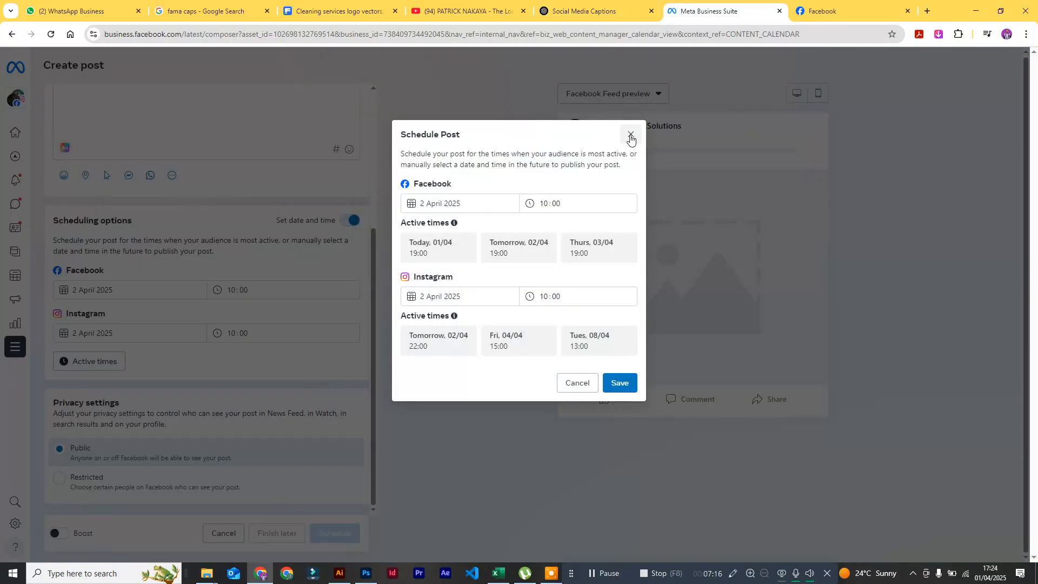
pyautogui.click(629, 135)
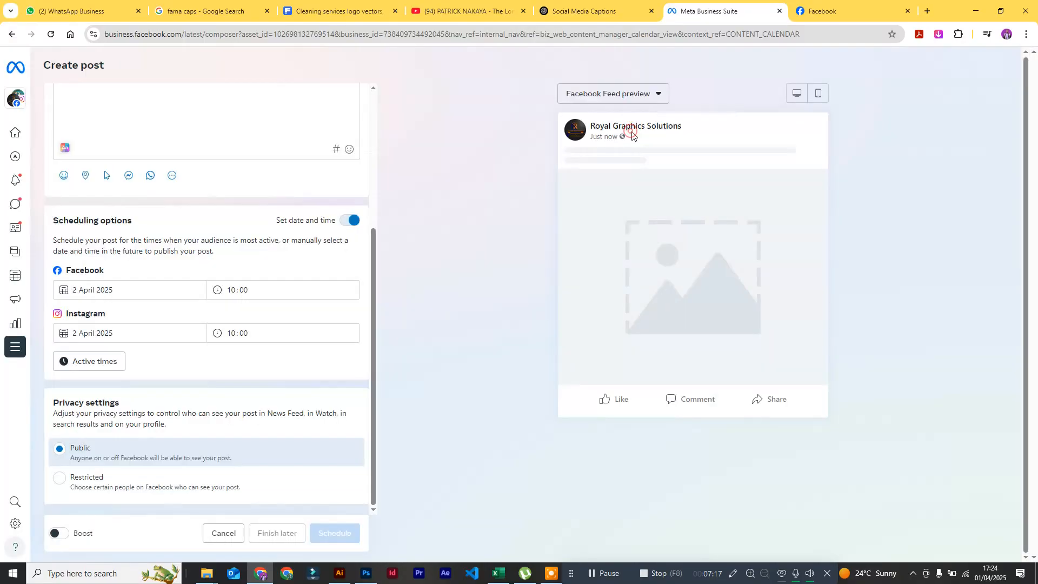
pyautogui.click(12, 35)
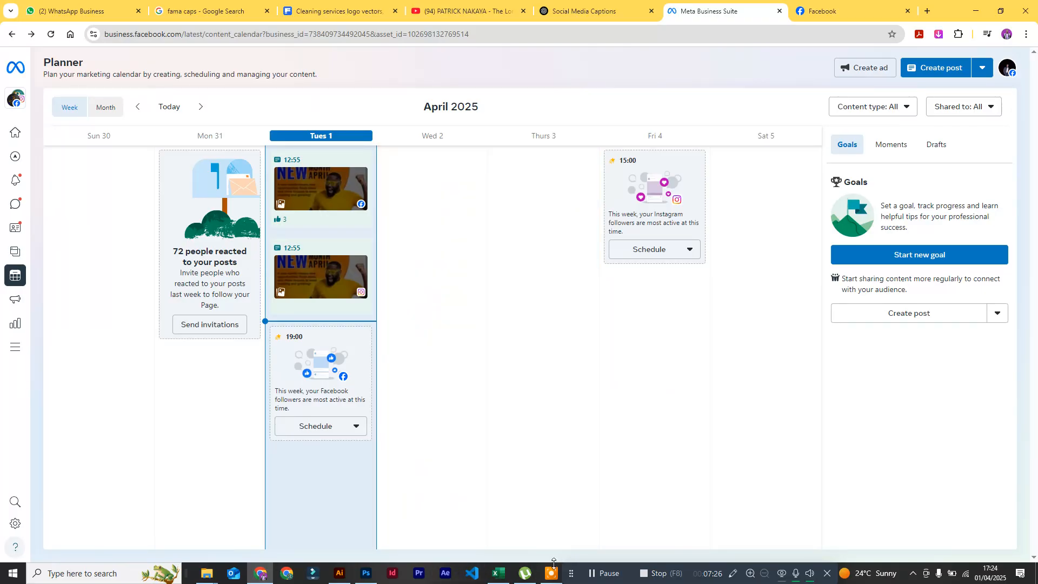
# Step: Look at the Planner's week of 6 to 12 April and return to the current week
pyautogui.click(594, 575)
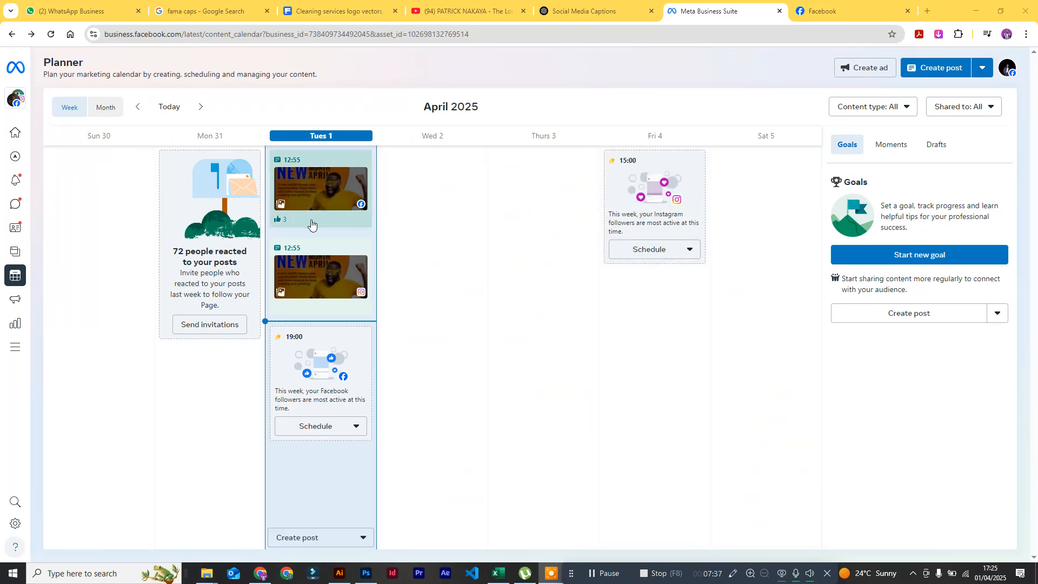
pyautogui.click(201, 107)
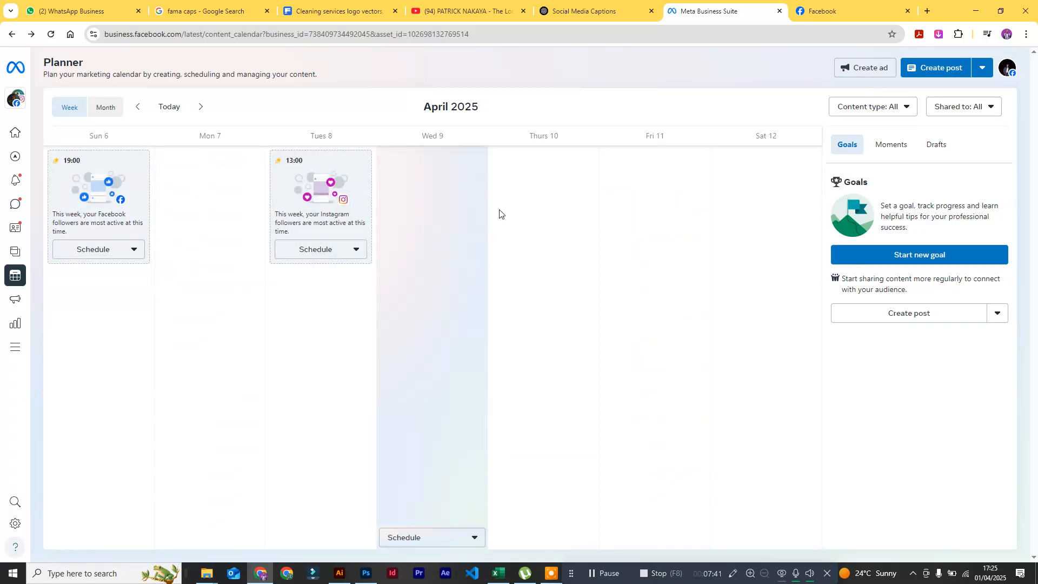
pyautogui.click(141, 105)
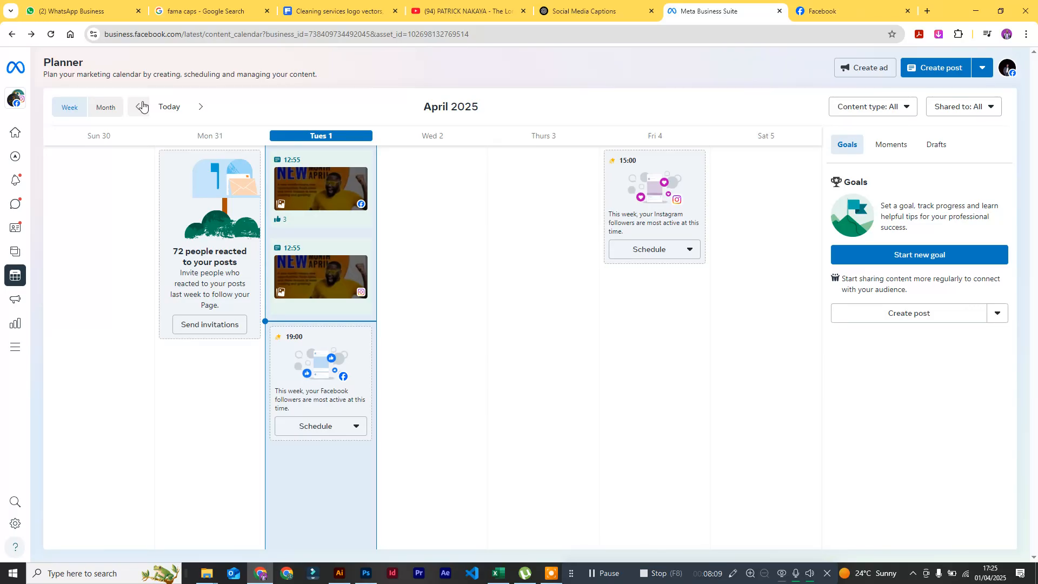
# Step: Start a post from the Planner scheduled for 2 April 2025 at 10:00 on Facebook and Instagram, and show its photo source options
pyautogui.click(440, 214)
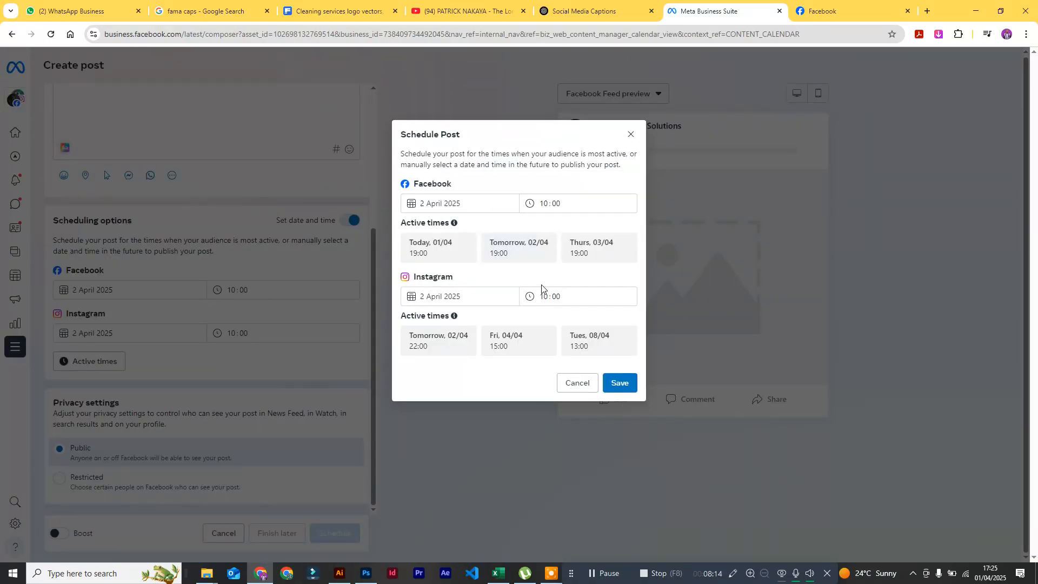
pyautogui.click(620, 382)
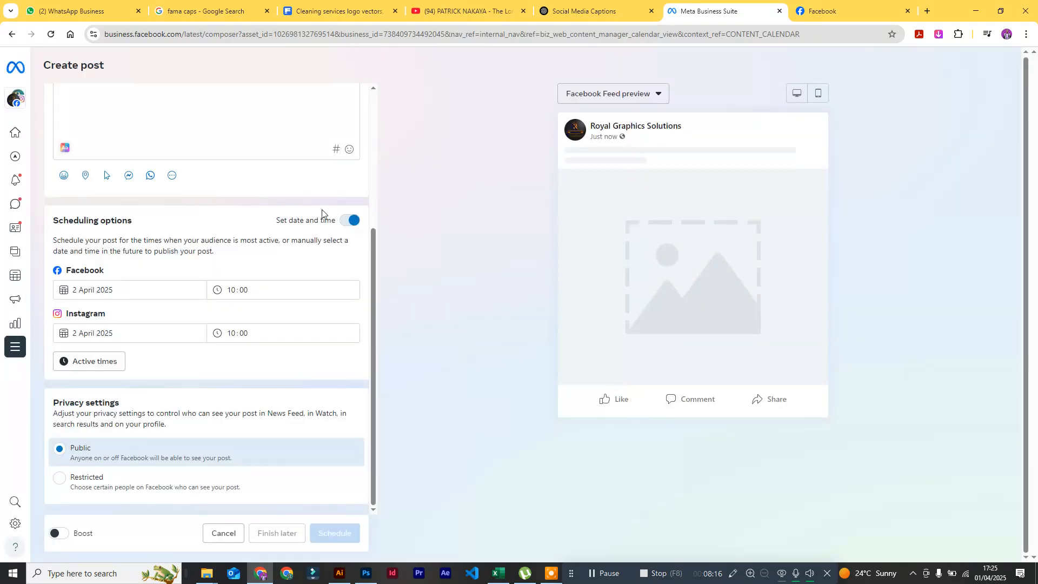
pyautogui.scroll(4, 188, 135)
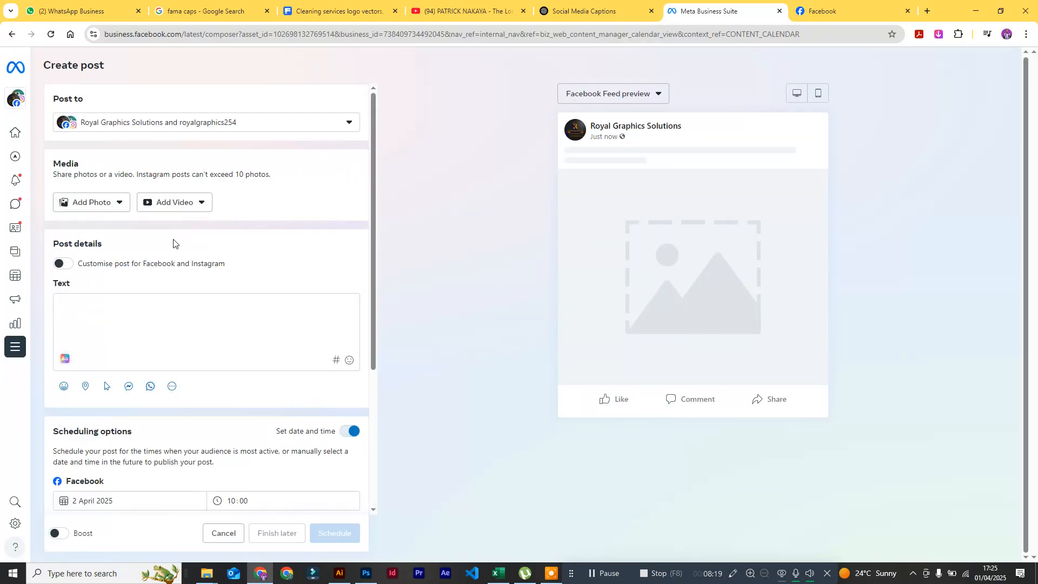
pyautogui.click(134, 318)
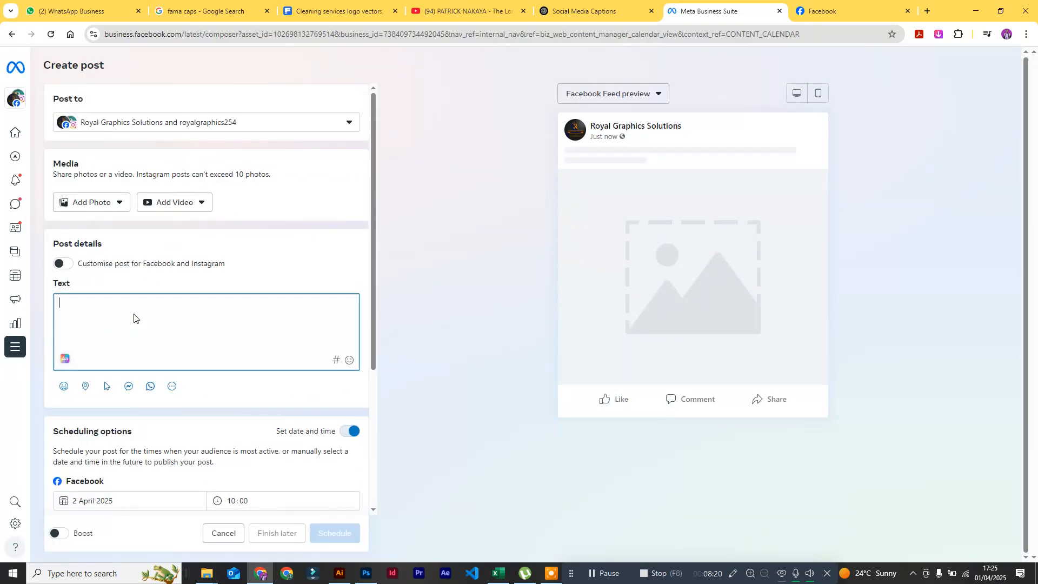
pyautogui.click(87, 210)
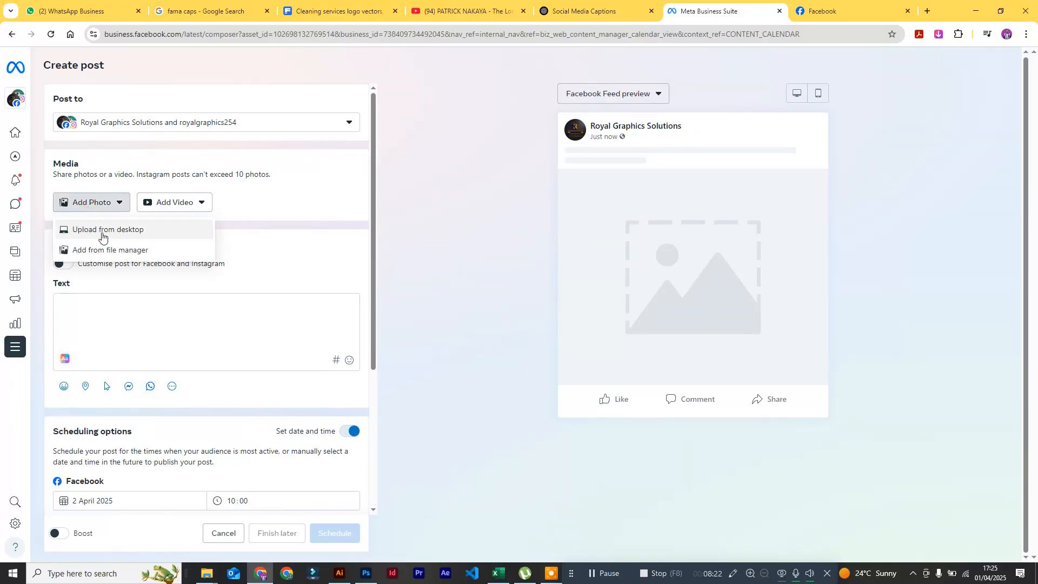
# Step: Switch to the Social Media Captions chat in ChatGPT and review the poster images and the captions written for the three posts
pyautogui.click(577, 11)
pyautogui.scroll(10, 514, 178)
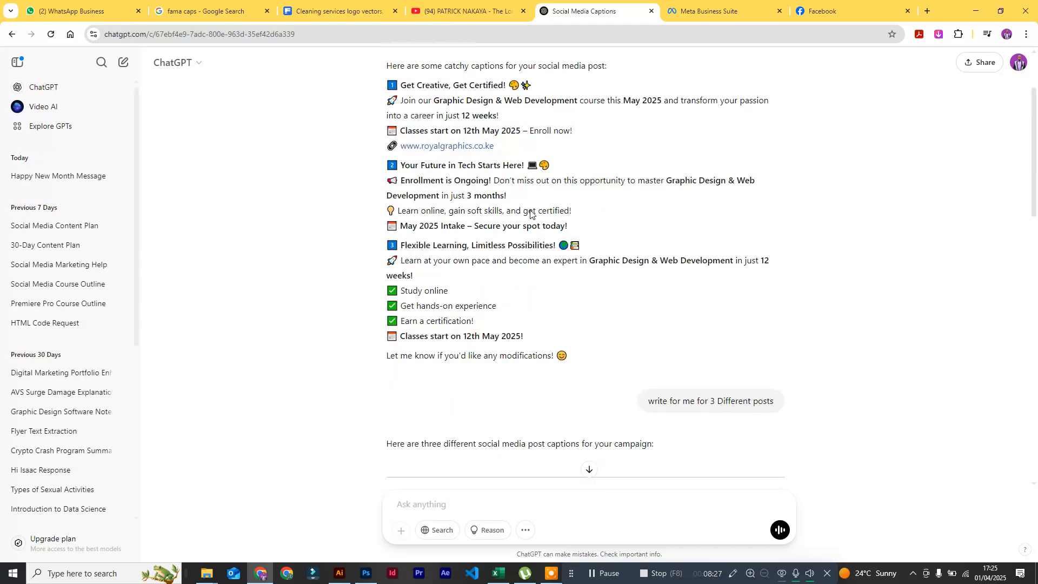
pyautogui.scroll(-7, 530, 214)
pyautogui.scroll(-2, 530, 214)
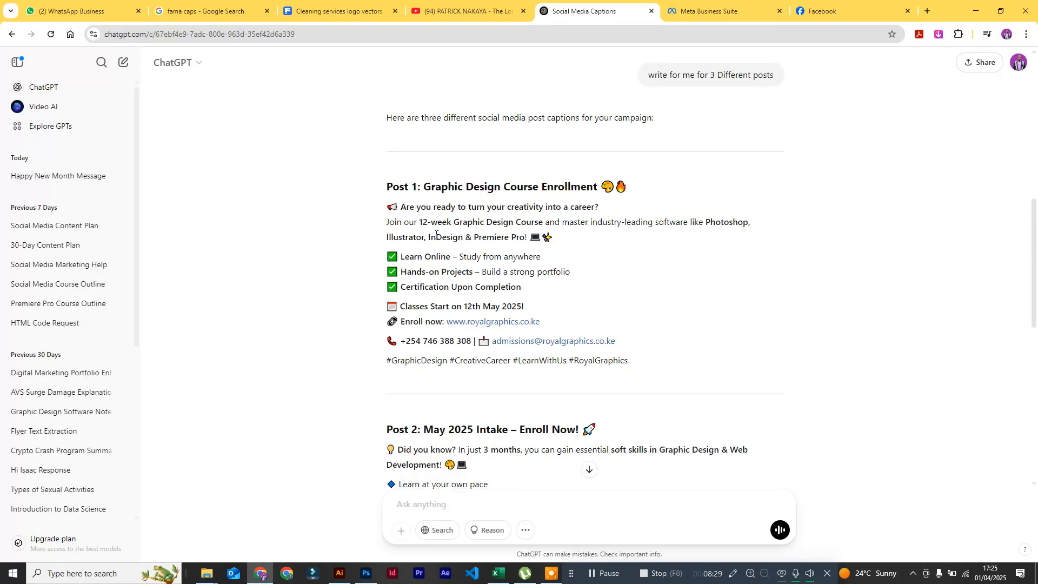
pyautogui.scroll(10, 620, 262)
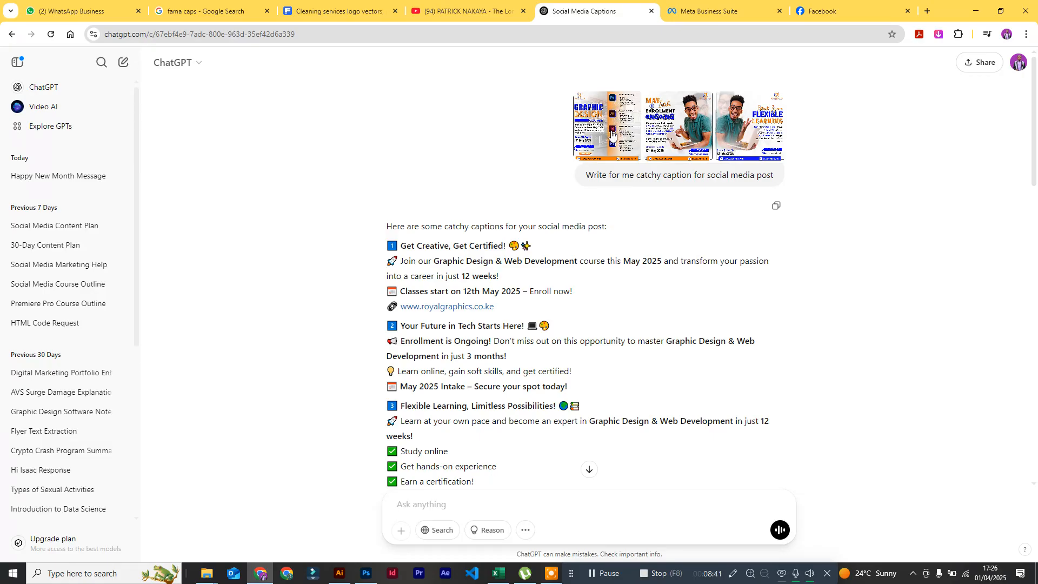
pyautogui.scroll(-3, 617, 124)
# Step: Return to the post in Meta Business Suite and upload the Graphic Design image from the May Intake folder
pyautogui.click(709, 10)
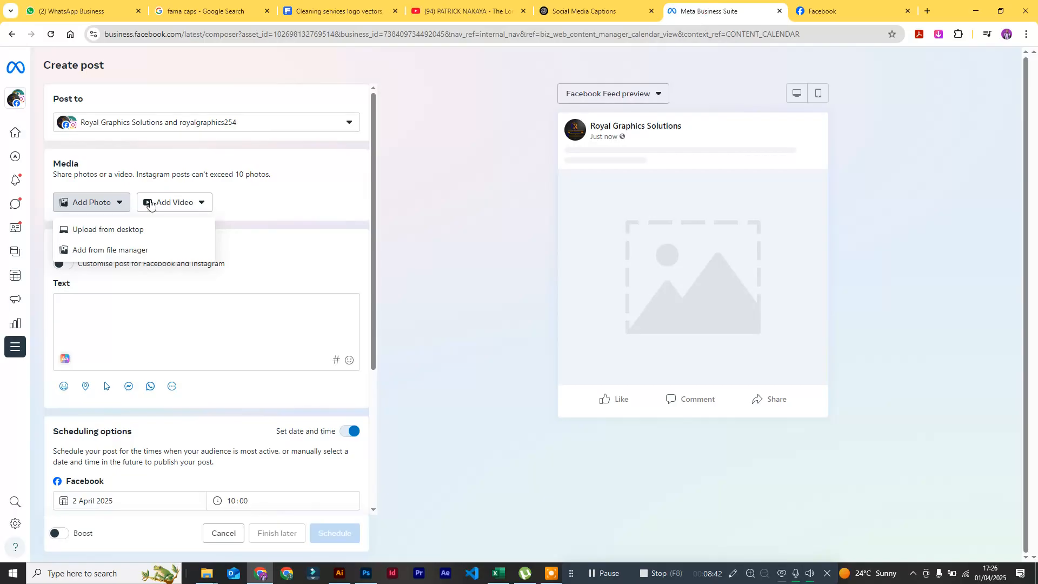
pyautogui.click(127, 229)
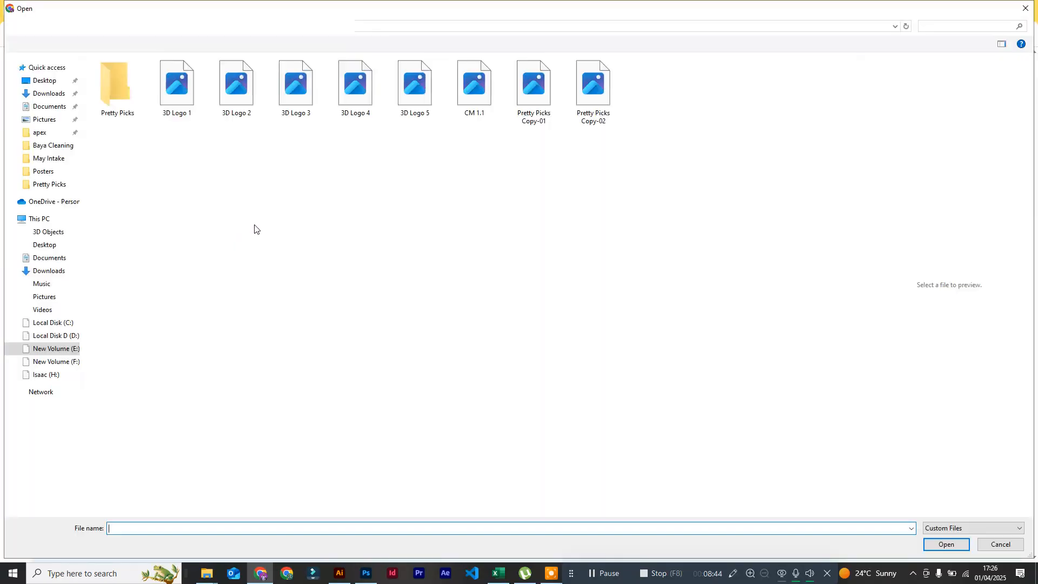
pyautogui.click(54, 158)
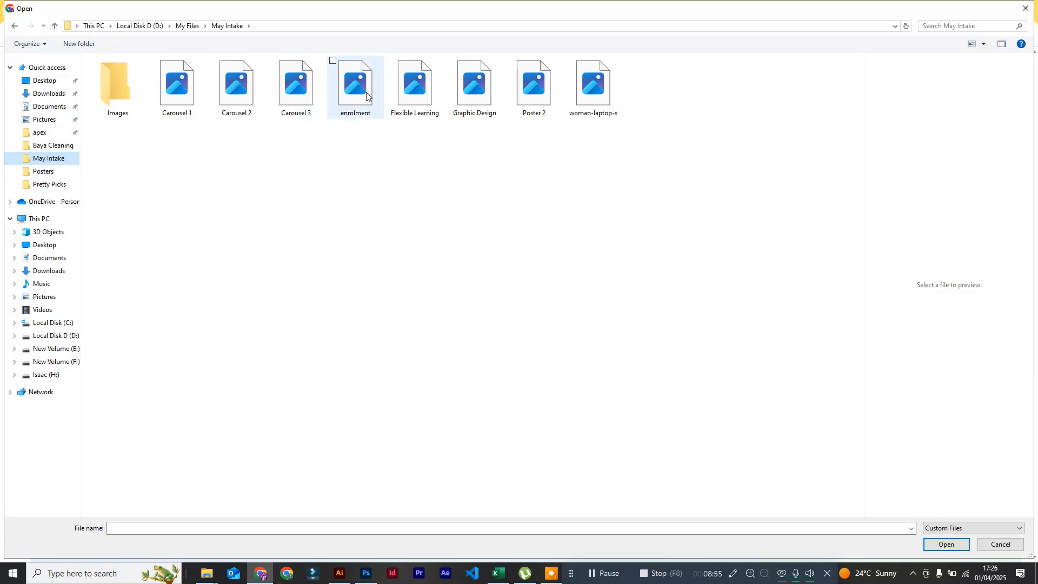
pyautogui.click(482, 84)
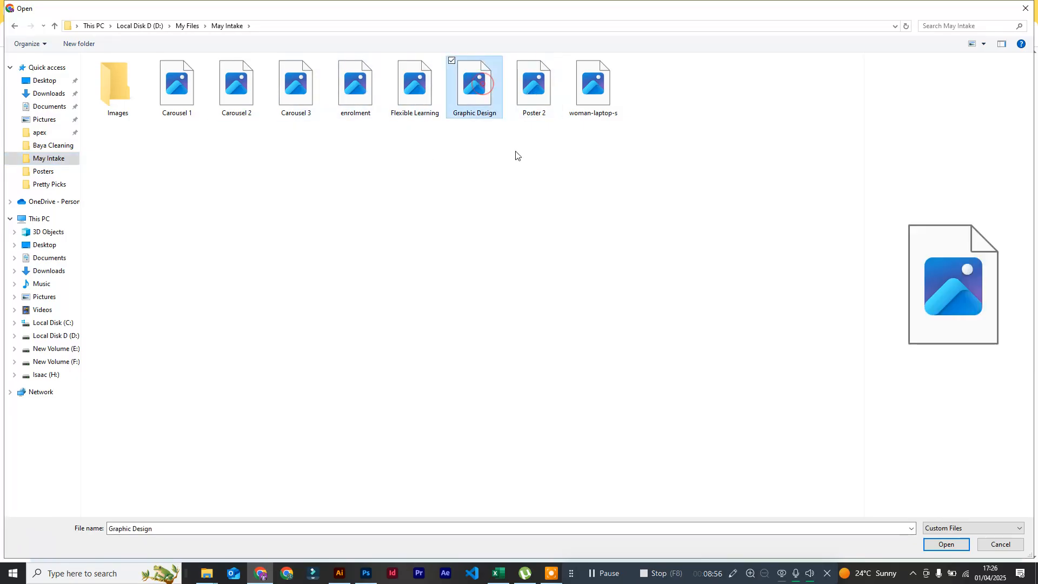
pyautogui.click(946, 544)
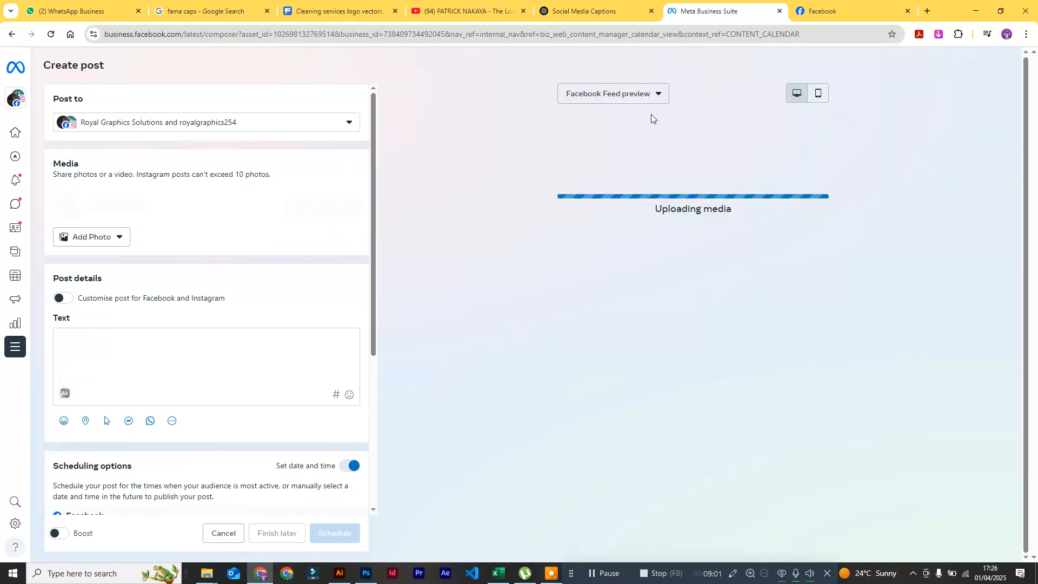
# Step: In ChatGPT, copy the Post 1 caption from "Graphic Design Course Enrollment" through the contact line, leaving out the "Post 1:" label and hashtags
pyautogui.click(604, 13)
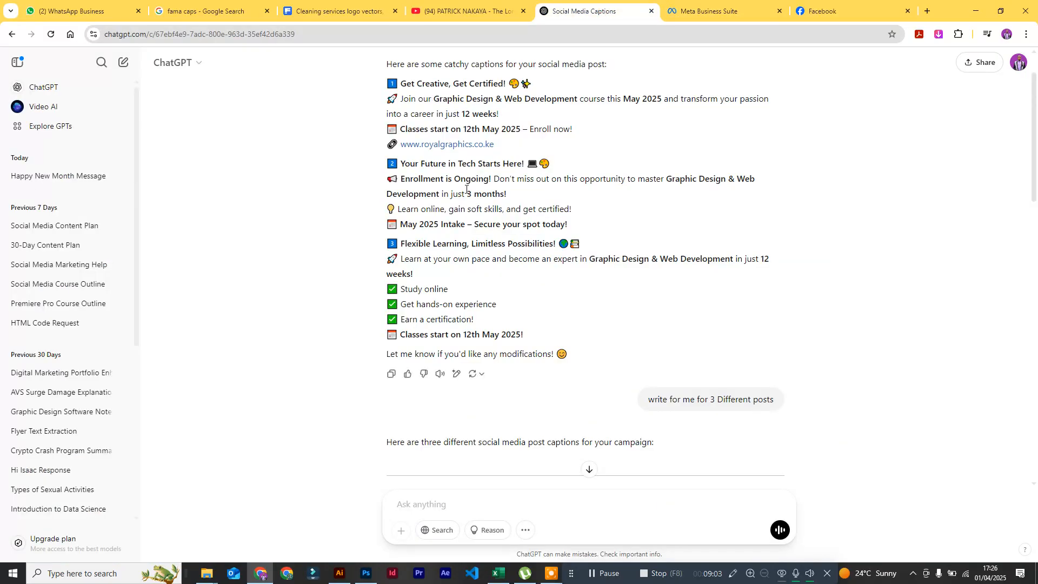
pyautogui.scroll(3, 466, 189)
pyautogui.scroll(-8, 474, 211)
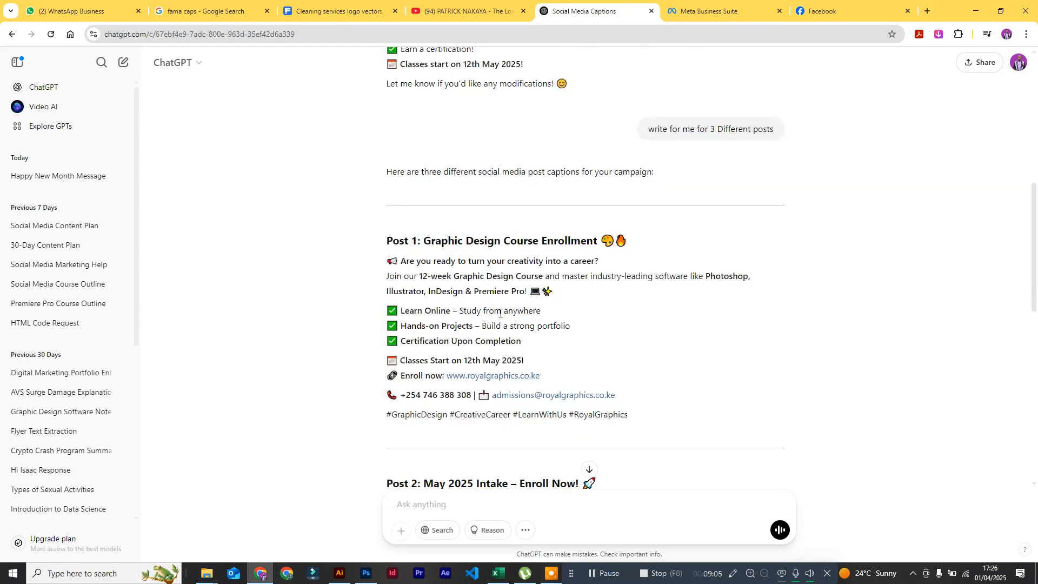
pyautogui.scroll(-1, 467, 264)
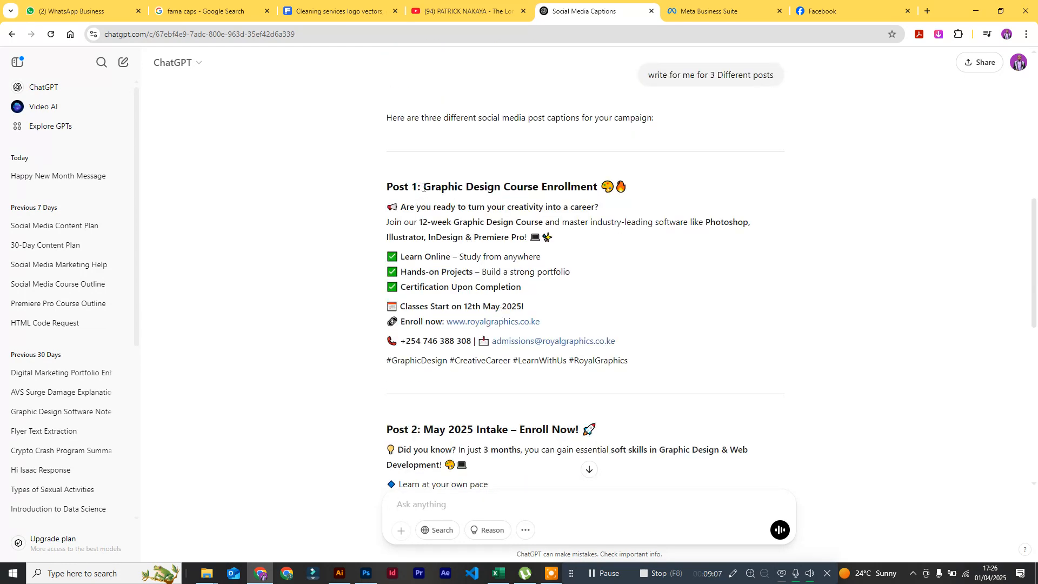
pyautogui.moveTo(426, 186); pyautogui.dragTo(627, 337)
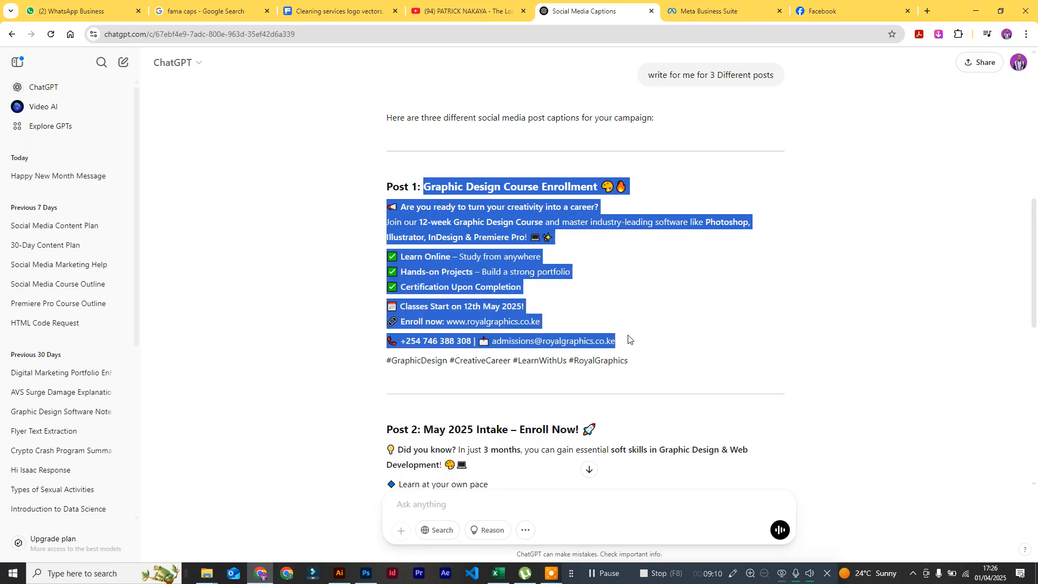
pyautogui.rightClick(505, 306)
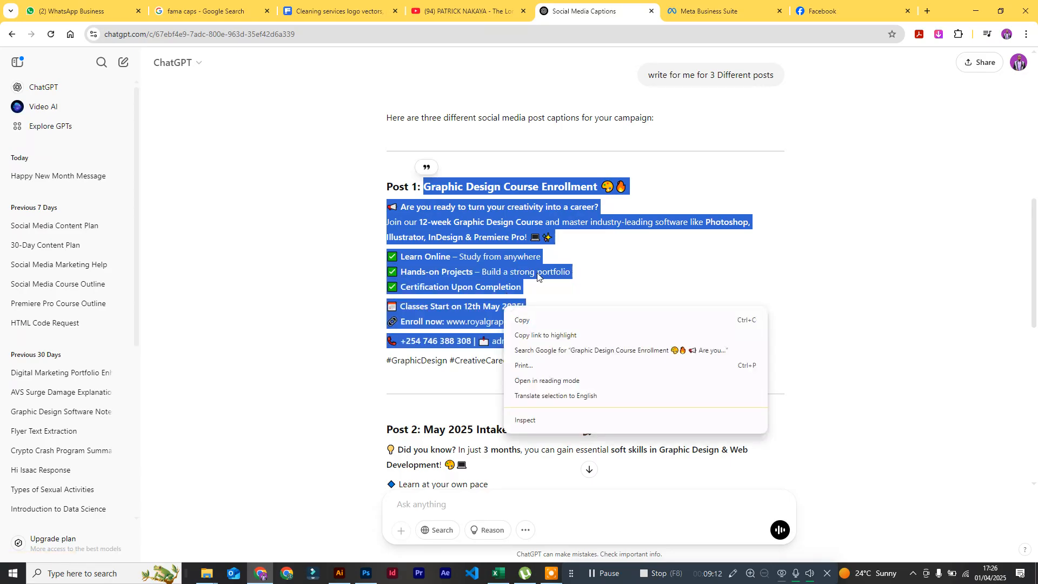
pyautogui.click(556, 317)
# Step: Switch back to Meta Business Suite and paste the copied Graphic Design course caption as the post's text
pyautogui.click(712, 12)
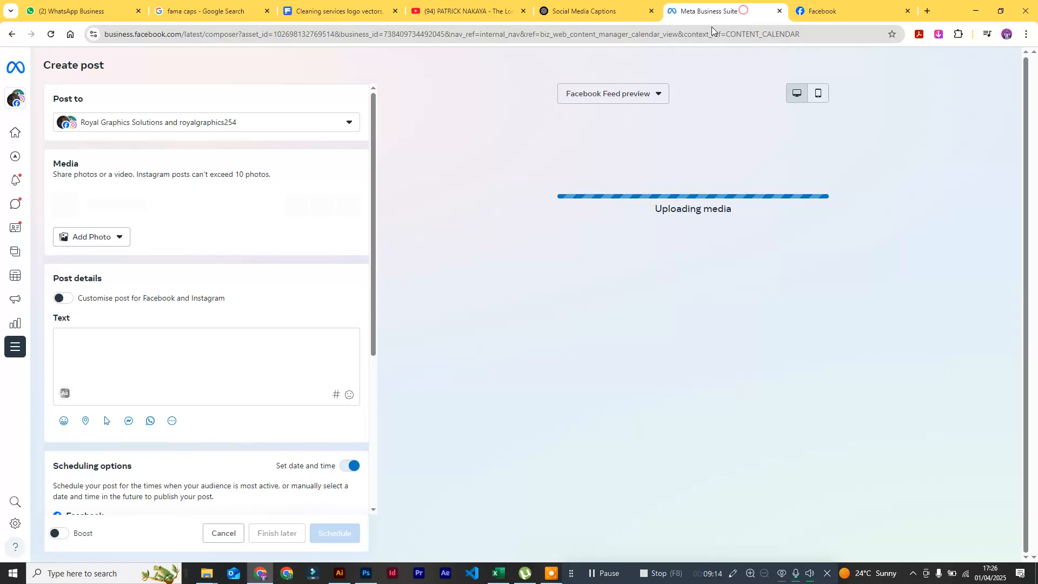
pyautogui.click(77, 347)
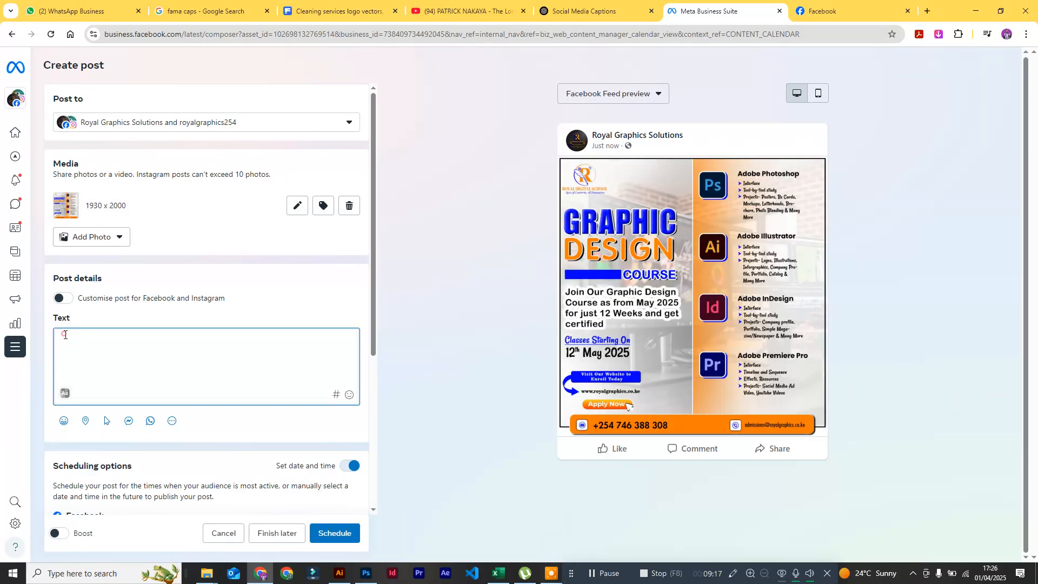
pyautogui.hotkey('ctrl', 'v')
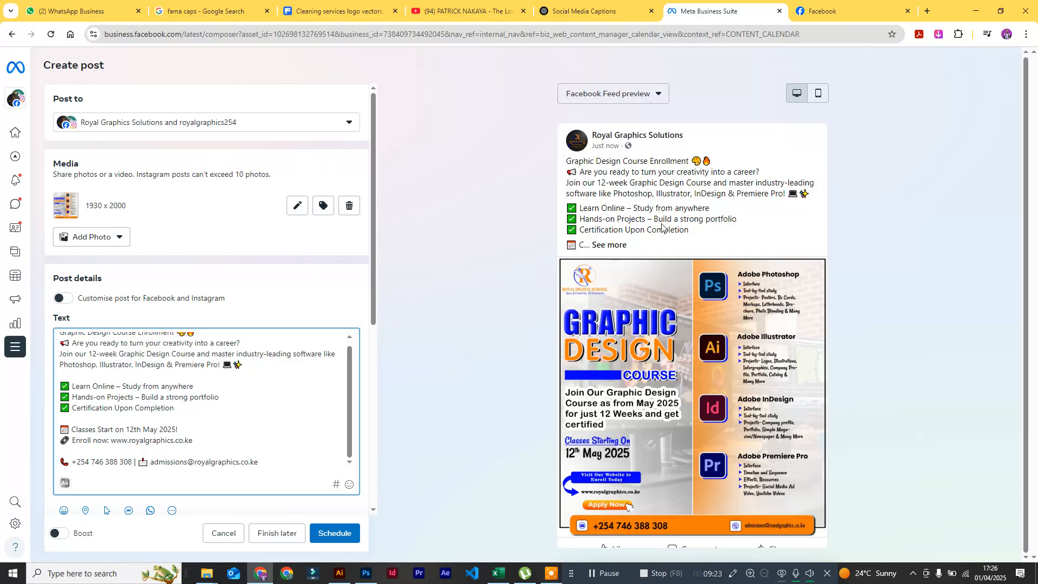
pyautogui.scroll(1, 176, 400)
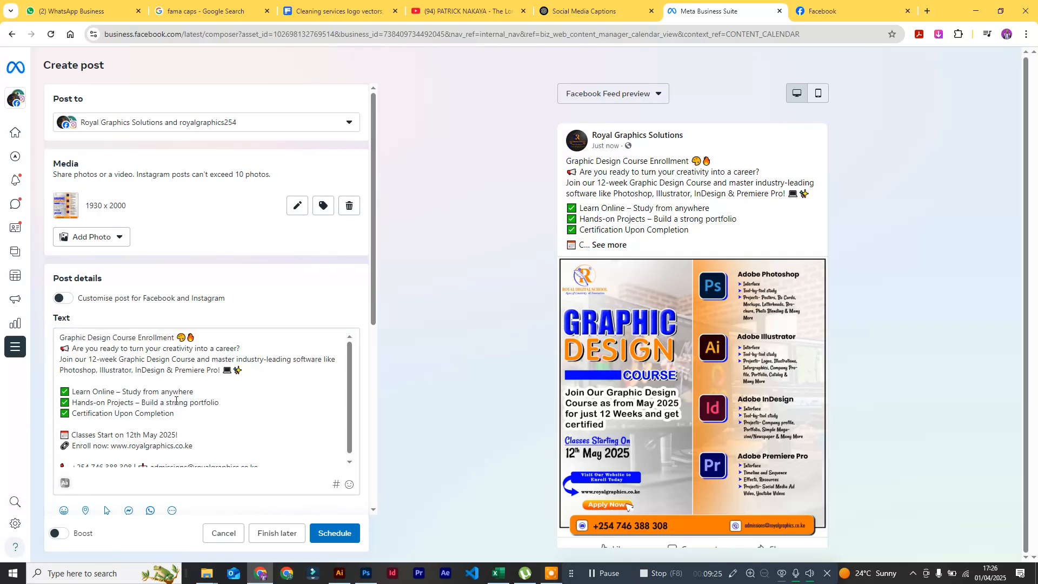
# Step: Place the cursor in the caption's heading line and open Lingojam's bold font generator in a new browser tab
pyautogui.click(185, 337)
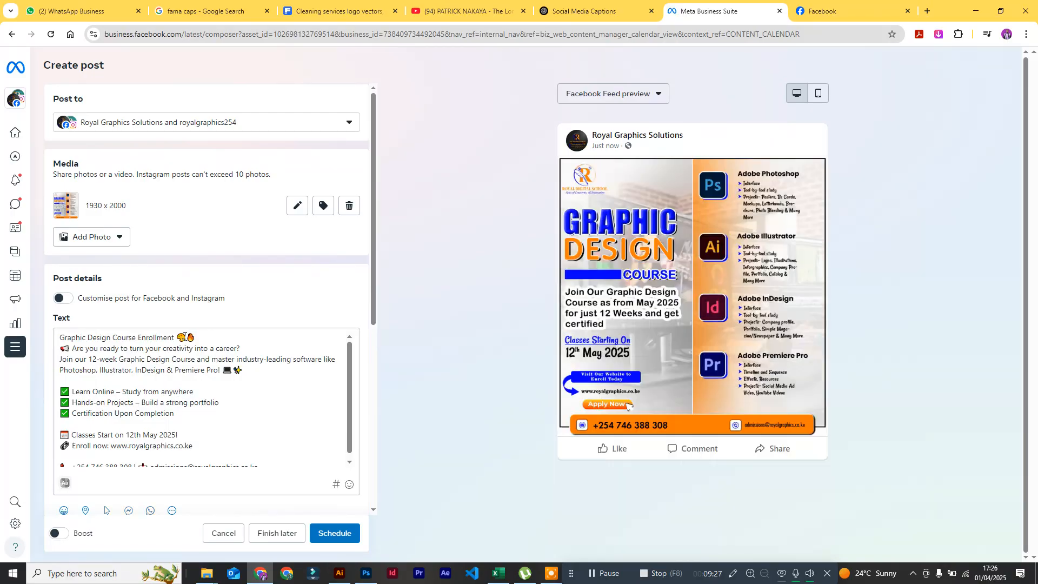
pyautogui.hotkey('ctrl', 't')
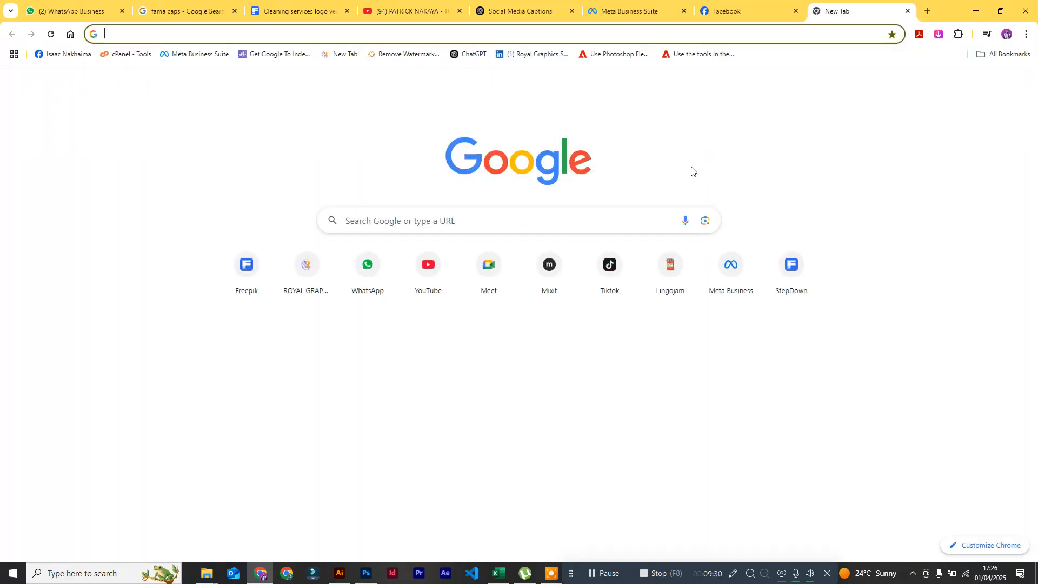
pyautogui.click(671, 274)
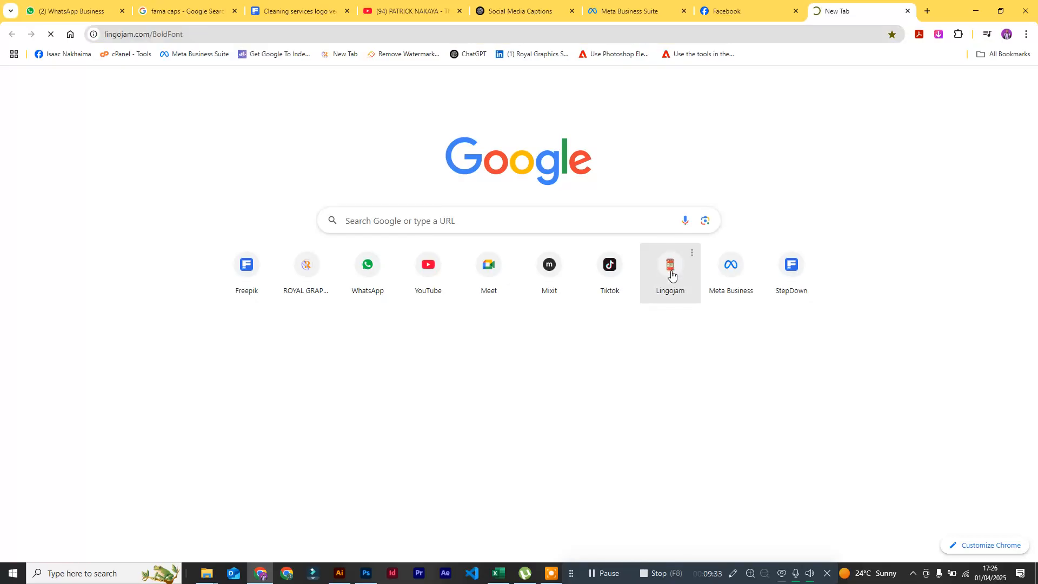
# Step: Switch to the creator's Facebook page and examine how the captions of the recent posts are written and formatted
pyautogui.click(736, 4)
pyautogui.scroll(-10, 560, 406)
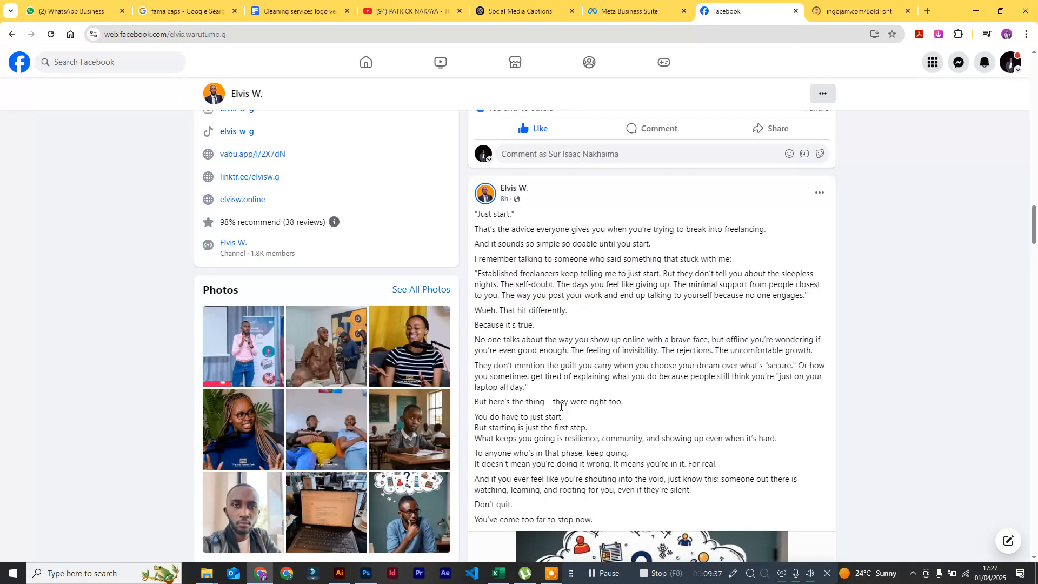
pyautogui.scroll(5, 561, 406)
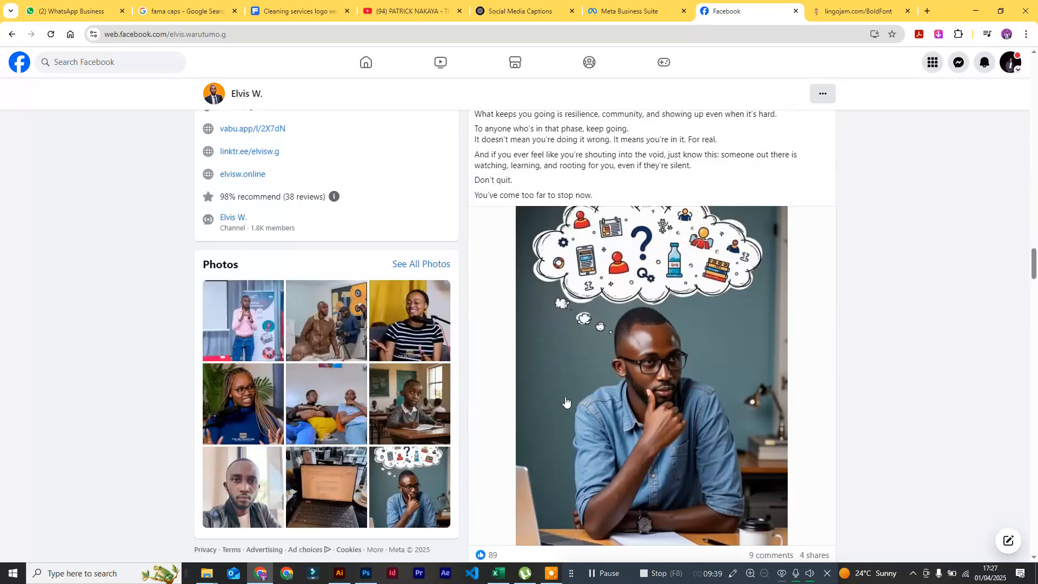
pyautogui.scroll(-10, 567, 397)
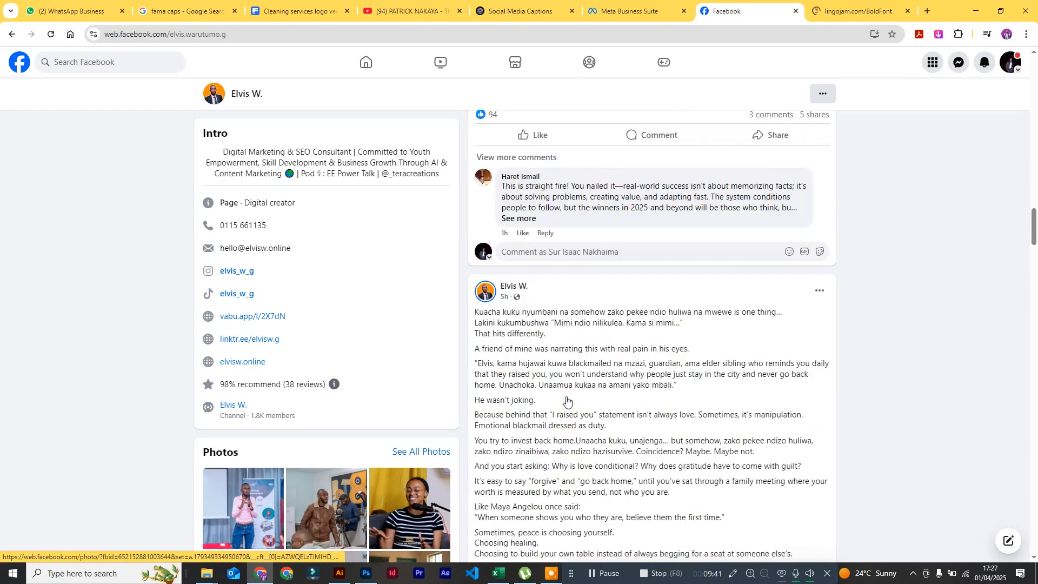
pyautogui.scroll(10, 566, 398)
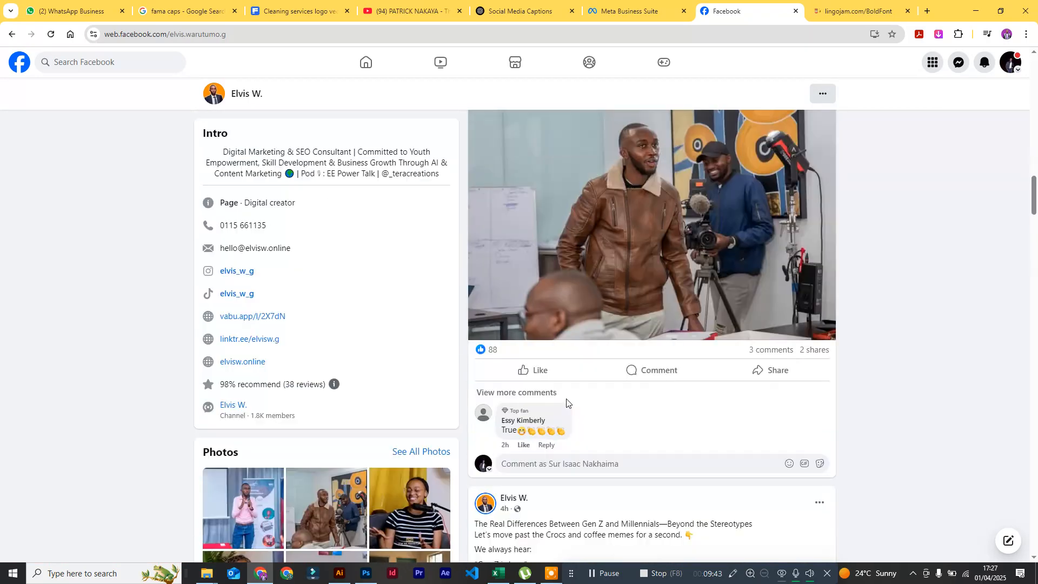
pyautogui.scroll(15, 567, 398)
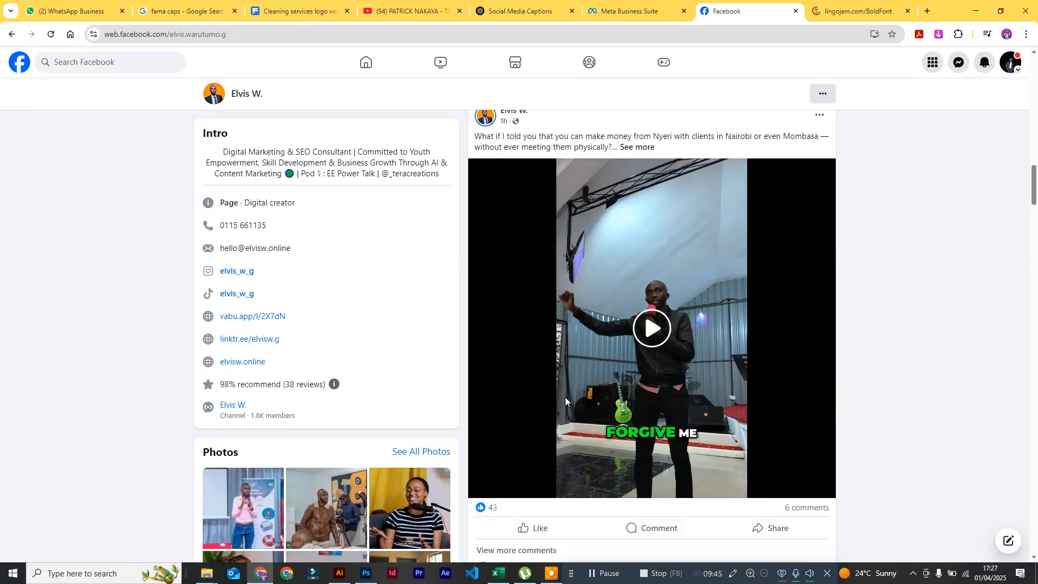
pyautogui.scroll(2, 296, 201)
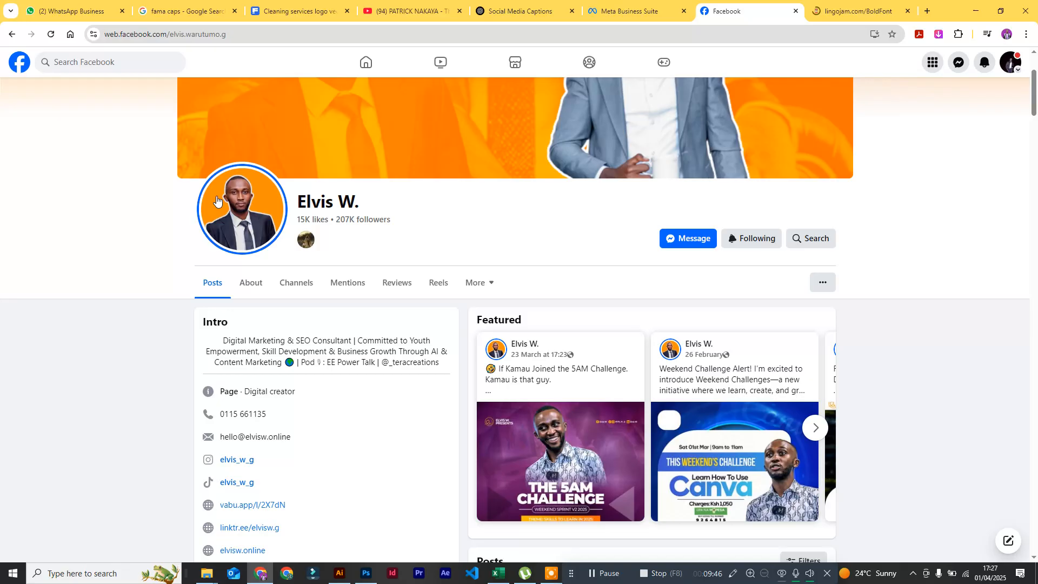
# Step: Look through posts in the Facebook home feed, and open the Royal Graphics Solutions page from the shortcuts
pyautogui.click(19, 63)
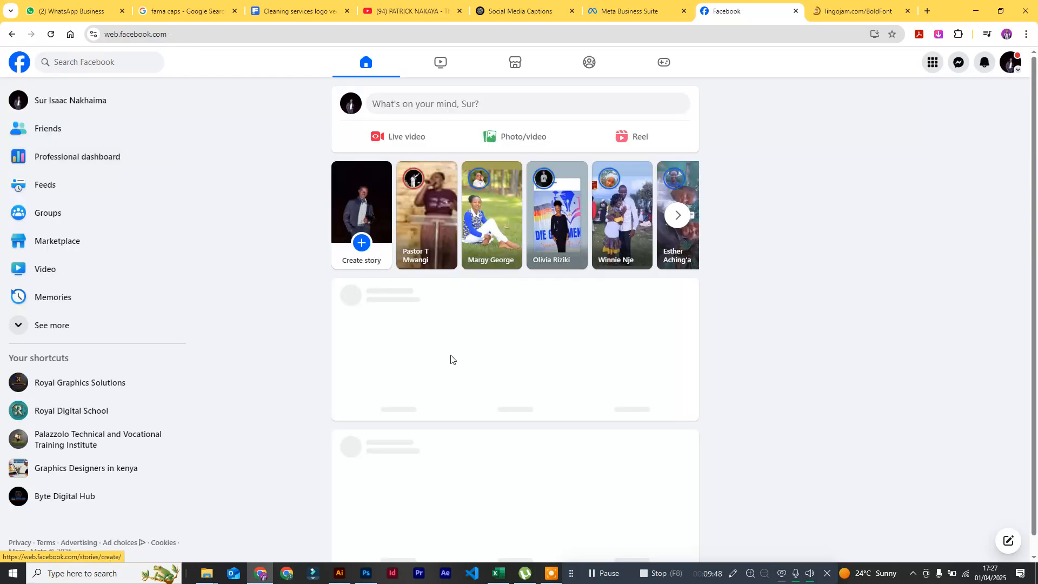
pyautogui.scroll(-8, 451, 357)
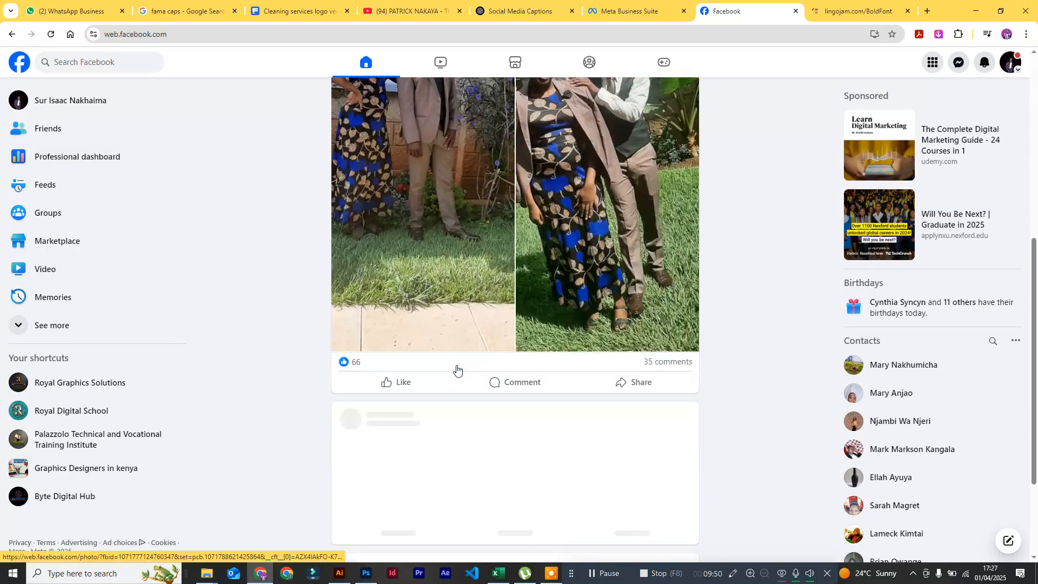
pyautogui.scroll(-5, 464, 376)
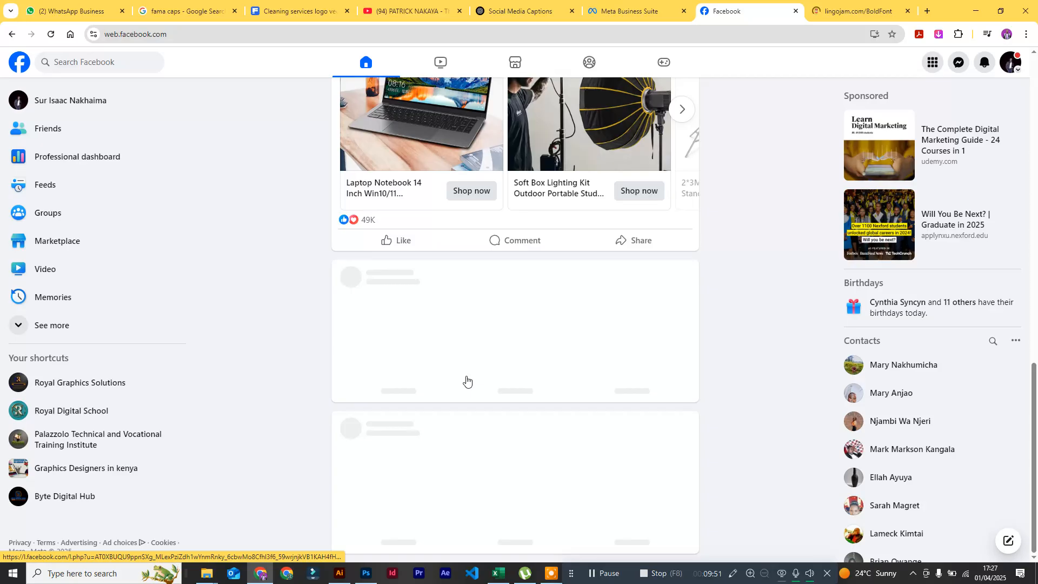
pyautogui.click(87, 384)
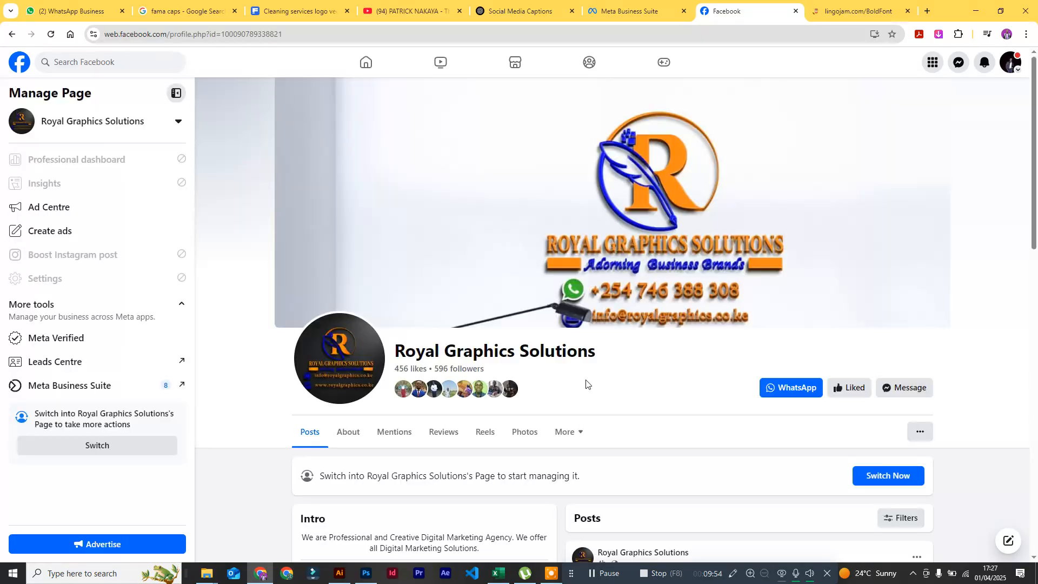
# Step: Examine the Royal Graphics Solutions page's recent posts, expanding their full captions to study the bold headings, hashtags and layout
pyautogui.scroll(-4, 604, 413)
pyautogui.scroll(-5, 604, 413)
pyautogui.scroll(3, 608, 413)
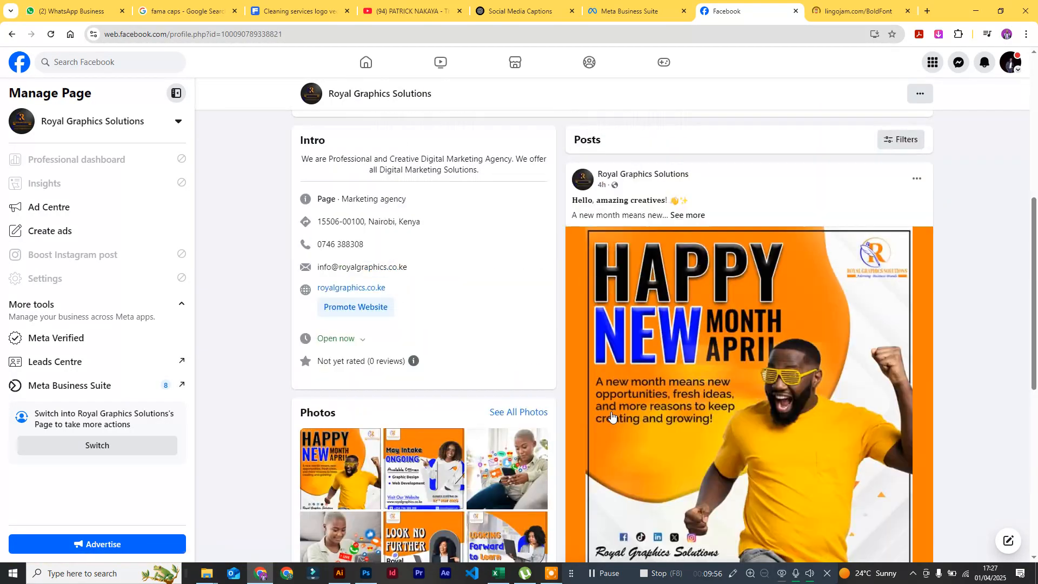
pyautogui.click(684, 215)
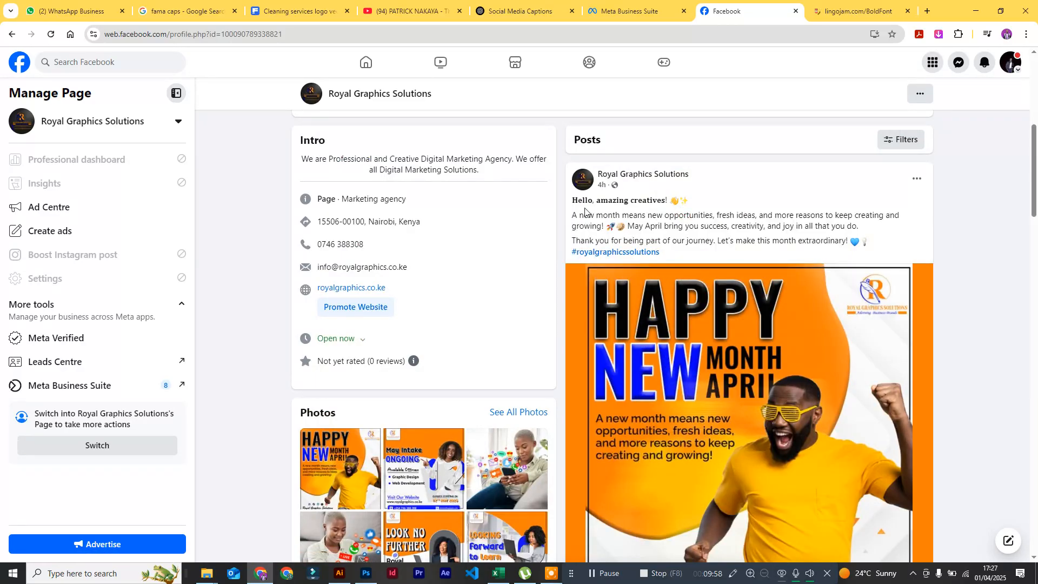
pyautogui.moveTo(575, 201); pyautogui.dragTo(680, 205)
pyautogui.scroll(-10, 682, 303)
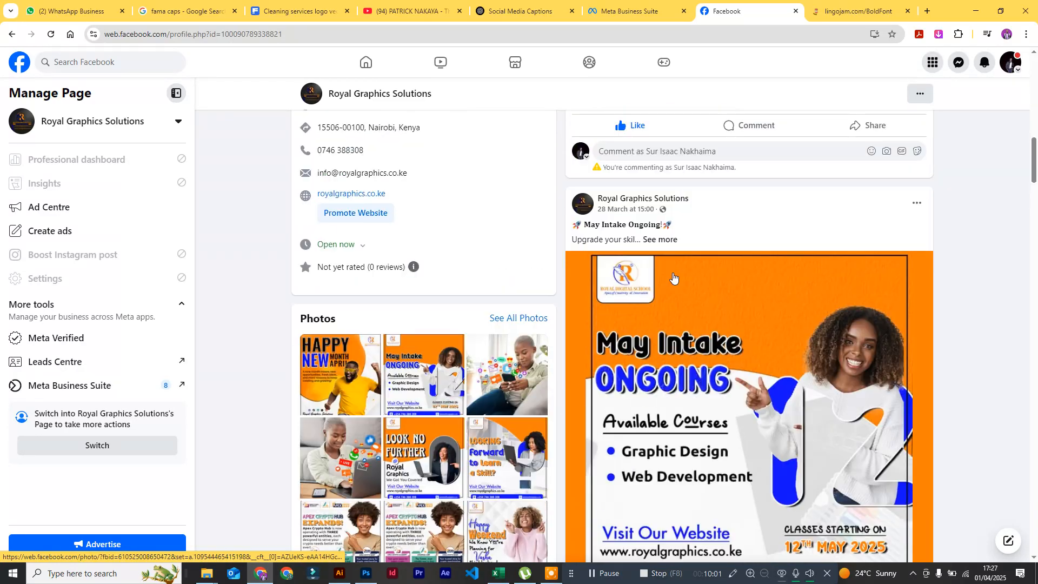
pyautogui.click(663, 241)
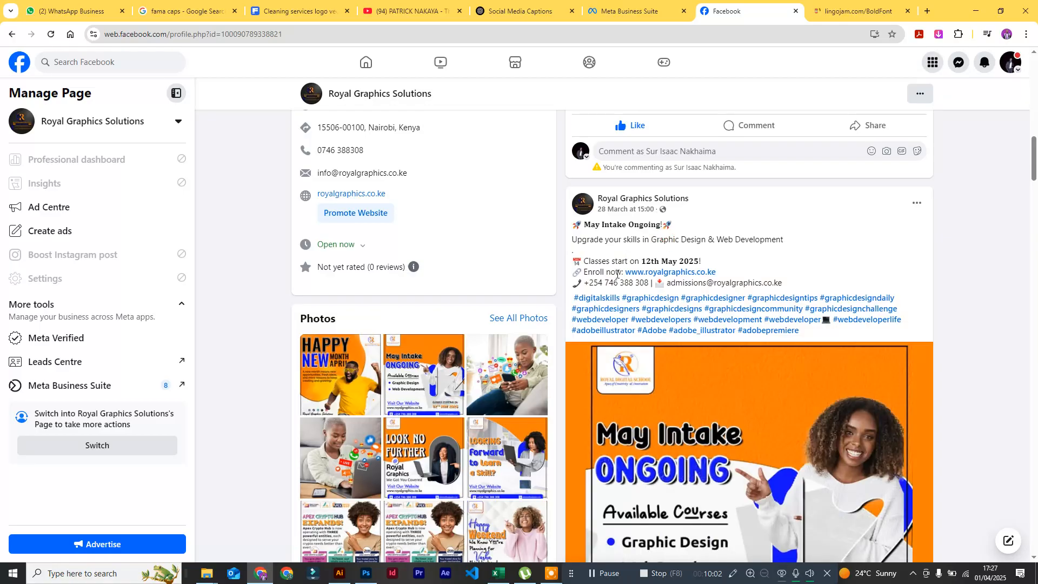
pyautogui.scroll(-8, 671, 319)
pyautogui.scroll(-4, 674, 356)
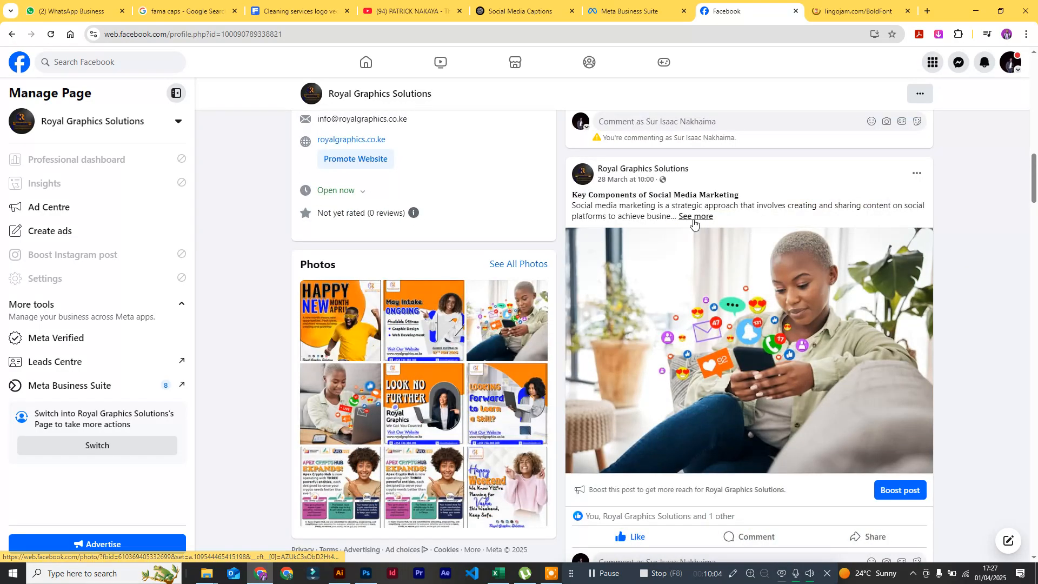
pyautogui.click(695, 217)
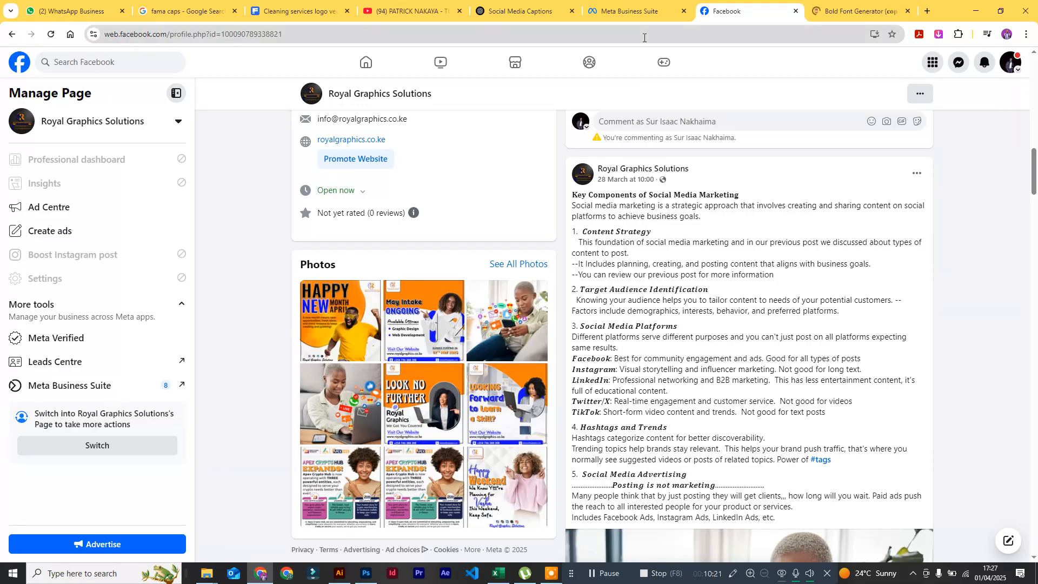
# Step: Switch to the Lingojam bold font generator and paste the Graphic Design course caption as its input text
pyautogui.click(625, 12)
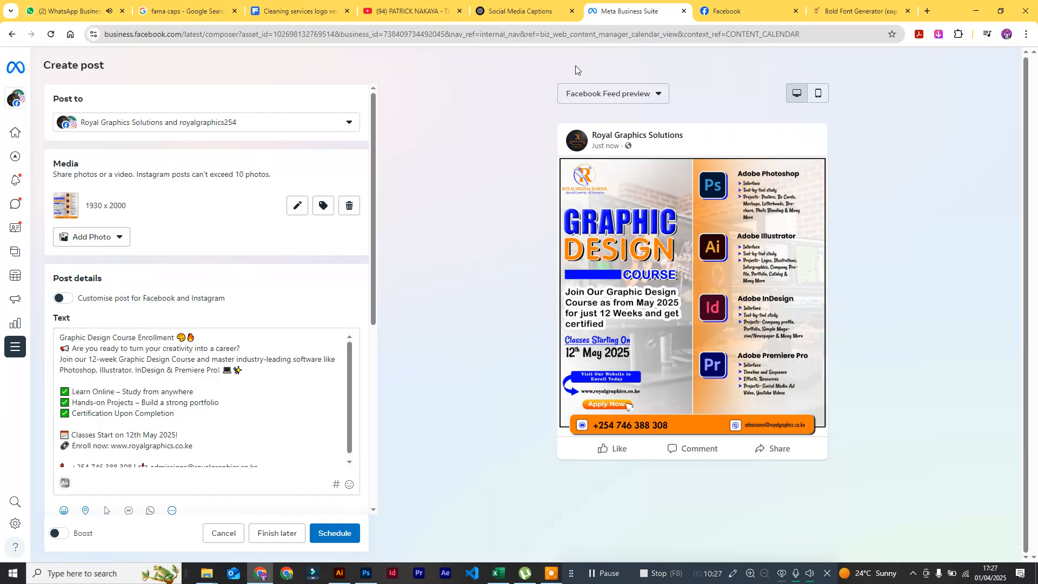
pyautogui.click(855, 11)
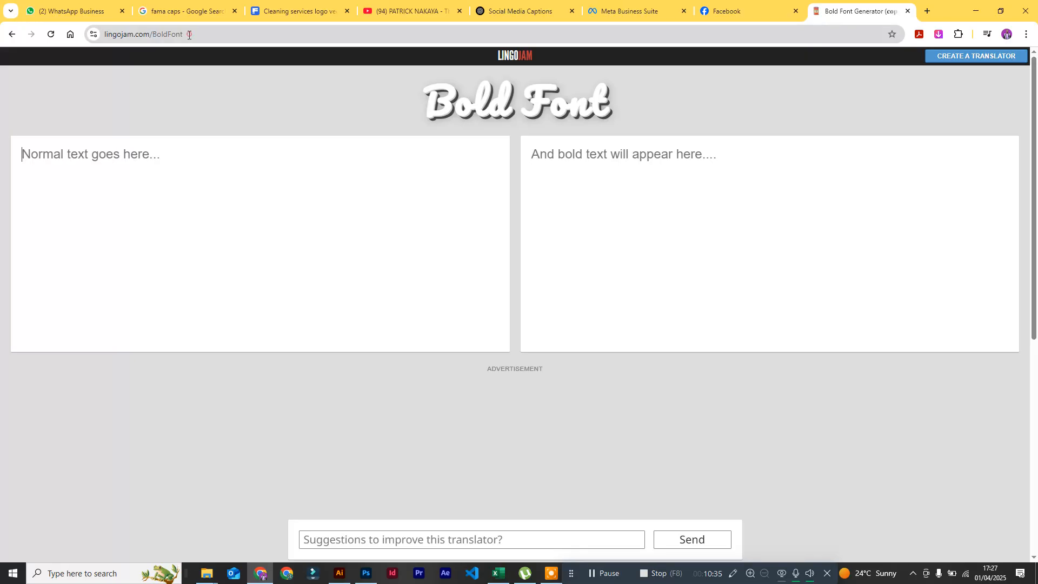
pyautogui.moveTo(141, 34); pyautogui.dragTo(210, 37)
pyautogui.click(216, 36)
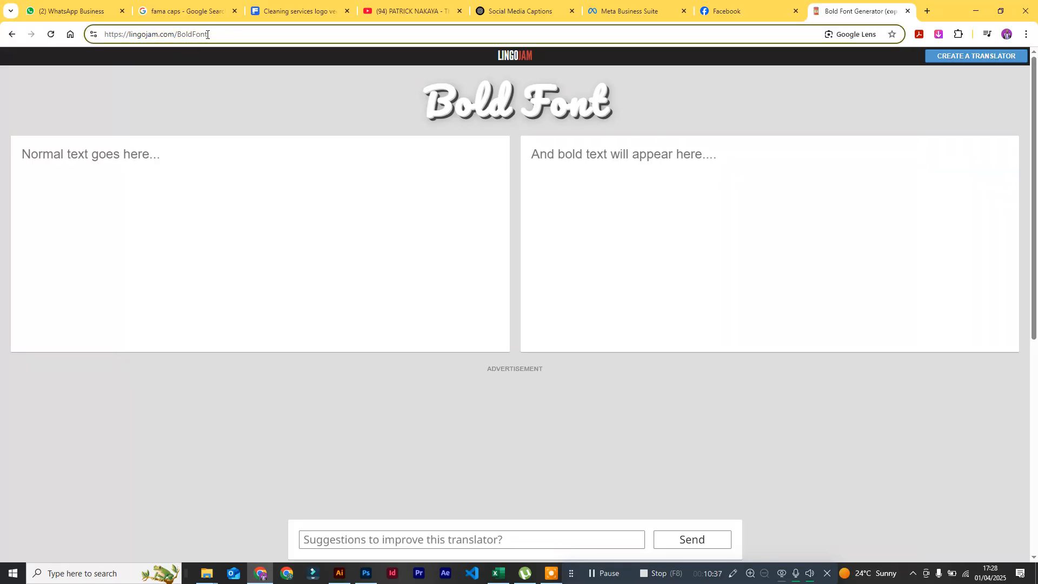
pyautogui.click(135, 162)
pyautogui.hotkey('ctrl', 'v')
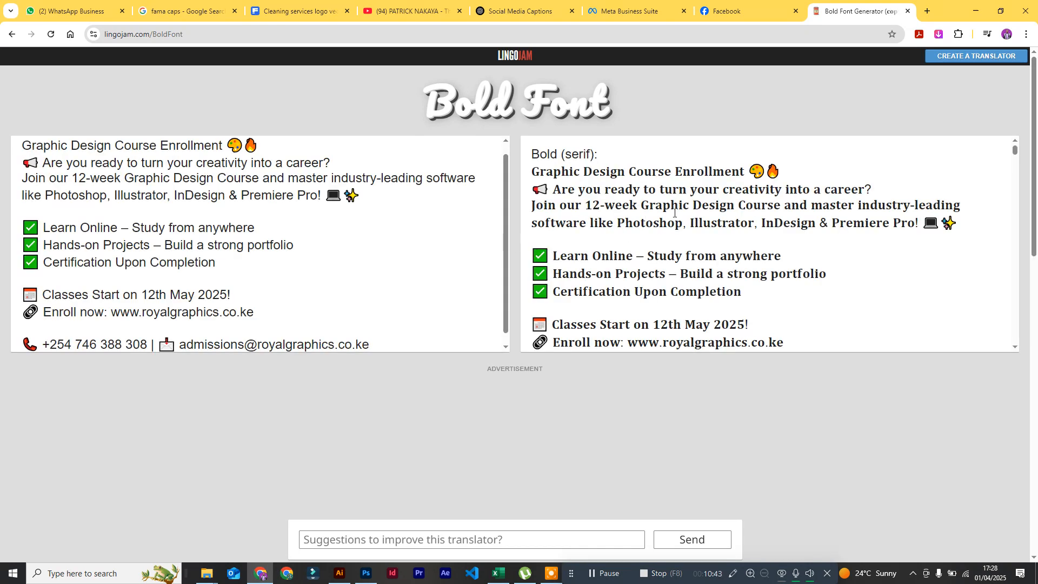
# Step: Copy the bold serif "Graphic Design Course Enrollment" and replace the plain heading in the Meta Business Suite post text with it
pyautogui.moveTo(743, 172); pyautogui.dragTo(532, 173)
pyautogui.rightClick(542, 175)
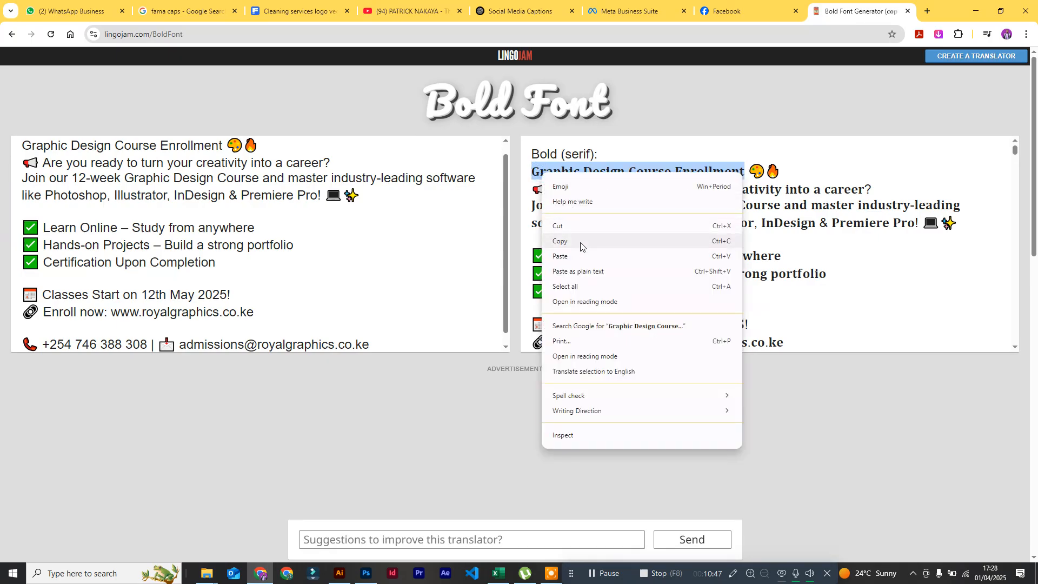
pyautogui.click(579, 241)
pyautogui.click(743, 4)
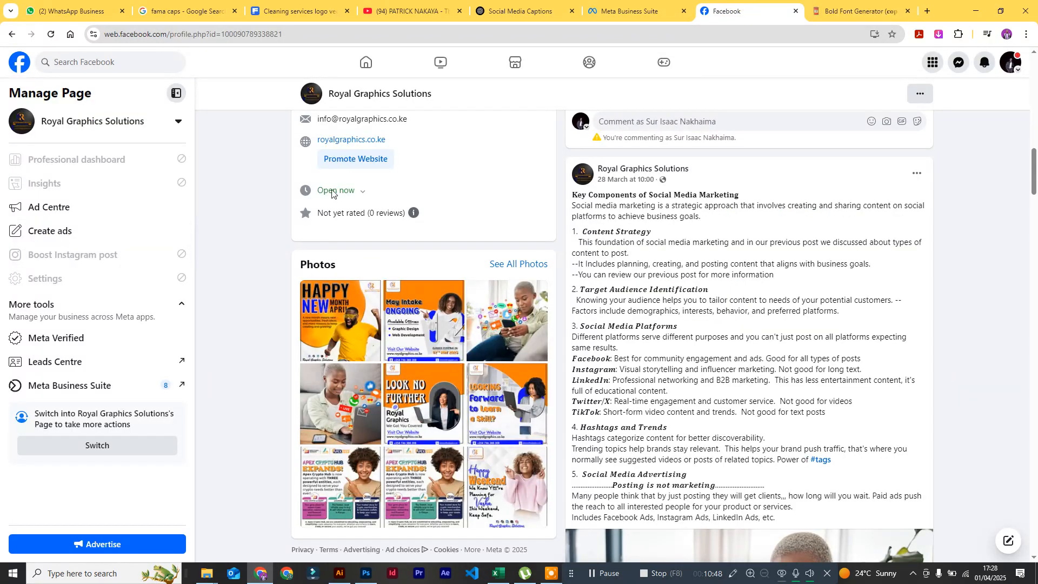
pyautogui.click(649, 11)
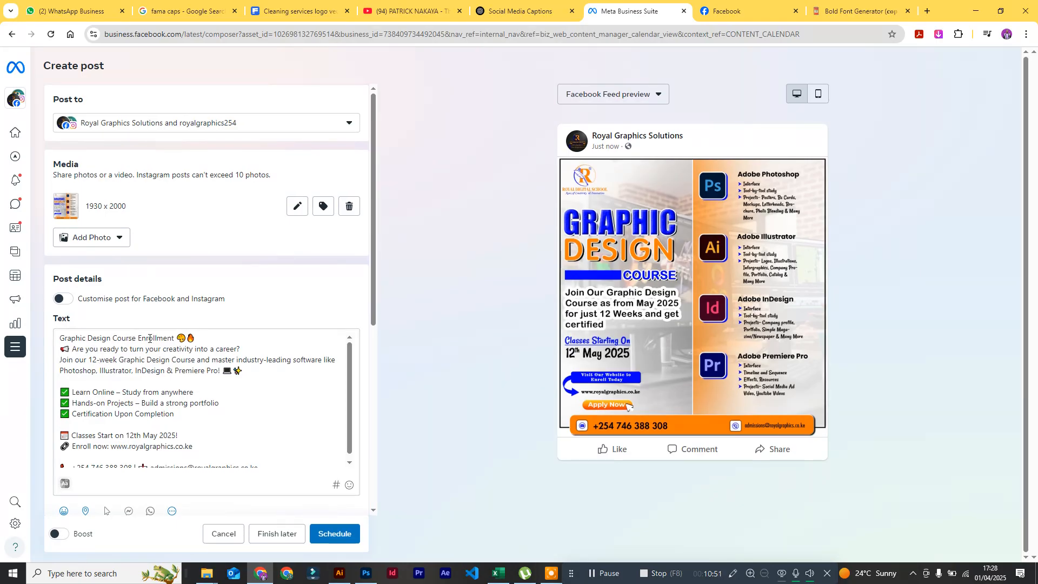
pyautogui.moveTo(174, 339); pyautogui.dragTo(30, 338)
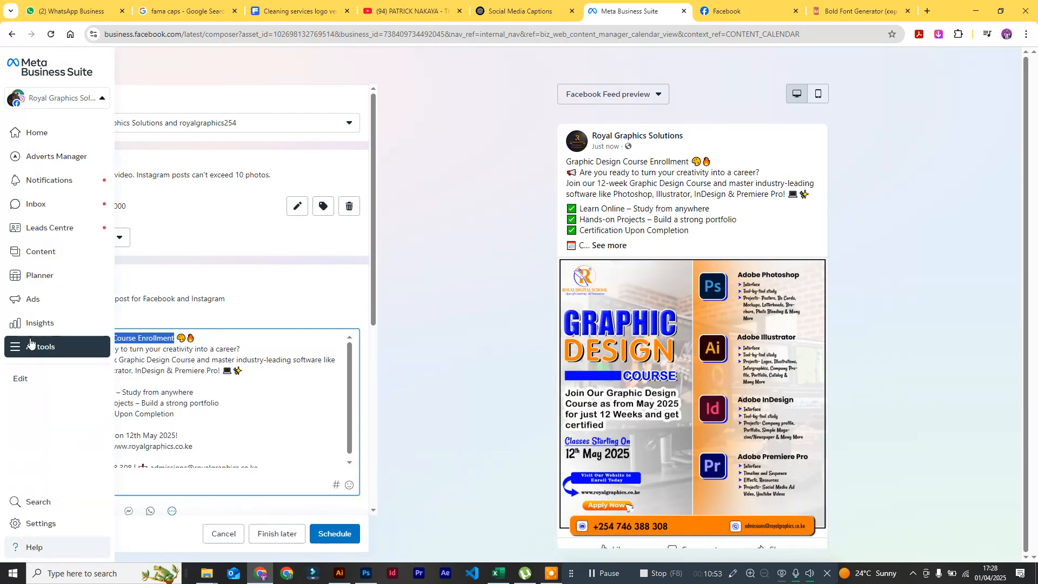
pyautogui.hotkey('ctrl', 'v')
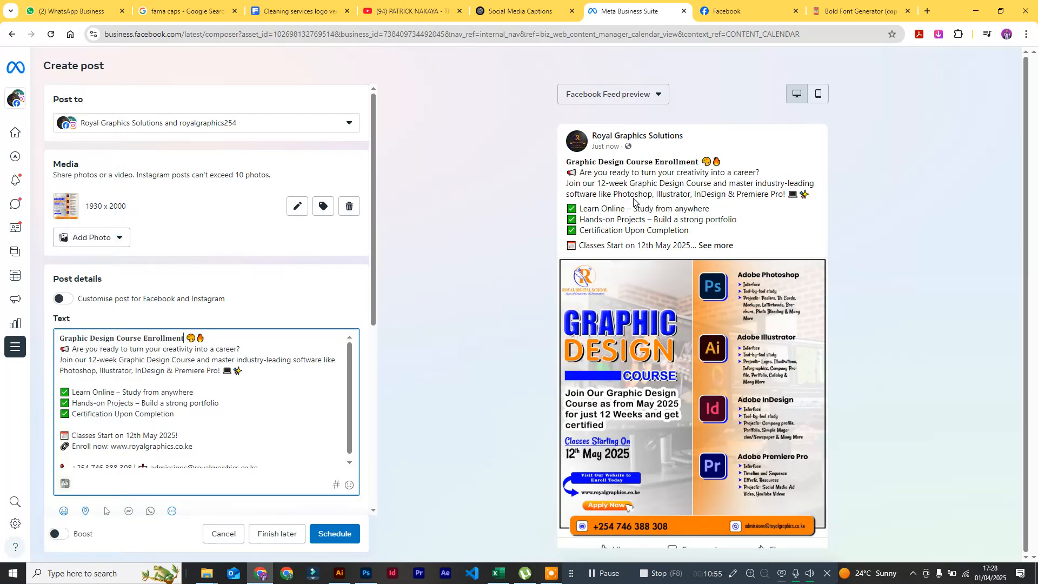
# Step: Replace "Learn Online" in the post text with its bold serif version from Lingojam, and add "(Google Meet)" after "Study from anywhere"
pyautogui.click(857, 11)
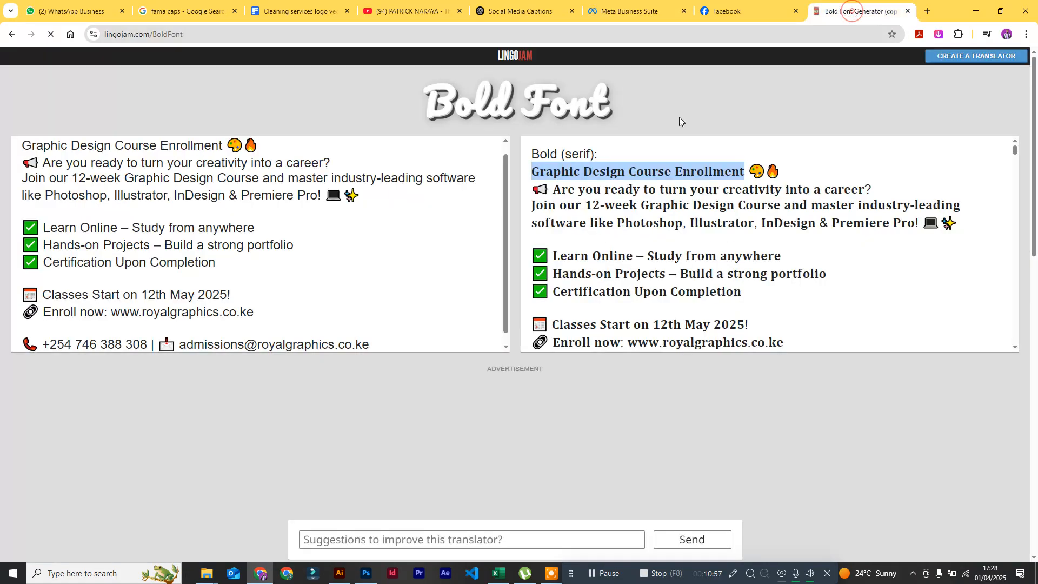
pyautogui.moveTo(634, 256); pyautogui.dragTo(555, 257)
pyautogui.rightClick(555, 257)
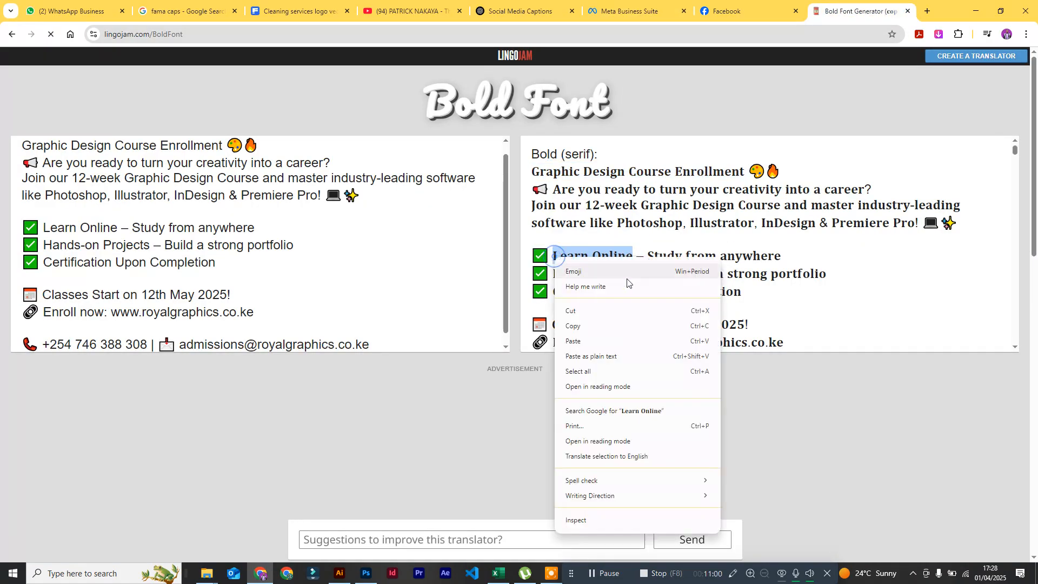
pyautogui.click(604, 327)
pyautogui.click(735, 15)
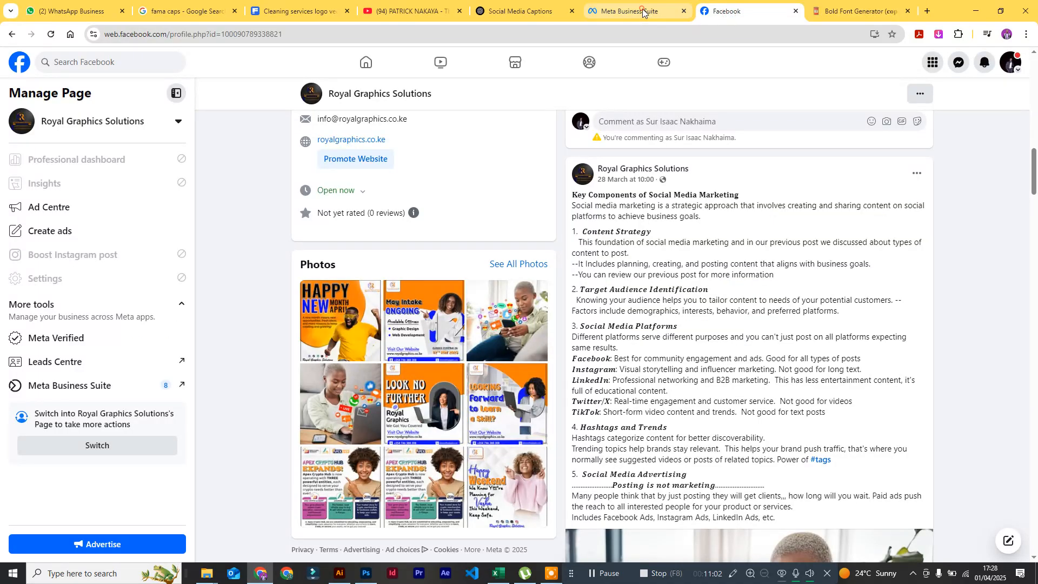
pyautogui.click(648, 15)
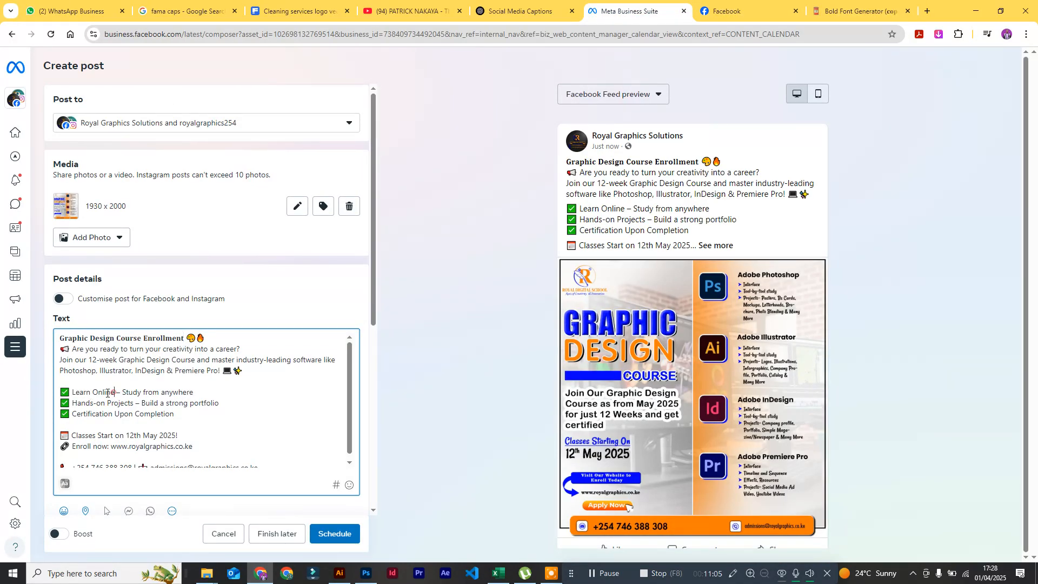
pyautogui.moveTo(115, 392); pyautogui.dragTo(72, 395)
pyautogui.hotkey('ctrl', 'v')
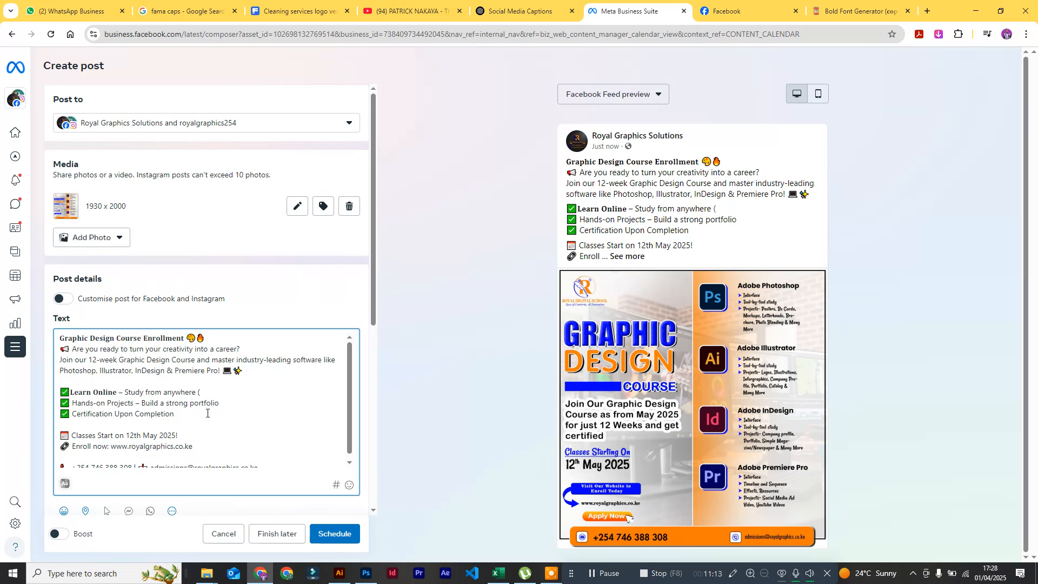
pyautogui.write('Google Meet')
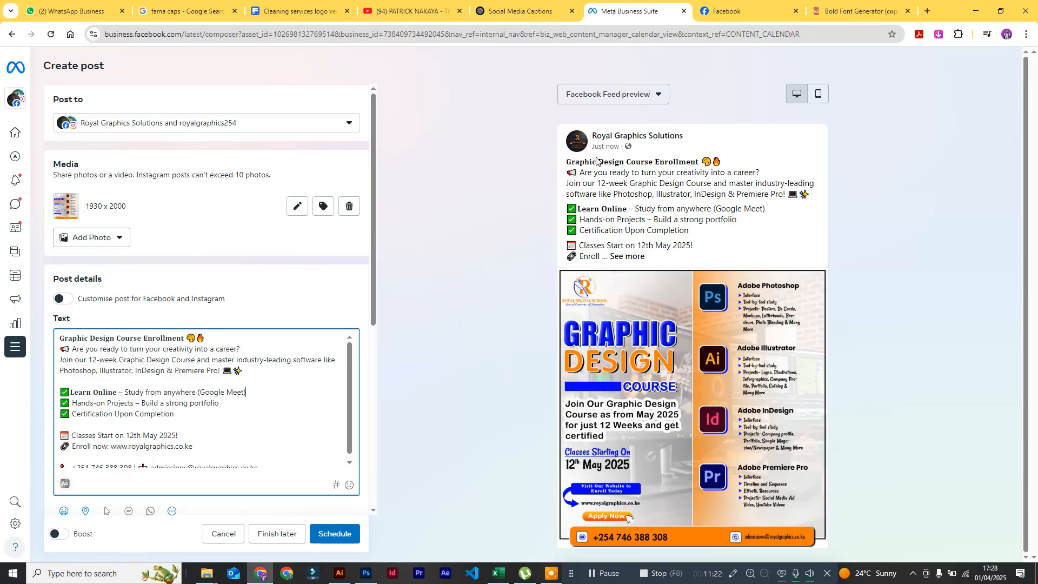
# Step: Copy the bold serif "Hands-on Projects" from Lingojam and replace the plain wording in the post's checklist with it
pyautogui.click(849, 12)
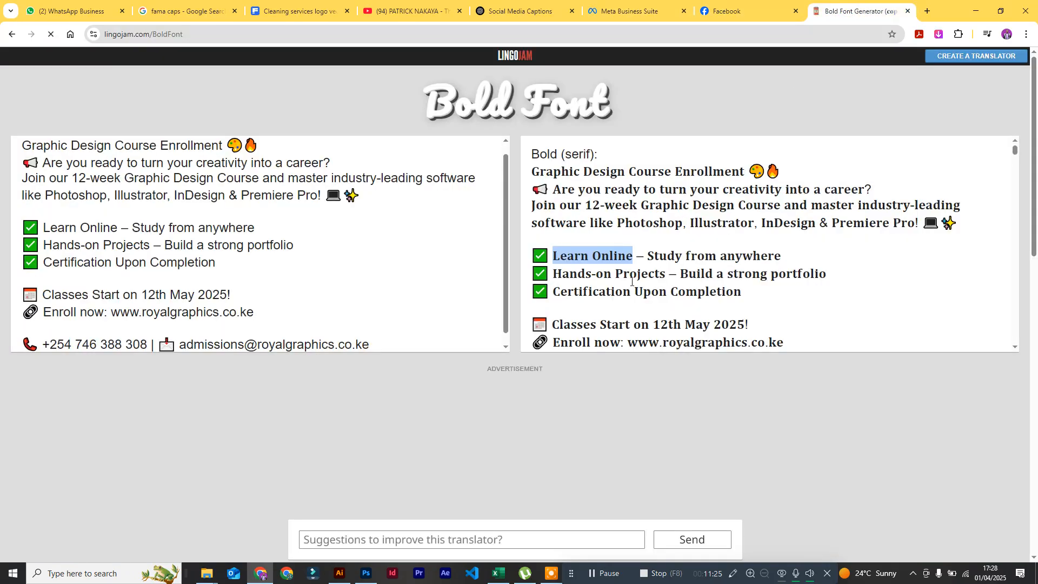
pyautogui.moveTo(666, 273); pyautogui.dragTo(555, 276)
pyautogui.rightClick(555, 277)
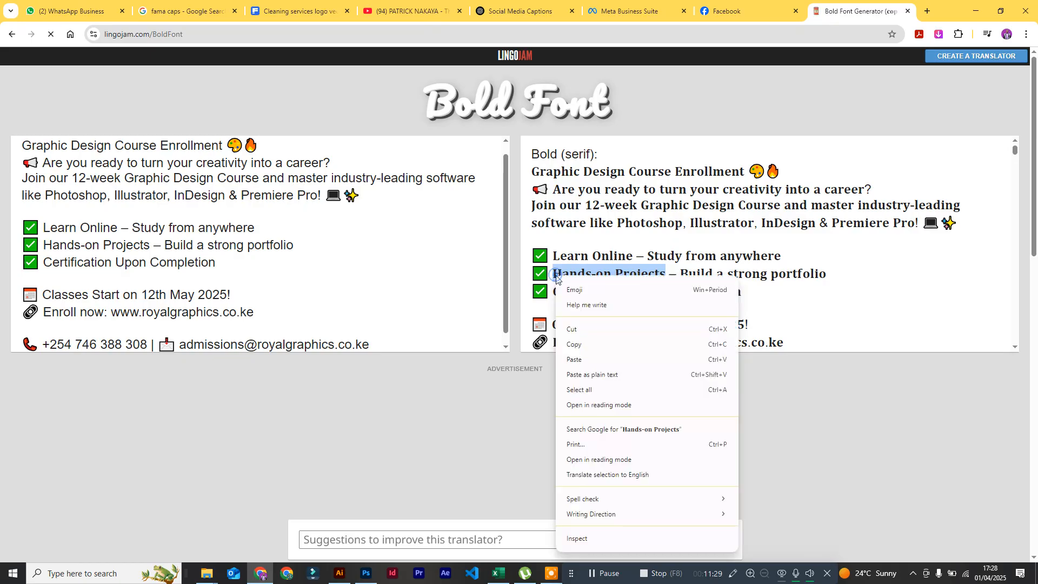
pyautogui.click(597, 342)
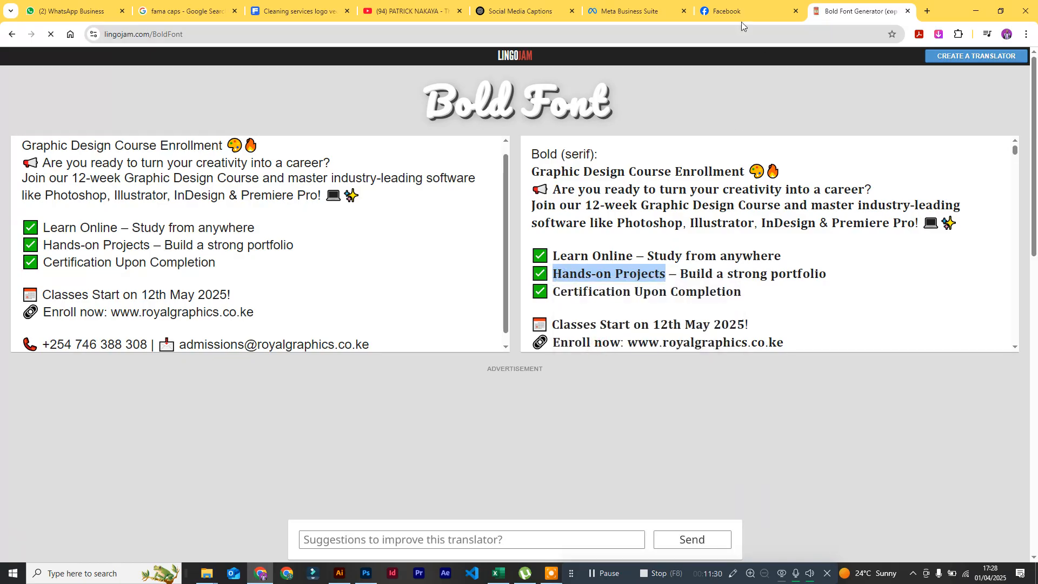
pyautogui.click(641, 12)
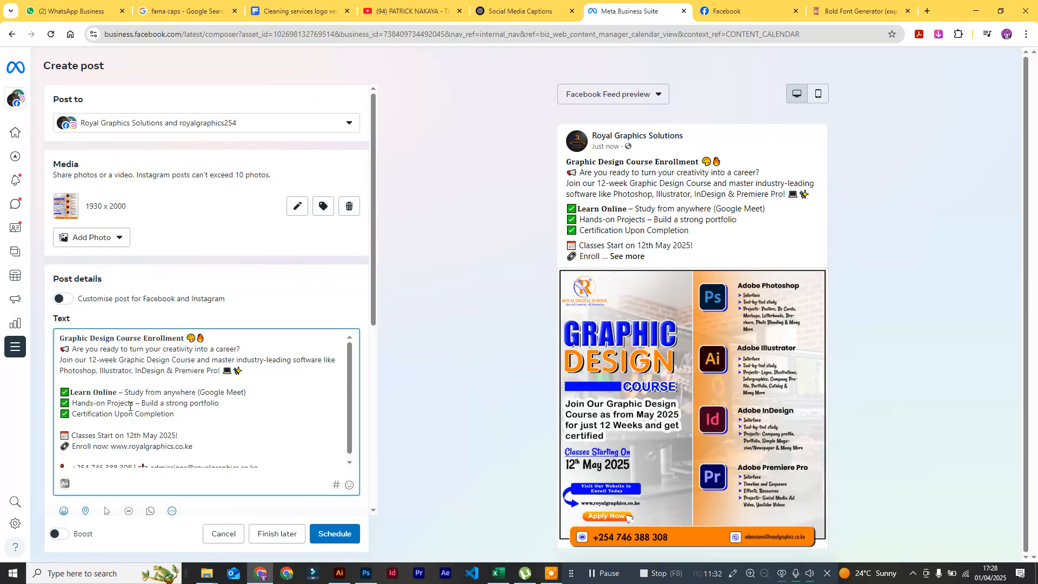
pyautogui.moveTo(134, 403); pyautogui.dragTo(74, 405)
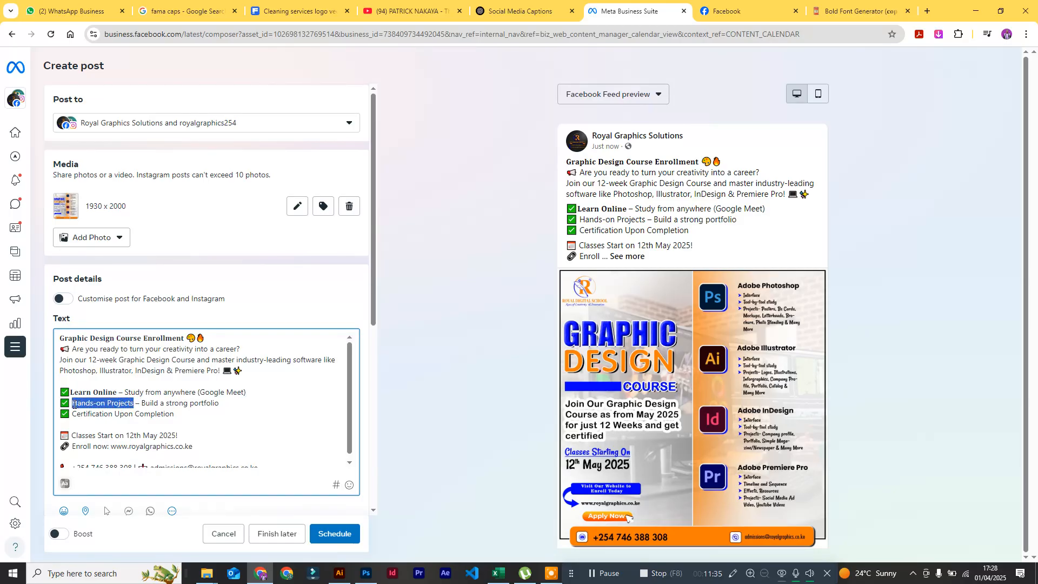
pyautogui.hotkey('ctrl', 'v')
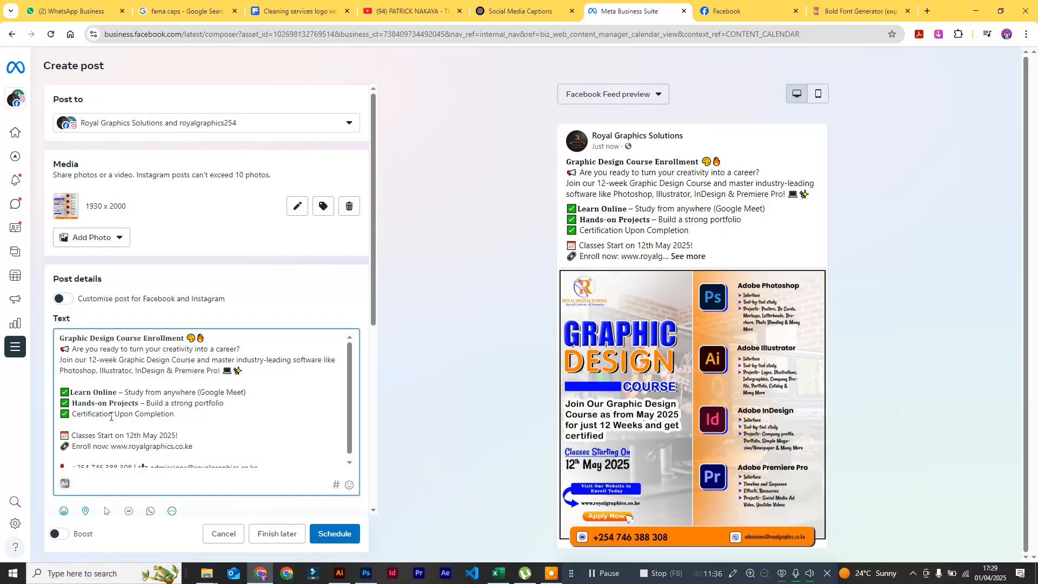
# Step: Replace the word "Certification" in the post's checklist with its bold serif version from Lingojam
pyautogui.moveTo(112, 414); pyautogui.dragTo(74, 413)
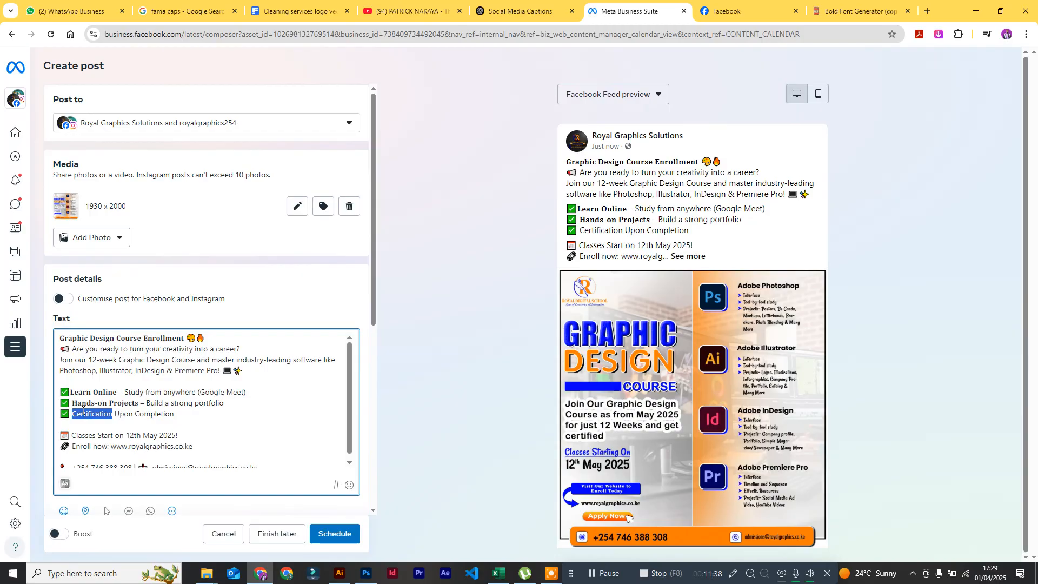
pyautogui.click(833, 10)
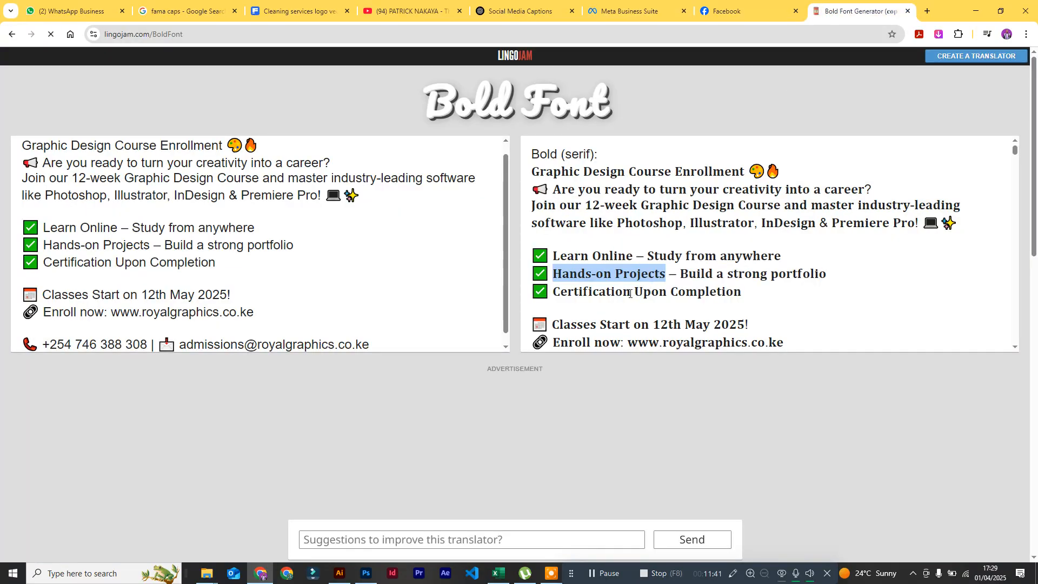
pyautogui.moveTo(630, 294); pyautogui.dragTo(553, 293)
pyautogui.rightClick(557, 292)
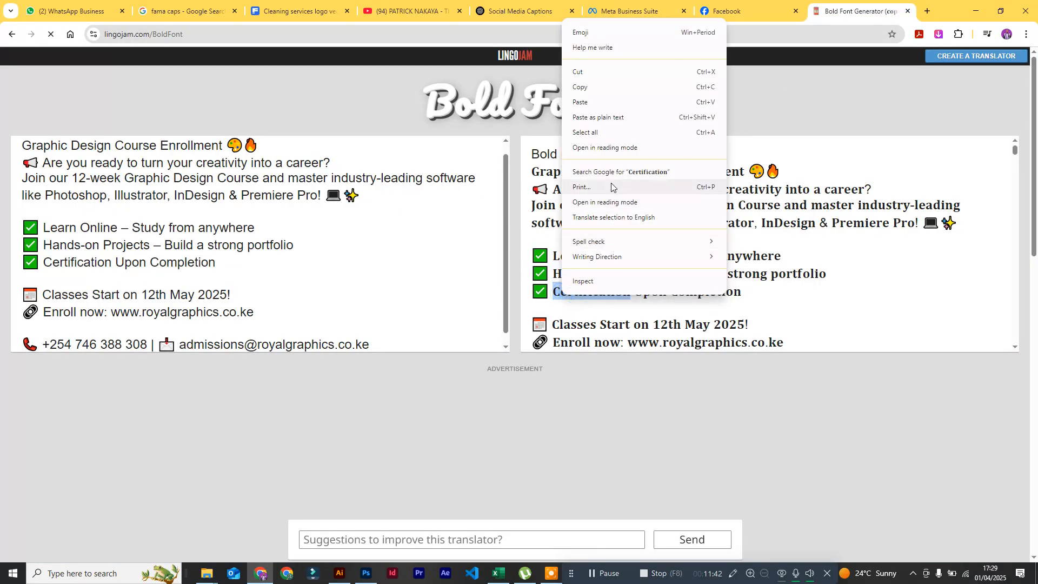
pyautogui.click(605, 87)
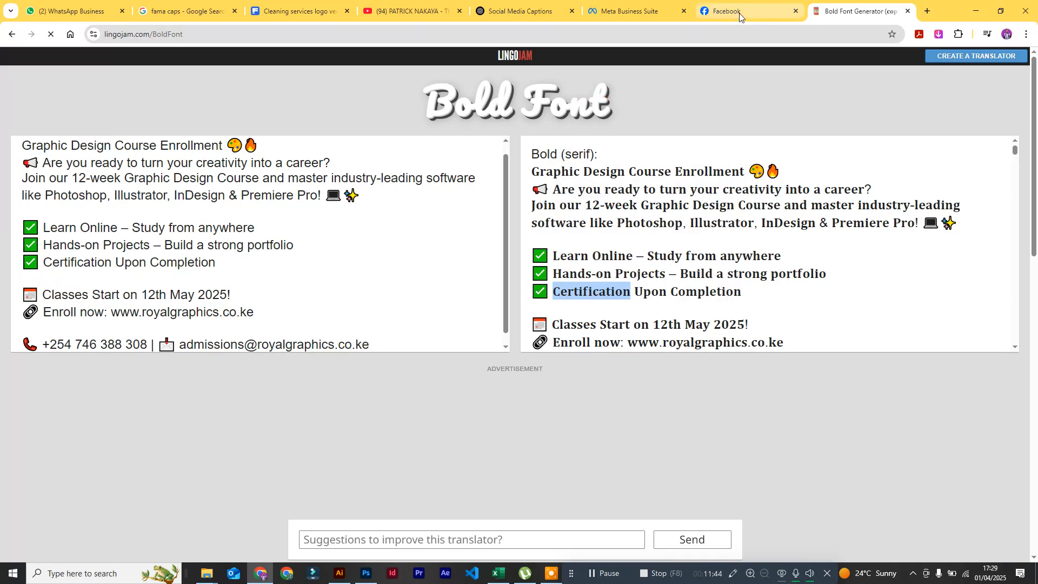
pyautogui.click(629, 11)
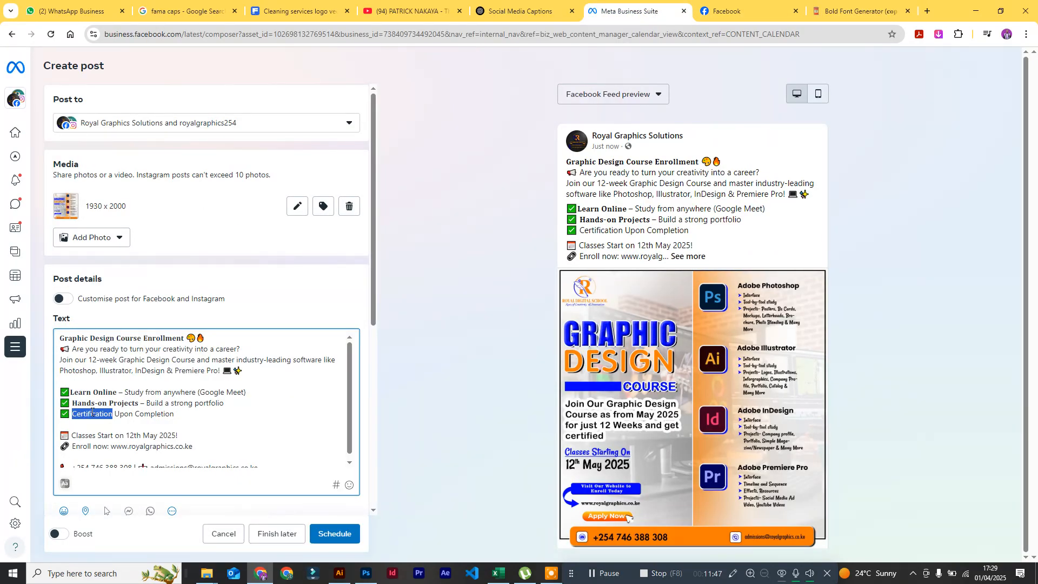
pyautogui.write('𝐂𝐞𝐫𝐭𝐢𝐟𝐢𝐜𝐚𝐭𝐢𝐨𝐧')
# Step: Duplicate the "Certification Upon Completion" checklist line onto a new line directly below it in the post text
pyautogui.click(183, 421)
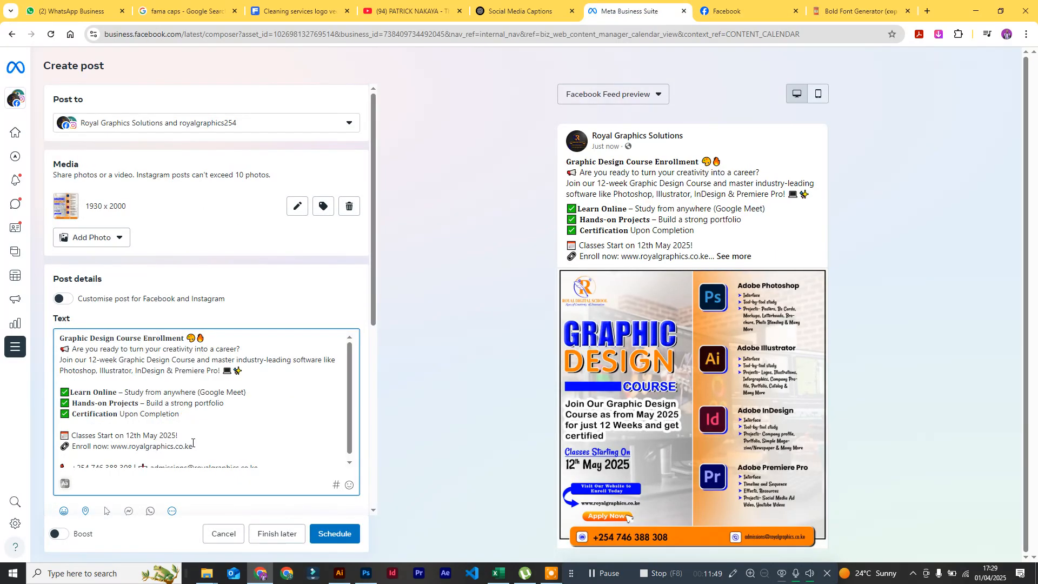
pyautogui.press('Return')
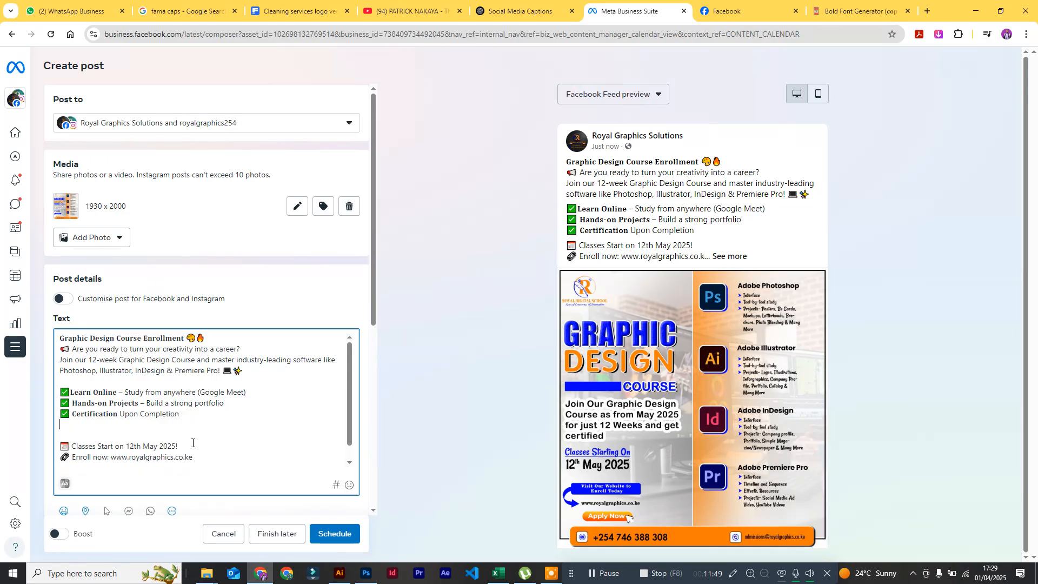
pyautogui.moveTo(179, 414); pyautogui.dragTo(67, 413)
pyautogui.rightClick(71, 412)
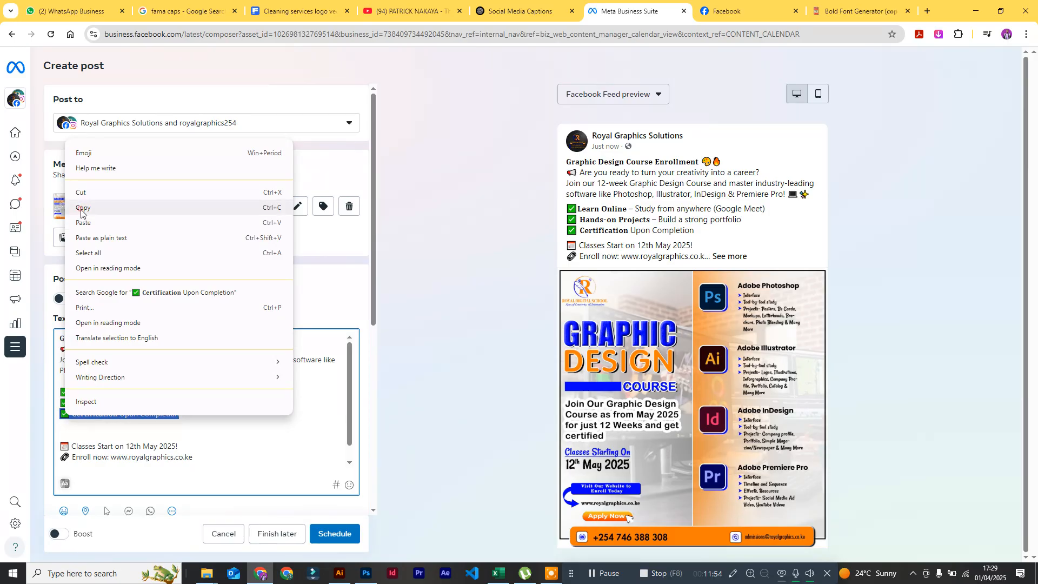
pyautogui.click(81, 208)
pyautogui.click(65, 426)
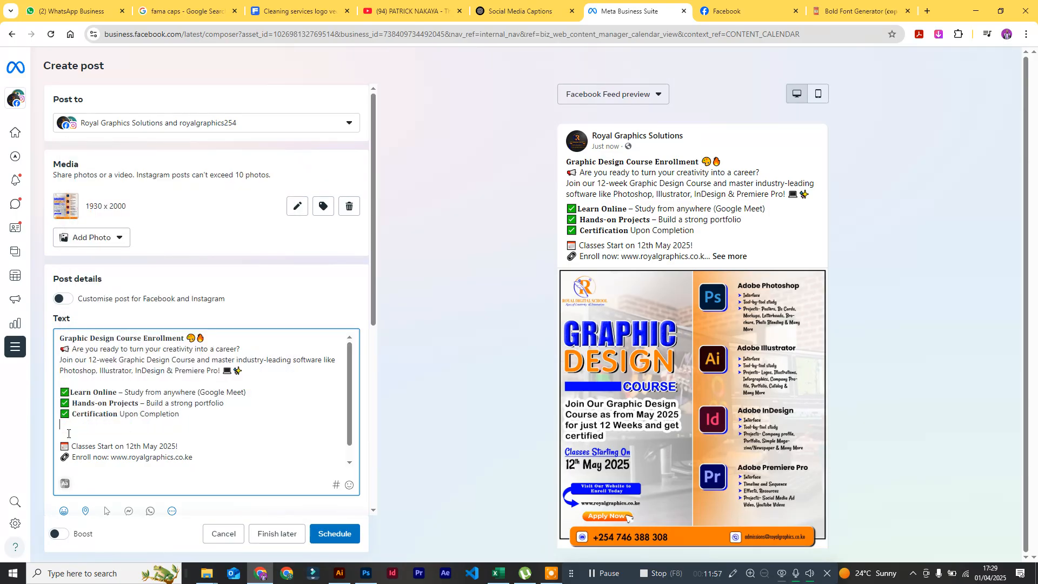
pyautogui.hotkey('ctrl', 'v')
# Step: Reword the duplicated checklist line to "Flexible Learning - Evening hours classes after work", keeping its check mark
pyautogui.moveTo(119, 425); pyautogui.dragTo(74, 425)
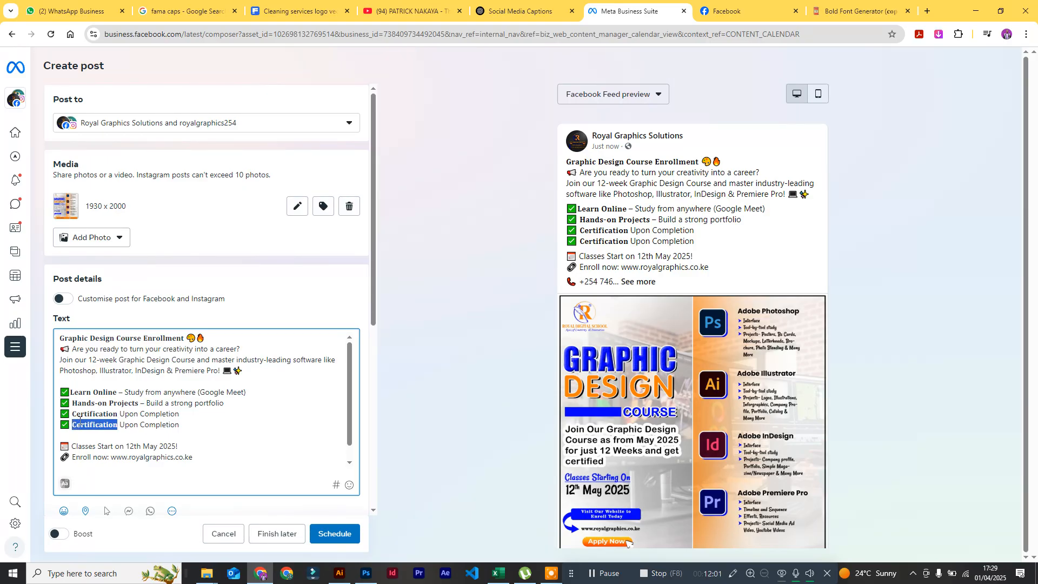
pyautogui.write('Fle')
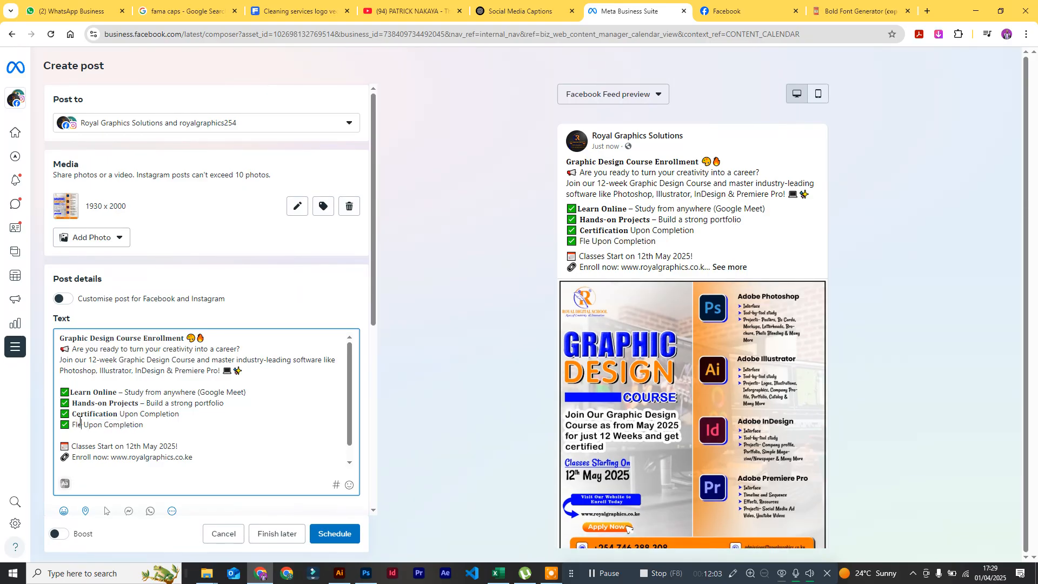
pyautogui.write('xible')
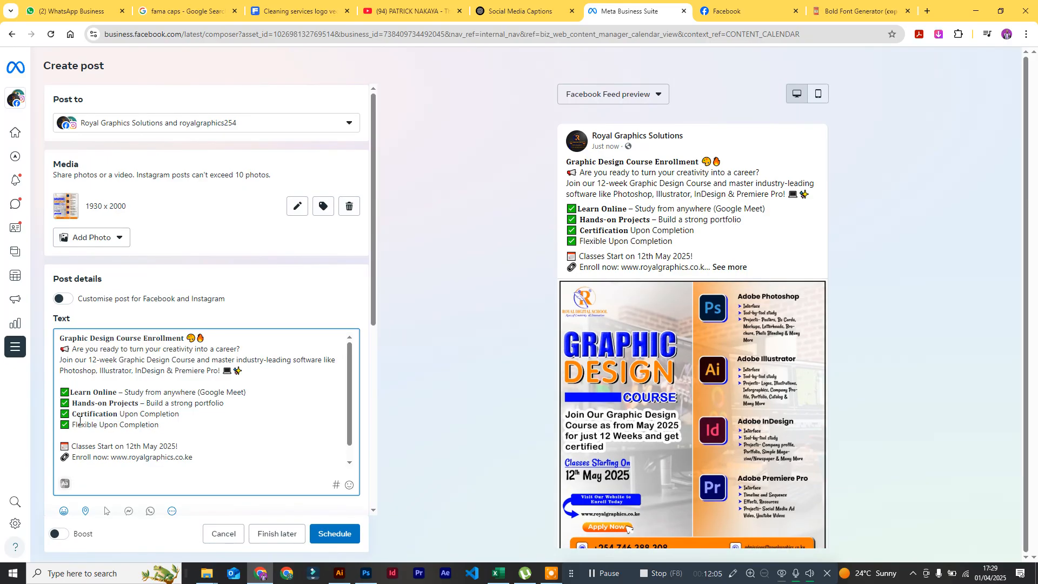
pyautogui.write(' Lea')
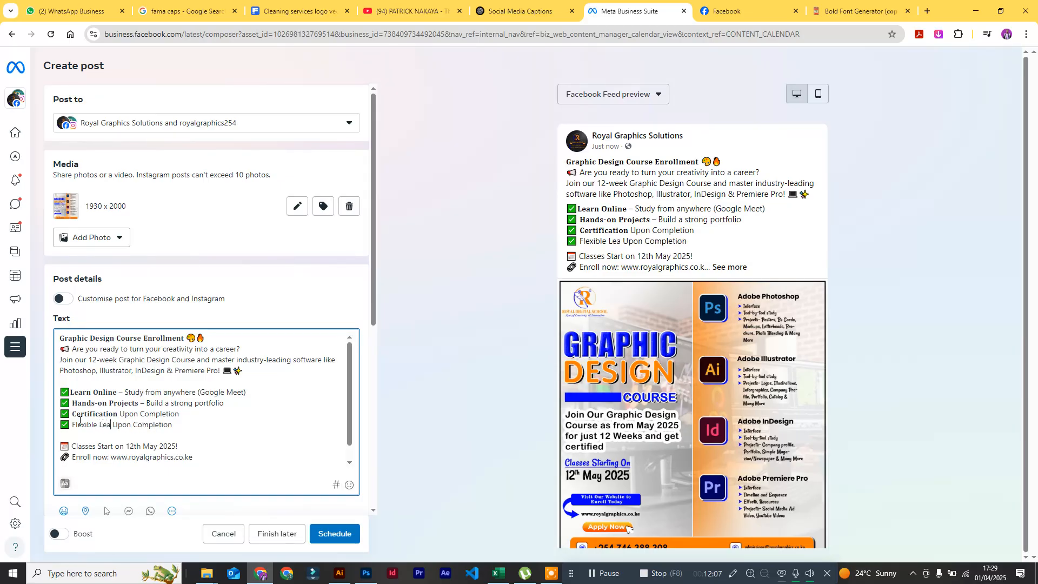
pyautogui.write('rning')
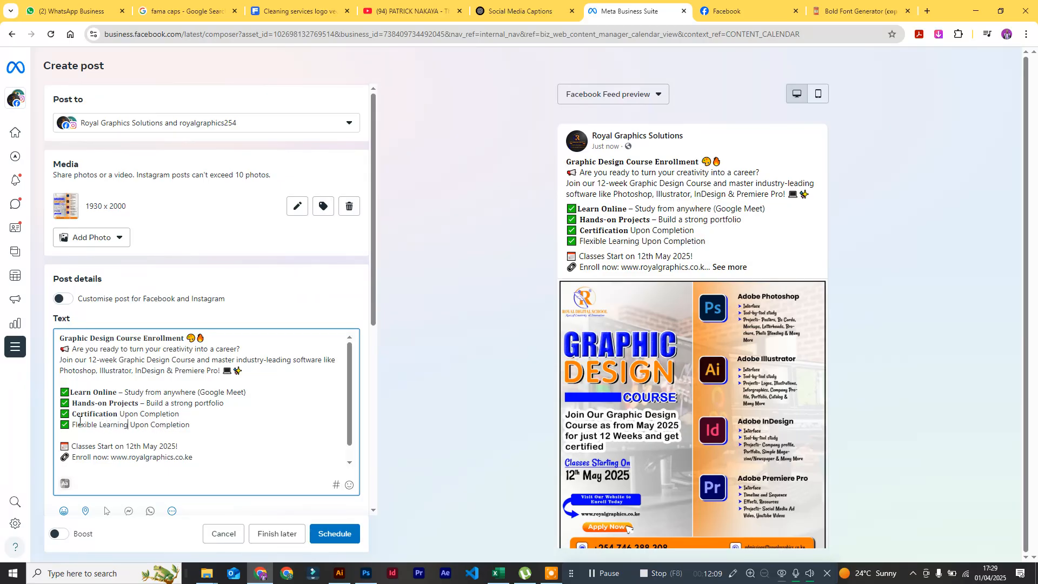
pyautogui.write('-')
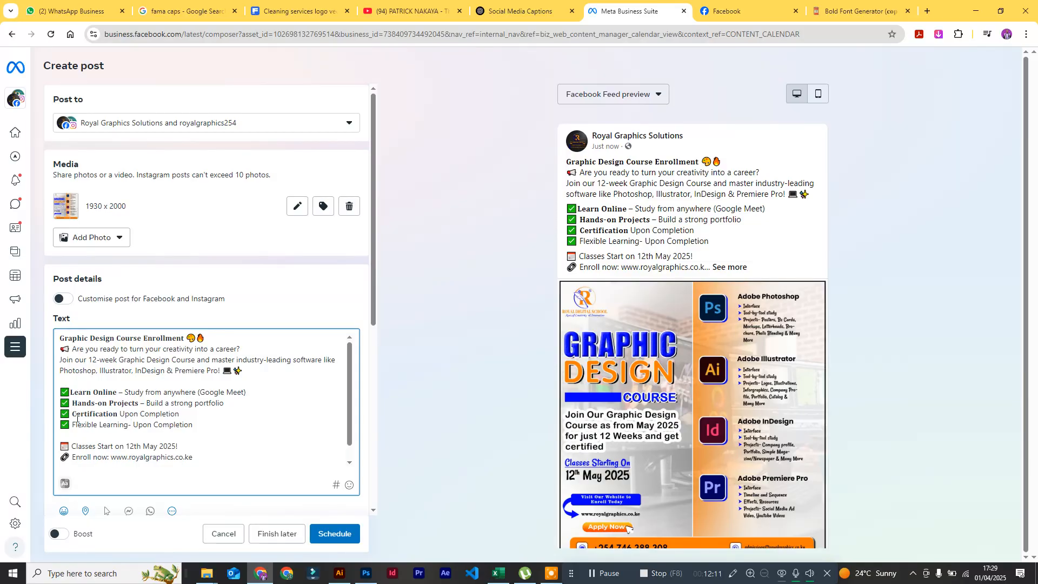
pyautogui.click(128, 425)
pyautogui.moveTo(135, 425); pyautogui.dragTo(198, 425)
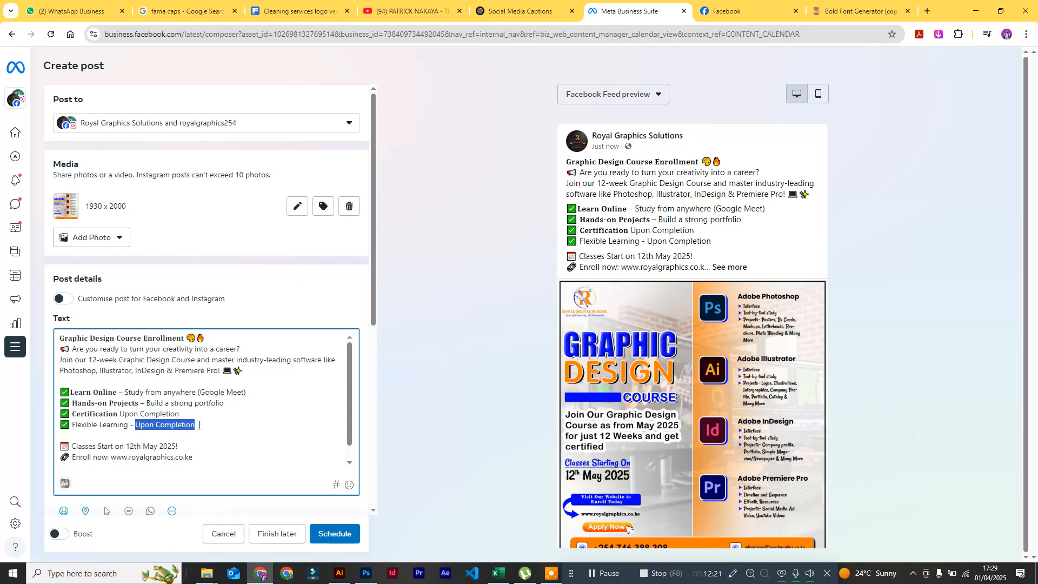
pyautogui.write('Evenin')
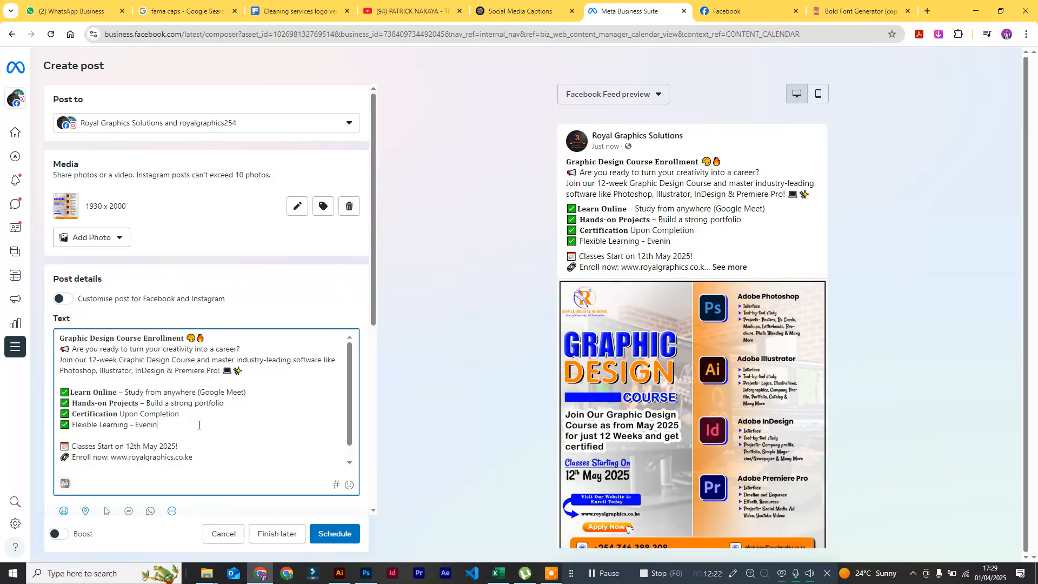
pyautogui.write('g hours classes after work')
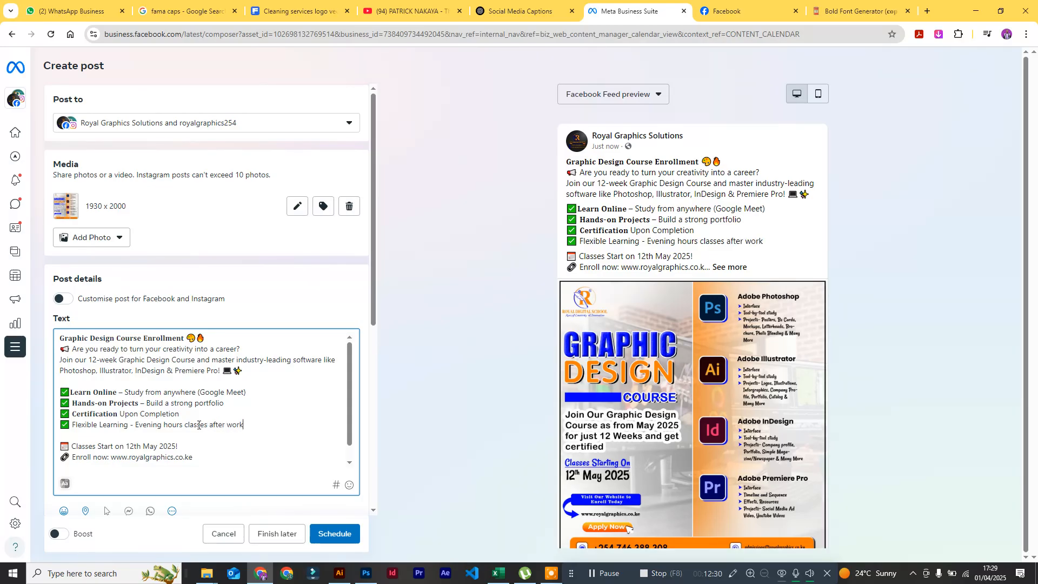
# Step: In the Lingojam Bold Font generator, add "Flexible Learning" to the source text below the Certification line
pyautogui.click(839, 11)
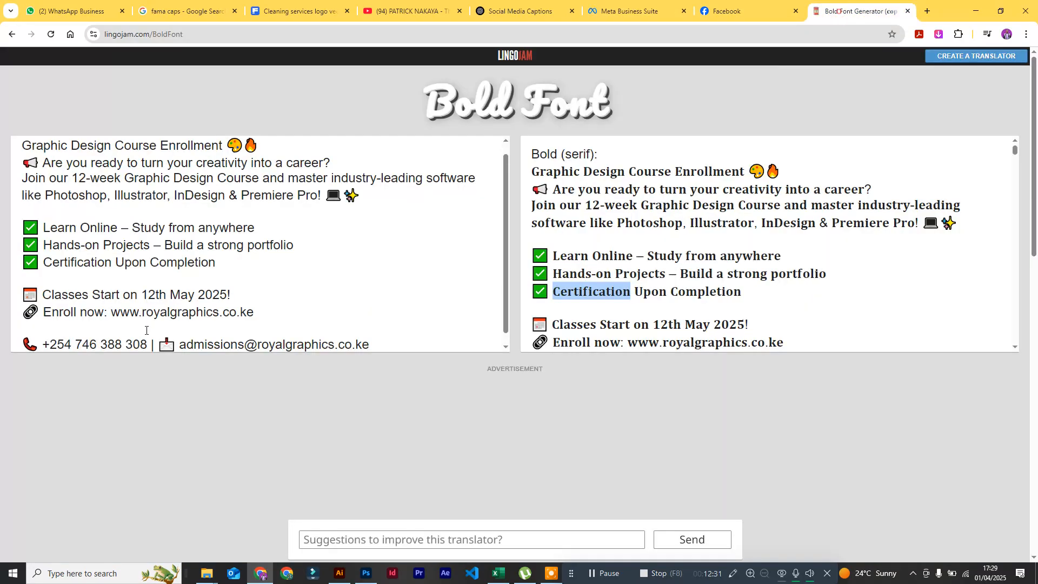
pyautogui.click(215, 272)
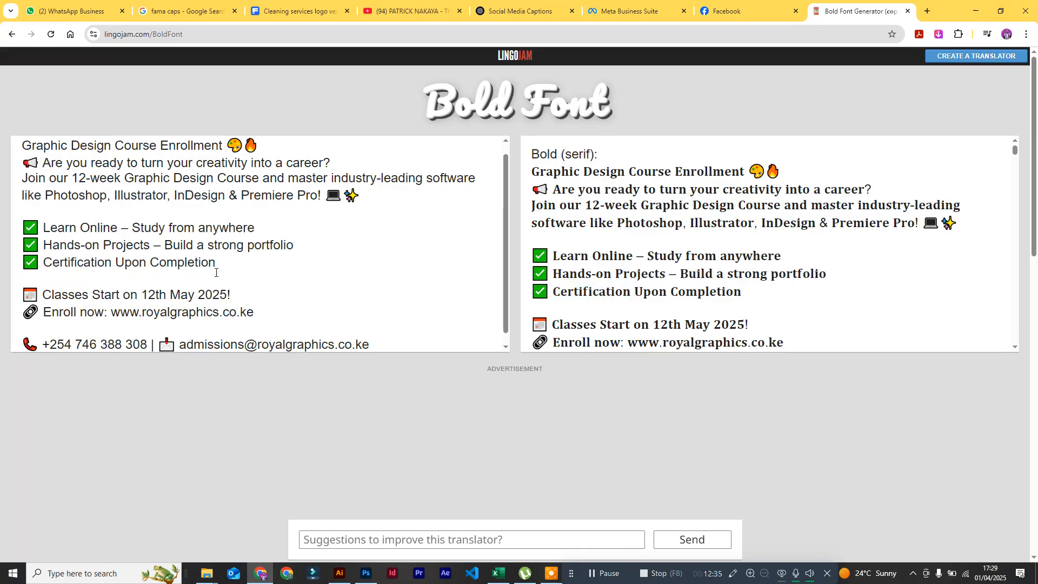
pyautogui.write('fl')
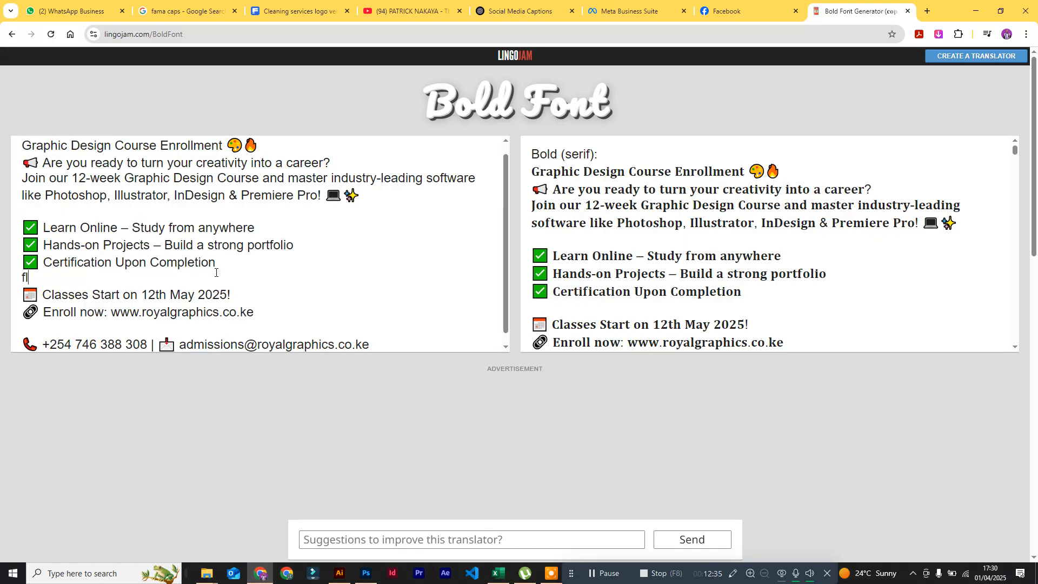
pyautogui.press('BackSpace')
pyautogui.press('BackSpace')
pyautogui.write('Flexib')
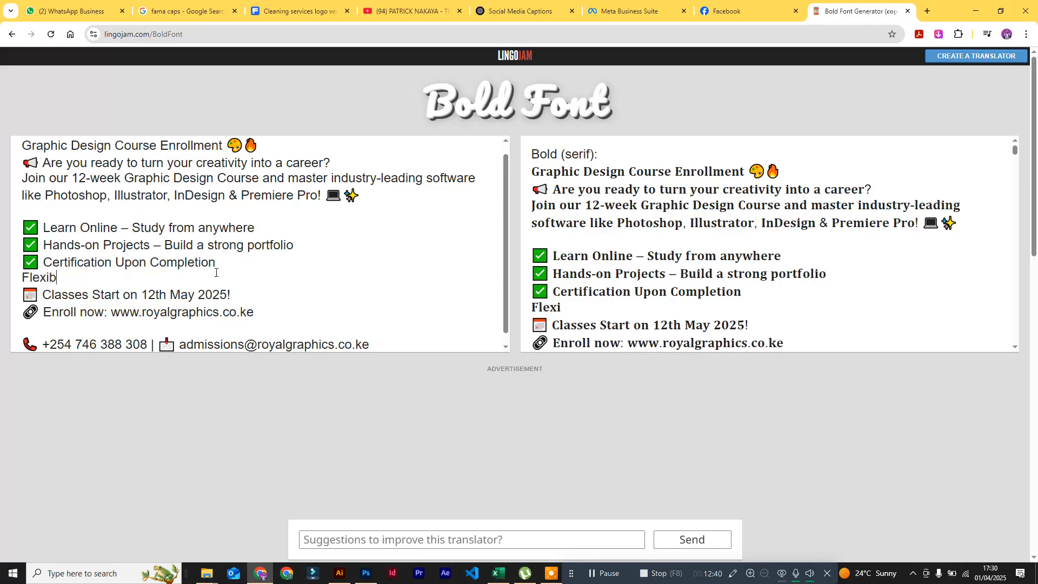
pyautogui.write('le Learning')
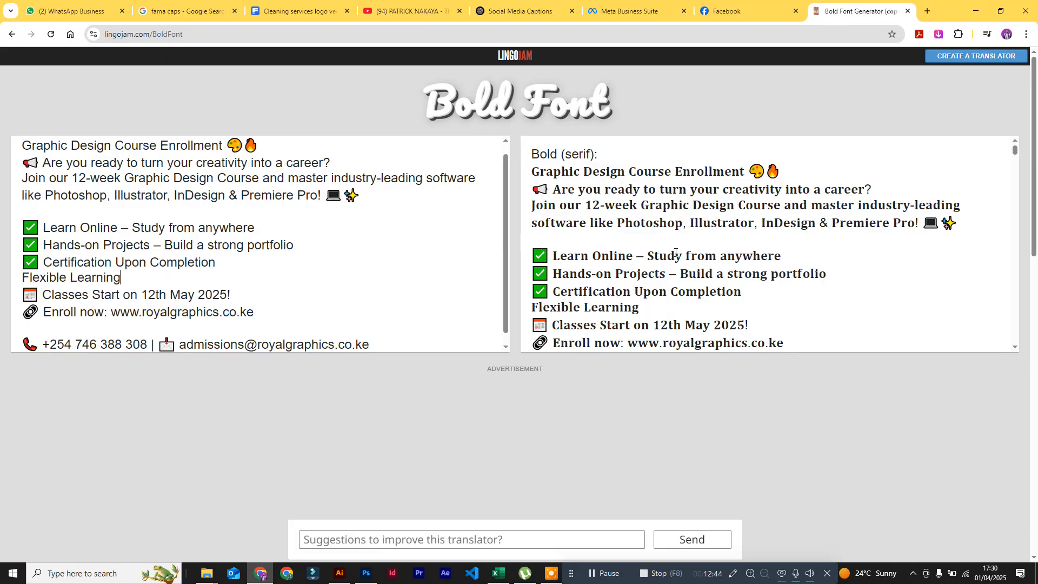
# Step: Copy the bold serif "Flexible Learning" and replace the plain wording in the Meta Business Suite post's checklist with it
pyautogui.moveTo(640, 307); pyautogui.dragTo(534, 308)
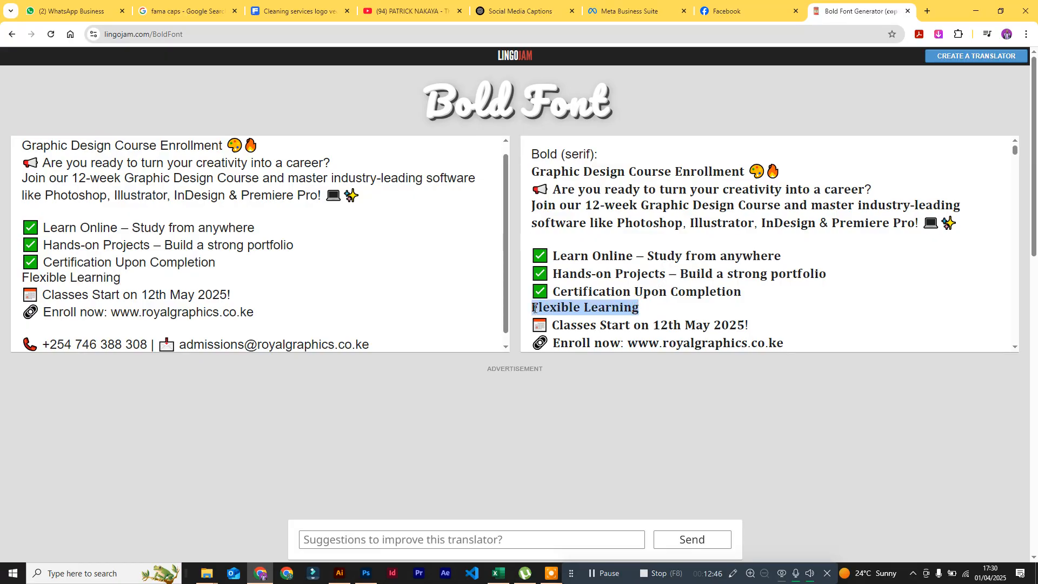
pyautogui.rightClick(534, 308)
pyautogui.click(578, 99)
pyautogui.click(630, 11)
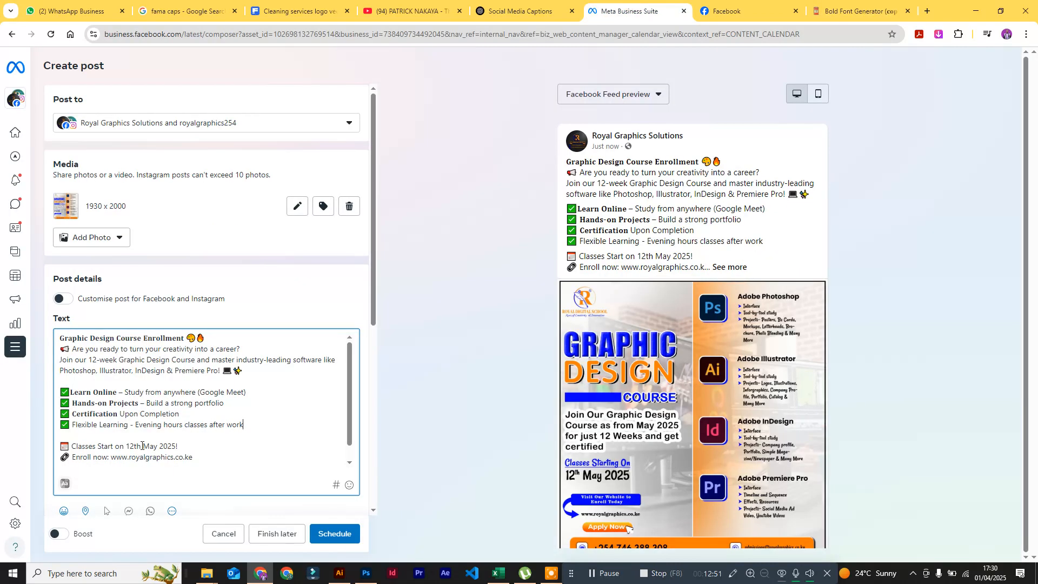
pyautogui.moveTo(129, 426); pyautogui.dragTo(75, 430)
pyautogui.click(134, 425)
pyautogui.click(128, 426)
pyautogui.click(97, 426)
pyautogui.click(129, 426)
pyautogui.hotkey('ctrl', 'v')
# Step: Start a new line after the contact details in the post text and select the recent hashtags #adobepremiere and #graphicdesigner for it
pyautogui.scroll(-1, 130, 444)
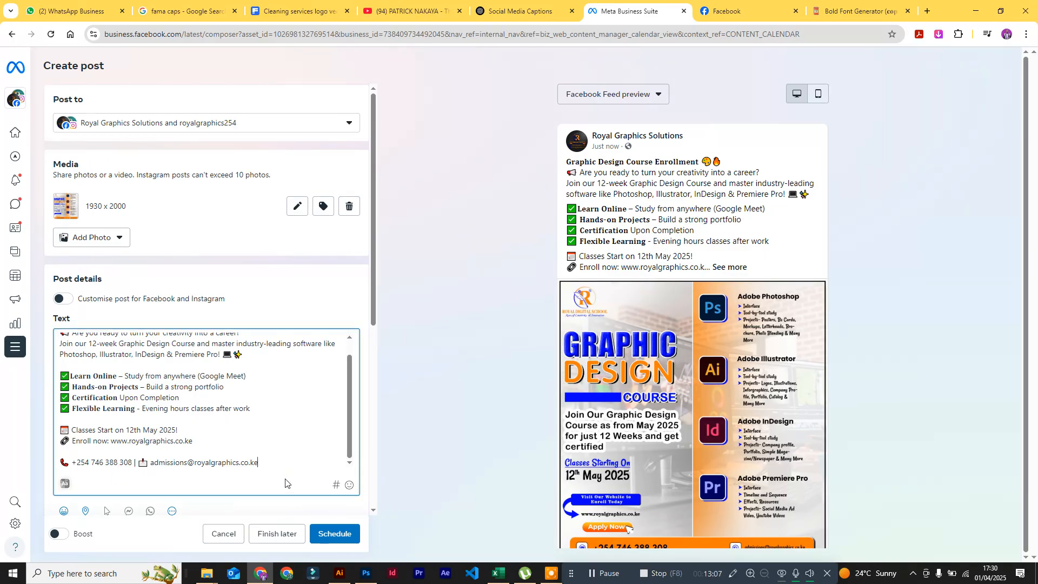
pyautogui.press('Return')
pyautogui.scroll(-1, 286, 483)
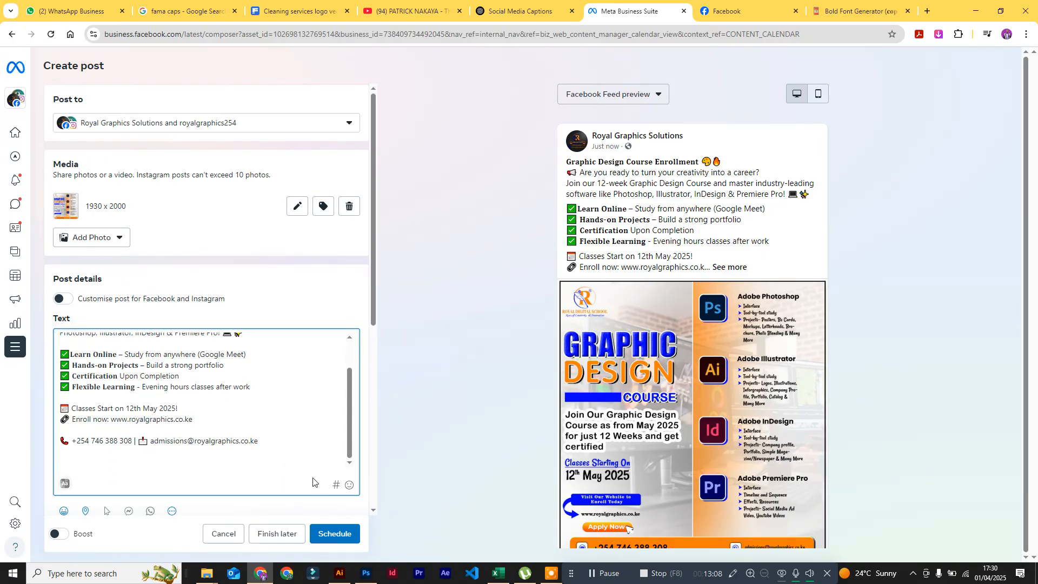
pyautogui.click(330, 487)
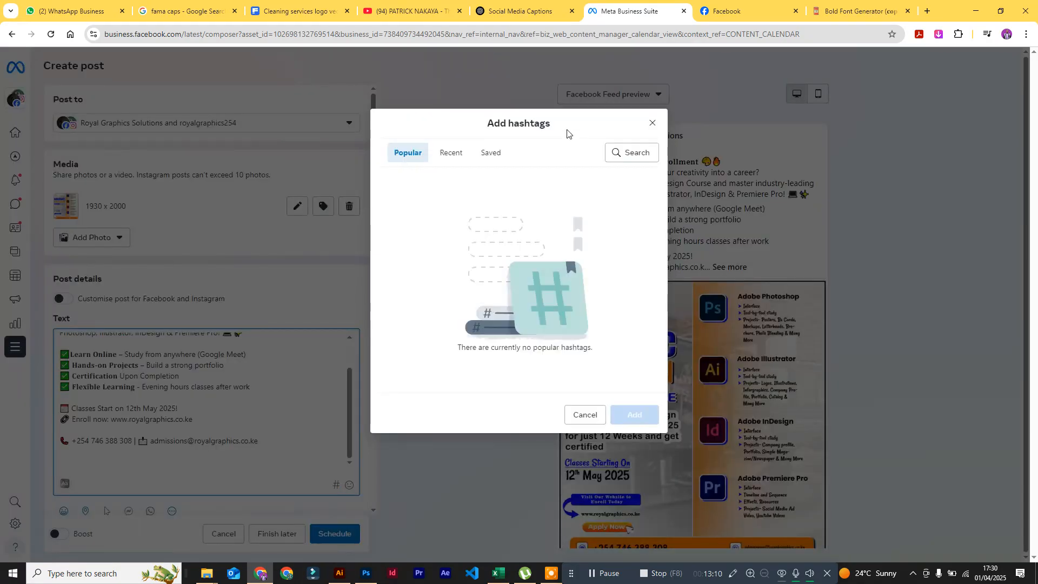
pyautogui.click(450, 153)
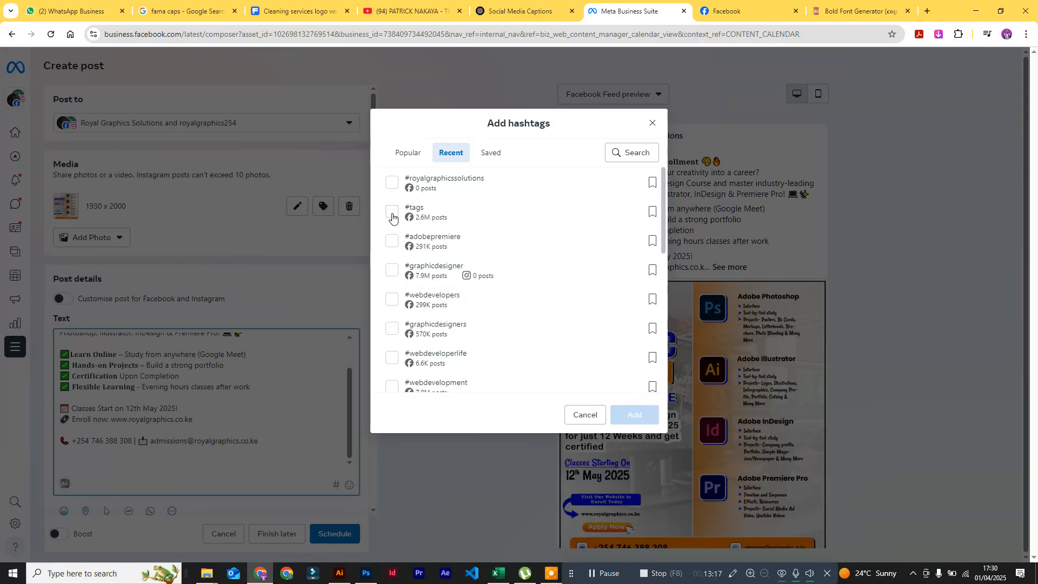
pyautogui.click(393, 240)
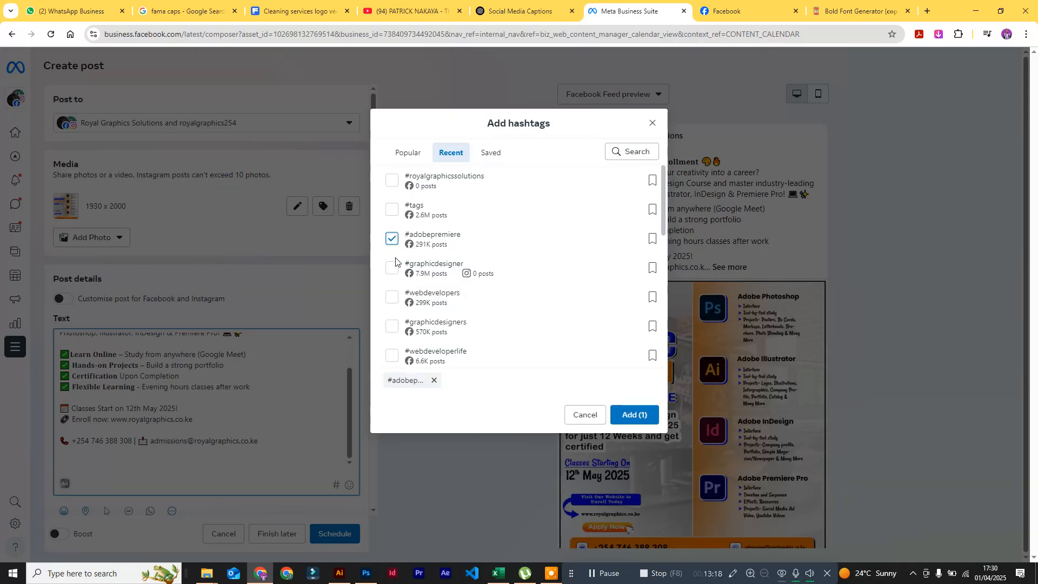
pyautogui.click(392, 268)
# Step: Select the recent hashtags #digitalskills, #graphicdesignchallenge, #graphicdesigndaily, #graphicdesigns and #Adobe as well
pyautogui.scroll(-3, 394, 301)
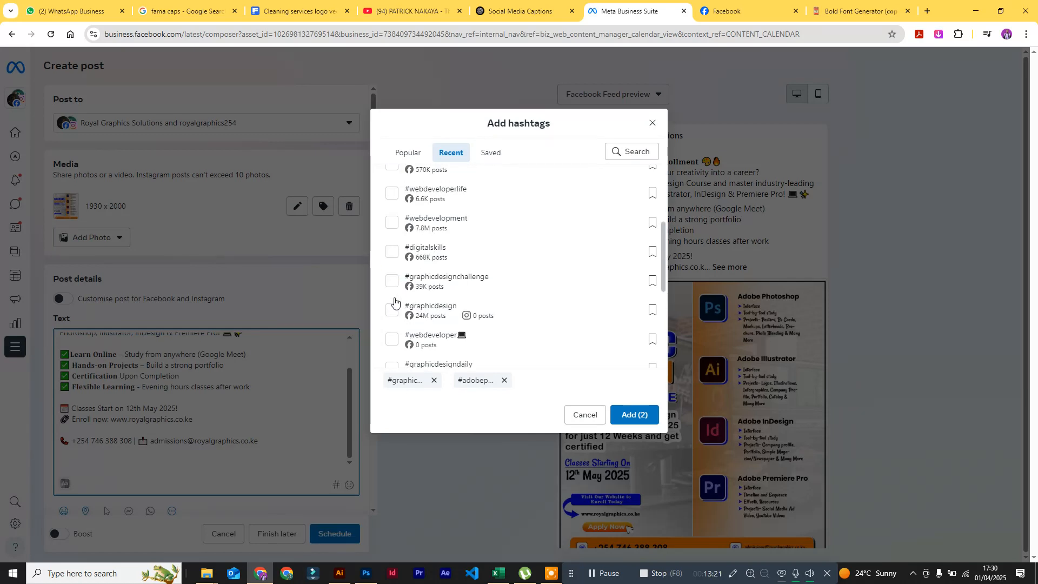
pyautogui.click(392, 251)
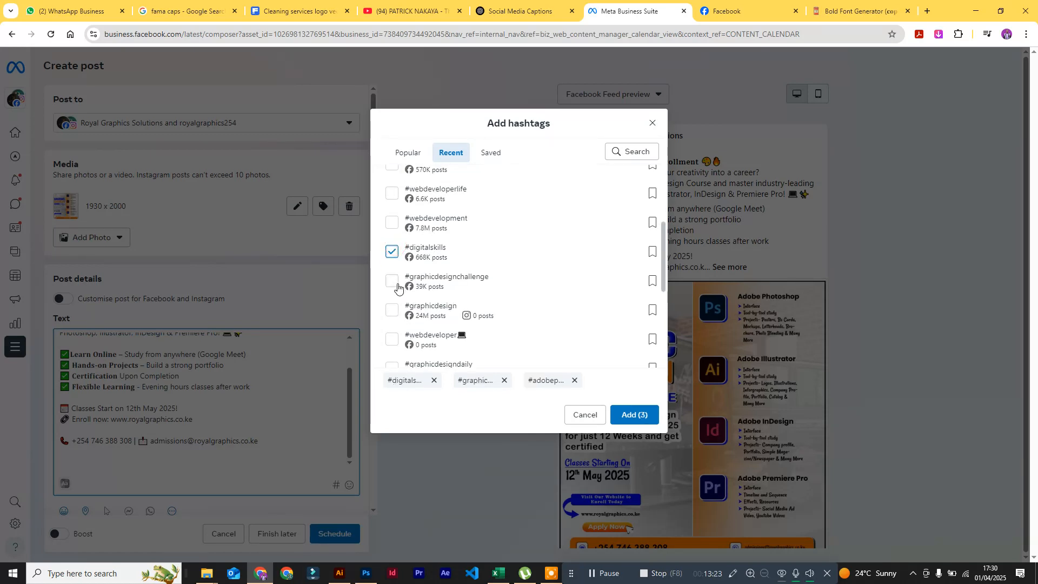
pyautogui.click(392, 281)
pyautogui.scroll(-2, 400, 281)
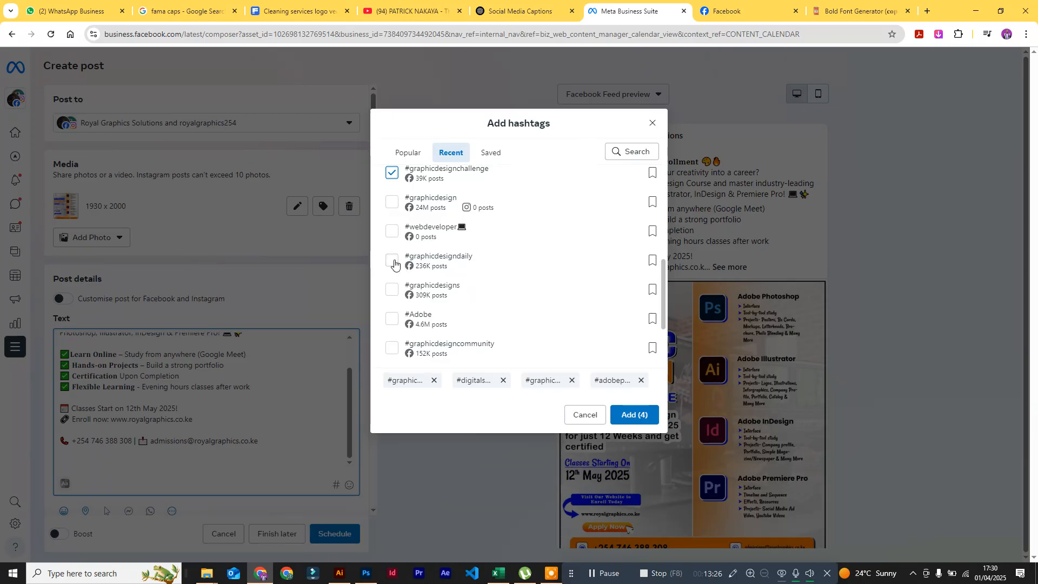
pyautogui.click(392, 261)
pyautogui.click(393, 289)
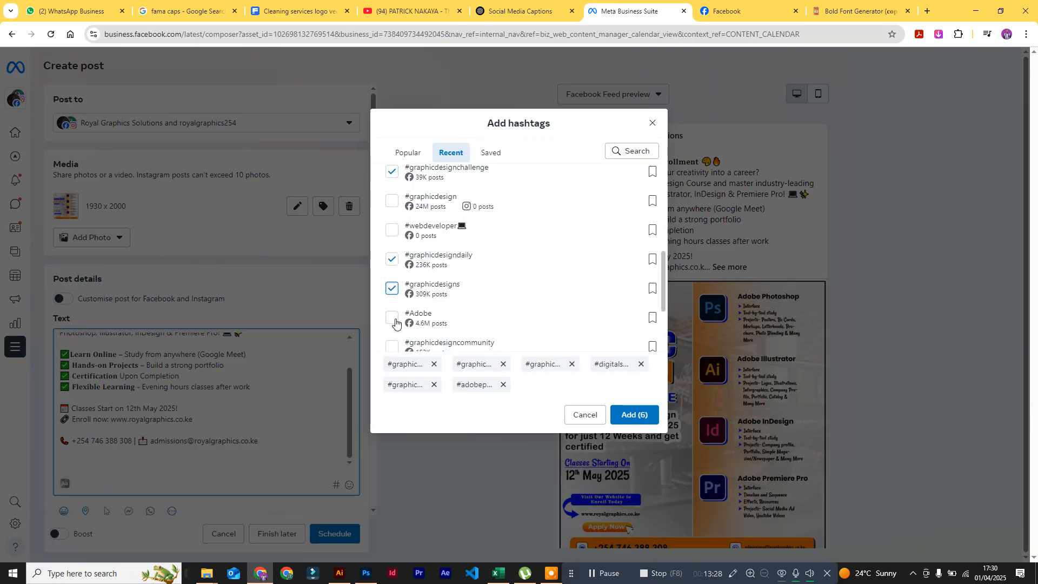
pyautogui.click(392, 318)
# Step: Add #graphicdesigncommunity, #adobe_illustrator and #adobeillustrator to the hashtag selection
pyautogui.scroll(-2, 403, 313)
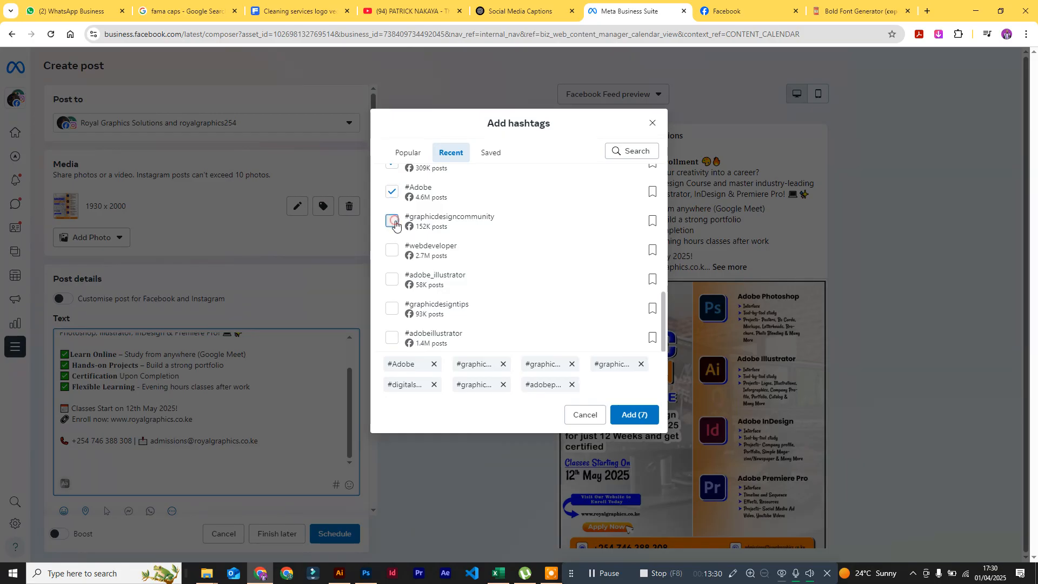
pyautogui.click(392, 221)
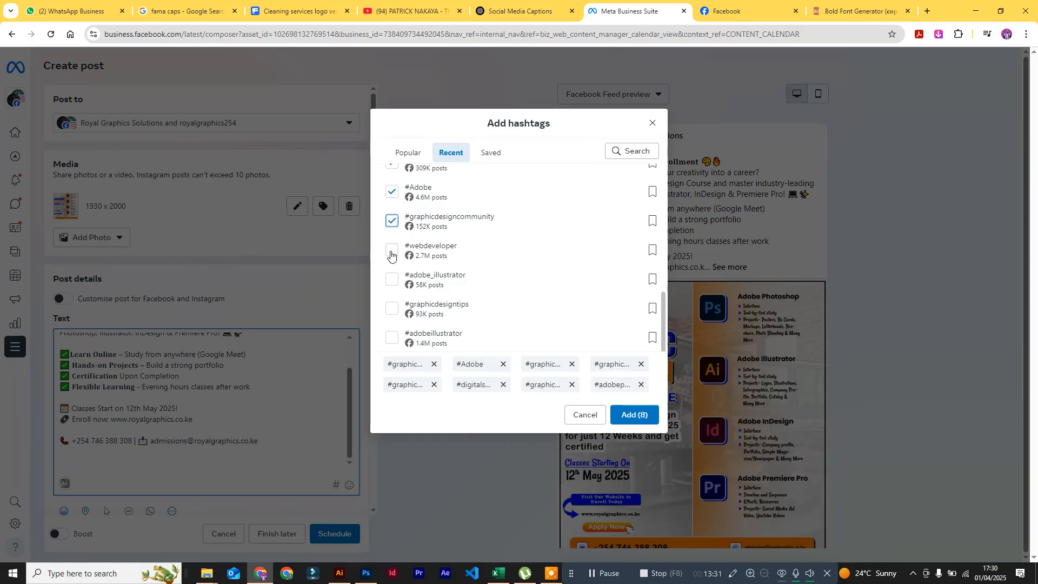
pyautogui.click(392, 280)
pyautogui.click(392, 338)
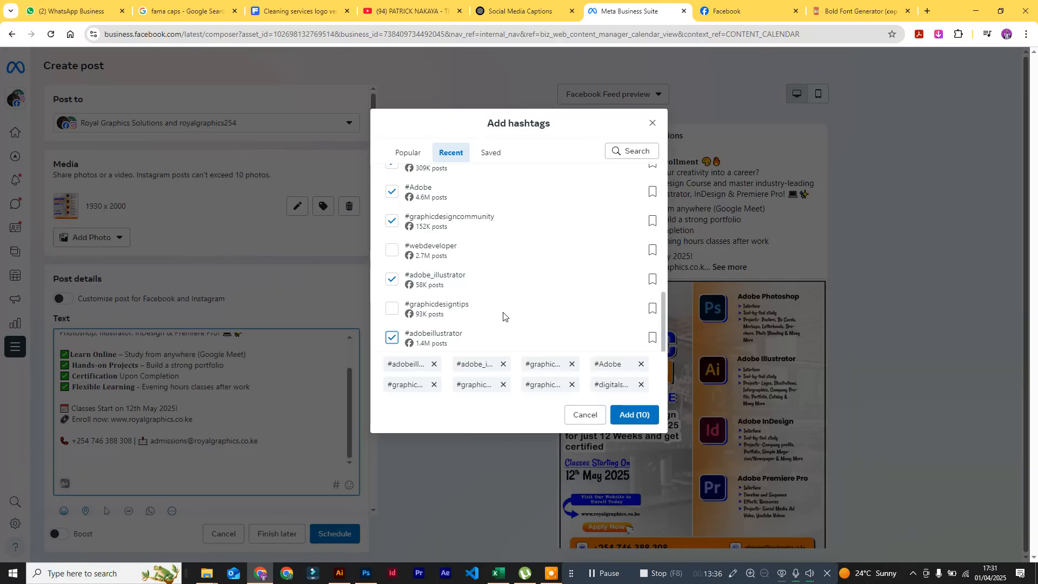
# Step: Search the hashtags for "adobe pho", select #adobephotoshop, #adobephotoshopcc and #Adobephotoshop2025, and add the whole selection to the post text
pyautogui.scroll(5, 487, 305)
pyautogui.scroll(-2, 501, 317)
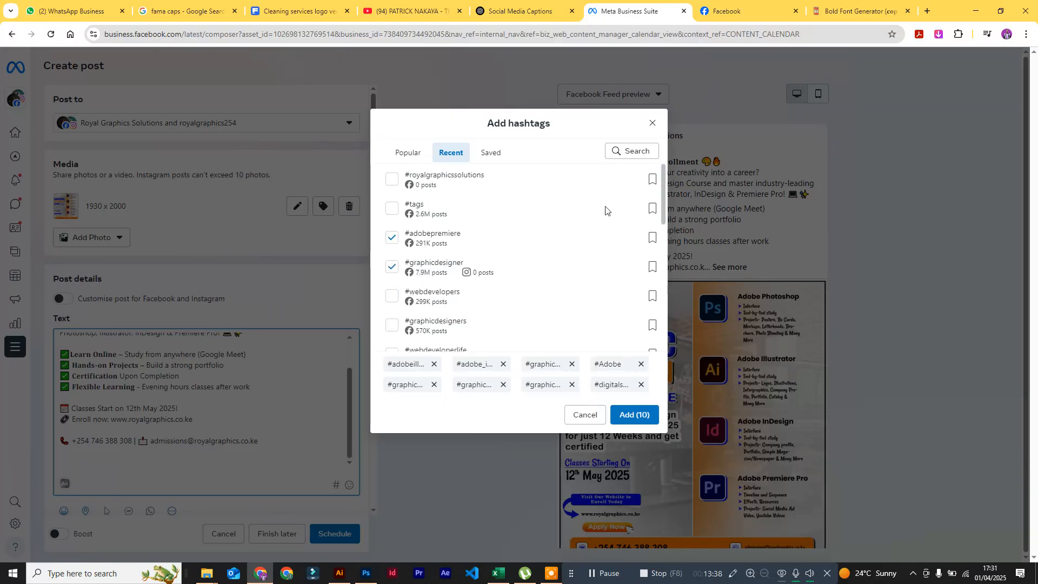
pyautogui.click(623, 152)
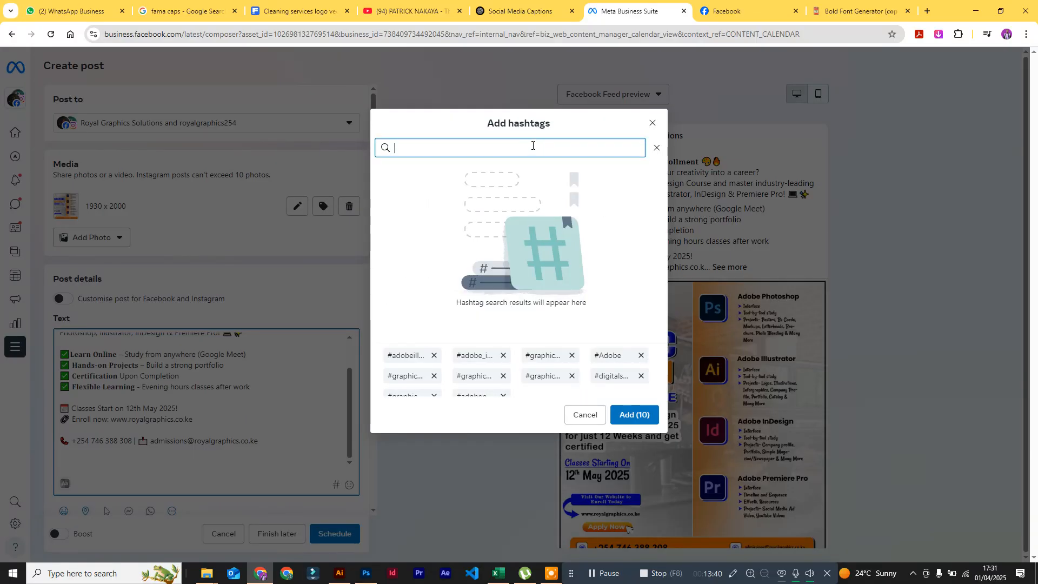
pyautogui.write('adobe pho')
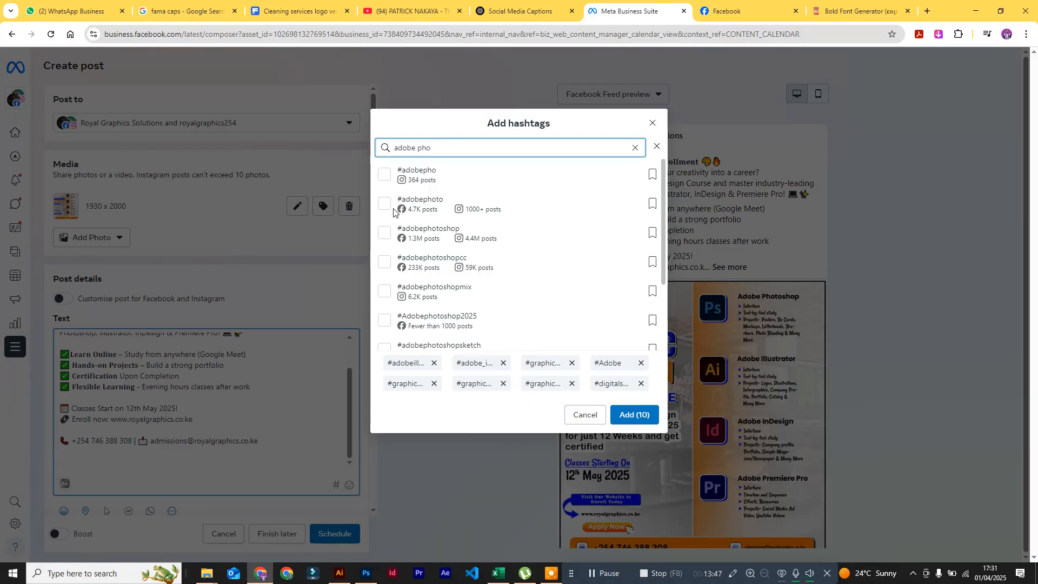
pyautogui.click(384, 232)
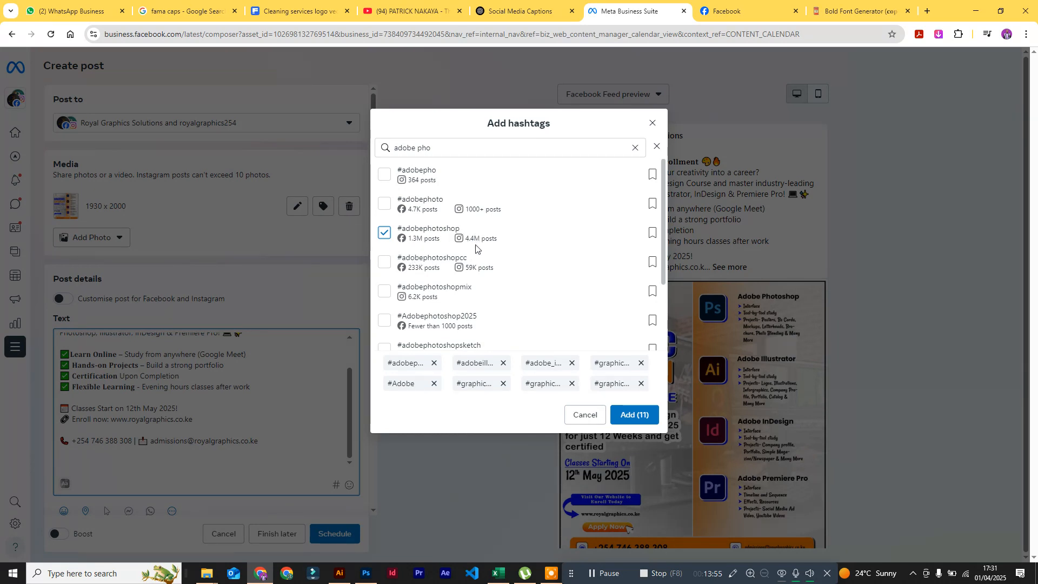
pyautogui.click(385, 262)
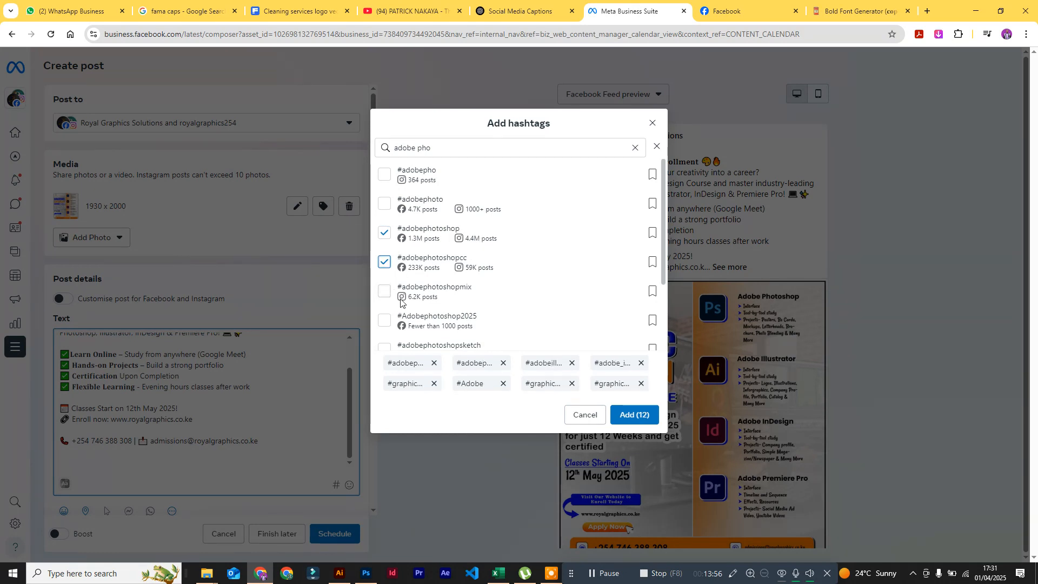
pyautogui.scroll(-1, 419, 300)
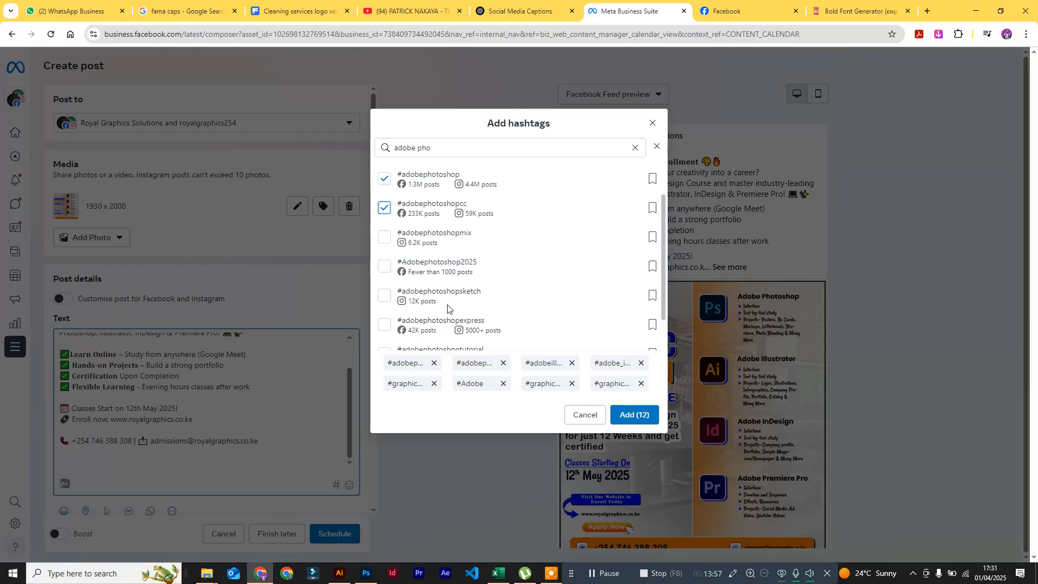
pyautogui.click(385, 266)
pyautogui.scroll(-1, 480, 286)
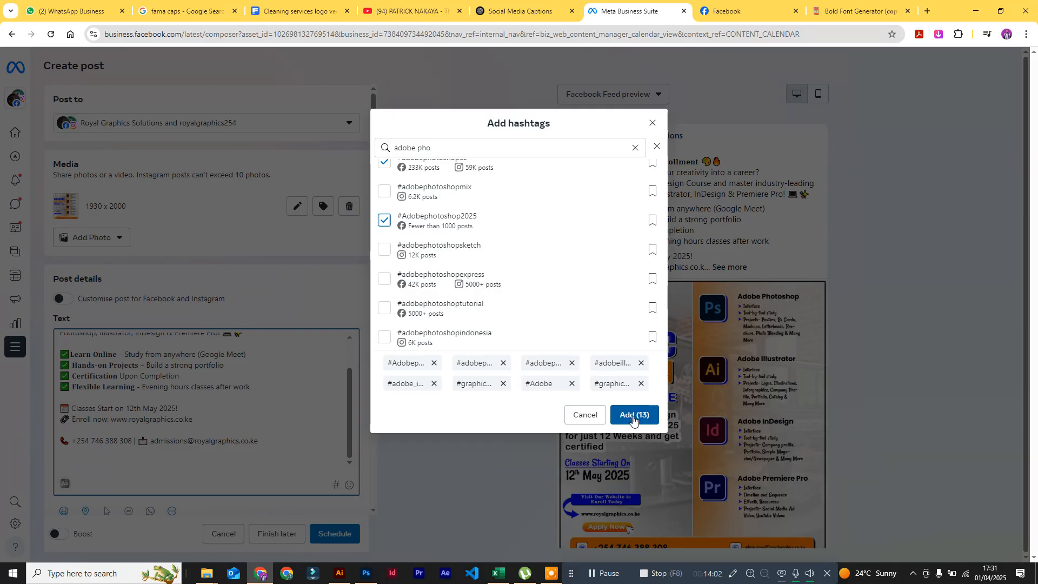
pyautogui.click(281, 442)
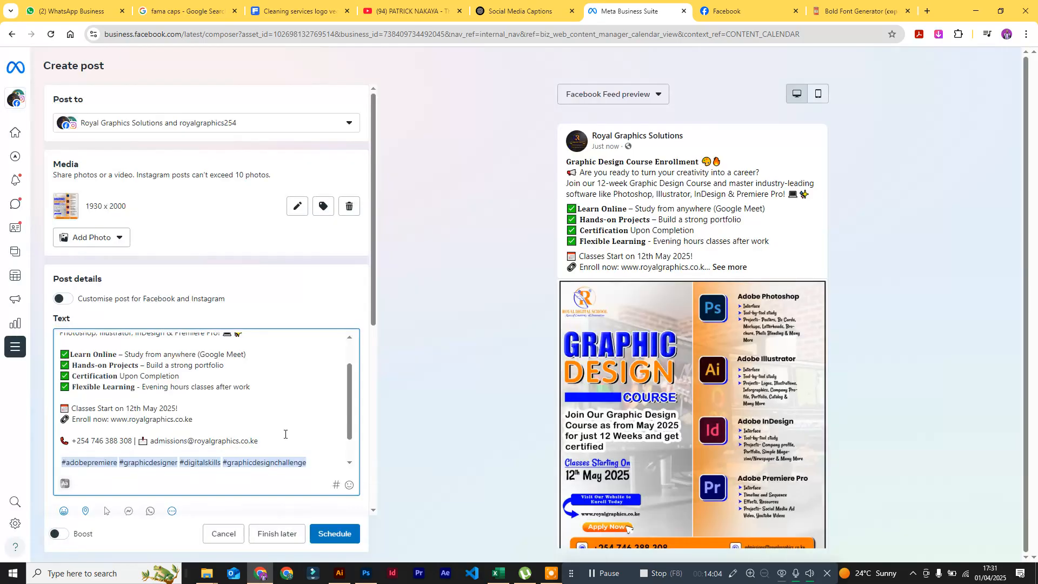
# Step: Insert a blank line below the "Graphic Design Course Enrollment" headline in the post text
pyautogui.scroll(5, 206, 405)
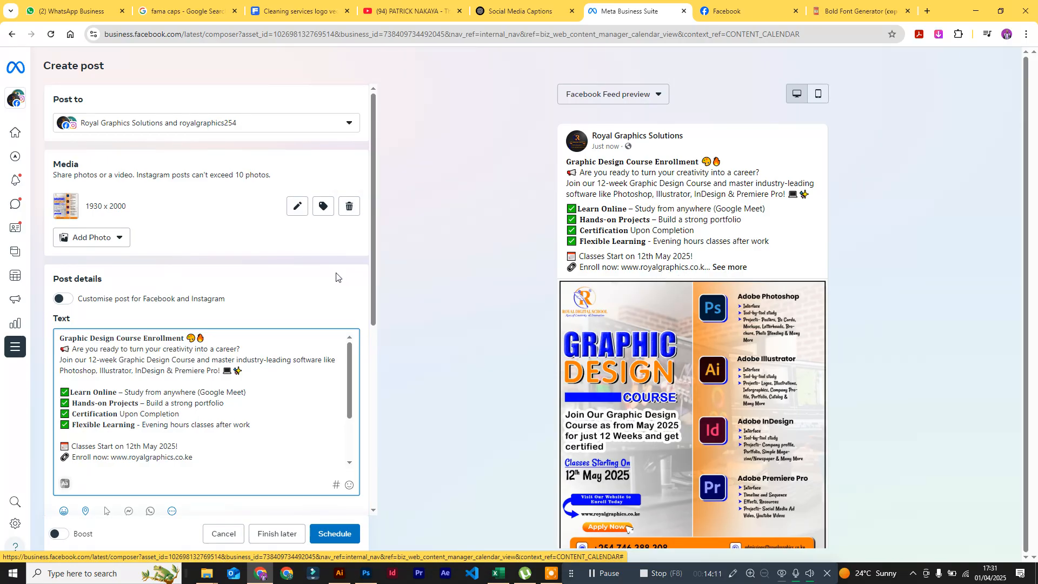
pyautogui.click(215, 337)
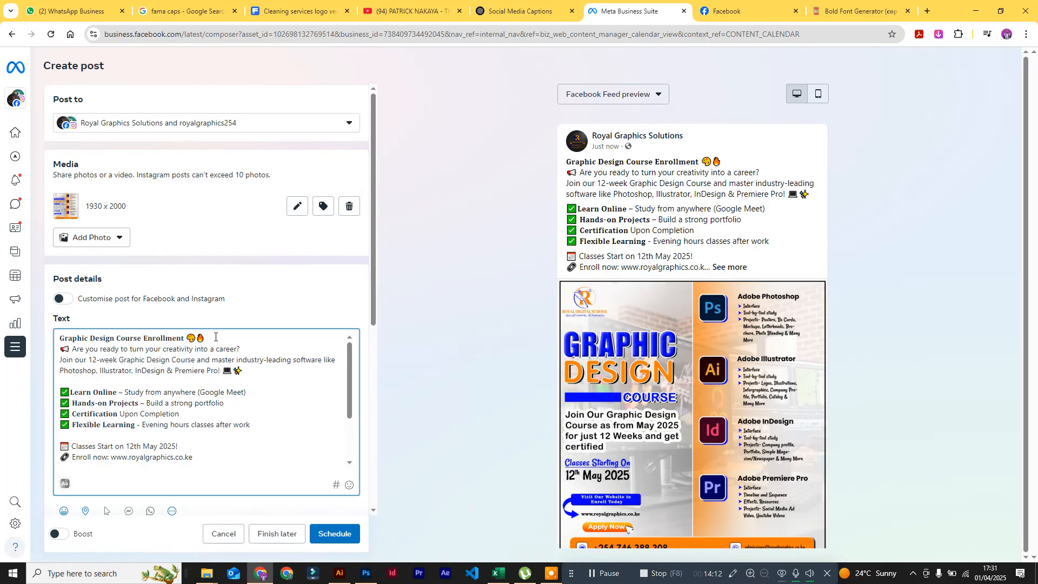
pyautogui.press('Return')
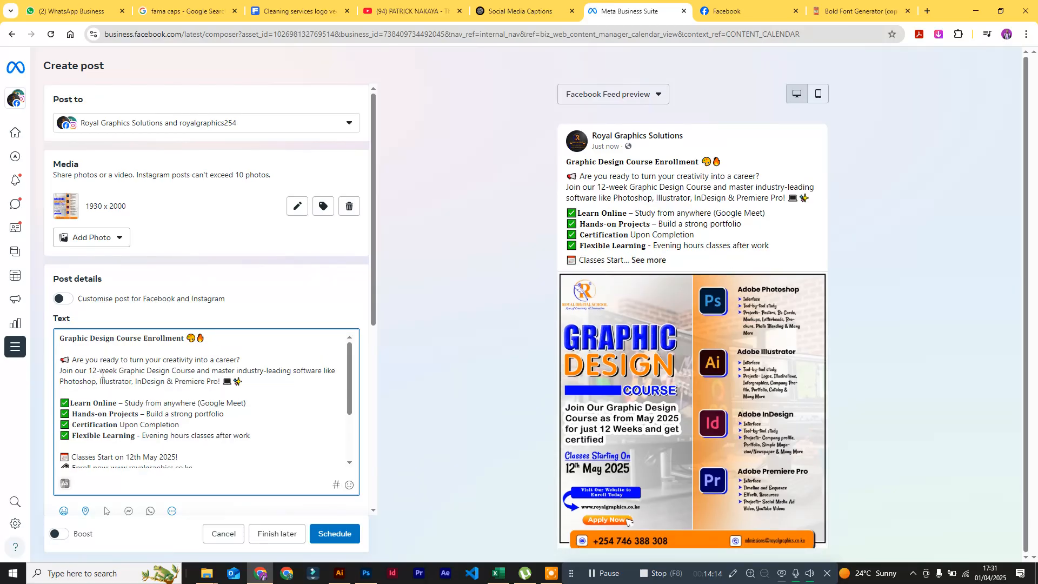
# Step: Set the publishing time to 18:00 for both Facebook and Instagram
pyautogui.scroll(-8, 165, 385)
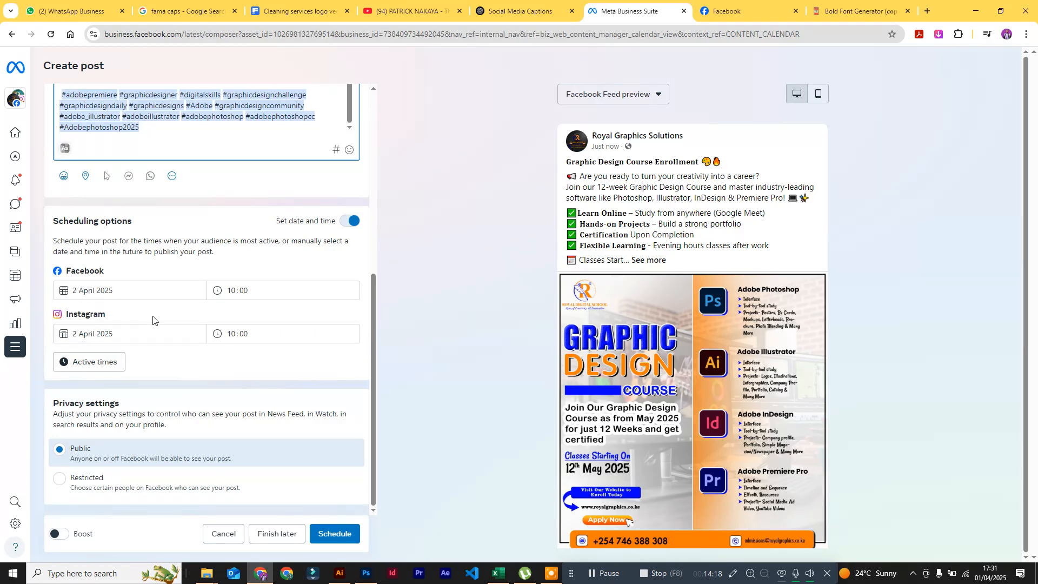
pyautogui.click(245, 290)
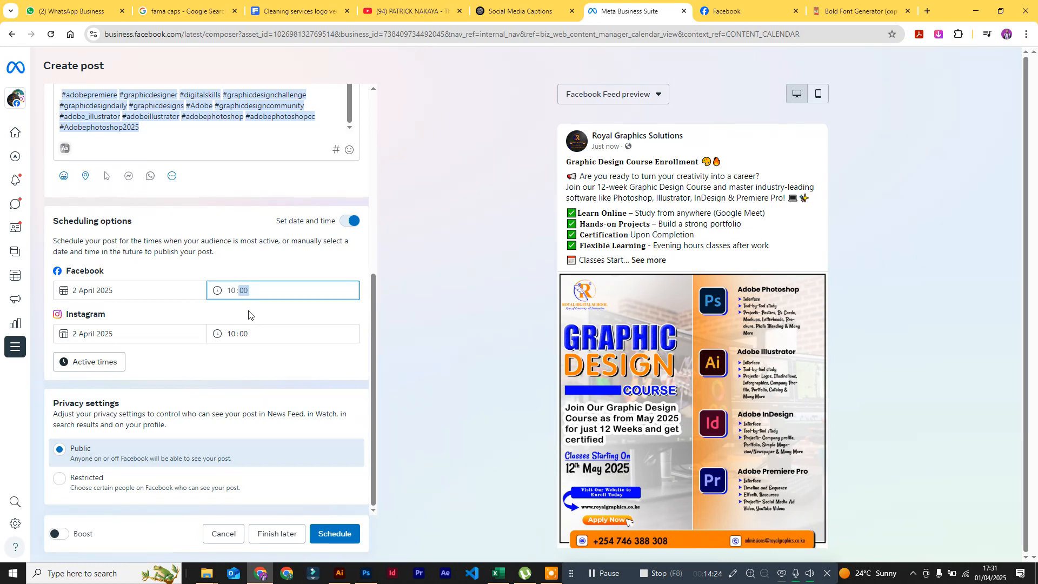
pyautogui.click(231, 291)
pyautogui.write('06')
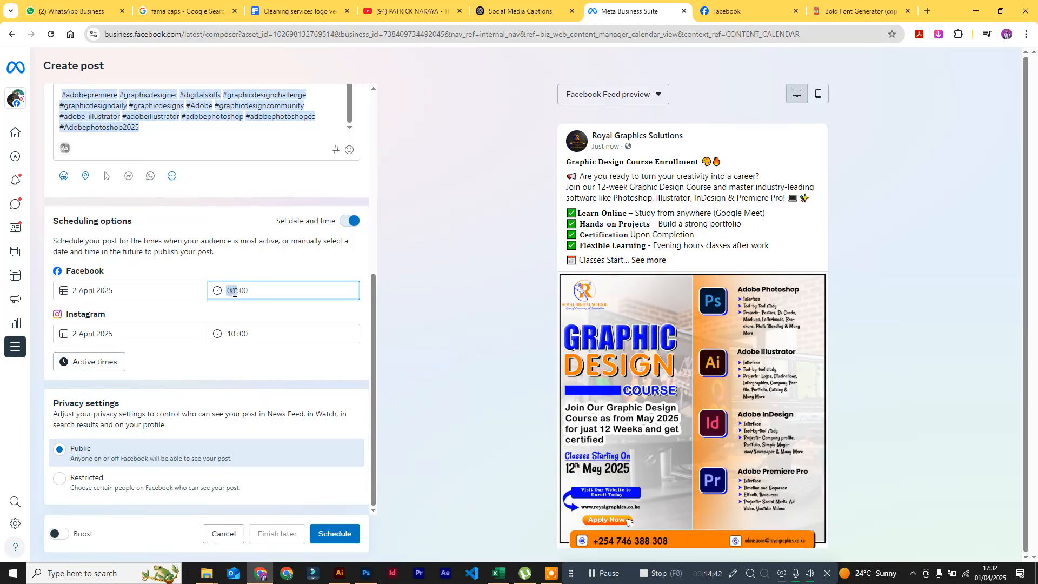
pyautogui.write('18')
pyautogui.click(233, 335)
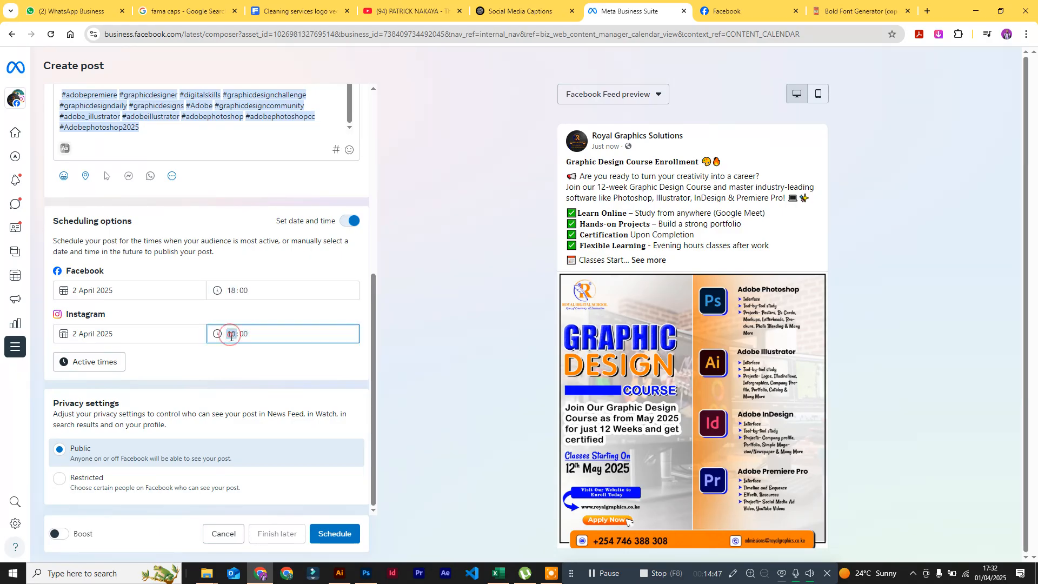
pyautogui.write('18')
# Step: Set the publishing date to 1 April 2025 for both Facebook and Instagram
pyautogui.click(105, 290)
pyautogui.write('1/4/2025')
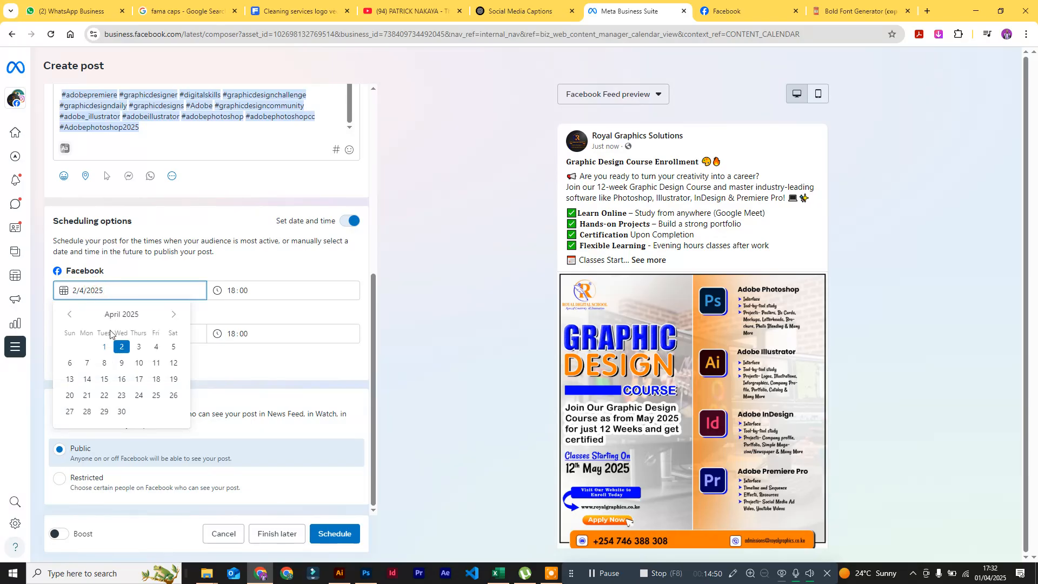
pyautogui.click(89, 334)
pyautogui.write('1/4/2025')
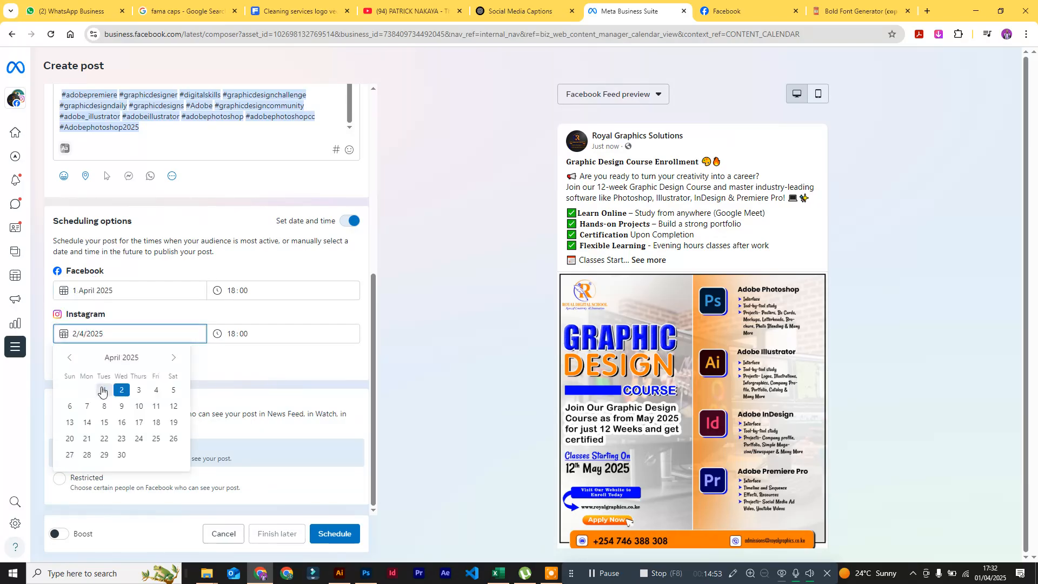
pyautogui.click(271, 376)
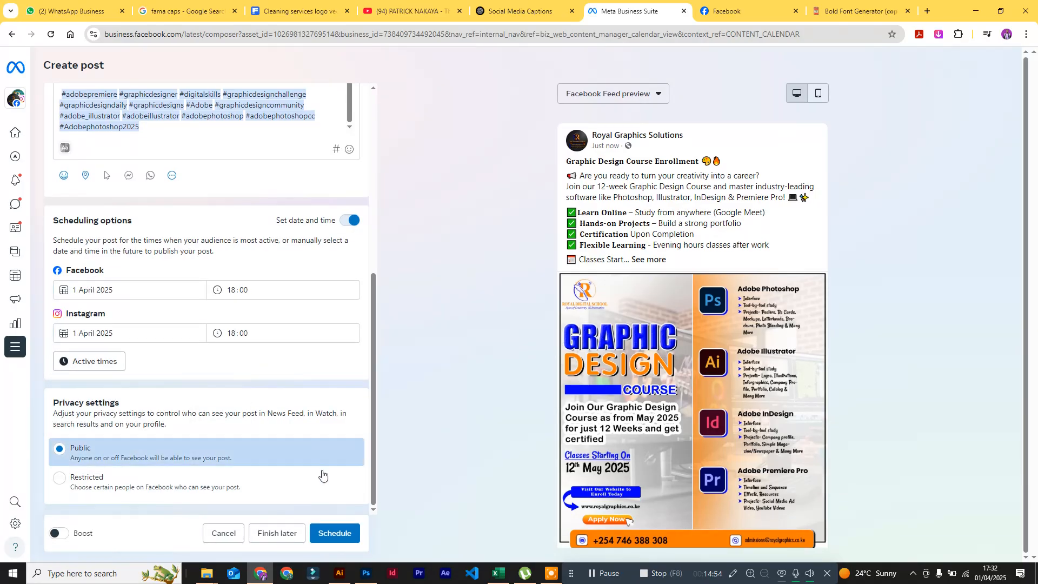
# Step: Schedule the post without boosting it and review Tuesday's entries in the Planner
pyautogui.click(344, 535)
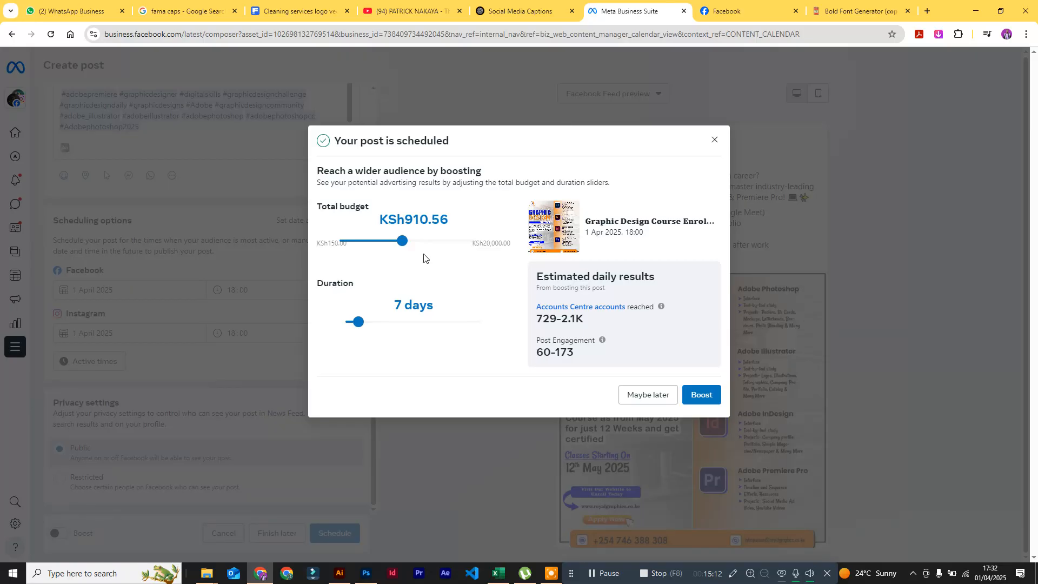
pyautogui.click(650, 398)
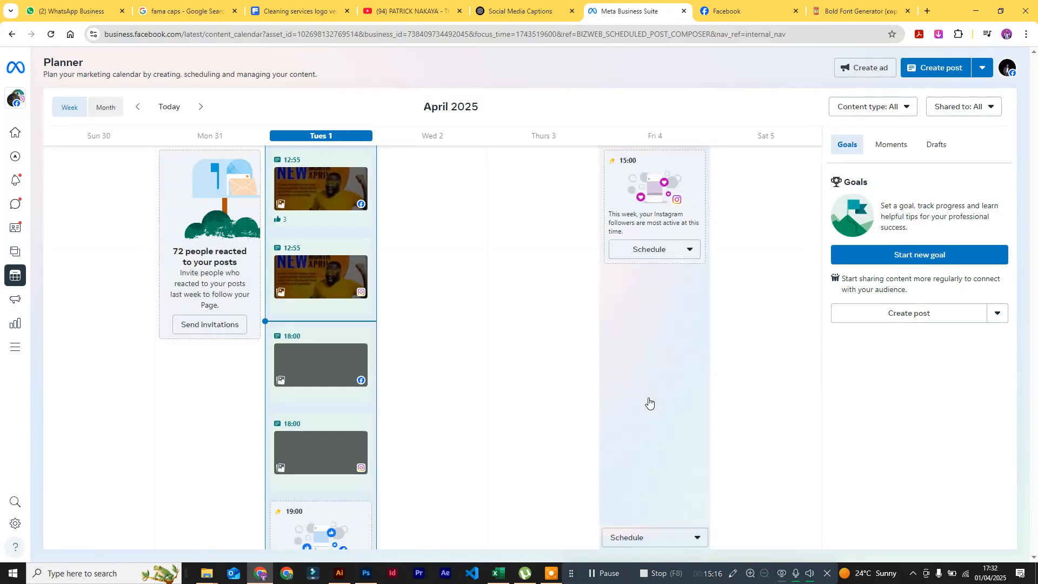
pyautogui.scroll(-2, 319, 385)
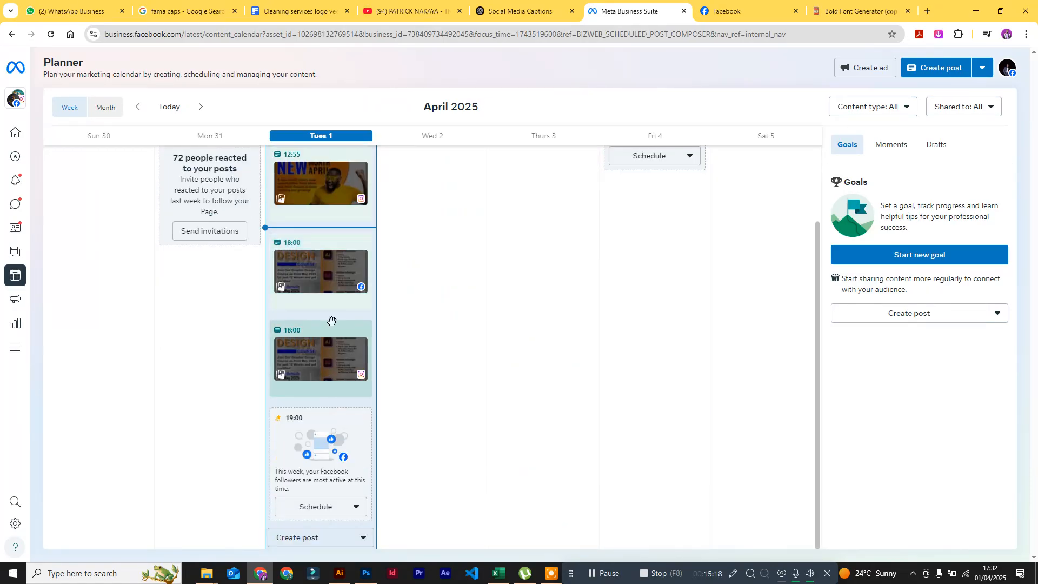
pyautogui.scroll(1, 327, 346)
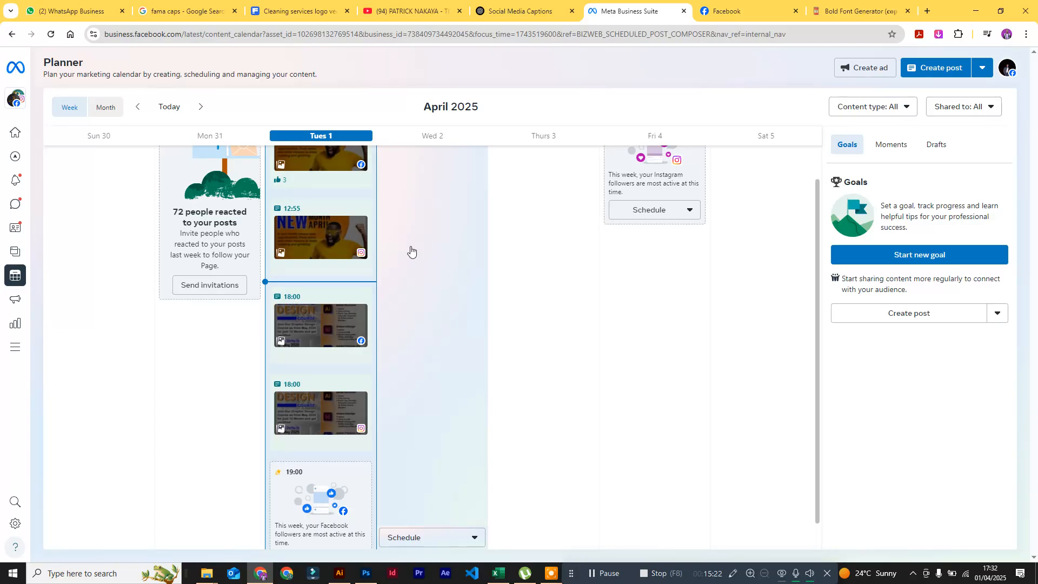
pyautogui.scroll(-1, 411, 251)
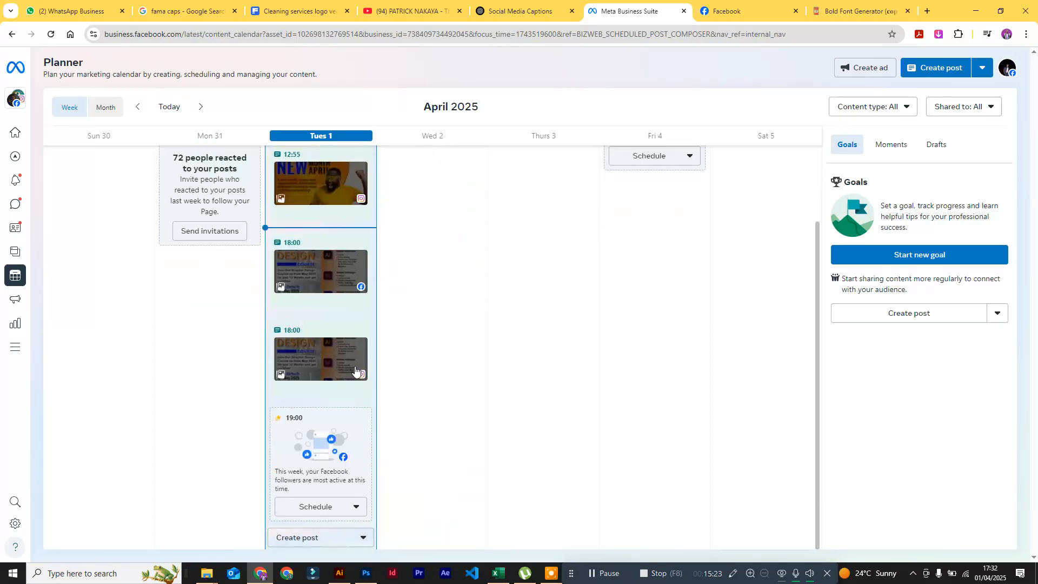
# Step: Start a new scheduled post from Tuesday's 19:00 suggestion, saving 2 April 2025 at 10:00 for Facebook and Instagram
pyautogui.click(331, 511)
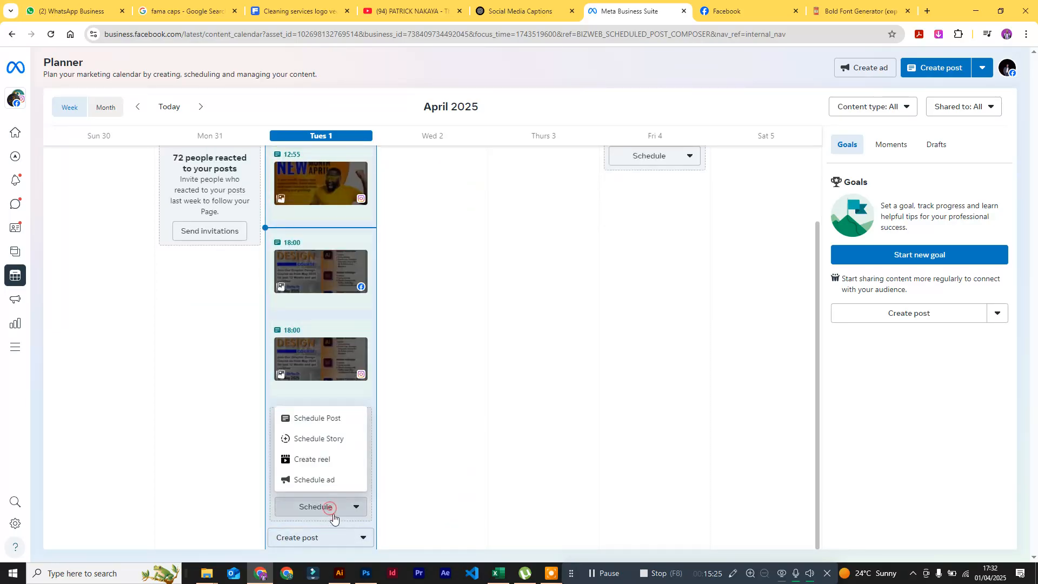
pyautogui.click(328, 422)
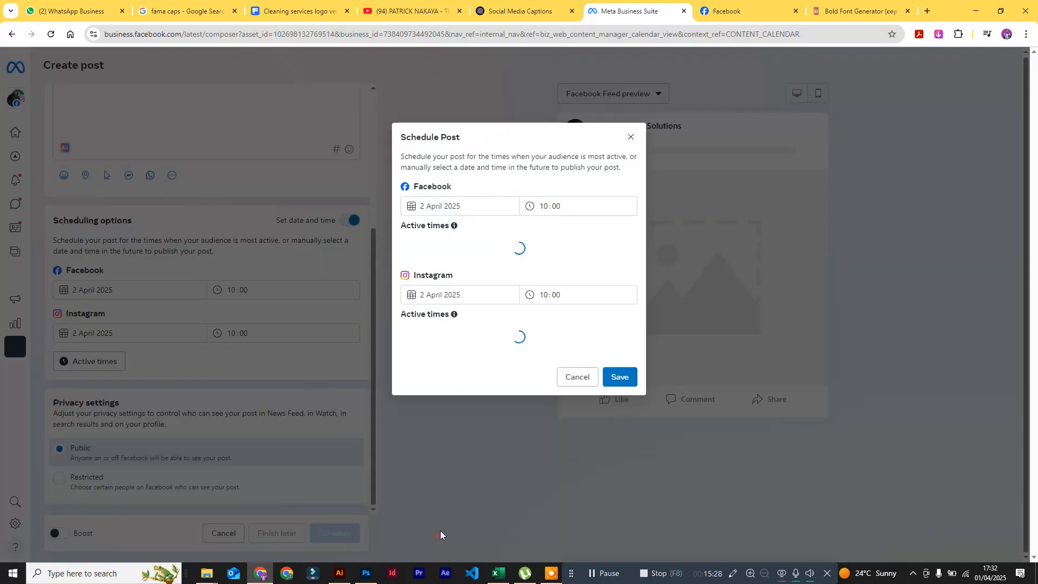
pyautogui.click(619, 383)
pyautogui.scroll(4, 327, 307)
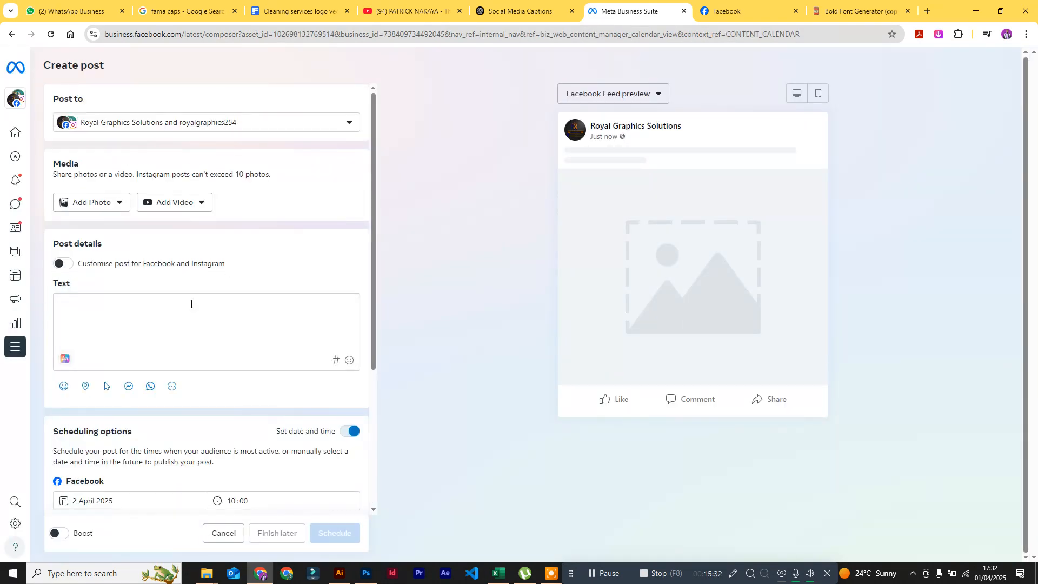
# Step: Upload the Flexible Learning image from the May Intake folder on the computer to the new post
pyautogui.click(116, 204)
pyautogui.click(120, 229)
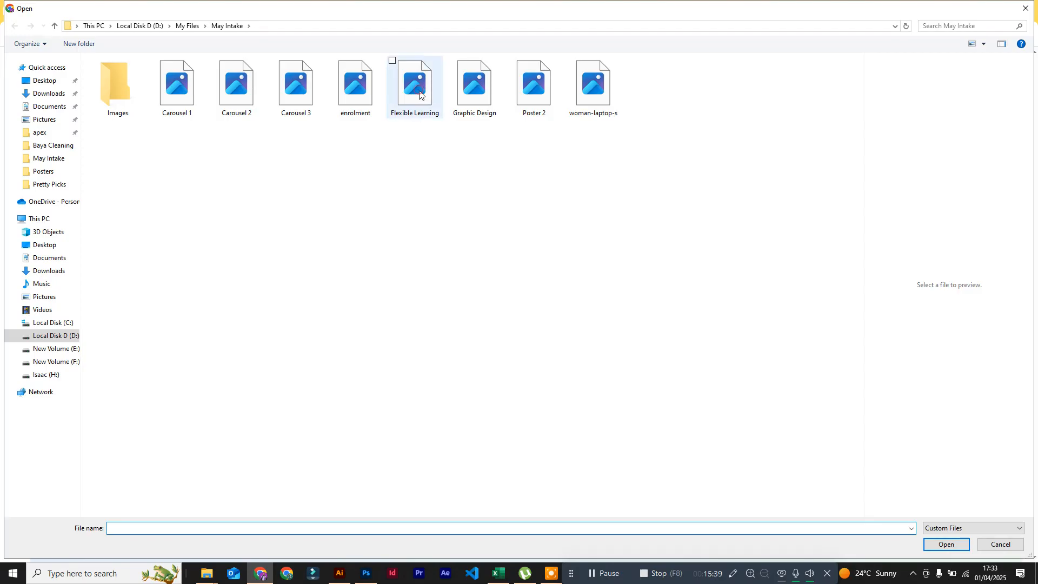
pyautogui.click(394, 62)
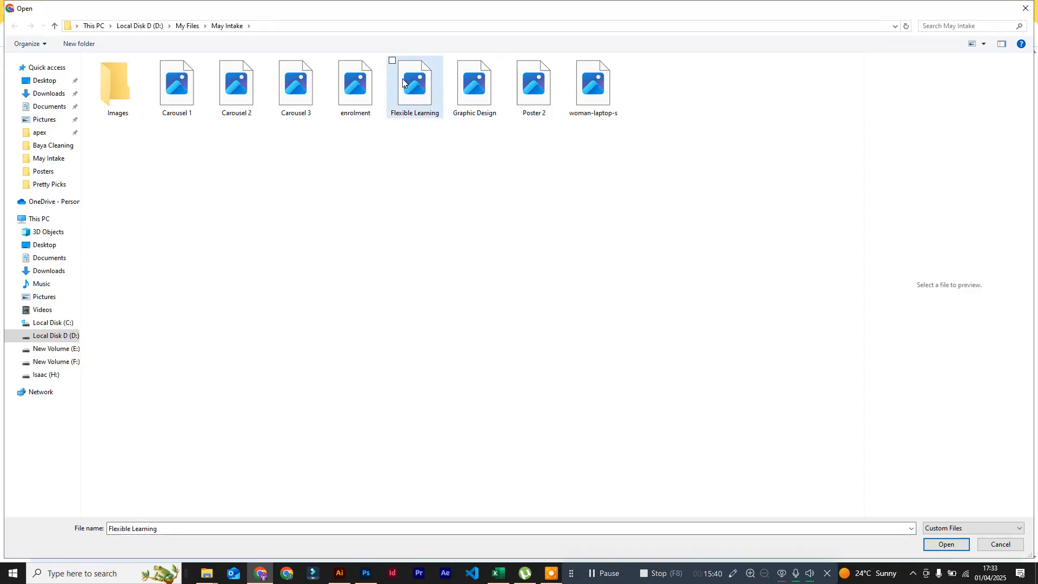
pyautogui.click(947, 545)
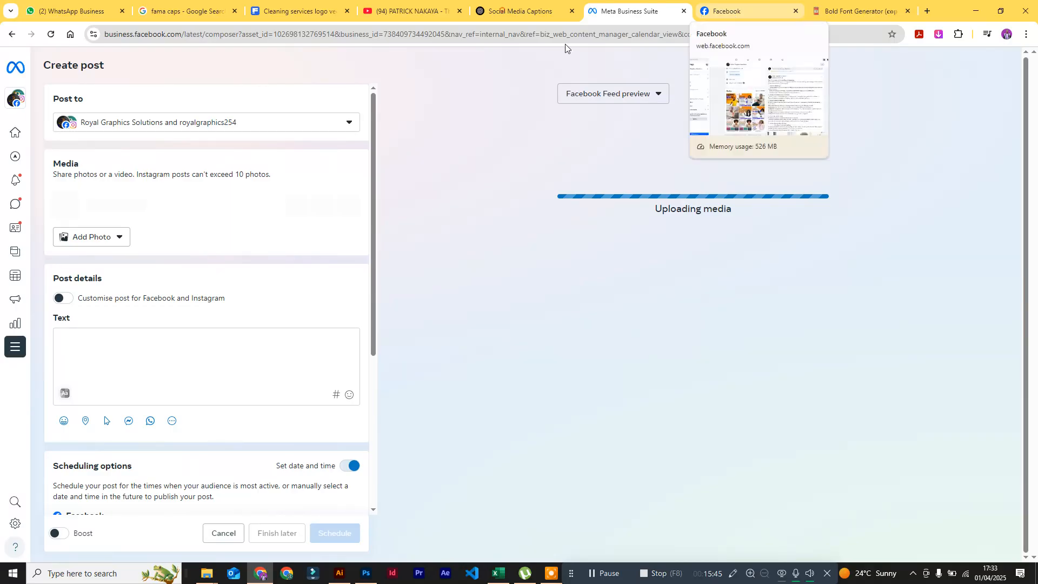
# Step: Switch to the ChatGPT captions and copy the Post 3 text from "Flexible Learning for a Better Future!" through the phone number line
pyautogui.click(528, 11)
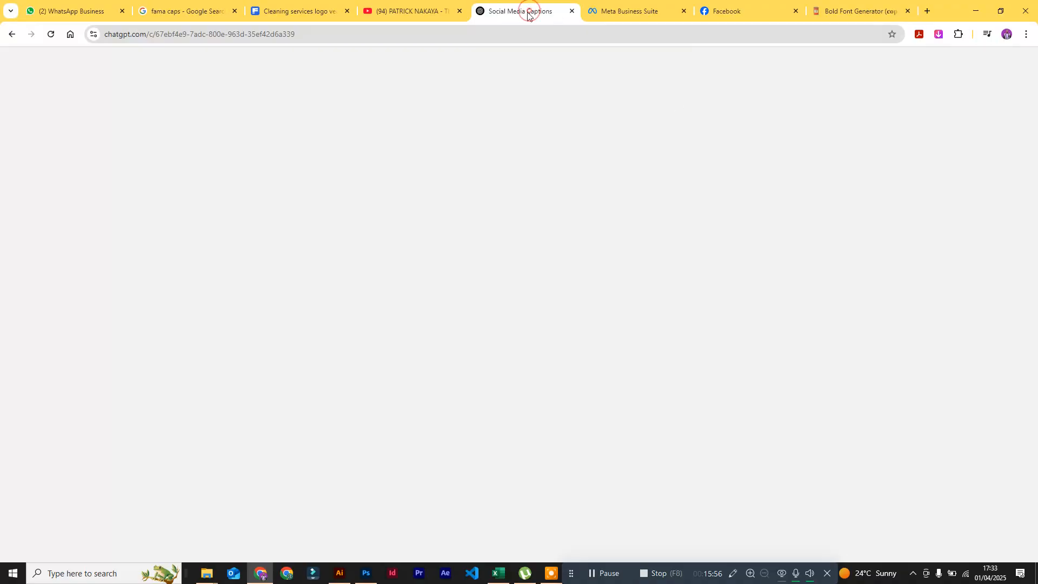
pyautogui.scroll(-2, 493, 372)
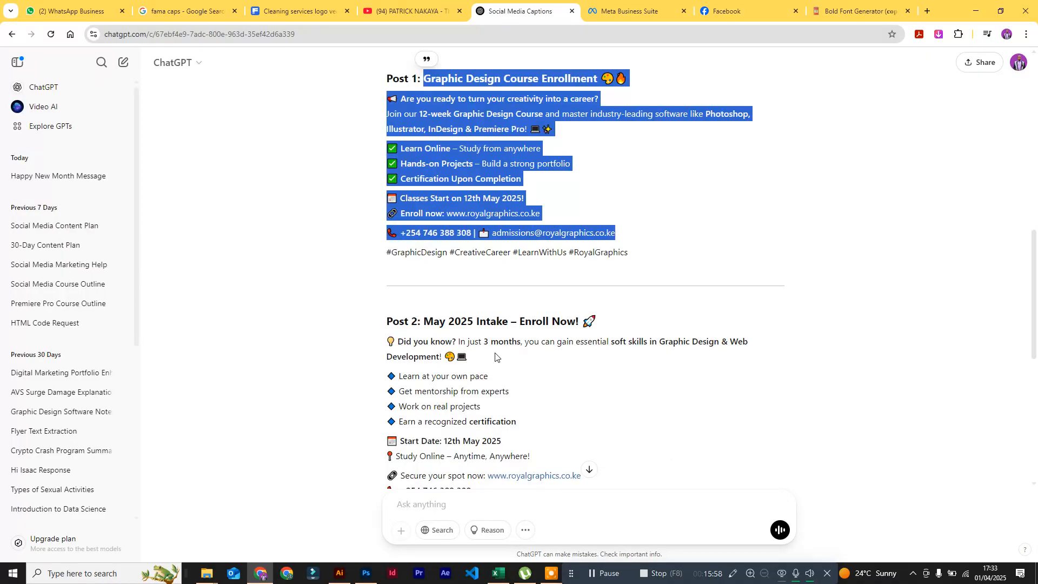
pyautogui.scroll(6, 495, 359)
pyautogui.scroll(3, 495, 357)
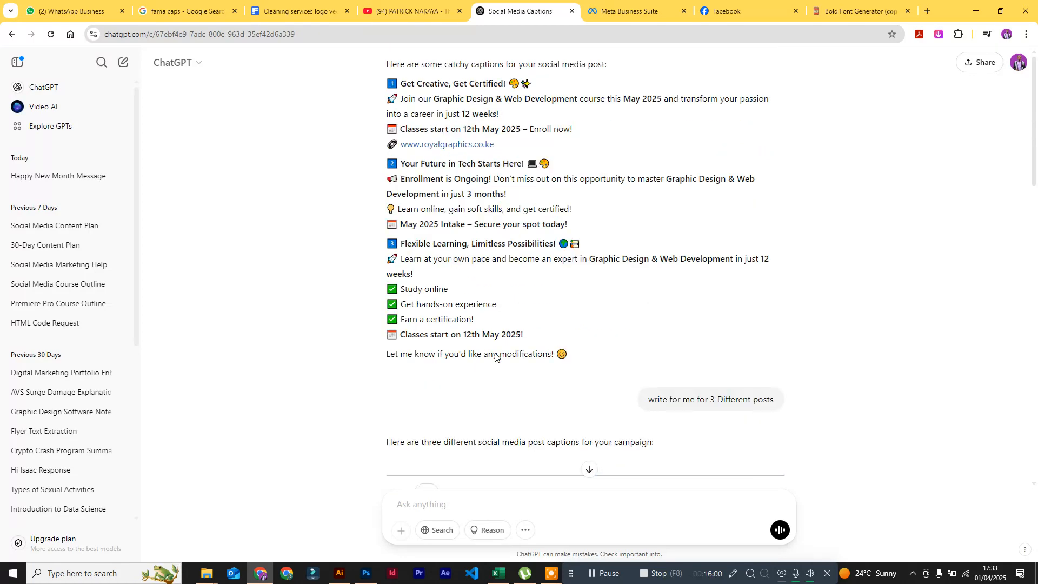
pyautogui.scroll(2, 495, 358)
pyautogui.scroll(-13, 618, 296)
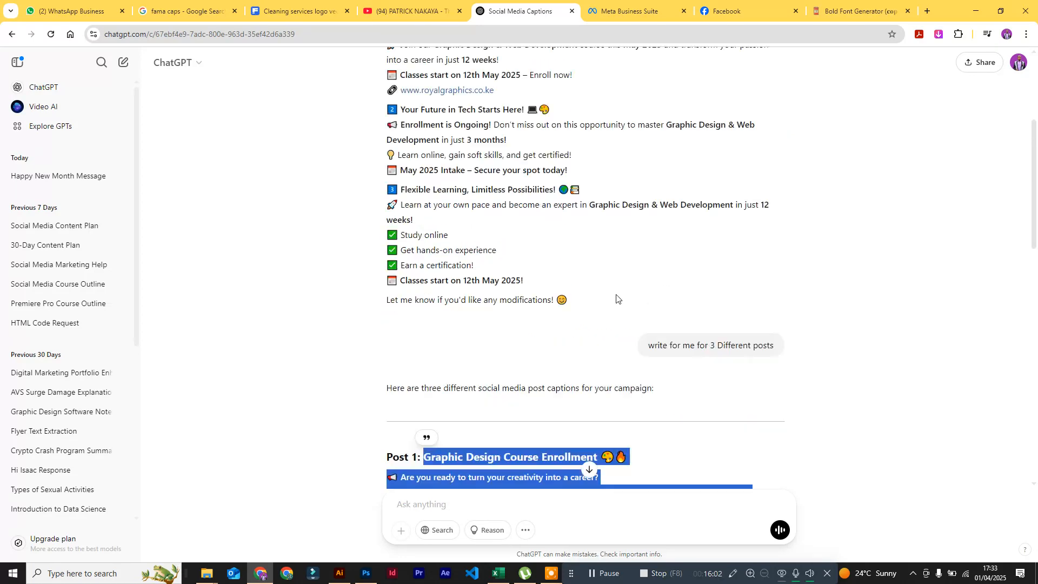
pyautogui.scroll(-2, 540, 343)
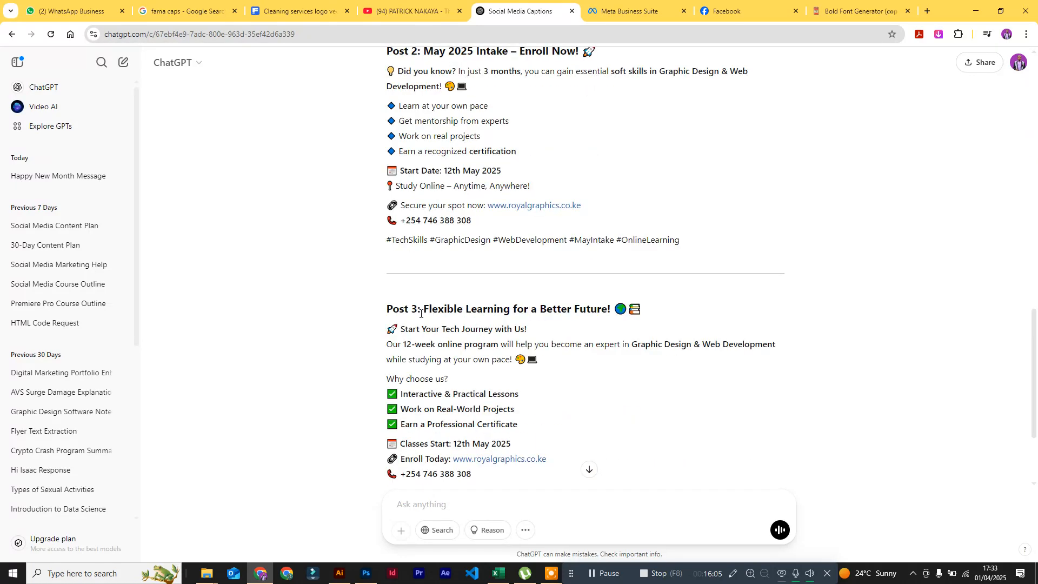
pyautogui.moveTo(425, 312); pyautogui.dragTo(487, 459)
pyautogui.rightClick(487, 458)
pyautogui.click(504, 328)
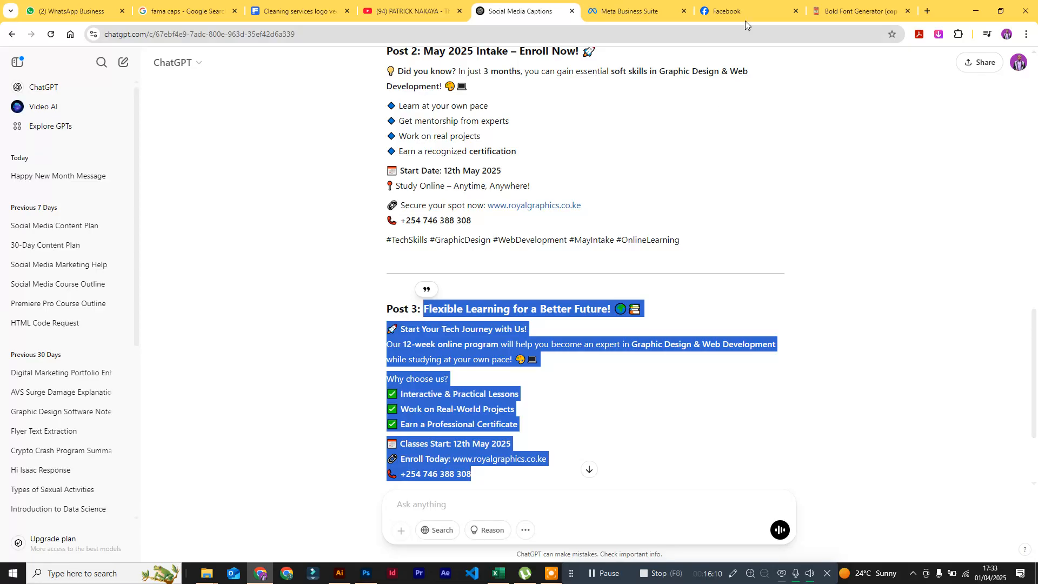
# Step: Switch to the LingoJam Bold Font generator and replace its input text with the copied Flexible Learning caption
pyautogui.click(834, 12)
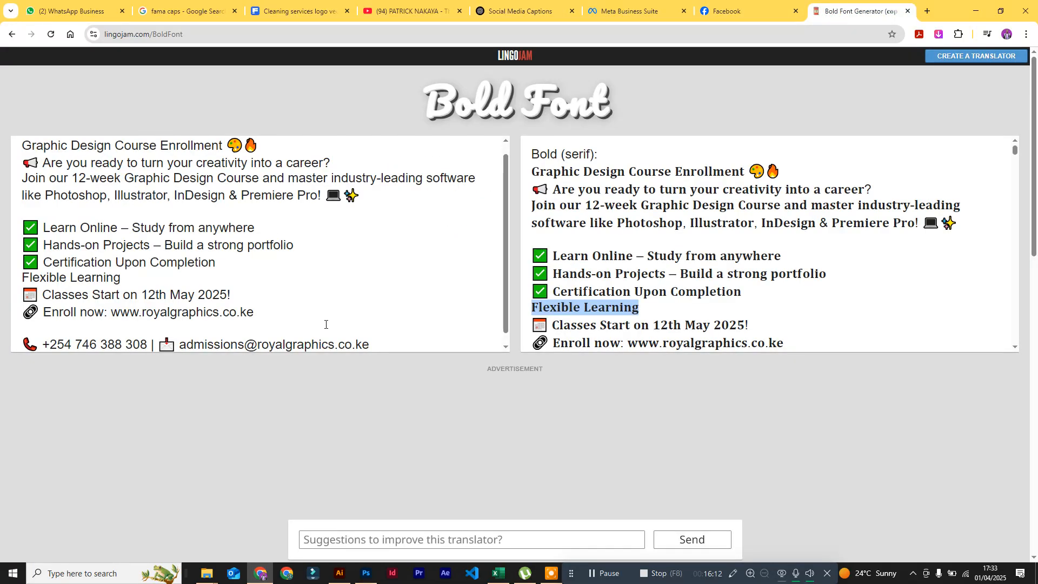
pyautogui.hotkey('ctrl', 'a')
pyautogui.click(370, 317)
pyautogui.moveTo(373, 344); pyautogui.dragTo(35, 118)
pyautogui.hotkey('ctrl', 'v')
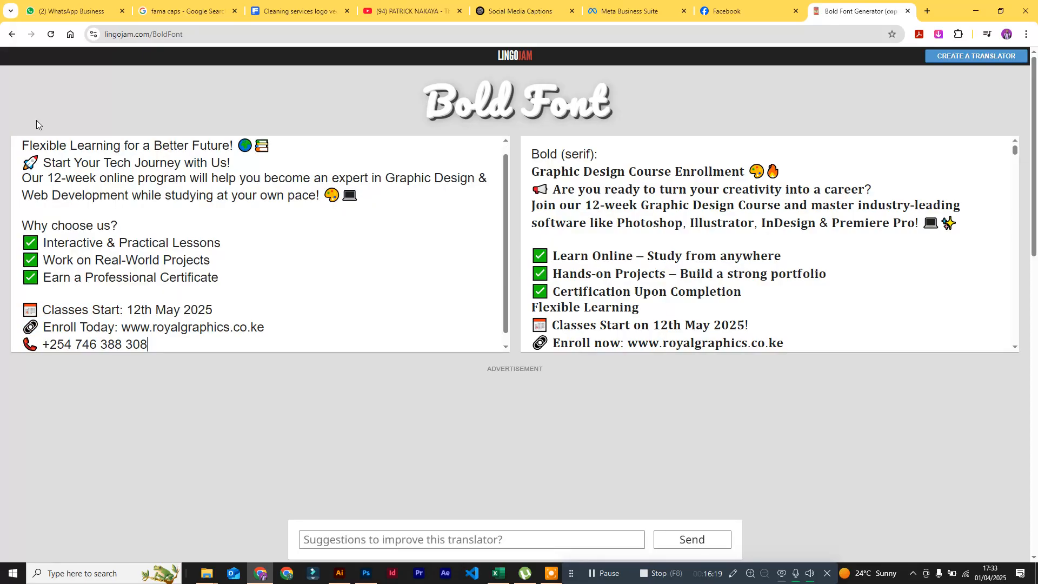
# Step: Switch to Meta Business Suite and paste the copied Flexible Learning caption into the new post's text
pyautogui.click(624, 17)
pyautogui.click(93, 355)
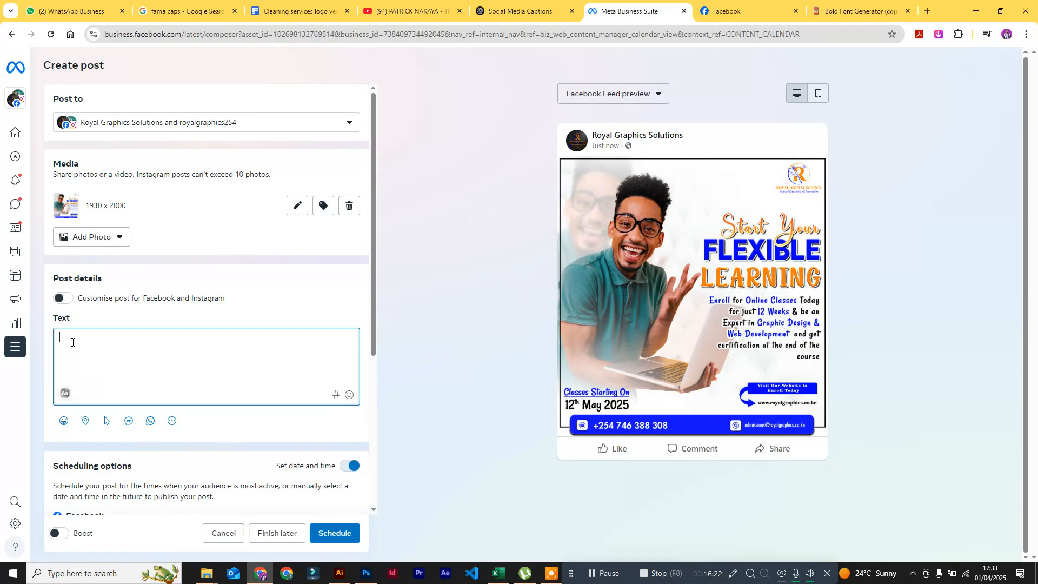
pyautogui.hotkey('ctrl', 'v')
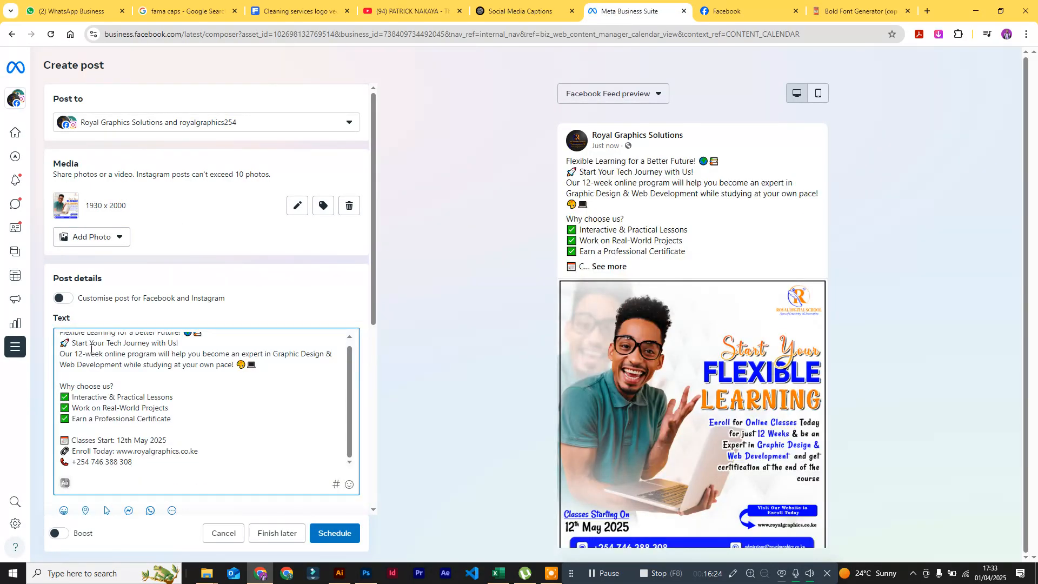
pyautogui.scroll(3, 91, 349)
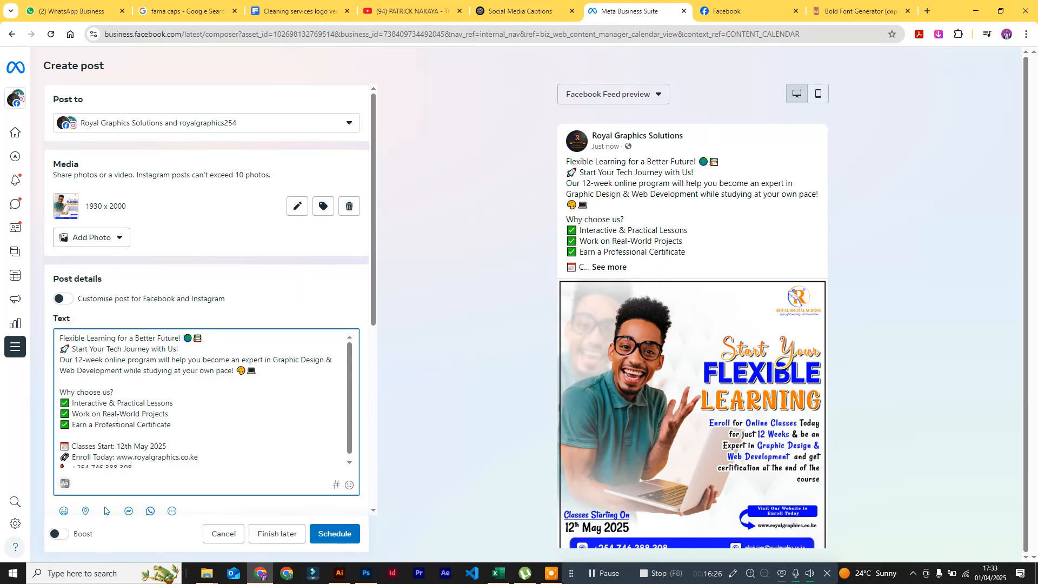
# Step: Copy the bold serif "Why choose us?" line from the Bold Font generator and replace the plain one in the post's caption
pyautogui.click(844, 11)
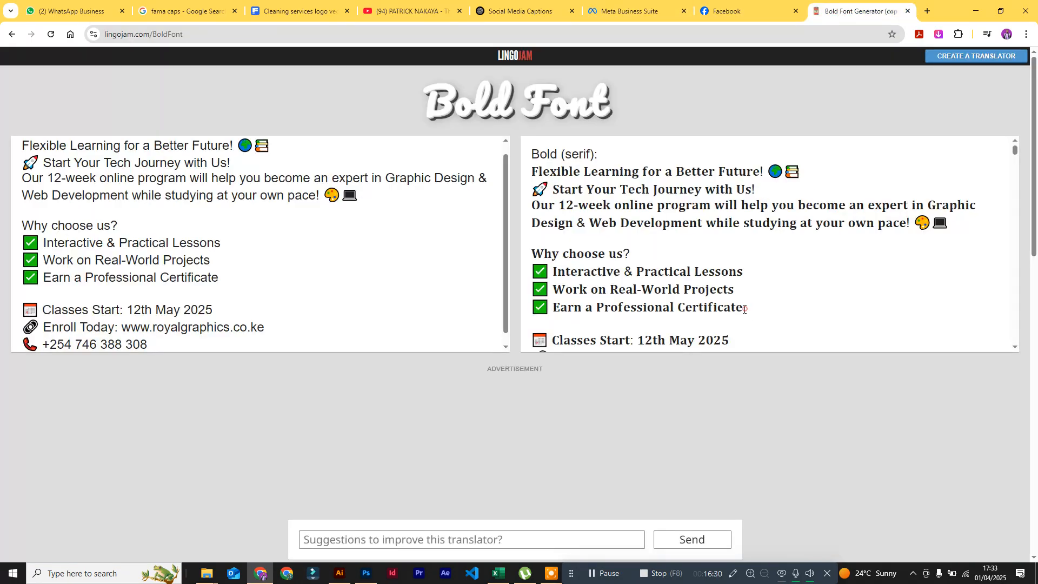
pyautogui.moveTo(744, 309); pyautogui.dragTo(529, 266)
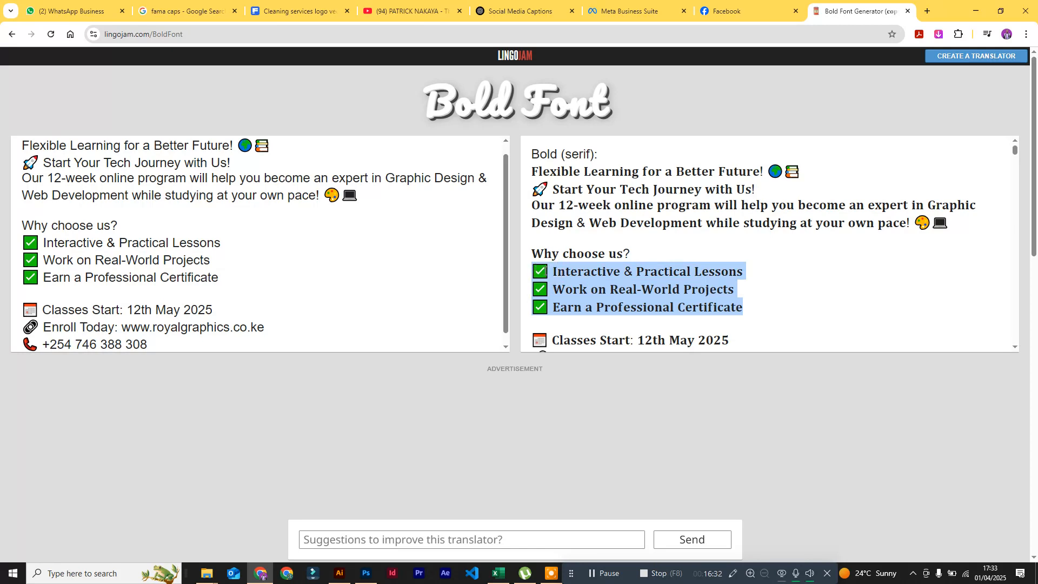
pyautogui.rightClick(585, 277)
pyautogui.click(616, 254)
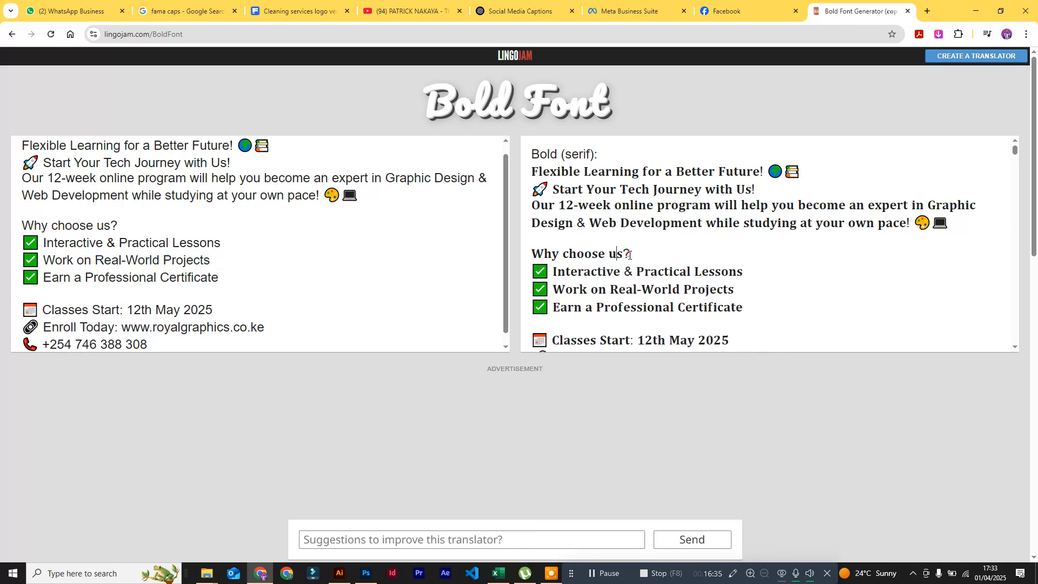
pyautogui.tripleClick(629, 255)
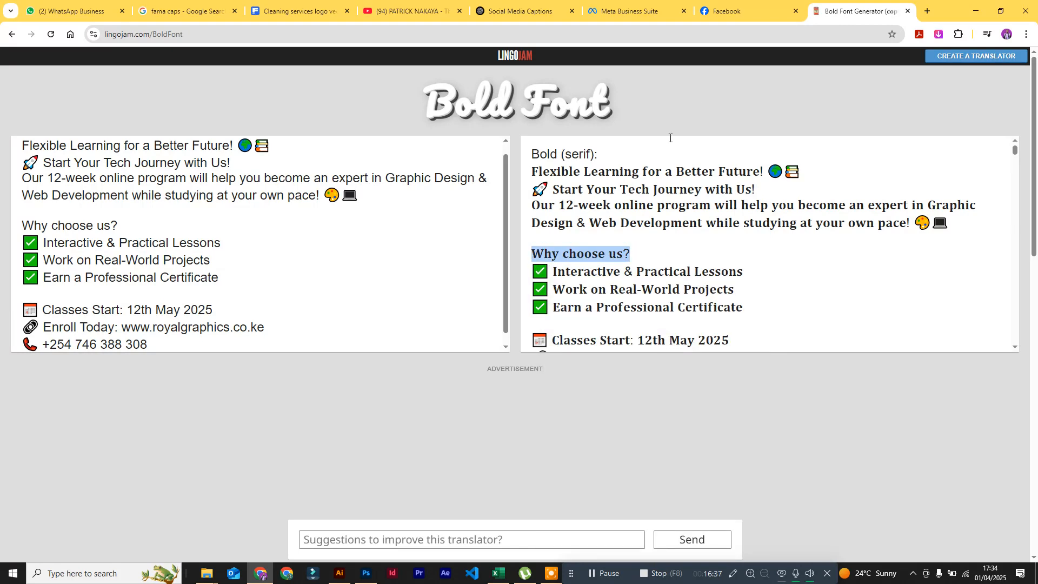
pyautogui.click(662, 14)
pyautogui.moveTo(126, 391); pyautogui.dragTo(42, 395)
pyautogui.hotkey('ctrl', 'v')
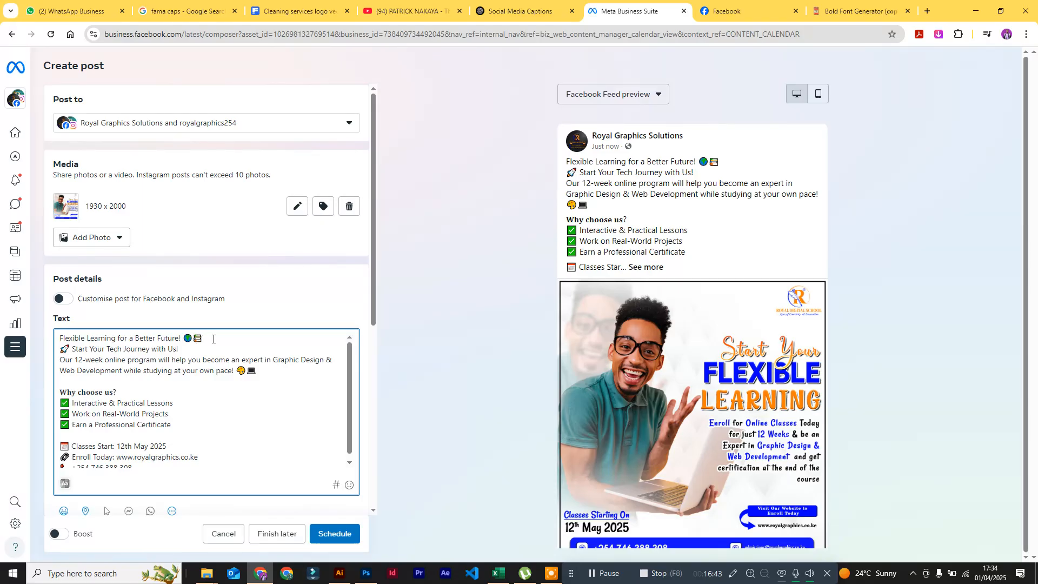
# Step: Copy the bold serif headline "Flexible Learning for a Better Future!" from the Bold Font generator and replace the plain headline in the post's caption
pyautogui.click(852, 10)
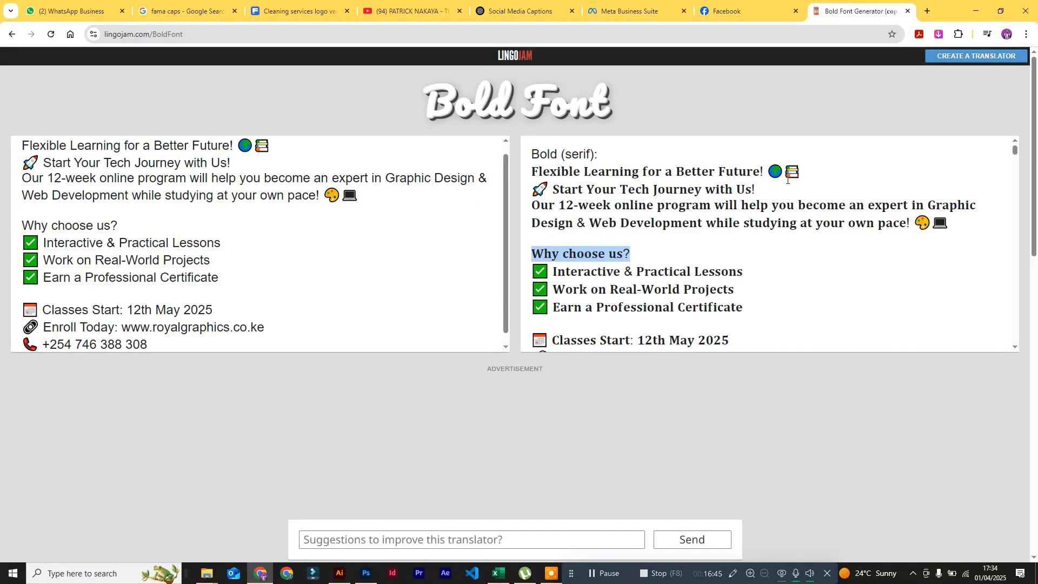
pyautogui.moveTo(801, 173); pyautogui.dragTo(523, 173)
pyautogui.rightClick(559, 184)
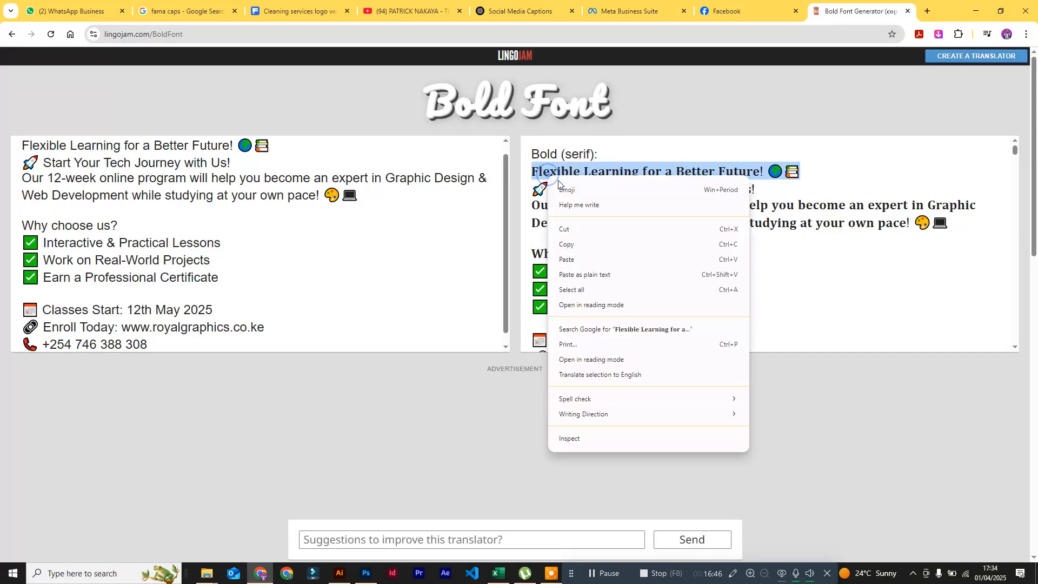
pyautogui.click(575, 243)
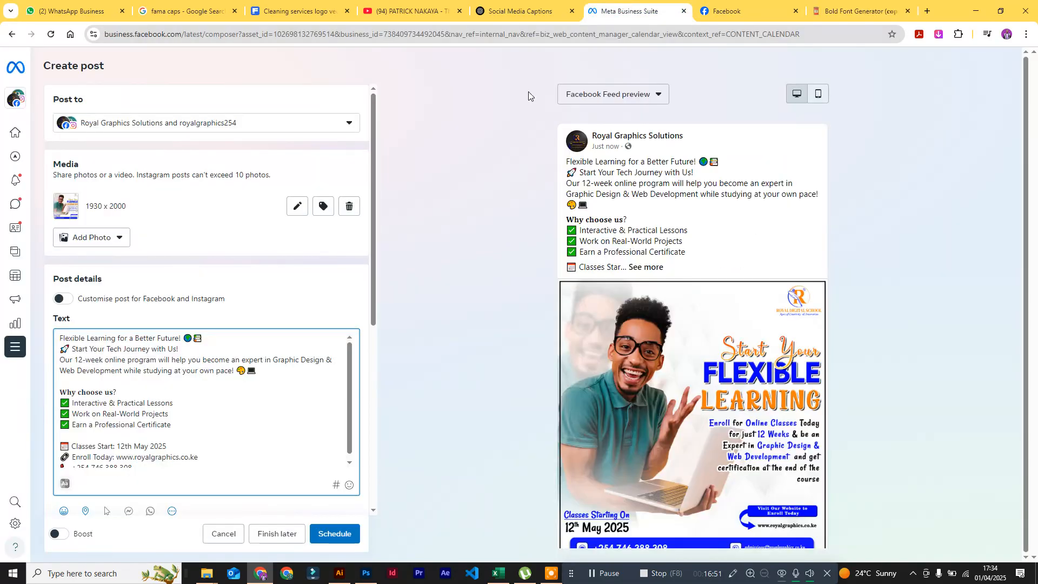
pyautogui.click(212, 340)
pyautogui.moveTo(212, 340); pyautogui.dragTo(48, 342)
pyautogui.hotkey('ctrl', 'v')
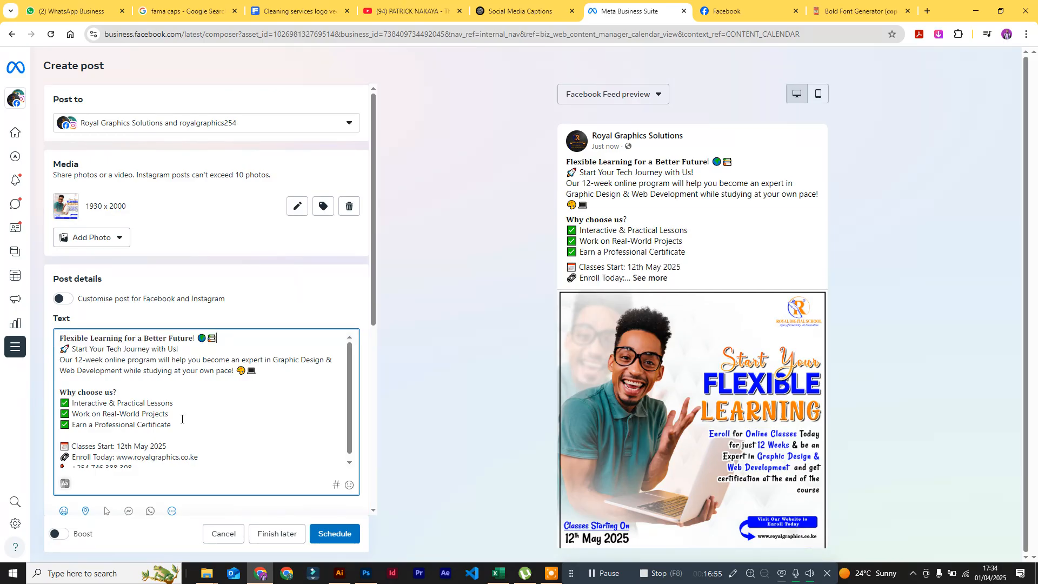
# Step: Add two line breaks after the phone number line at the end of the caption
pyautogui.scroll(-1, 195, 422)
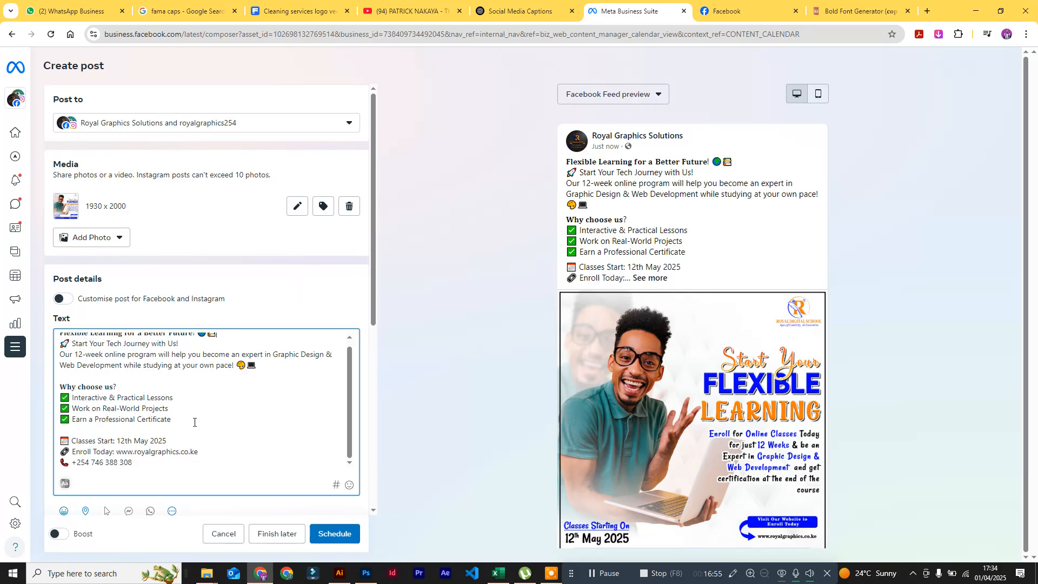
pyautogui.click(191, 479)
pyautogui.click(97, 481)
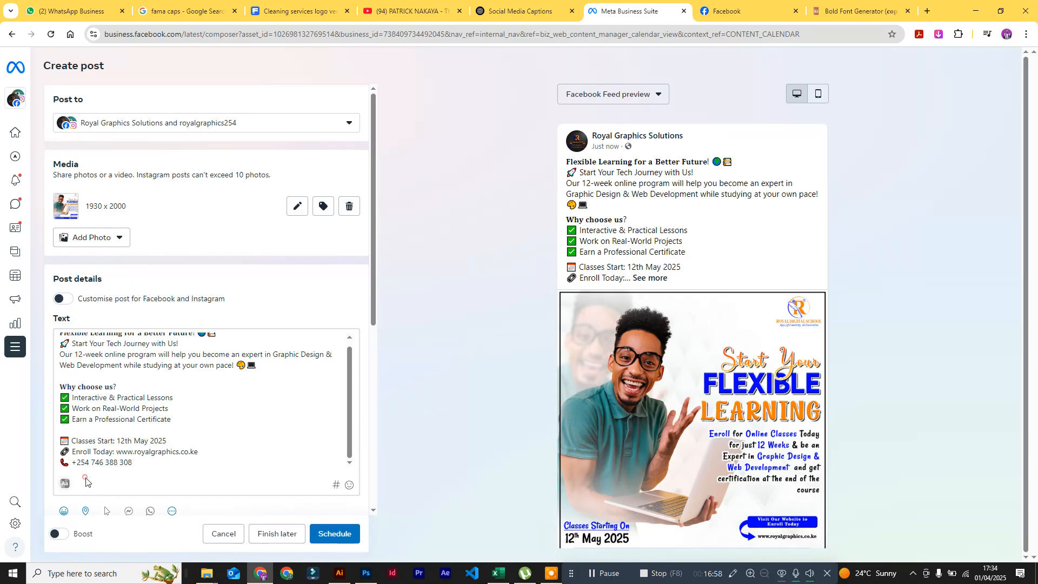
pyautogui.click(137, 453)
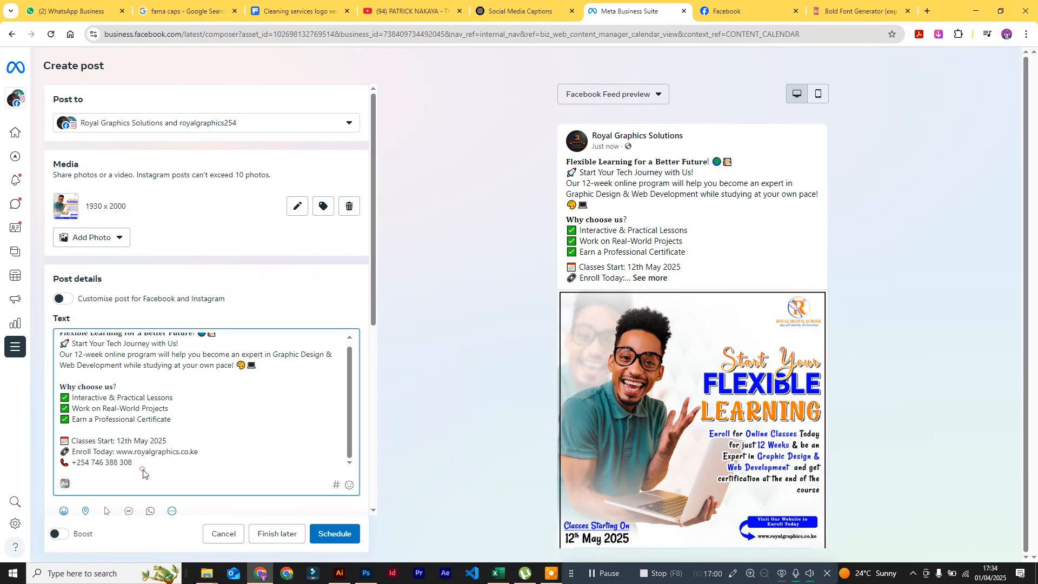
pyautogui.press('Return')
pyautogui.press('Return')
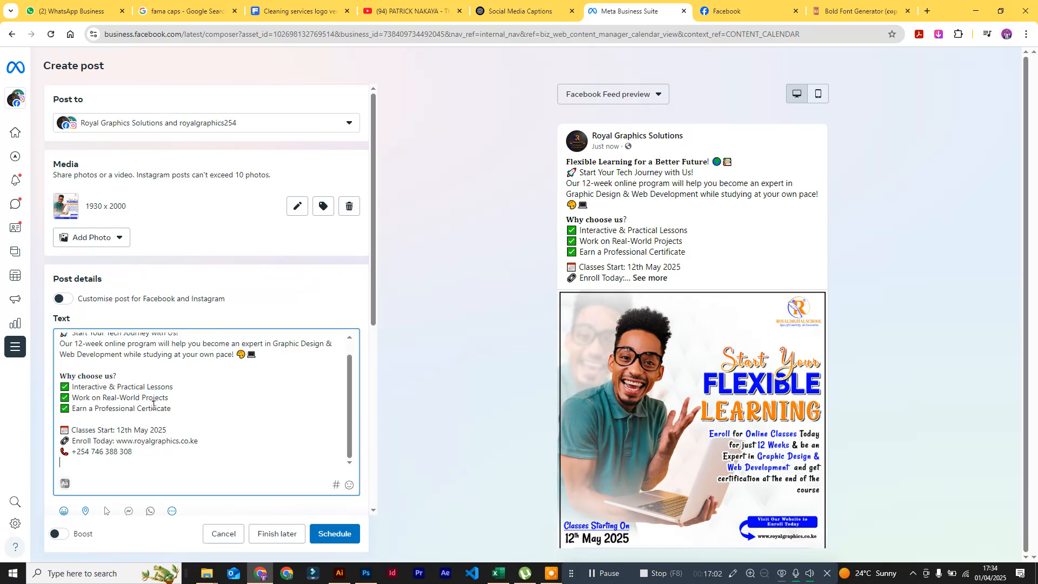
# Step: Start adding hashtags and select the recent #graphicdesigndaily, #adobeillustrator, #graphicdesignchallenge and #graphicdesigncommunity
pyautogui.click(335, 485)
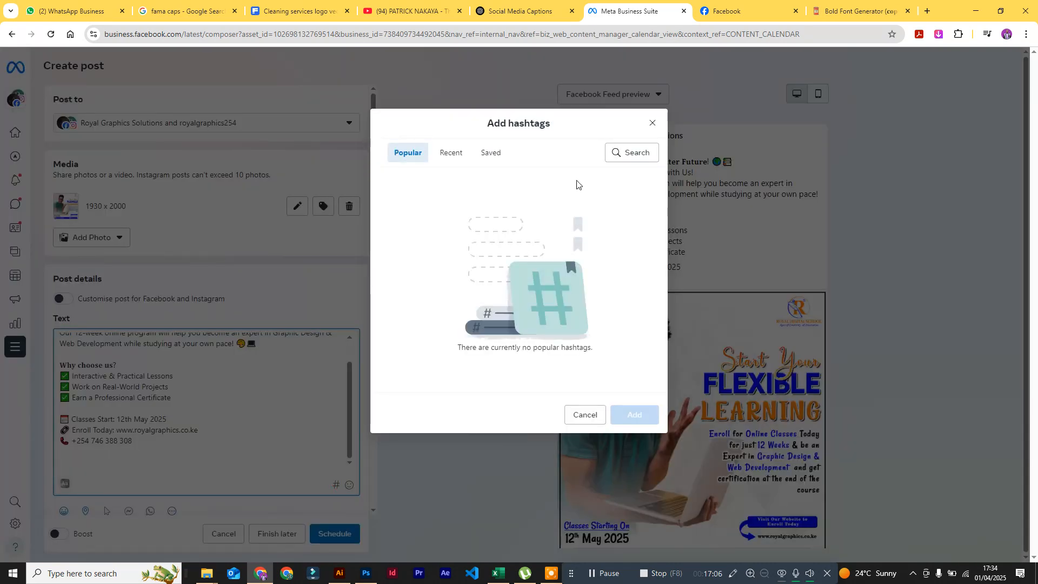
pyautogui.click(451, 153)
pyautogui.click(392, 180)
pyautogui.click(392, 209)
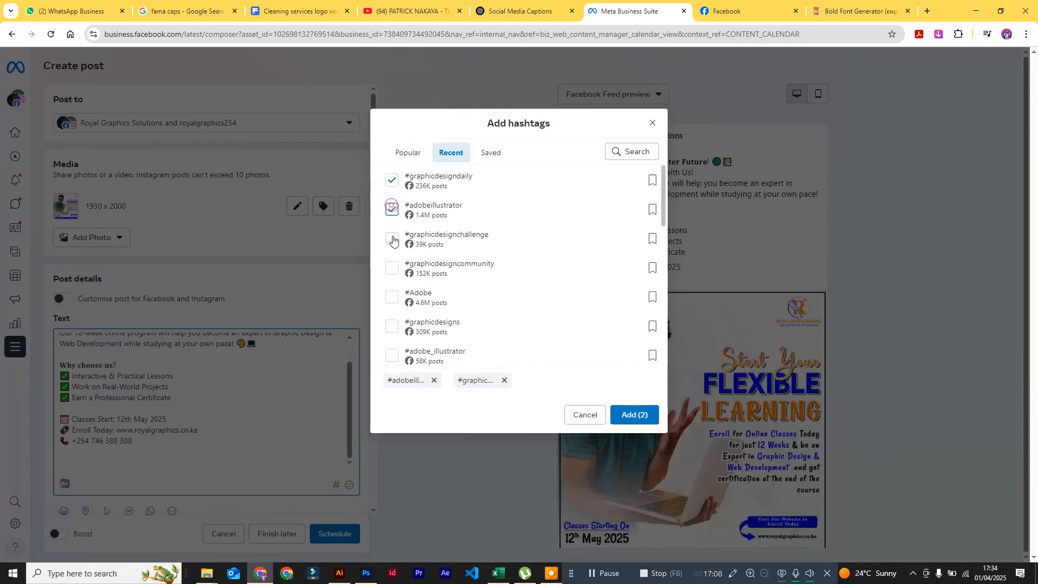
pyautogui.click(391, 238)
pyautogui.click(392, 267)
# Step: Select the recent hashtags #Adobe, #graphicdesigns, #adobe_illustrator, #digitalskills and #graphicdesigner as well
pyautogui.scroll(-2, 400, 273)
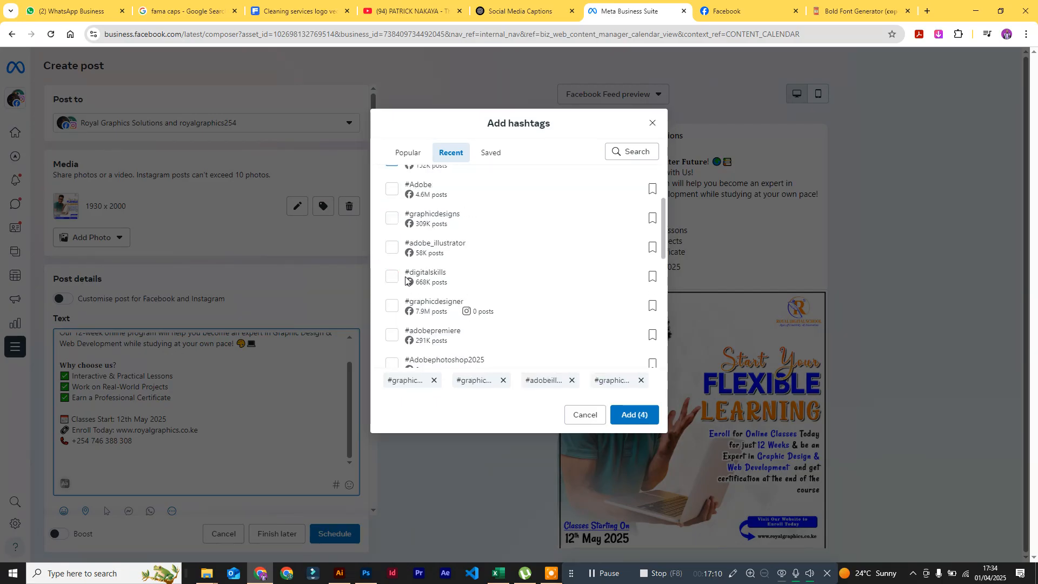
pyautogui.click(392, 218)
pyautogui.click(392, 188)
pyautogui.click(392, 247)
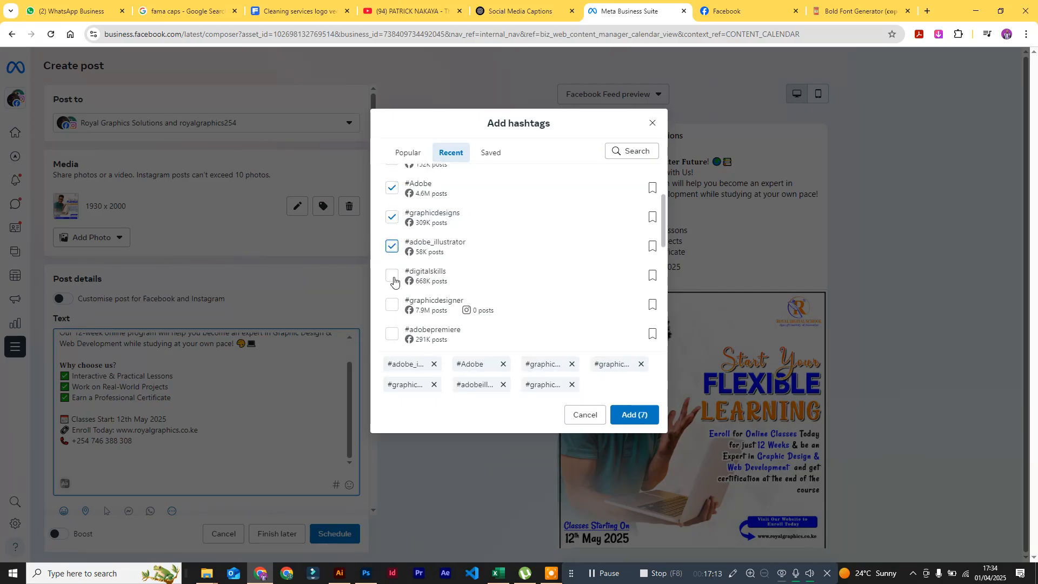
pyautogui.click(392, 276)
pyautogui.click(392, 304)
# Step: Include the recent hashtags #adobephotoshopcc, #tags and #webdevelopers in the selection
pyautogui.scroll(-3, 392, 305)
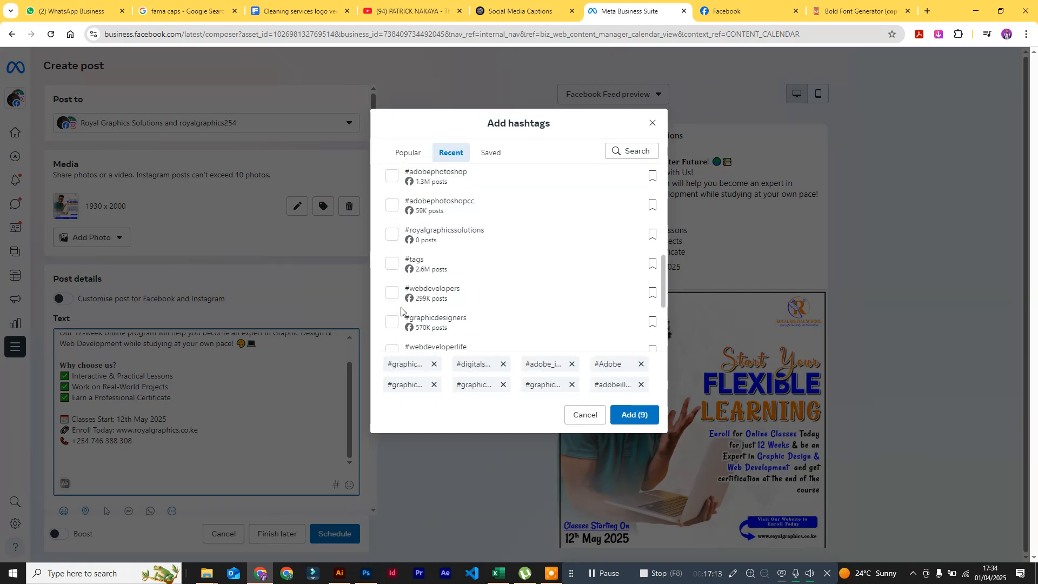
pyautogui.click(392, 205)
pyautogui.click(392, 263)
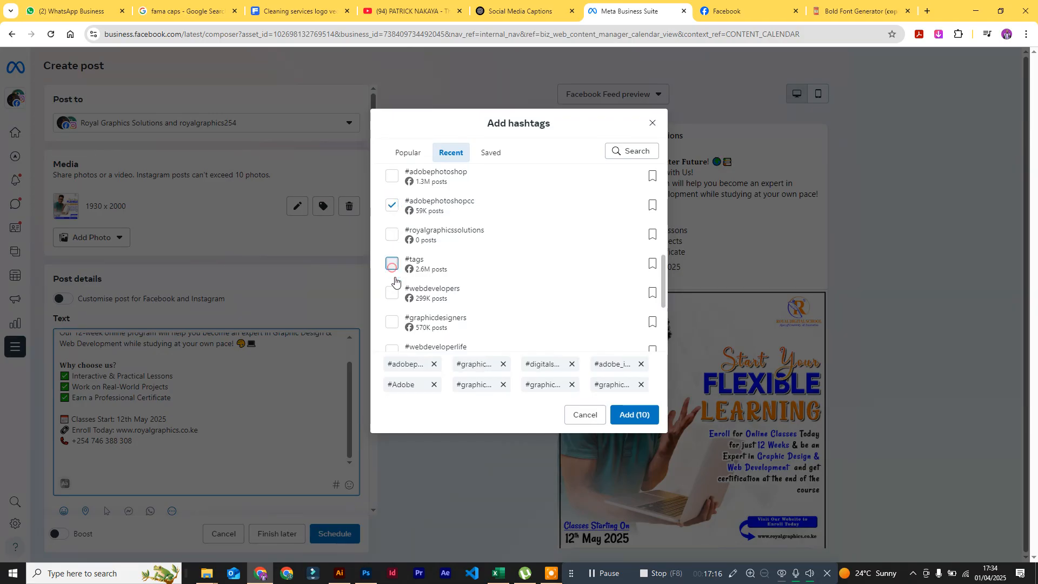
pyautogui.click(392, 293)
# Step: Select #webdevelopment, #graphicdesign, #webdeveloperlife, both #webdeveloper hashtags and #graphicdesigntips, and add all the chosen hashtags to the caption
pyautogui.scroll(-3, 392, 292)
pyautogui.click(393, 222)
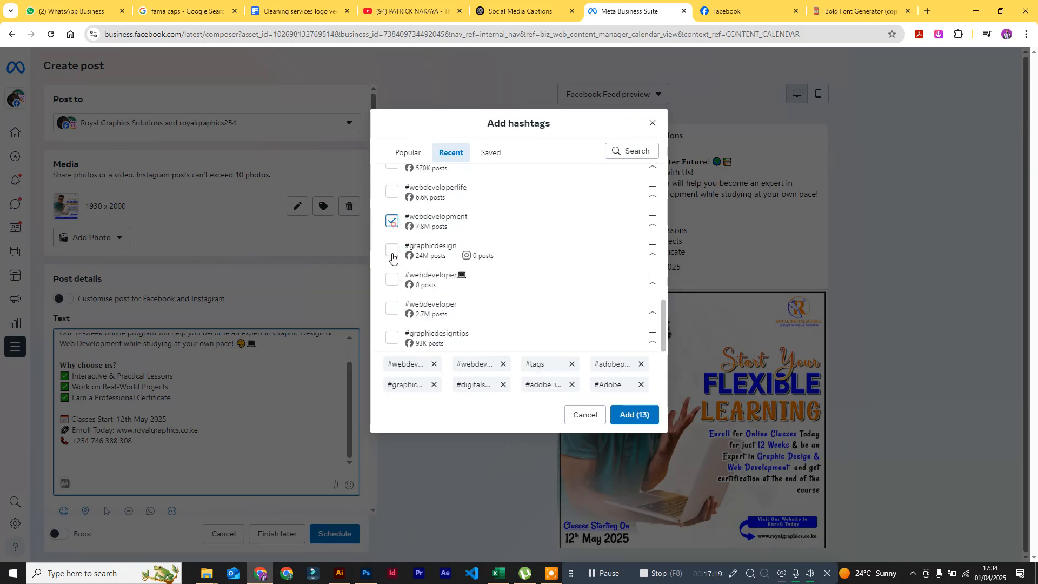
pyautogui.click(391, 249)
pyautogui.click(392, 191)
pyautogui.click(393, 280)
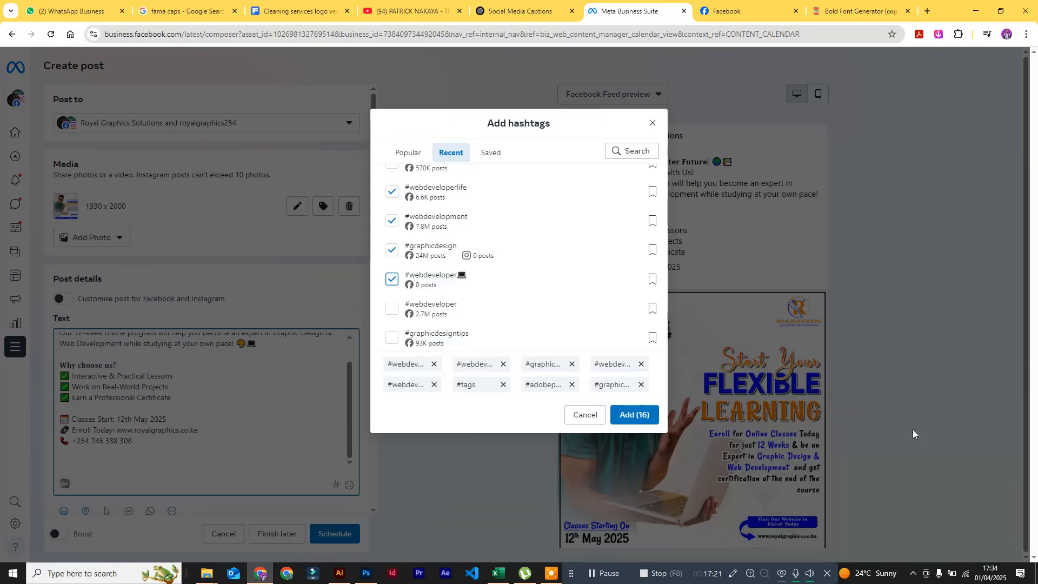
pyautogui.click(393, 309)
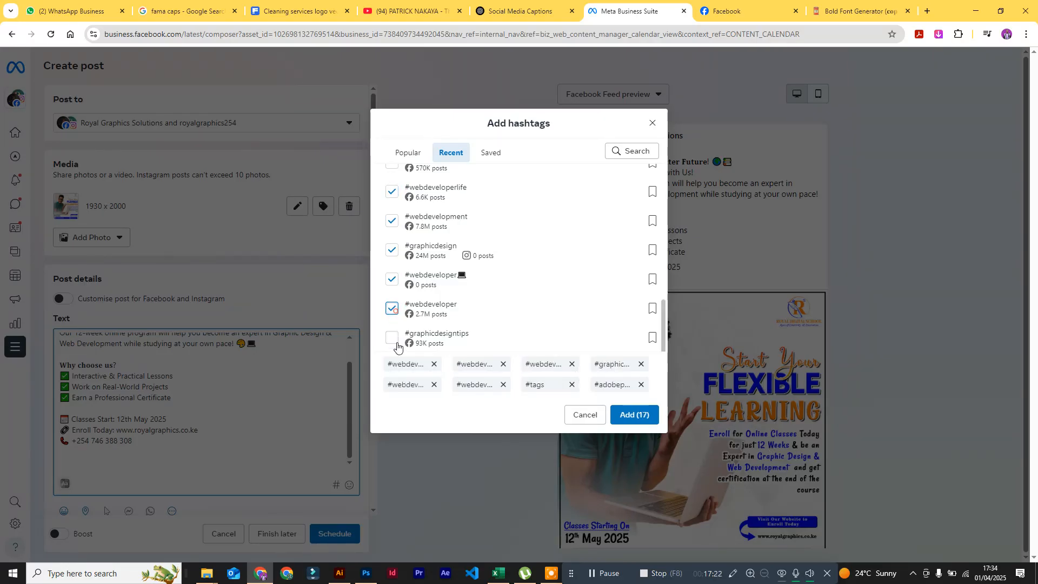
pyautogui.click(392, 338)
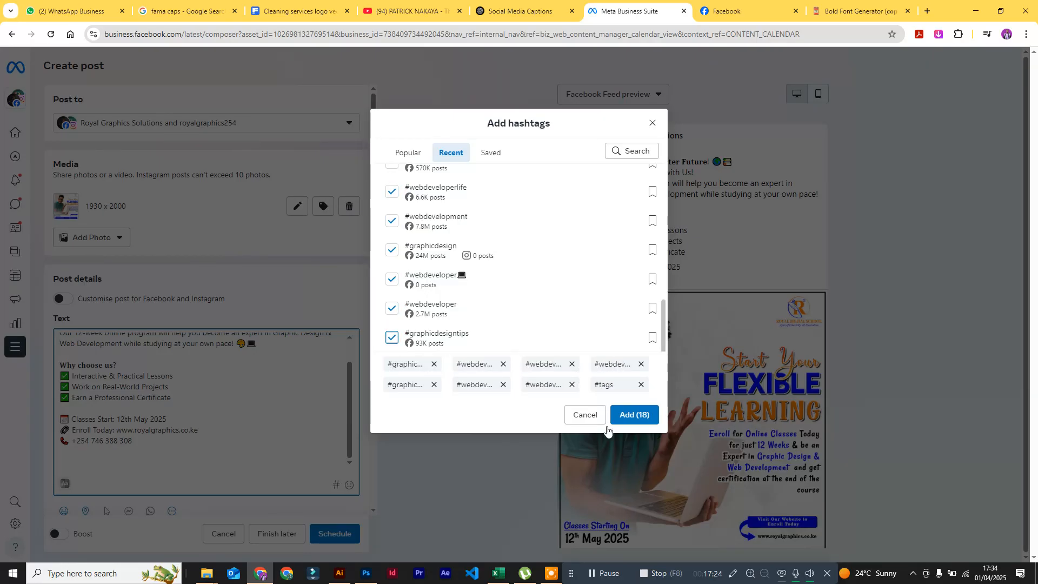
pyautogui.click(637, 415)
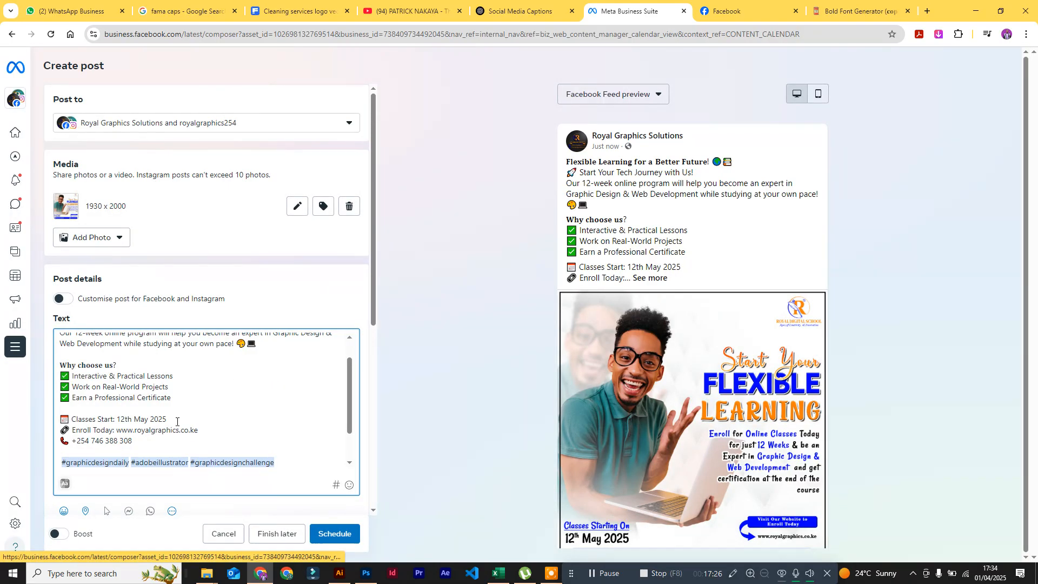
# Step: Set the scheduled publishing time to 09:00 for both Facebook and Instagram on 2 April 2025
pyautogui.scroll(3, 259, 462)
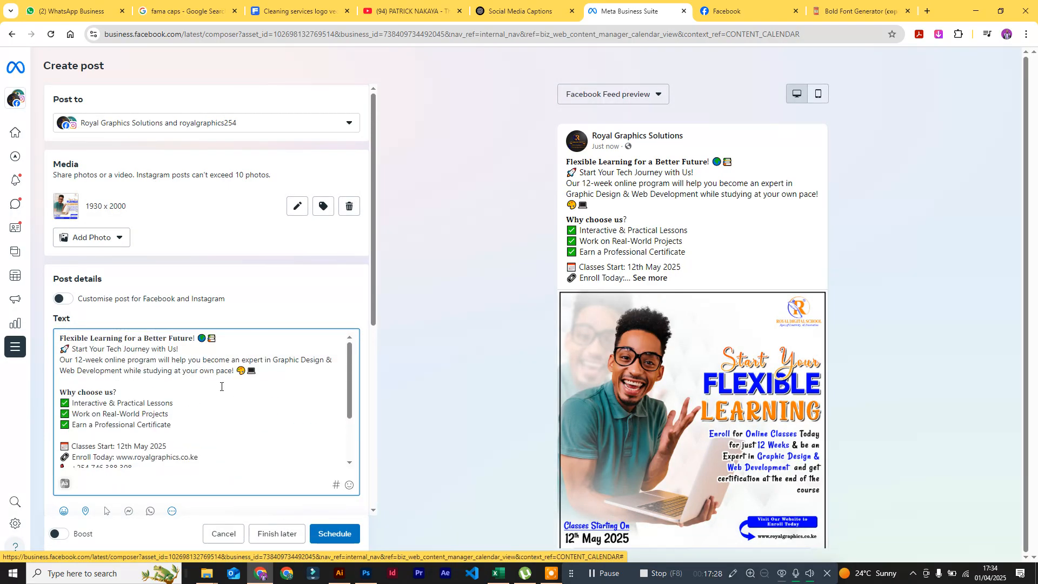
pyautogui.scroll(-1, 184, 292)
pyautogui.scroll(-4, 184, 292)
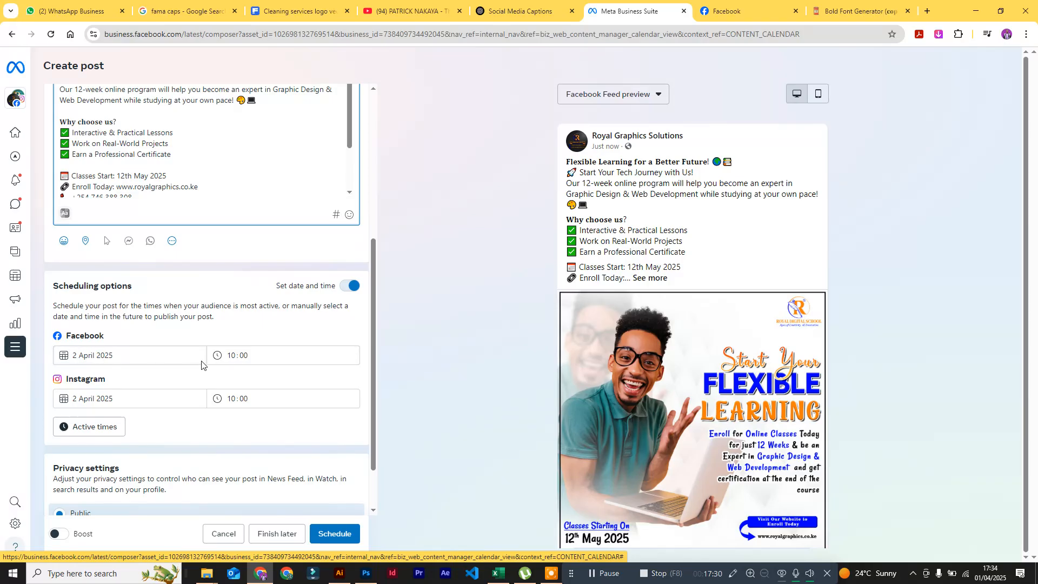
pyautogui.click(236, 358)
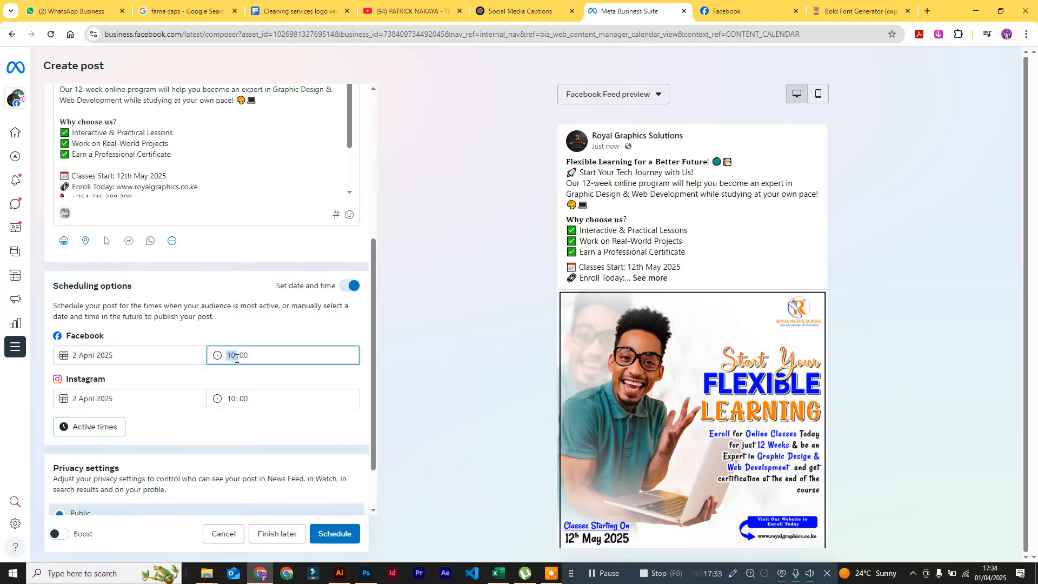
pyautogui.write('0')
pyautogui.click(232, 404)
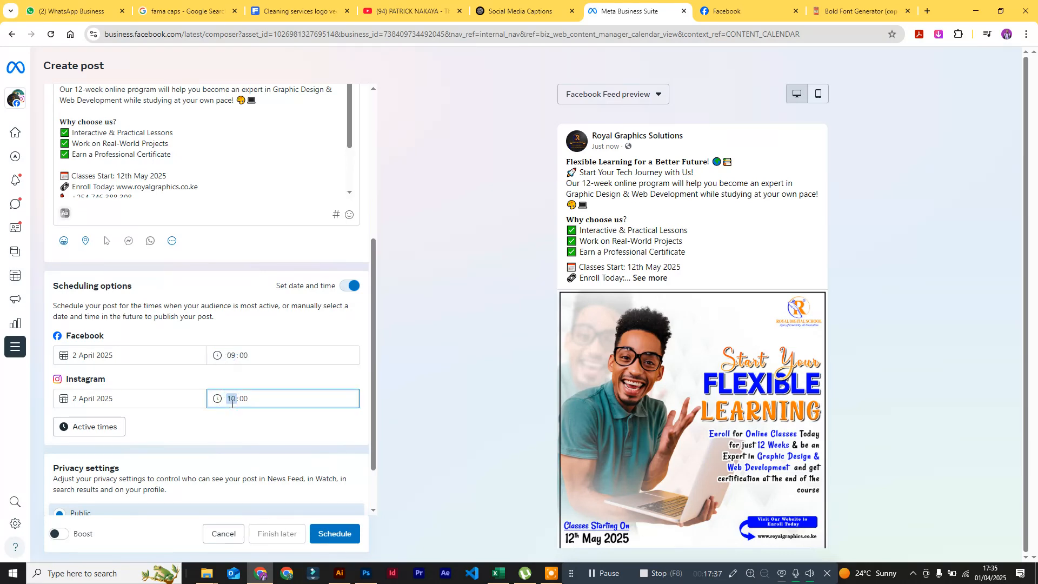
pyautogui.write('09')
pyautogui.click(271, 432)
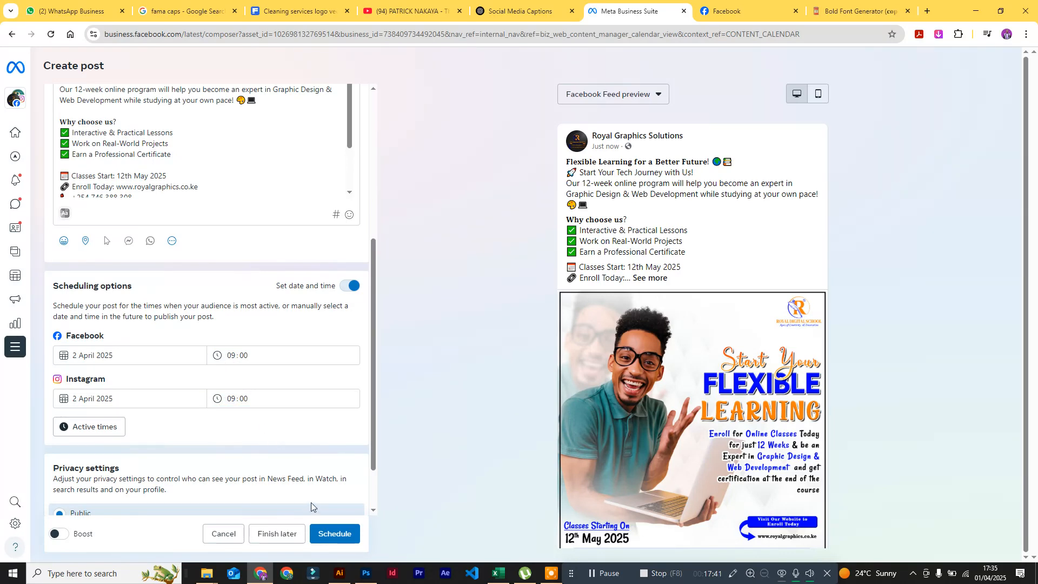
# Step: Schedule the flexible learning post and decline the offer to boost it
pyautogui.click(332, 535)
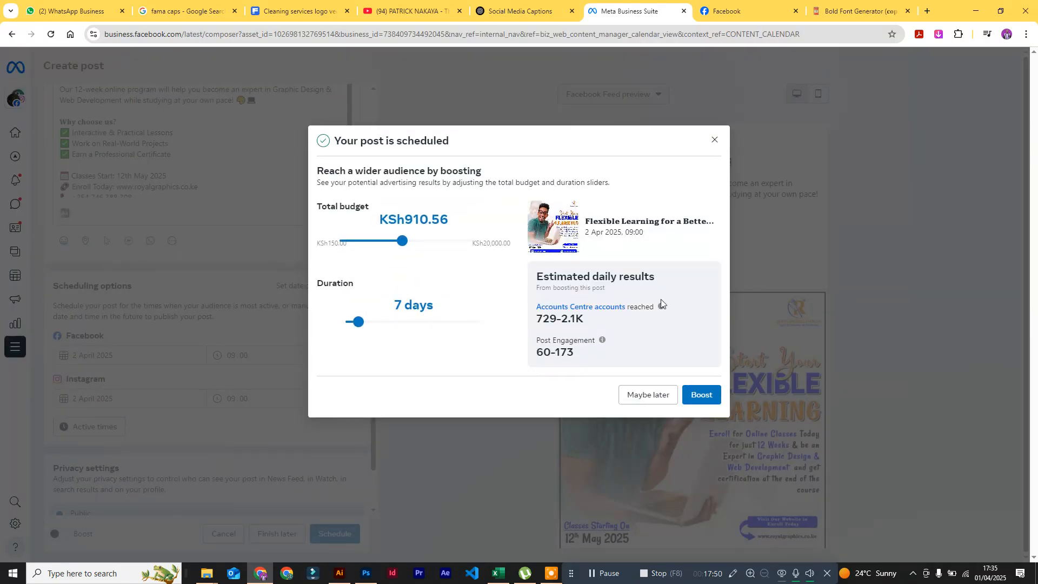
pyautogui.click(640, 393)
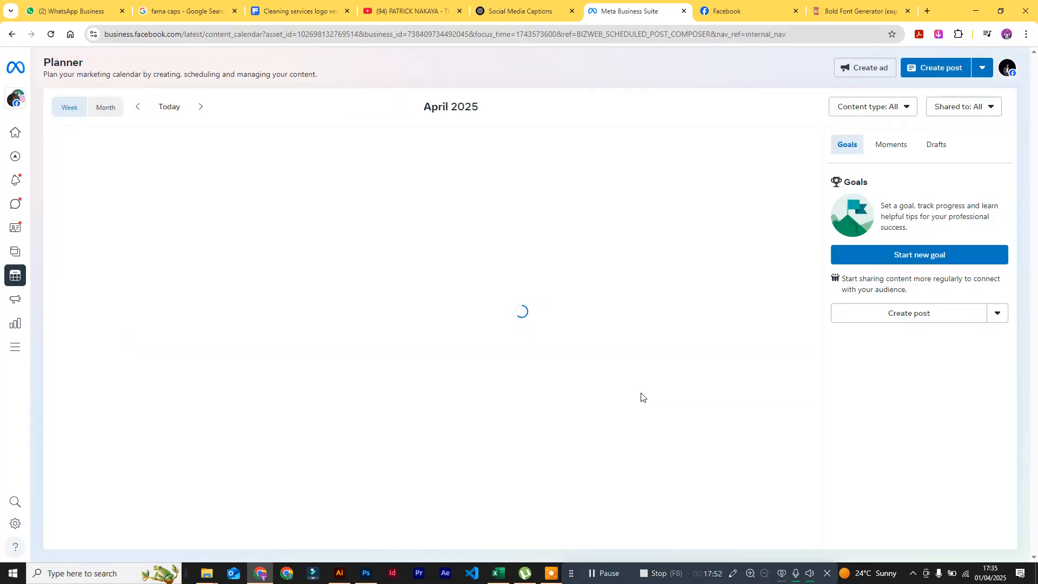
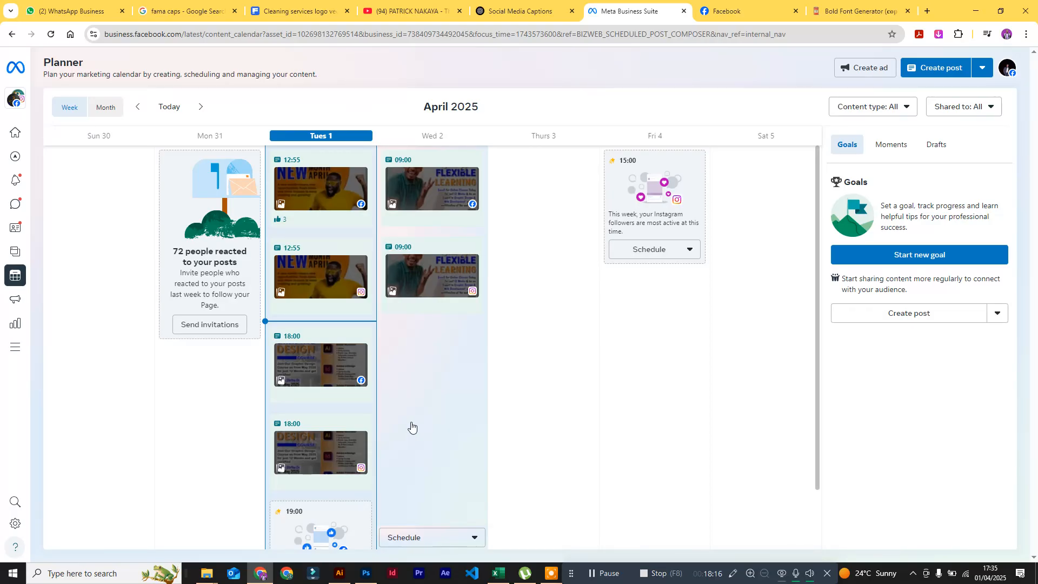
# Step: Switch to Facebook and look over the Royal Graphics Solutions page from its posts up to the cover
pyautogui.click(752, 16)
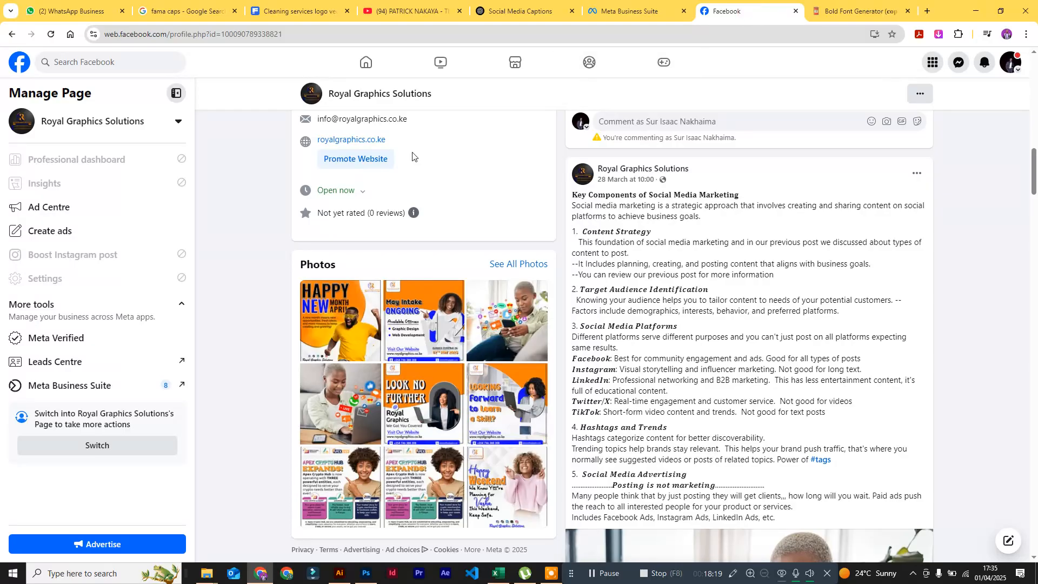
pyautogui.scroll(5, 412, 156)
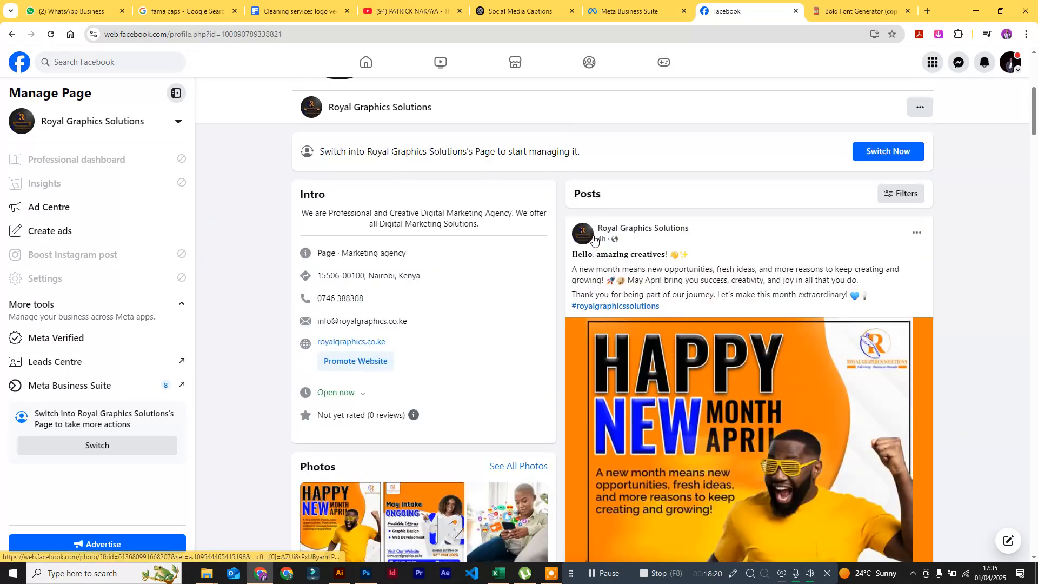
pyautogui.scroll(5, 593, 240)
pyautogui.scroll(-5, 455, 399)
pyautogui.scroll(1, 458, 398)
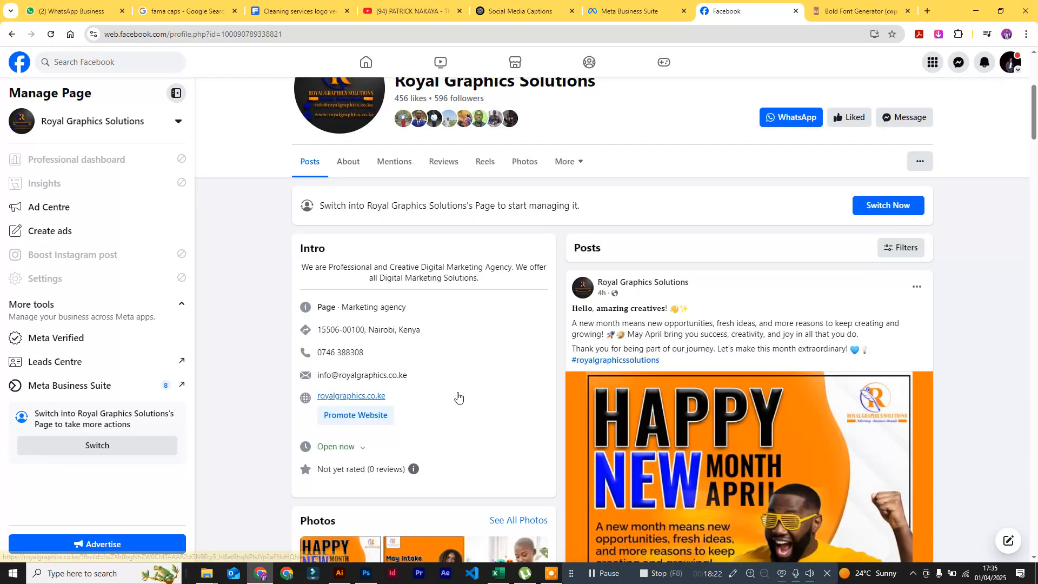
pyautogui.scroll(5, 106, 526)
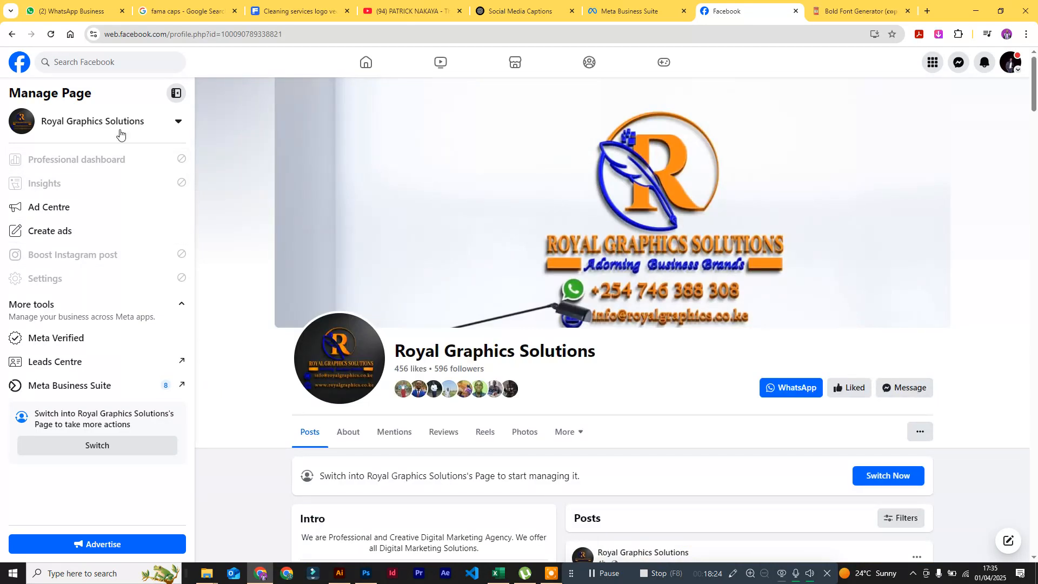
# Step: Switch the active Facebook profile to the Royal Graphics Solutions page
pyautogui.click(117, 122)
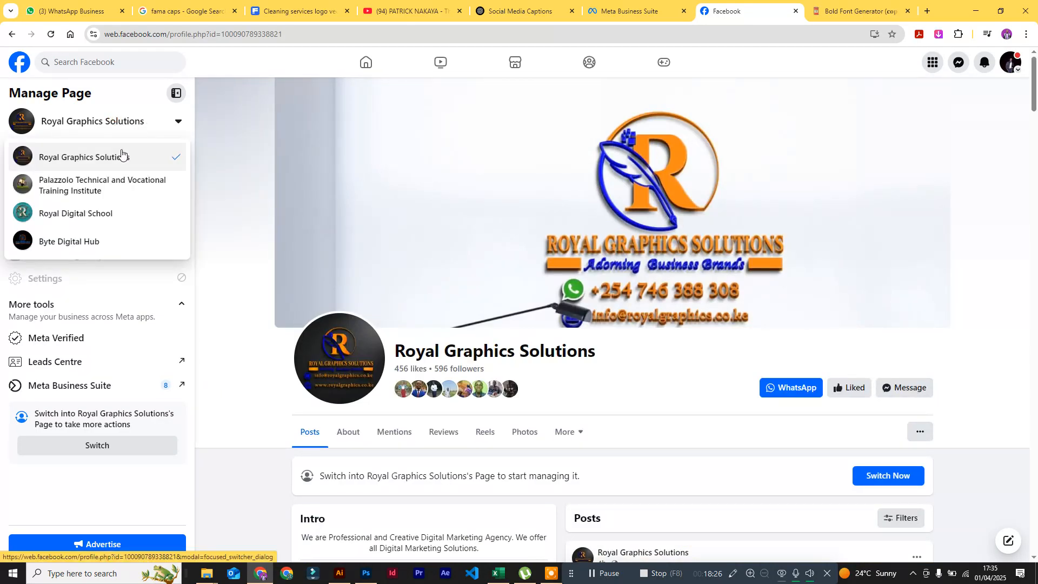
pyautogui.click(121, 155)
pyautogui.scroll(-4, 1002, 112)
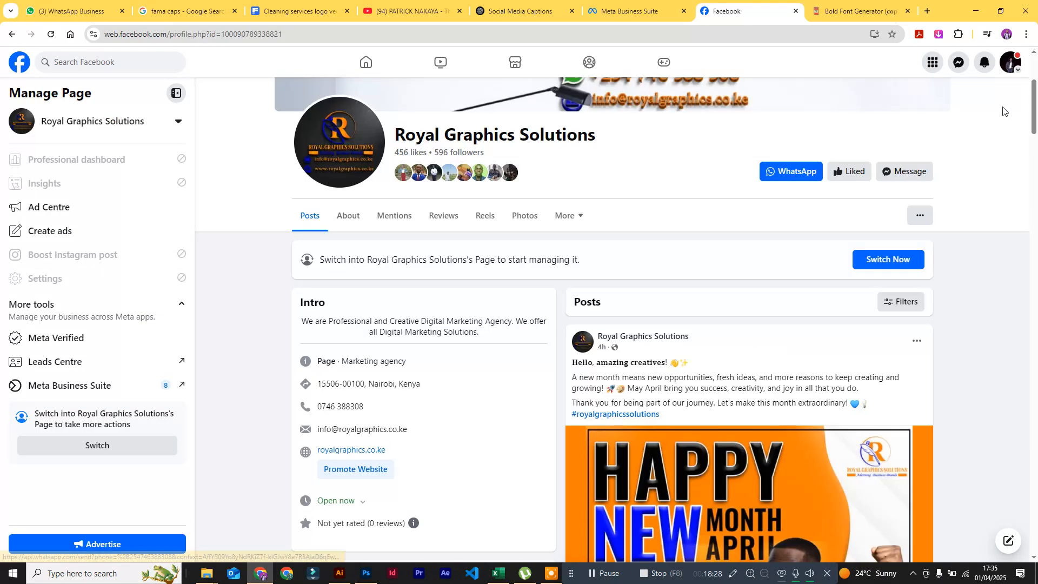
pyautogui.click(1010, 62)
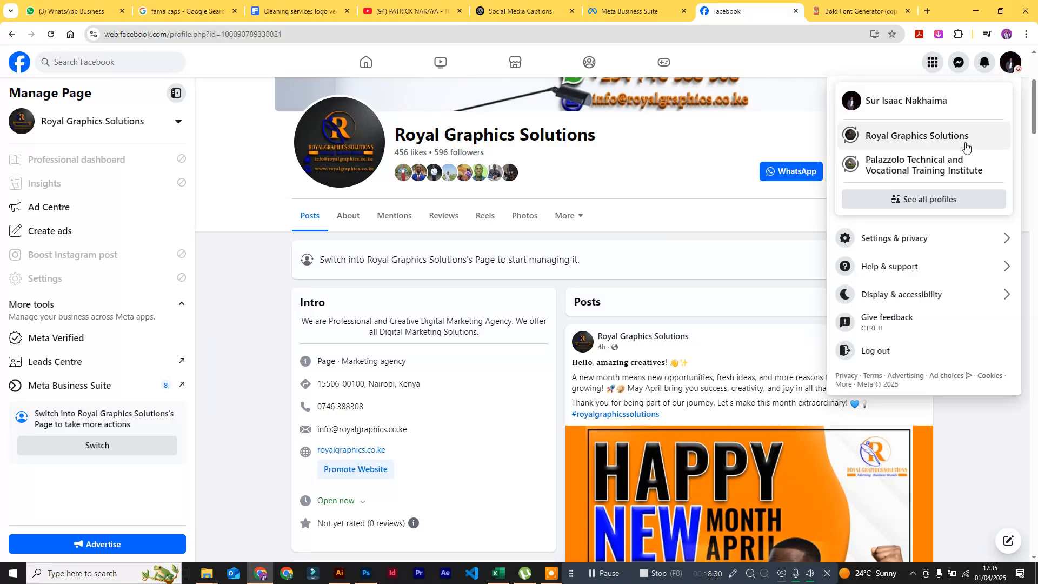
pyautogui.click(910, 142)
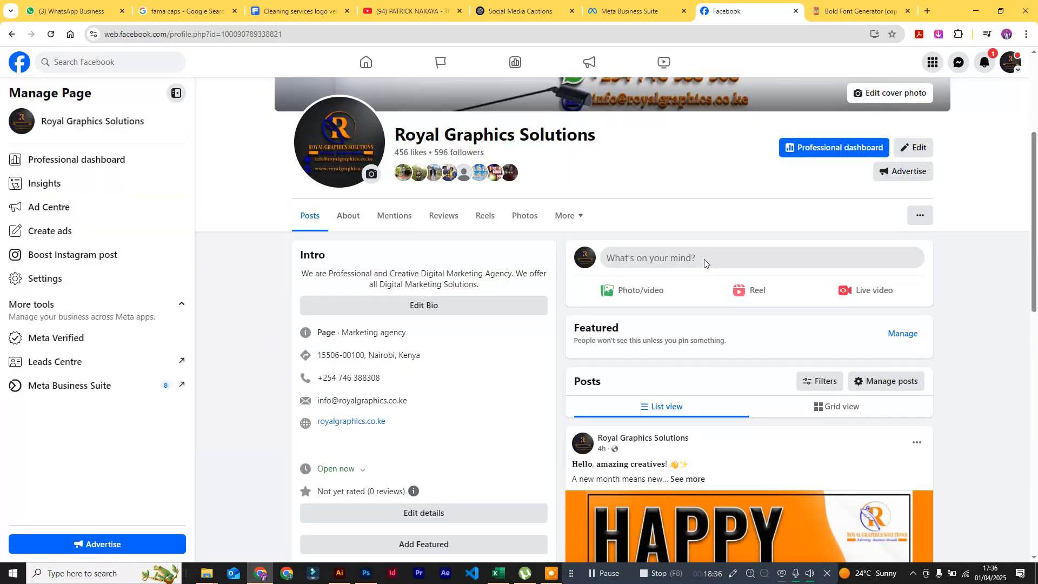
# Step: Expand the full caption of the Happy New Month April post and read it
pyautogui.scroll(-3, 703, 258)
pyautogui.click(687, 317)
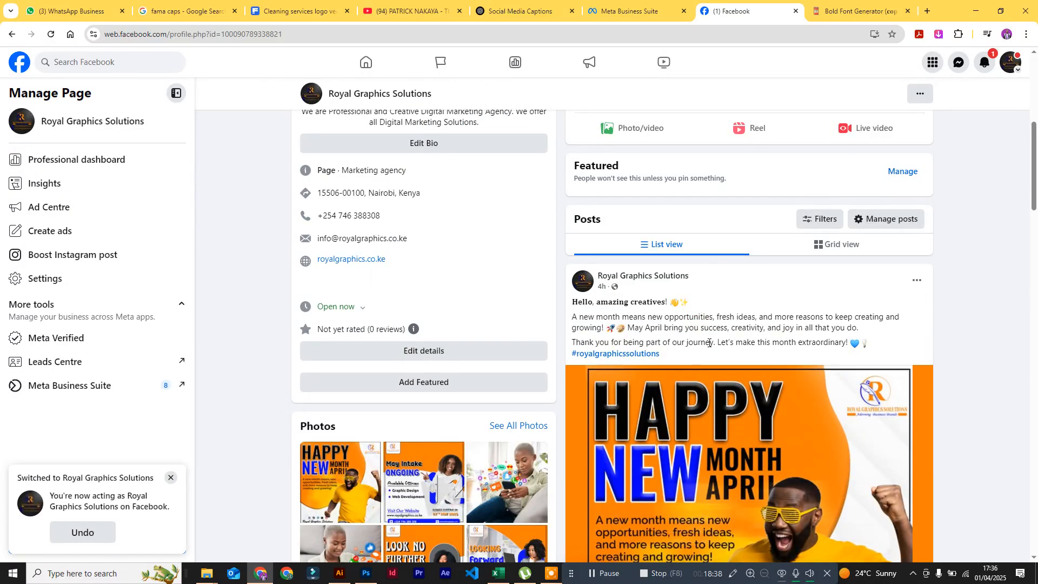
pyautogui.scroll(-5, 705, 346)
pyautogui.scroll(3, 708, 354)
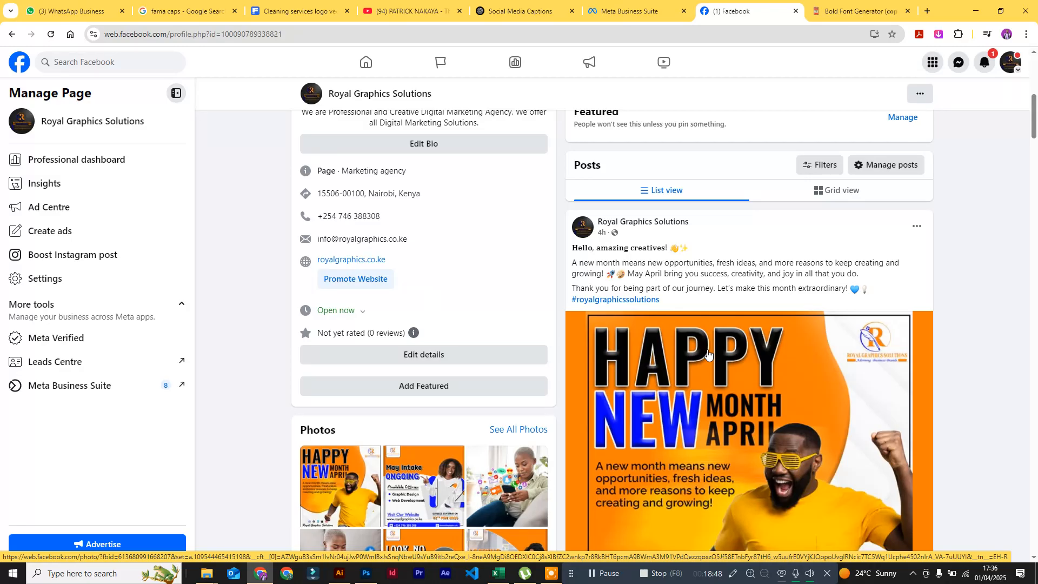
pyautogui.click(95, 18)
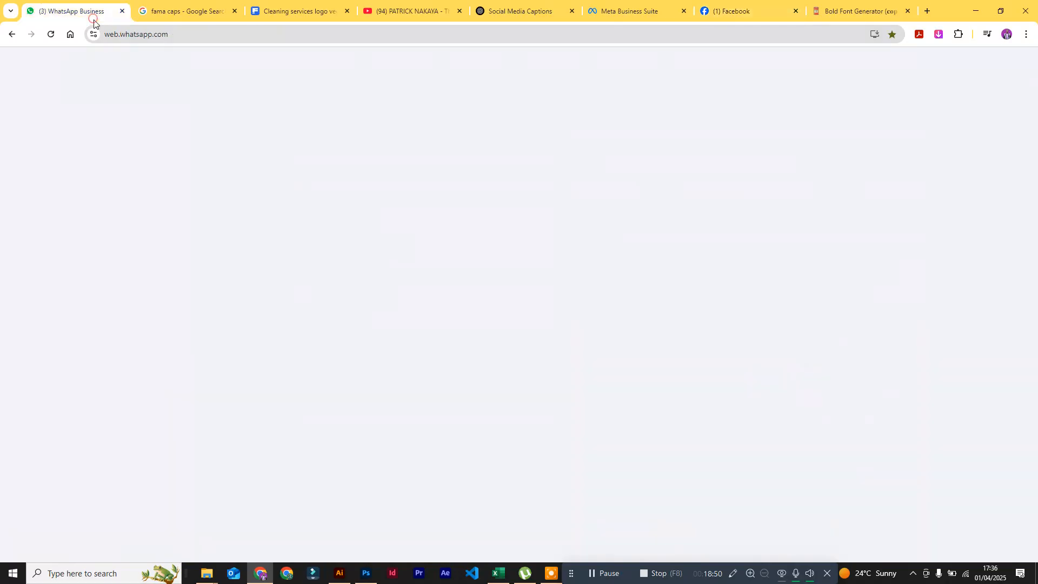
pyautogui.click(855, 11)
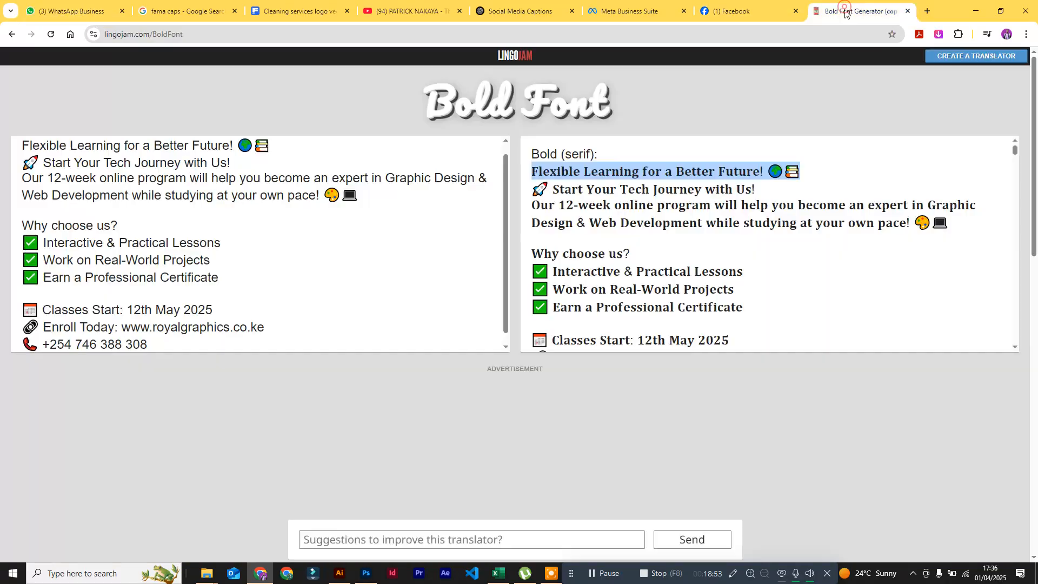
pyautogui.click(724, 12)
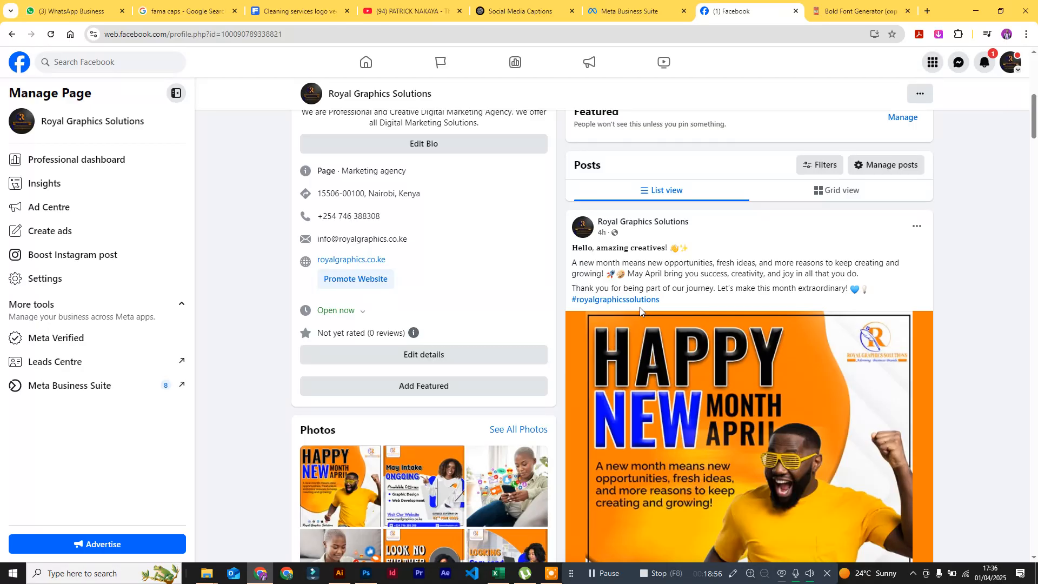
# Step: Examine the April post's artwork, its insights and boost options, and the page's management tools
pyautogui.scroll(-5, 640, 307)
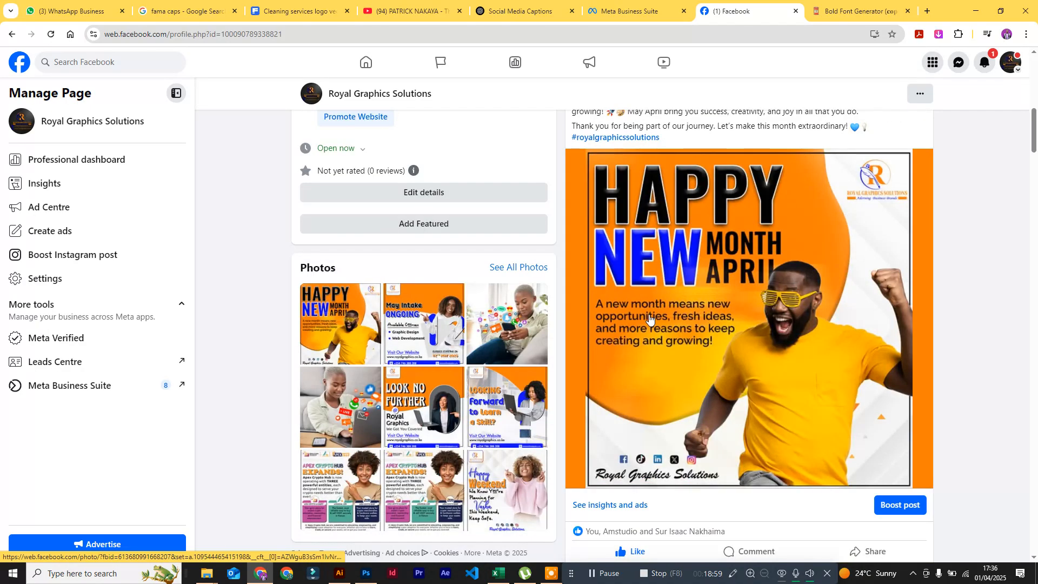
pyautogui.scroll(6, 668, 318)
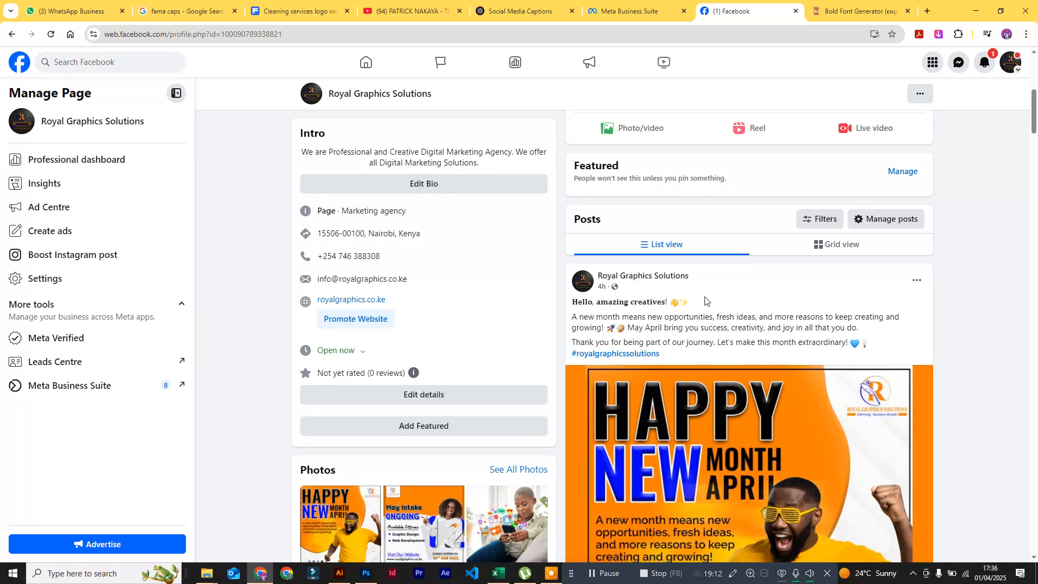
pyautogui.scroll(3, 705, 301)
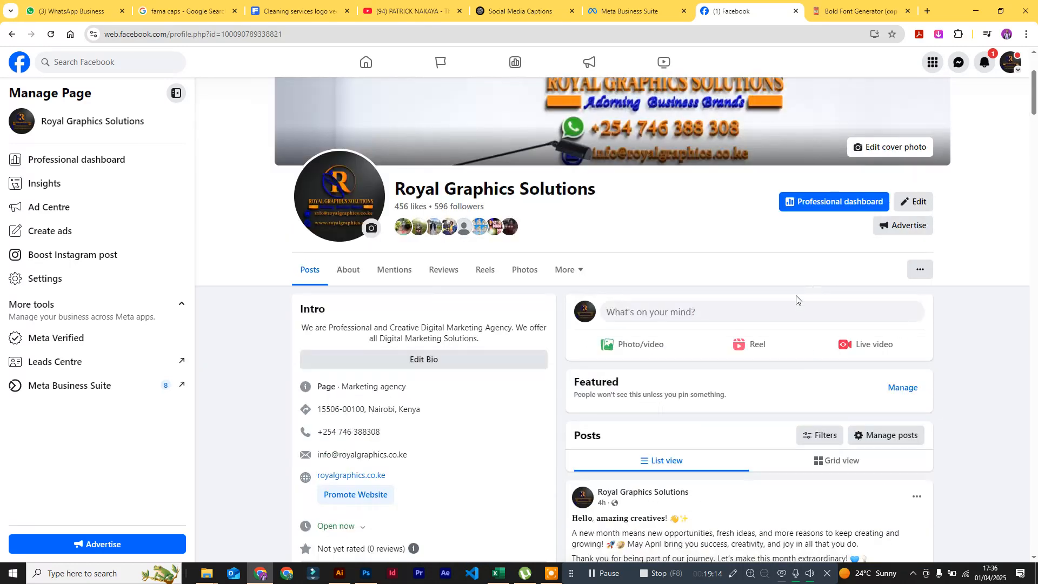
pyautogui.scroll(-2, 780, 347)
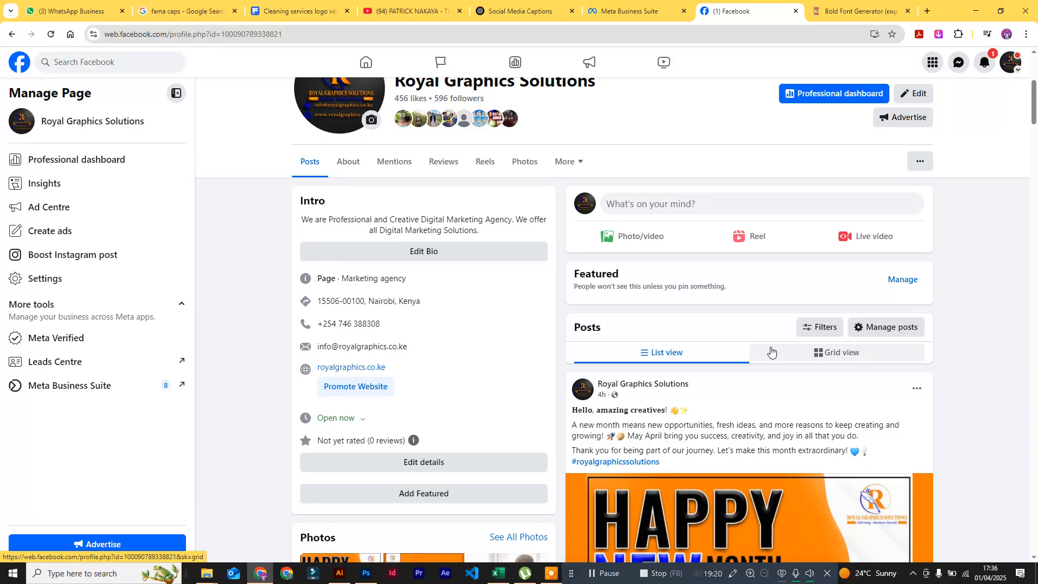
pyautogui.scroll(-5, 771, 352)
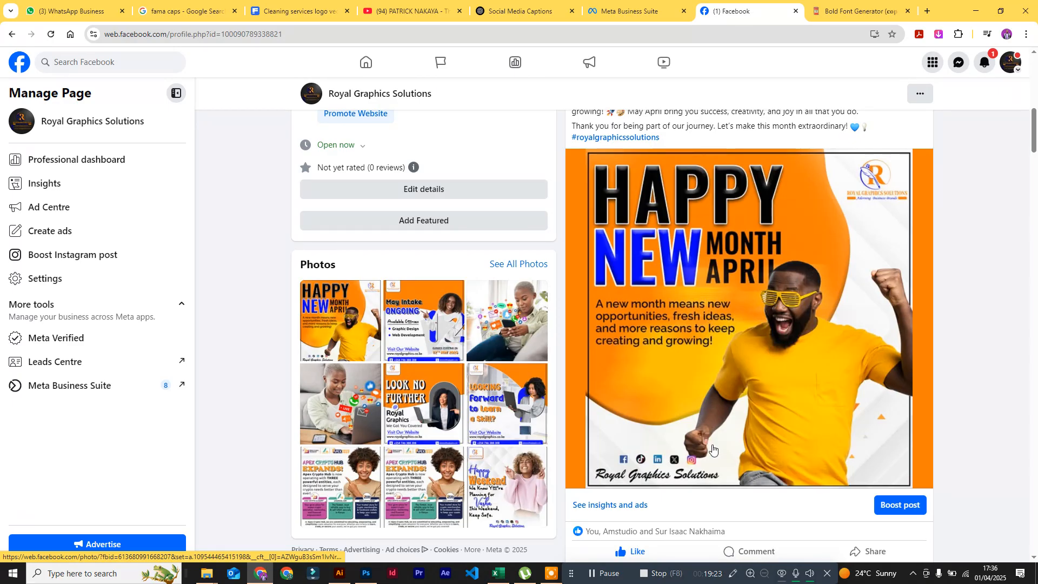
pyautogui.scroll(2, 713, 449)
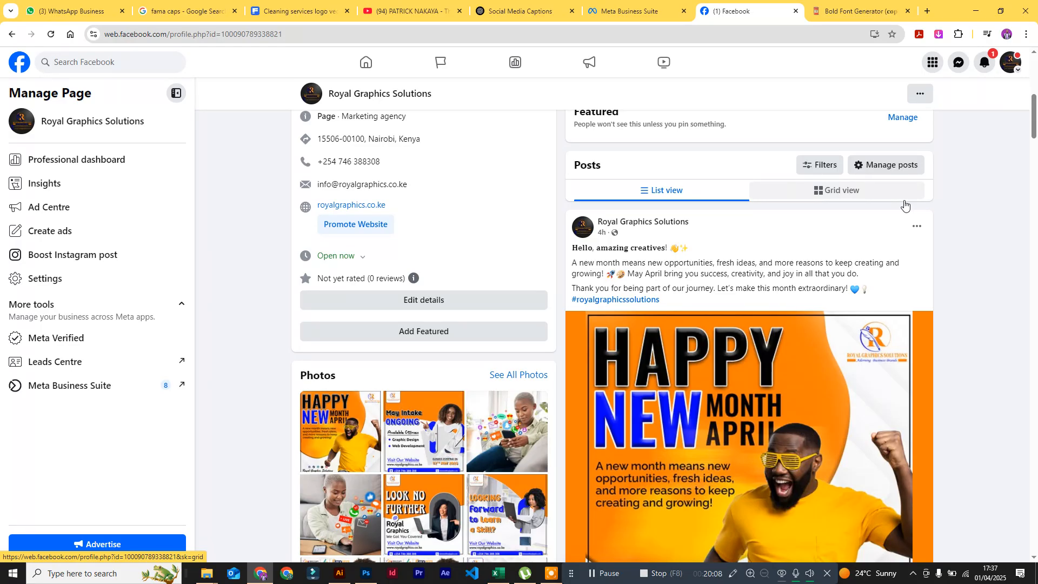
# Step: Switch back to the personal Facebook profile and open its home feed
pyautogui.click(1012, 64)
pyautogui.click(941, 147)
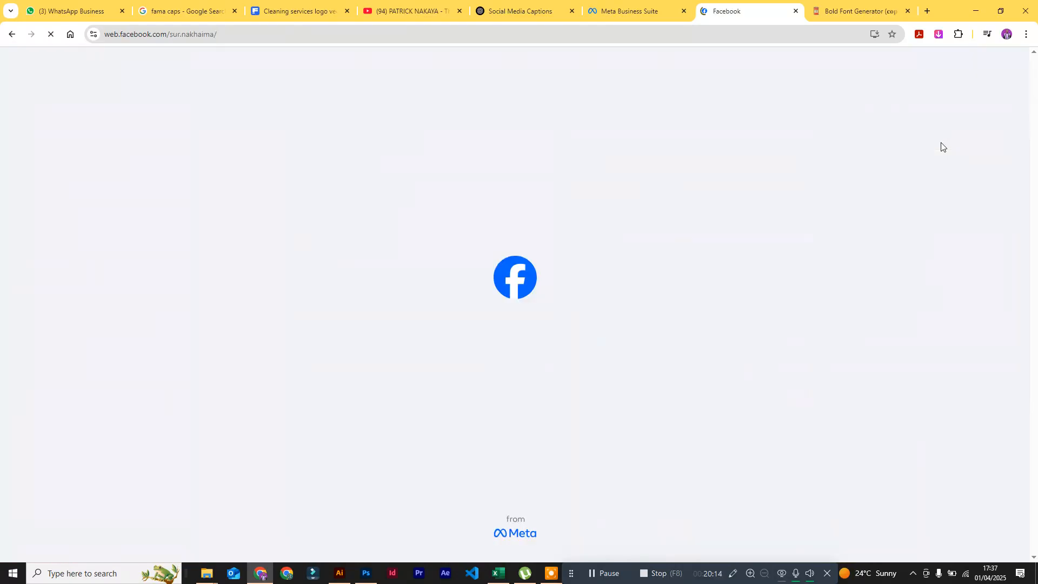
pyautogui.scroll(-4, 657, 303)
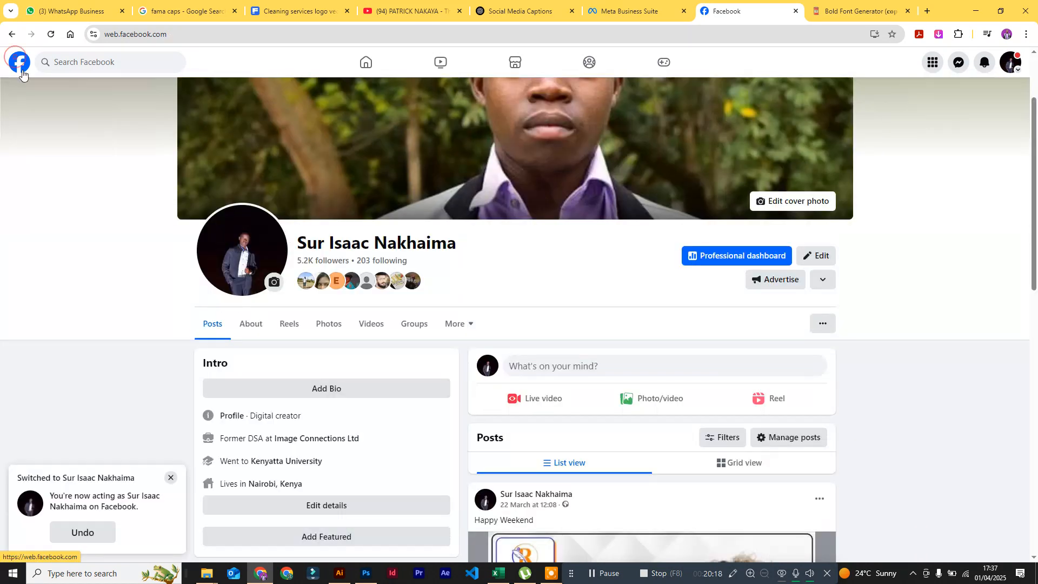
pyautogui.click(21, 70)
pyautogui.scroll(-3, 447, 407)
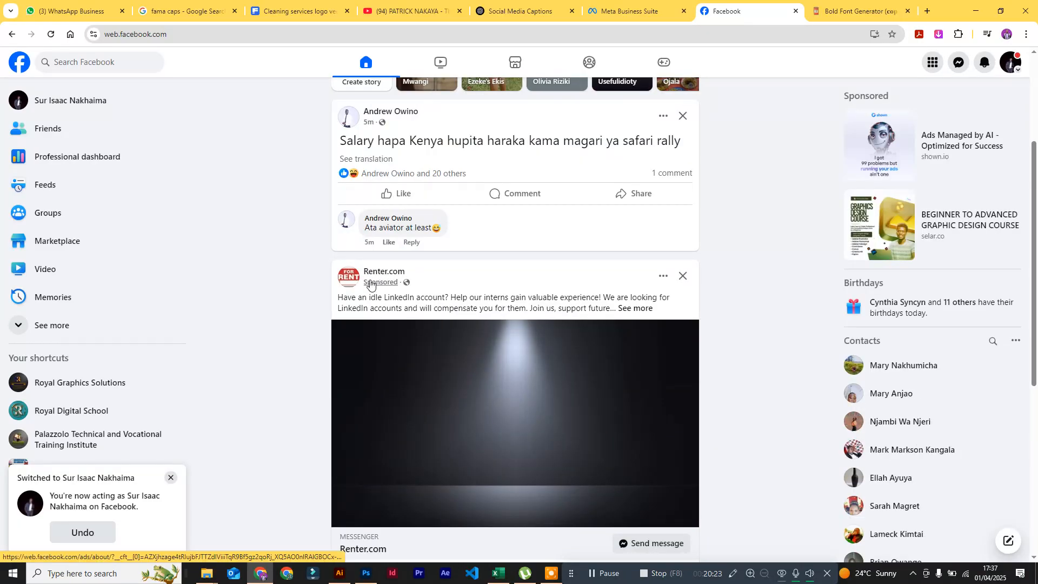
# Step: Examine the sponsored posts in the feed, including the Renter.com and Alibaba.com ads and their call-to-action options
pyautogui.moveTo(381, 273)
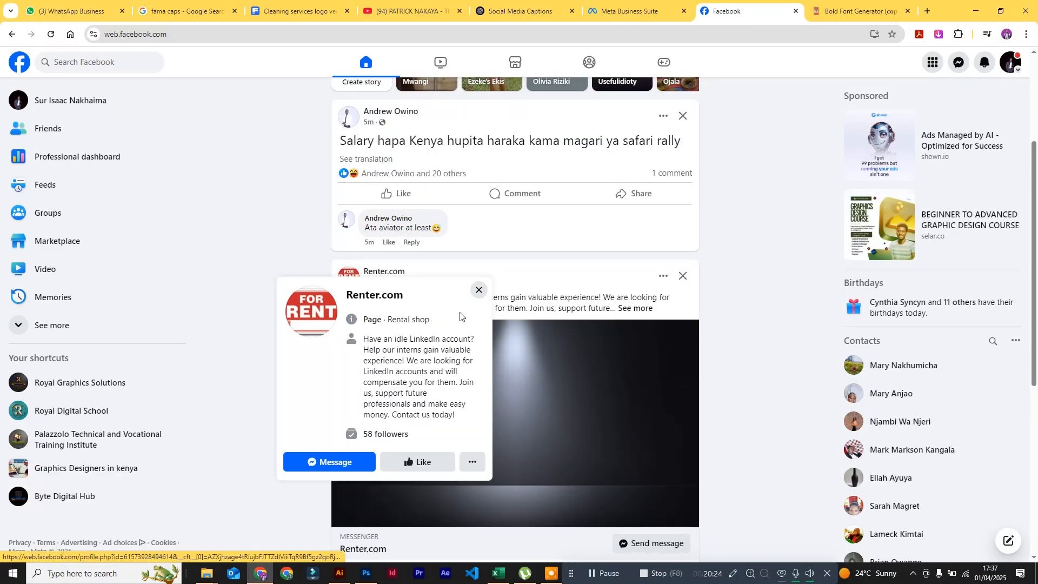
pyautogui.scroll(-3, 410, 260)
pyautogui.click(479, 128)
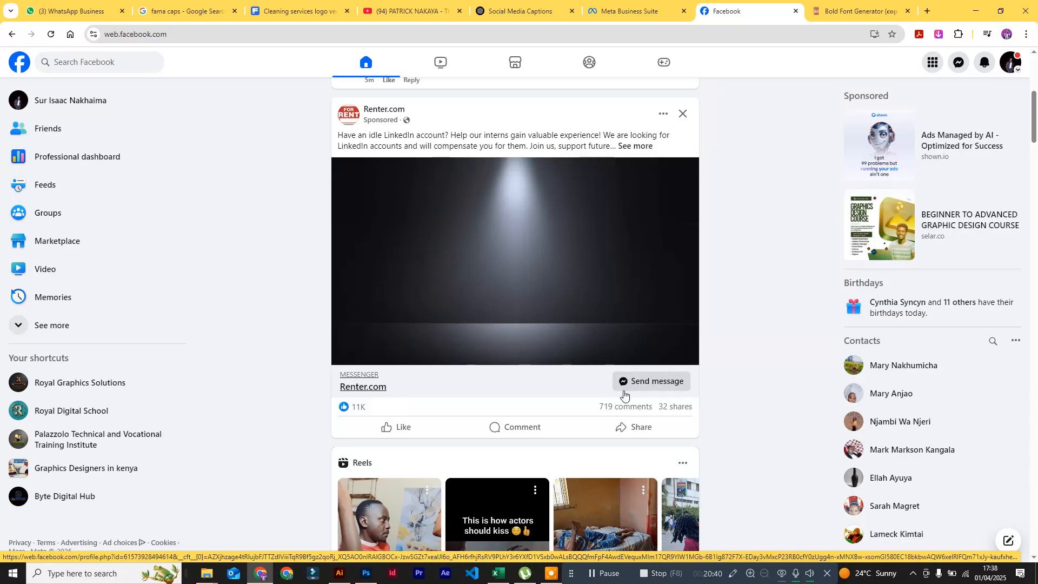
pyautogui.scroll(-4, 621, 394)
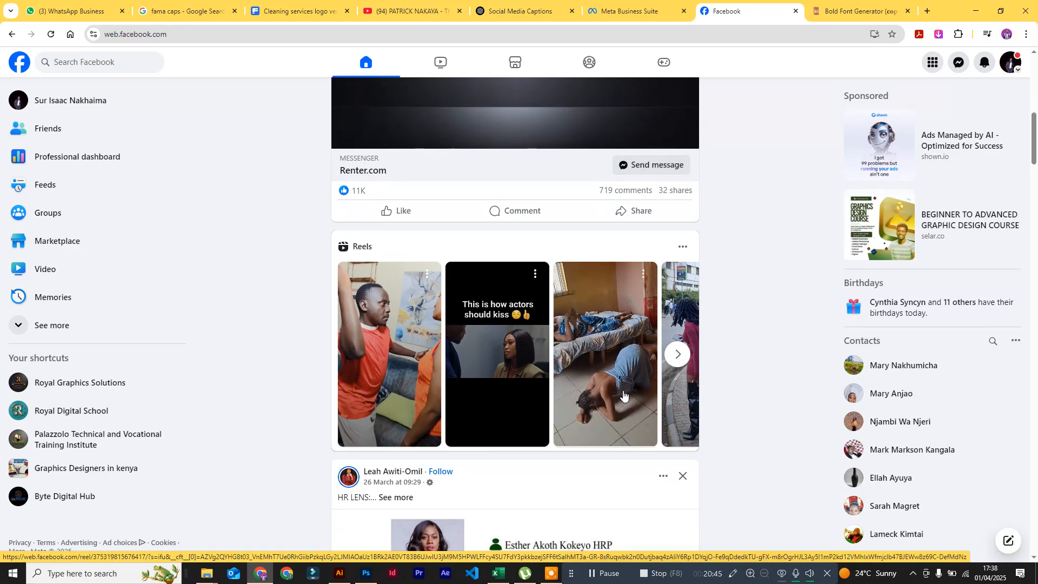
pyautogui.scroll(-6, 623, 395)
pyautogui.scroll(-7, 623, 395)
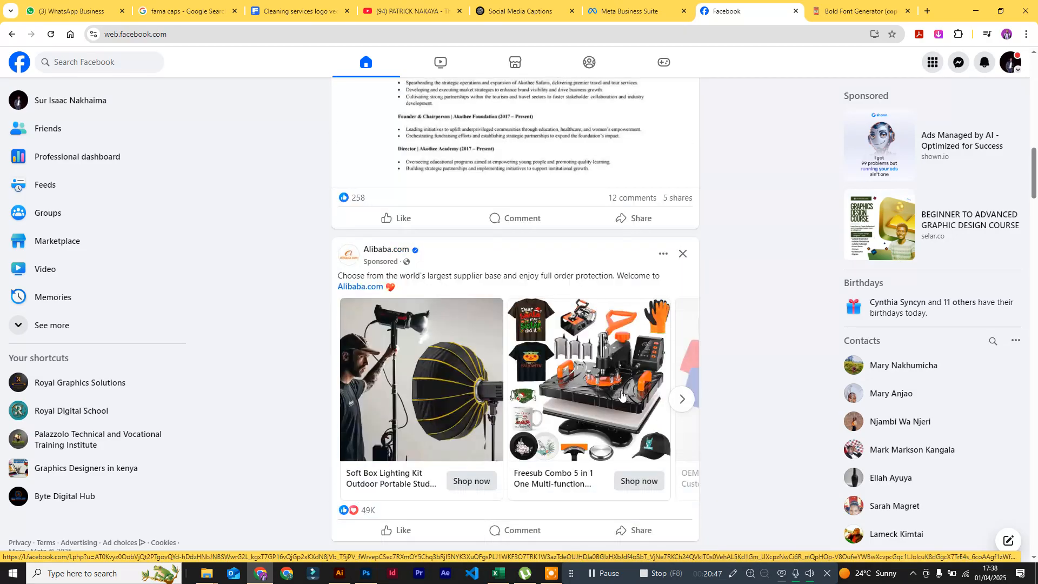
pyautogui.scroll(-1, 592, 486)
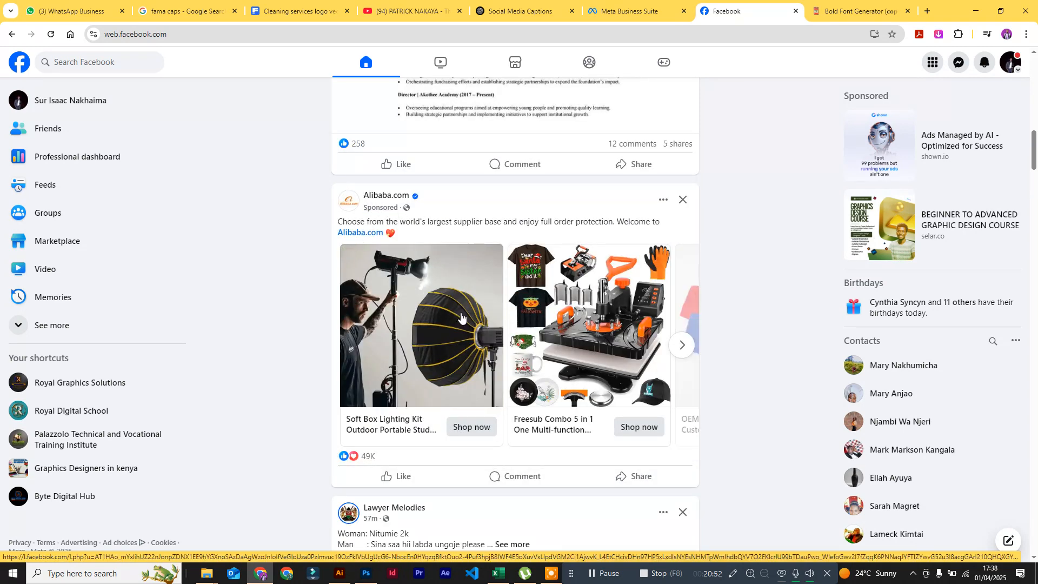
# Step: Examine more sponsored posts further down the home feed, including the Athena ad and its Learn more call to action
pyautogui.scroll(-5, 429, 386)
pyautogui.scroll(-7, 427, 389)
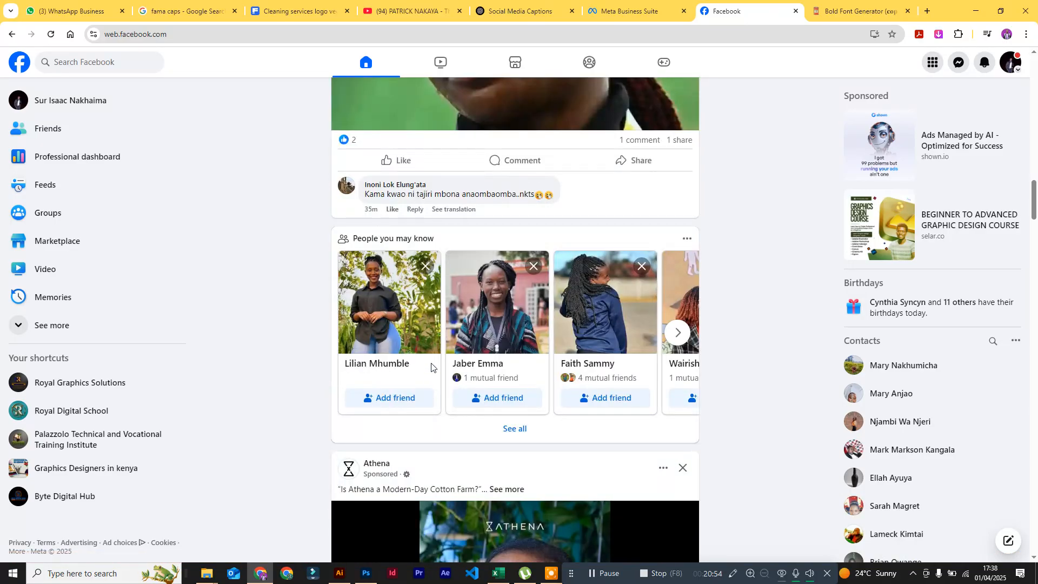
pyautogui.scroll(-3, 431, 364)
pyautogui.scroll(-7, 554, 382)
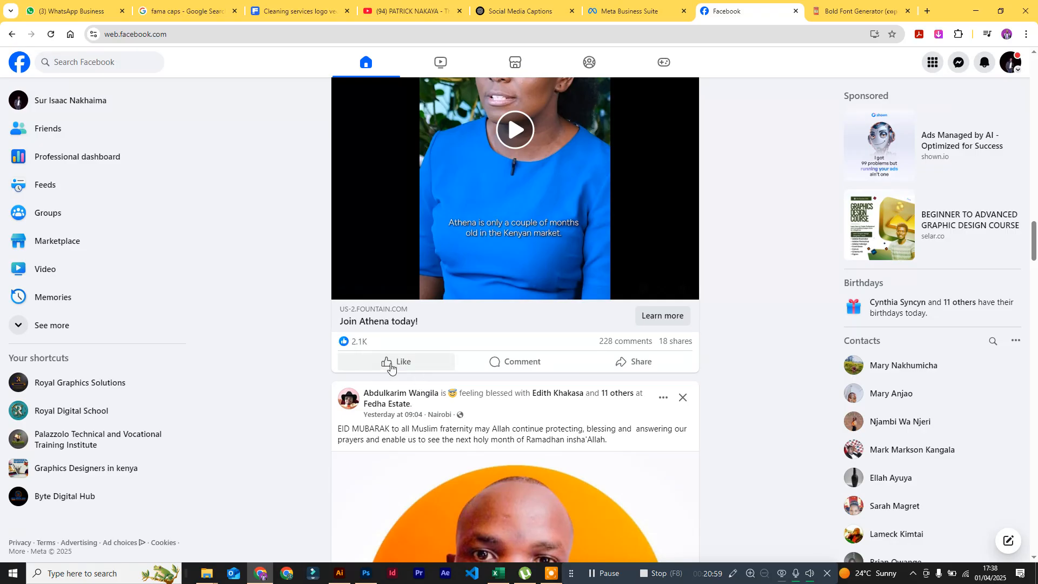
pyautogui.scroll(-7, 588, 474)
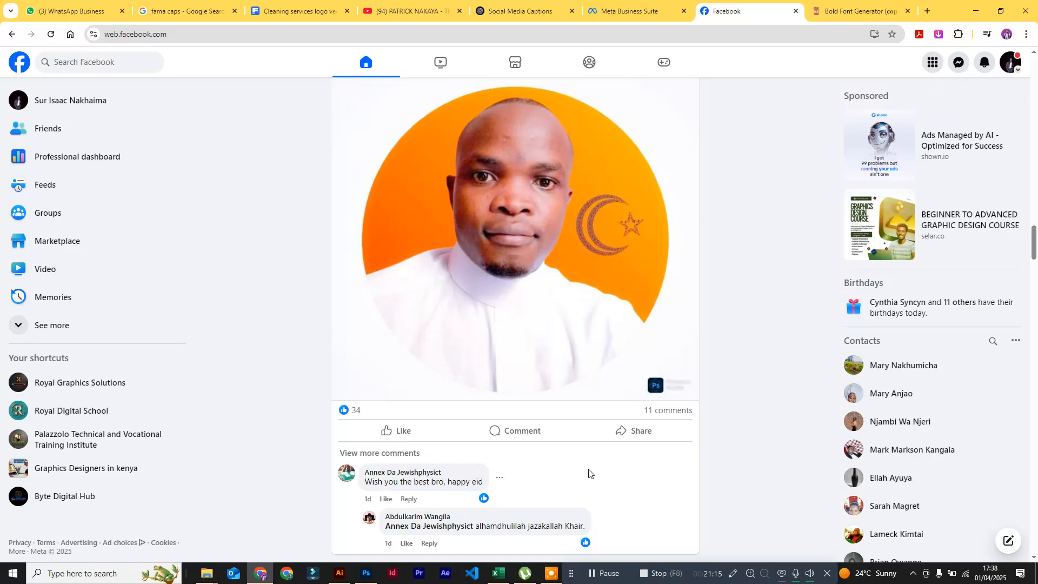
# Step: Switch to the Royal Graphics Solutions profile and open its business page
pyautogui.click(633, 11)
pyautogui.click(728, 11)
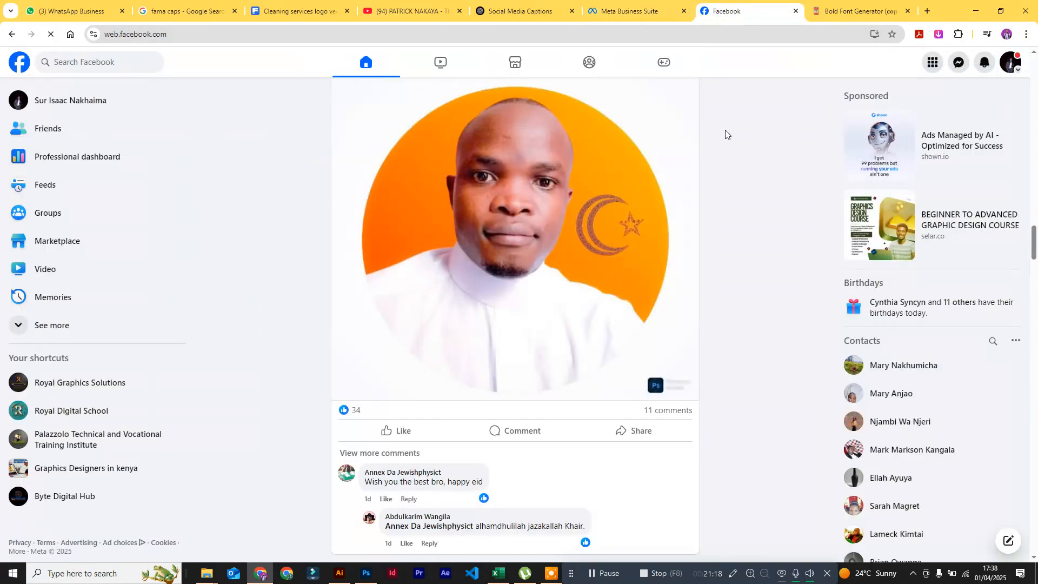
pyautogui.click(1010, 62)
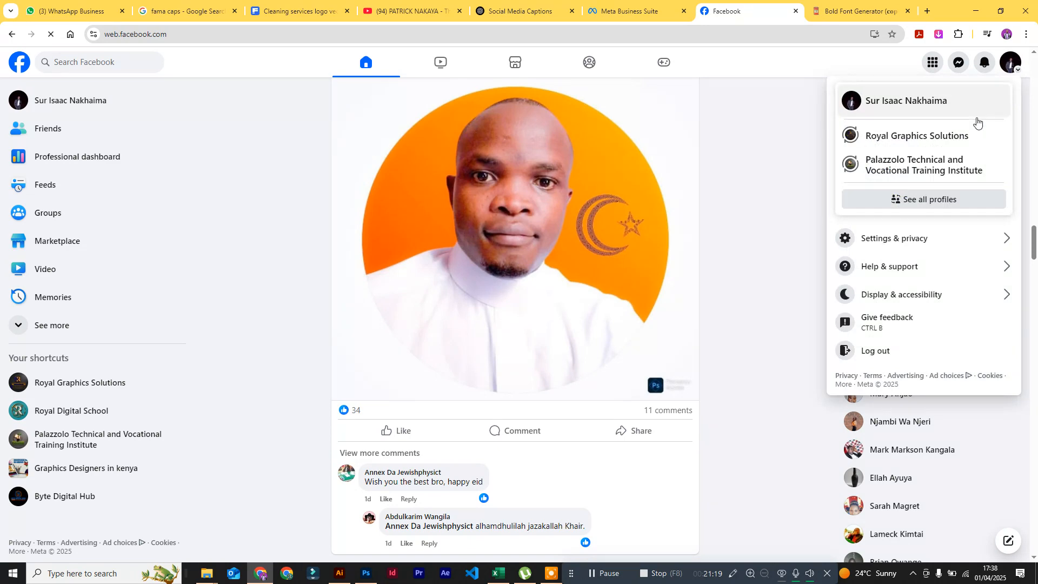
pyautogui.click(906, 139)
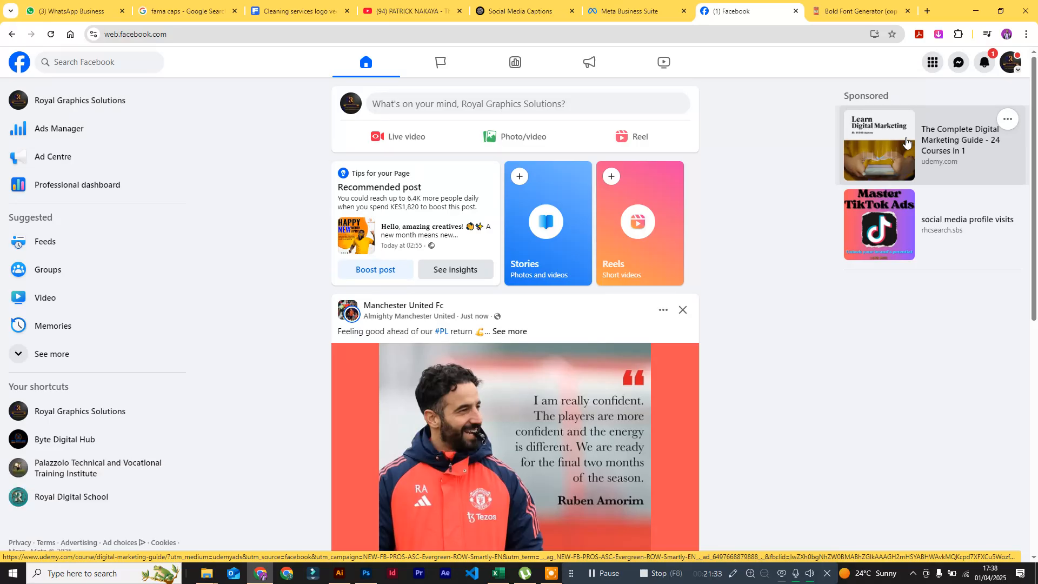
pyautogui.click(349, 103)
# Step: Expand the caption of the page's Happy New Month April post and examine its artwork and boost option
pyautogui.scroll(-10, 688, 424)
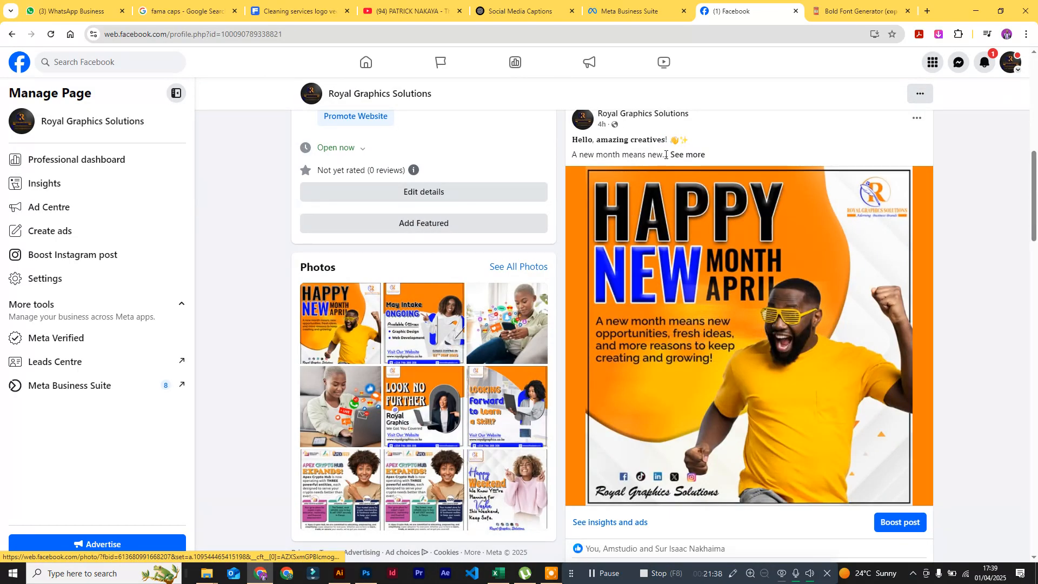
pyautogui.click(687, 155)
pyautogui.scroll(-4, 759, 256)
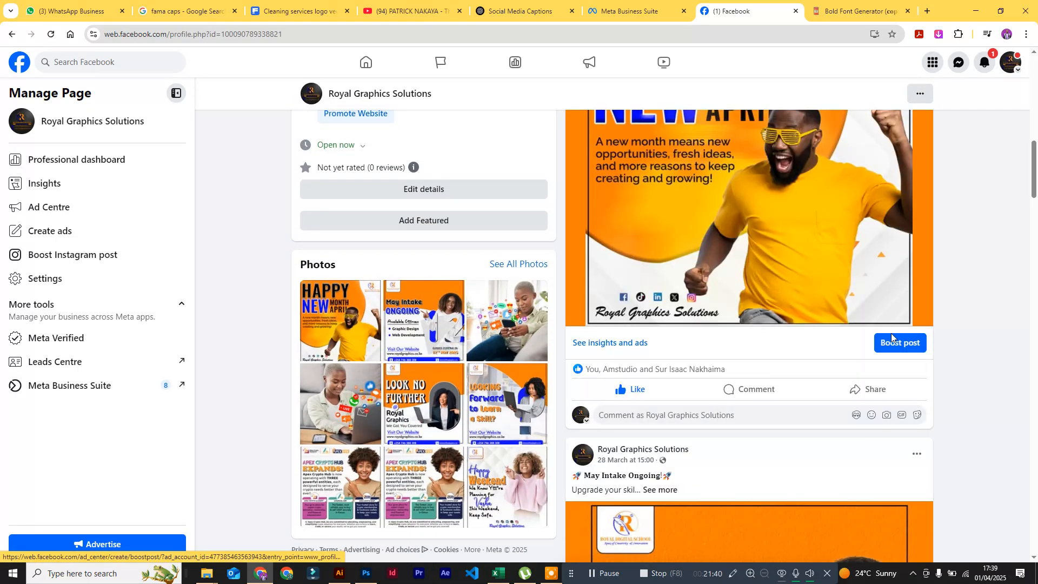
pyautogui.scroll(2, 834, 390)
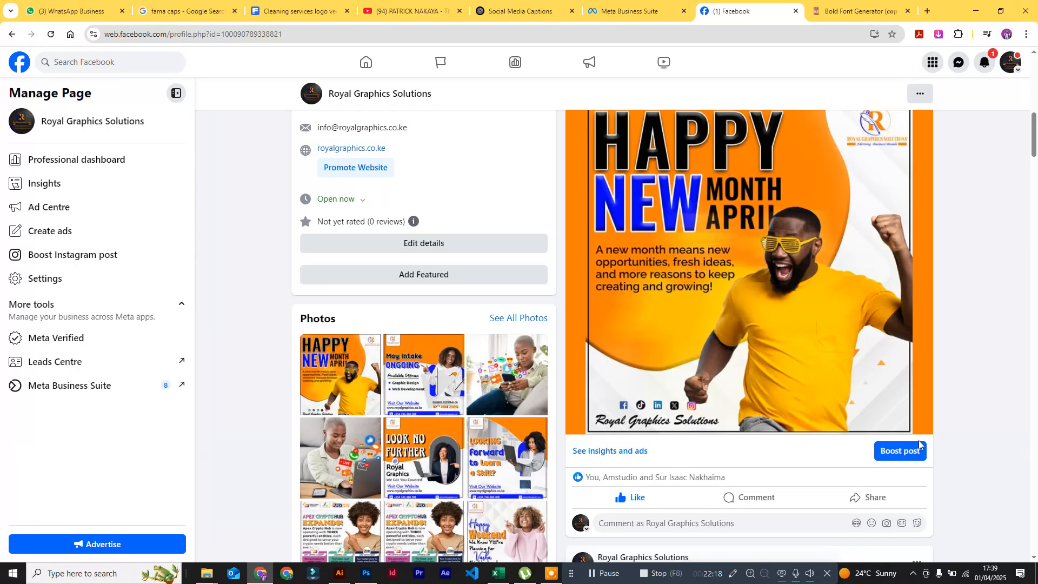
# Step: Like the May Intake Ongoing post as the page and expand its full caption
pyautogui.scroll(-5, 925, 454)
pyautogui.scroll(-3, 933, 480)
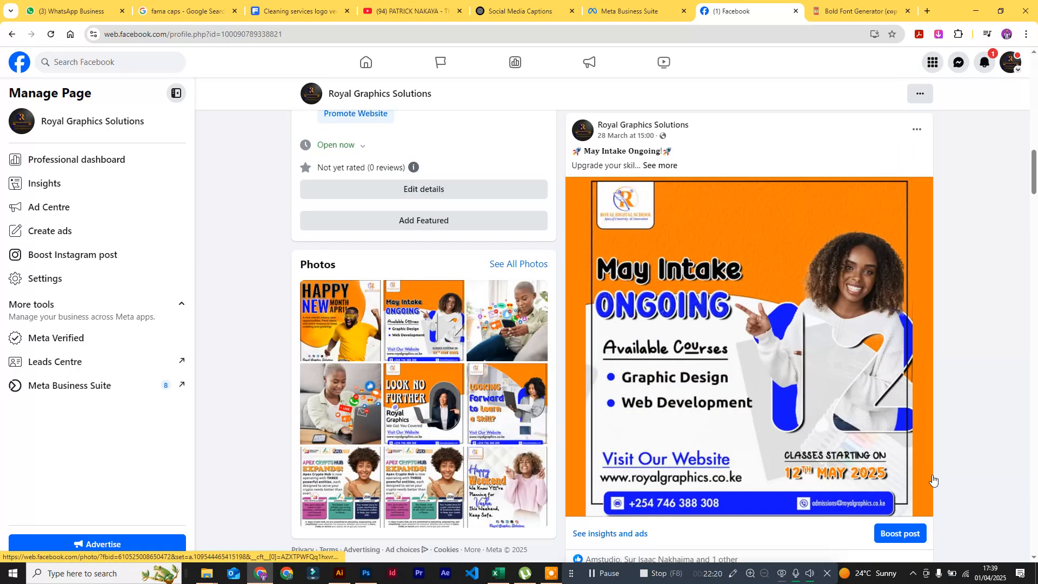
pyautogui.scroll(-1, 858, 464)
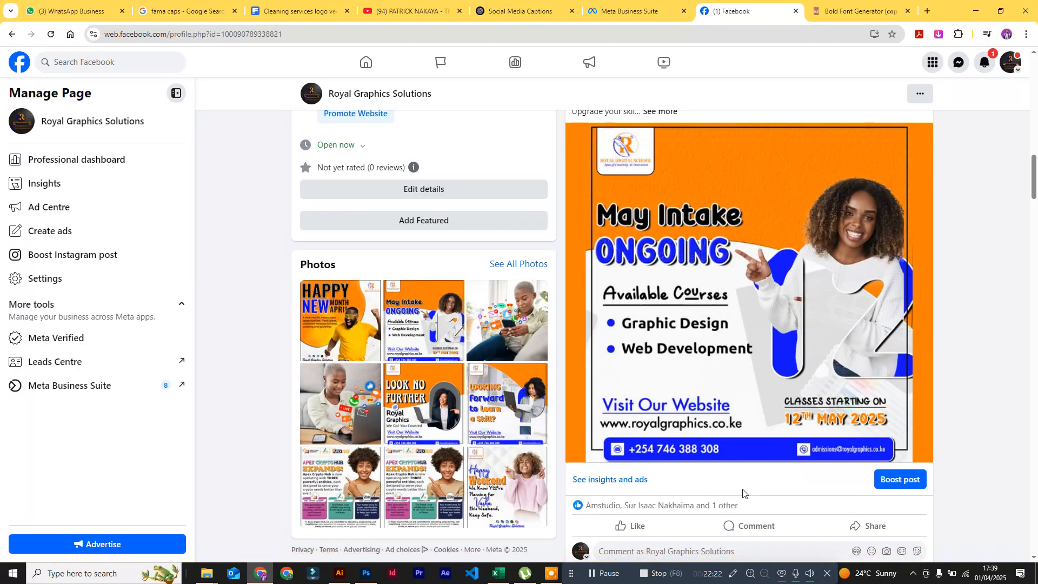
pyautogui.click(643, 526)
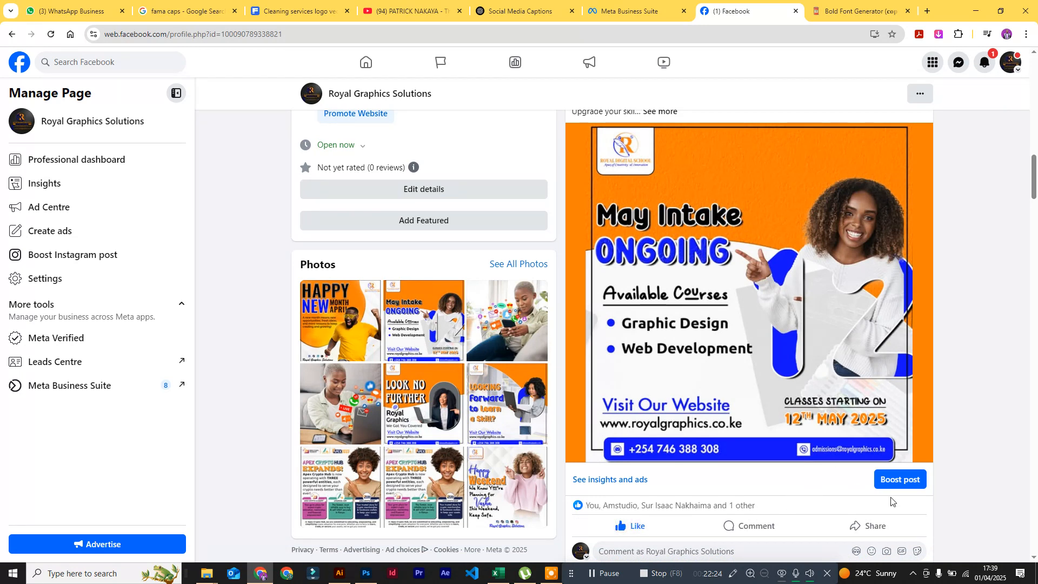
pyautogui.scroll(3, 762, 408)
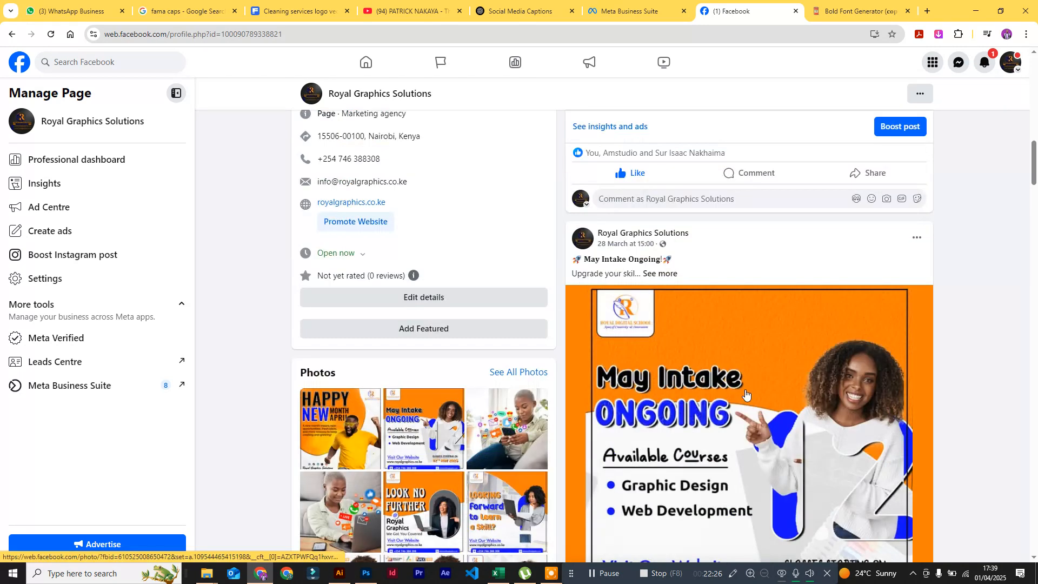
pyautogui.click(664, 273)
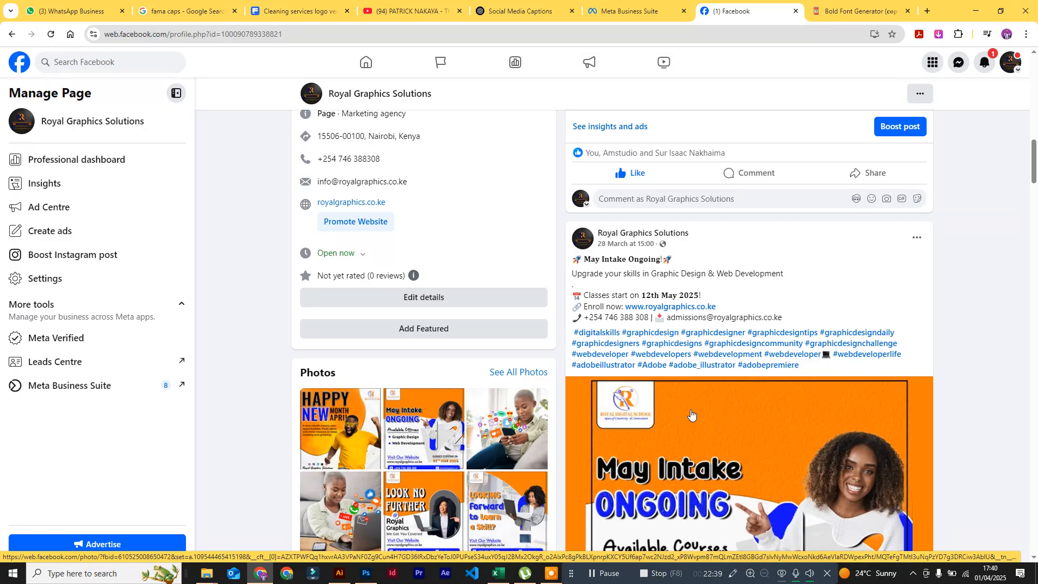
# Step: Start boosting the May Intake Ongoing post, declining the simplified Ads Manager offer, and open the ad's goal choices
pyautogui.scroll(-5, 730, 414)
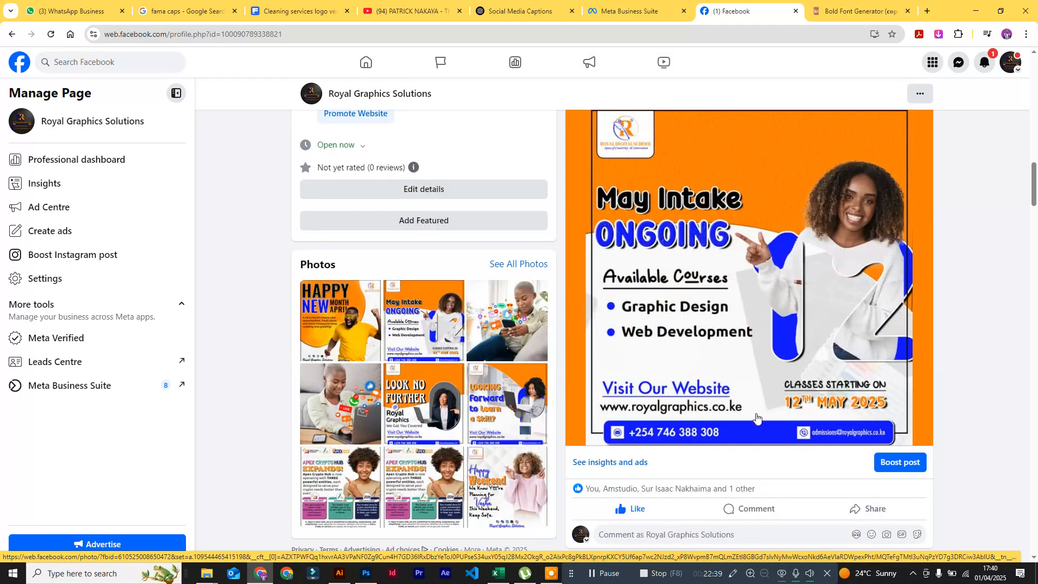
pyautogui.click(887, 465)
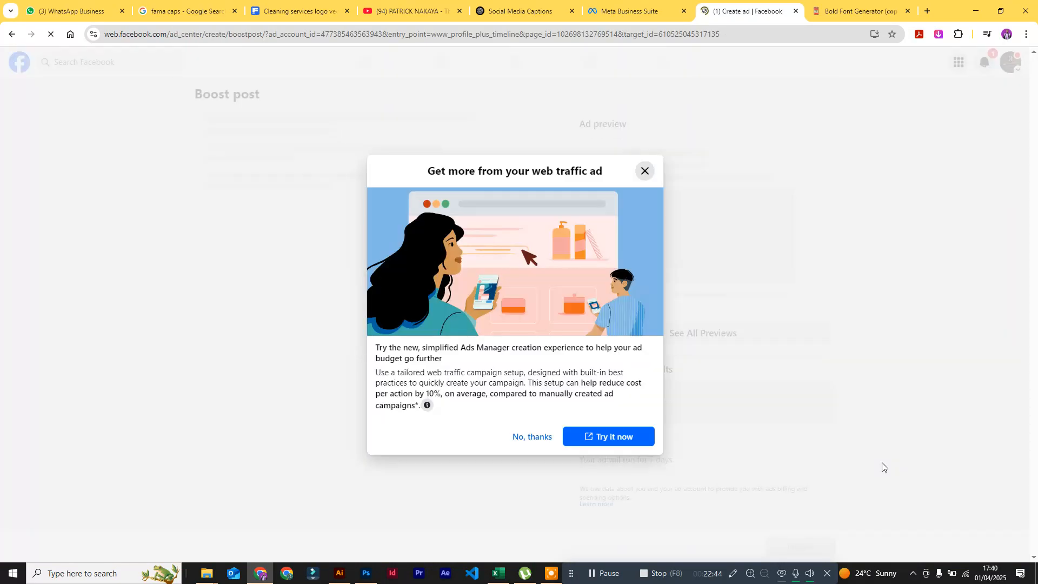
pyautogui.click(535, 437)
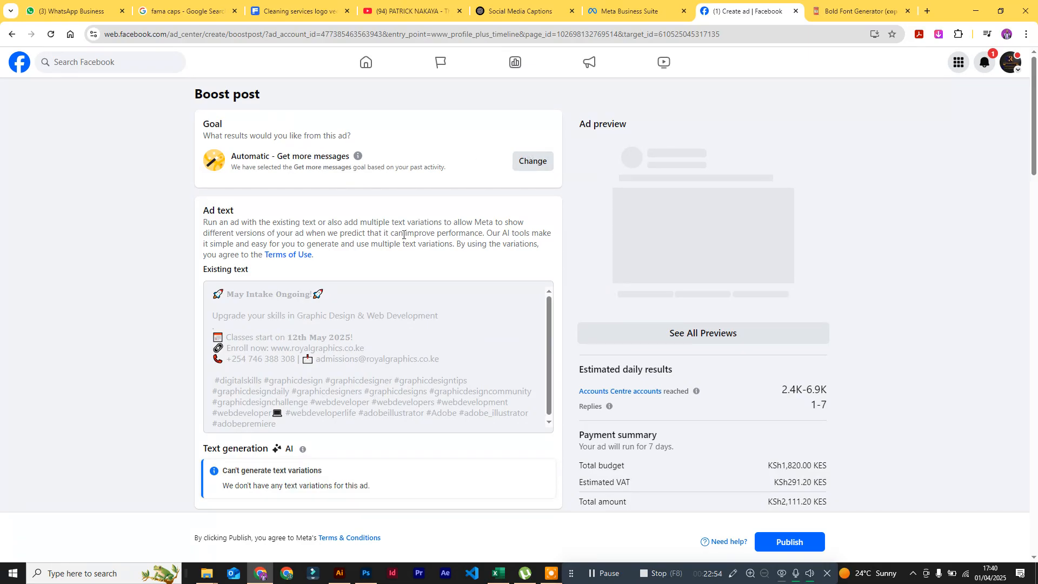
pyautogui.click(535, 164)
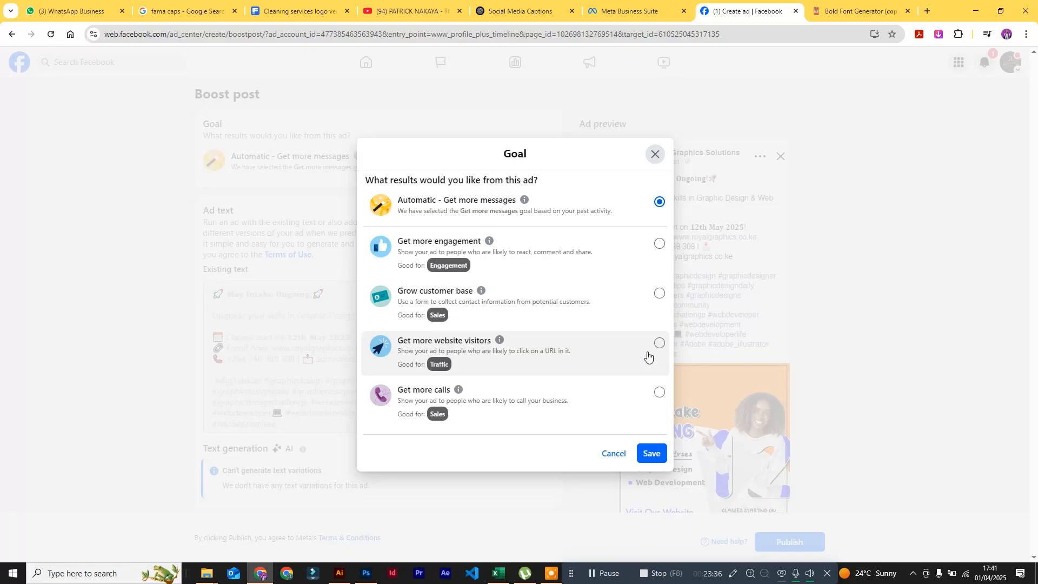
# Step: Search the web for "tuko" in a new browser tab and open the Tuko News site
pyautogui.click(927, 11)
pyautogui.click(836, 33)
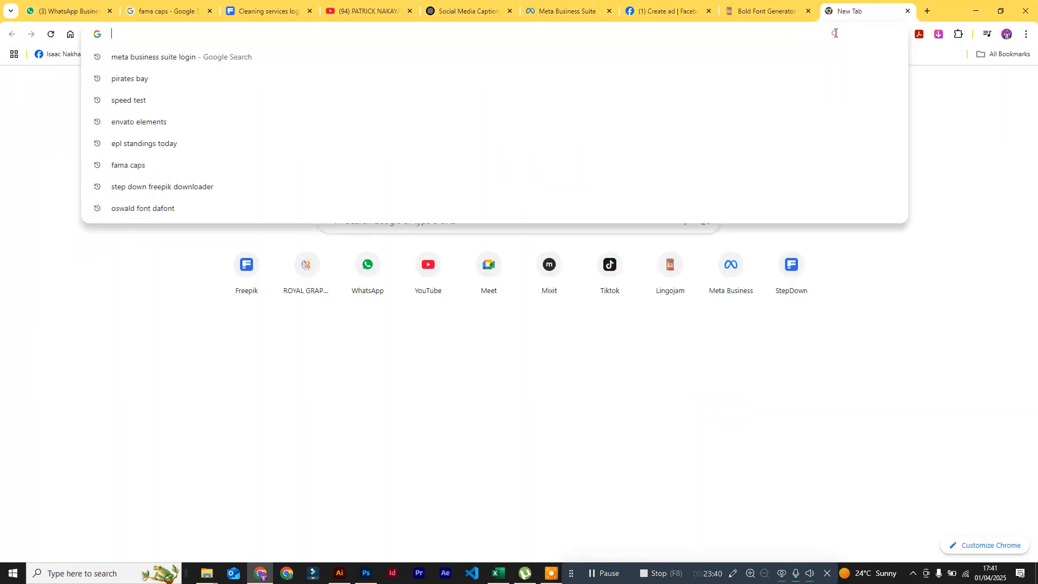
pyautogui.write('tuko')
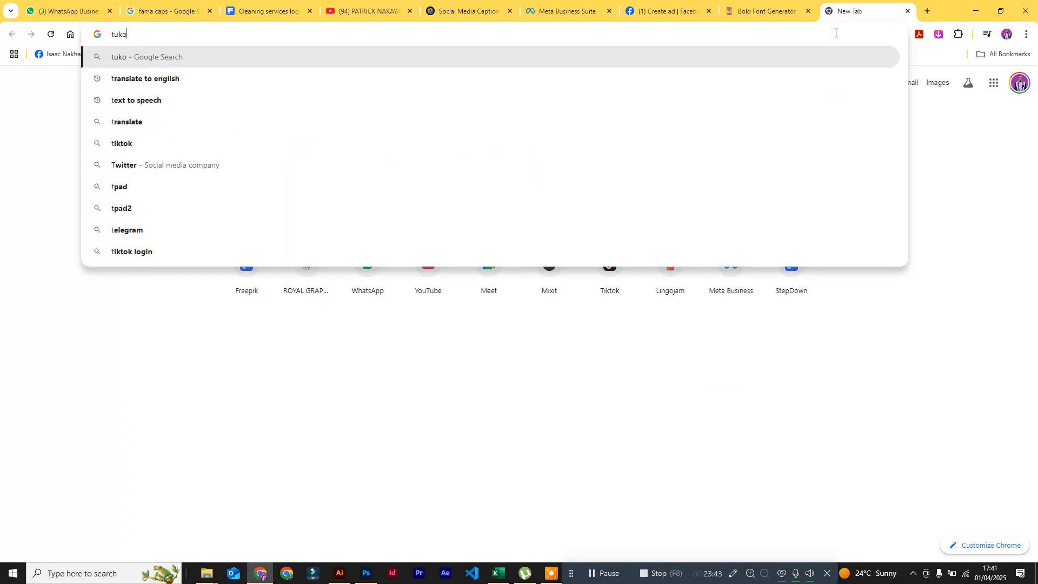
pyautogui.press('Return')
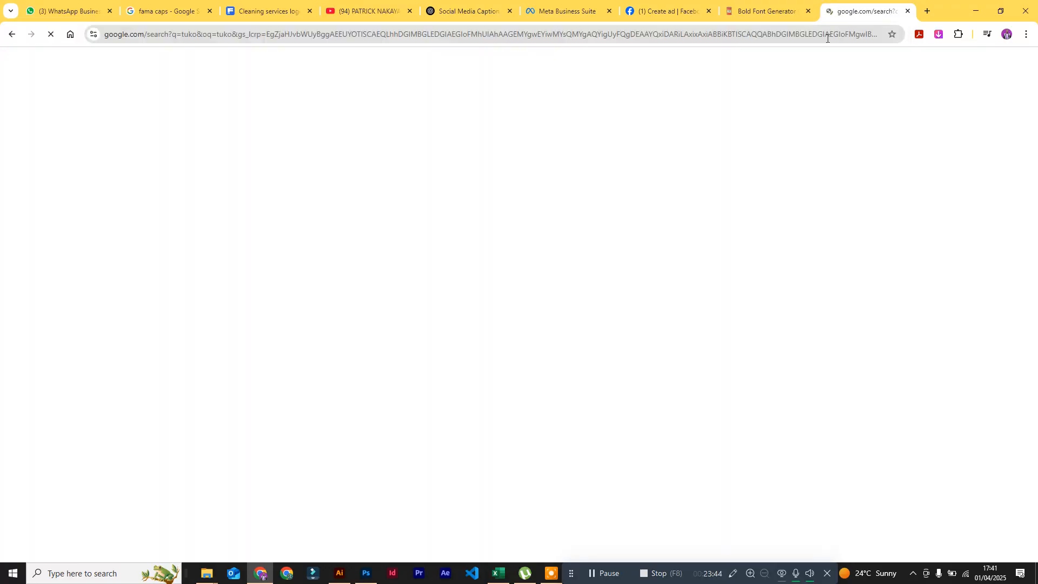
pyautogui.click(169, 168)
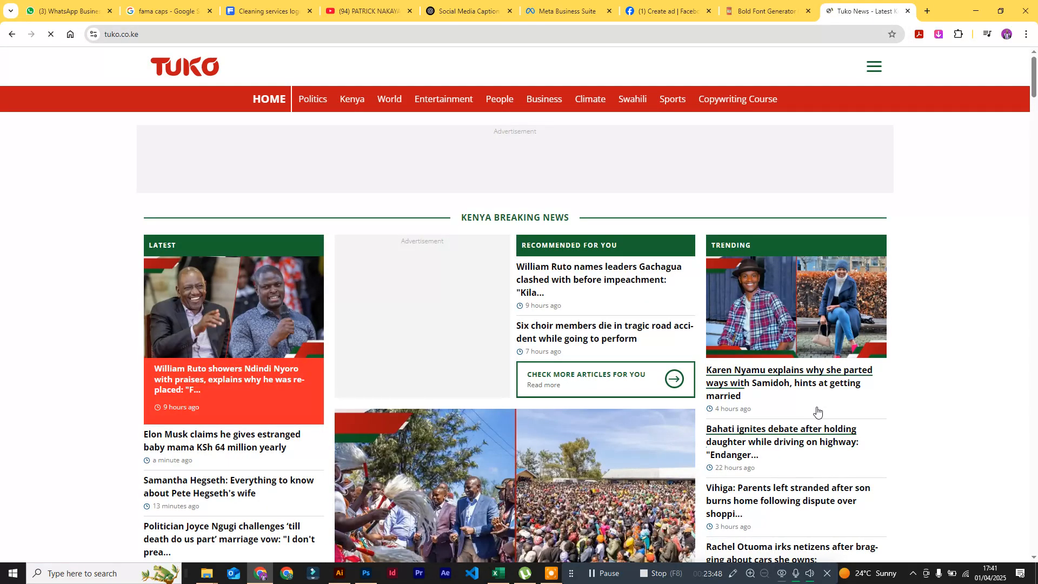
# Step: Browse the Tuko home page, open the Mombasa story among the most shared articles, and examine its layout and advertisement spaces
pyautogui.scroll(-3, 817, 412)
pyautogui.scroll(-10, 528, 352)
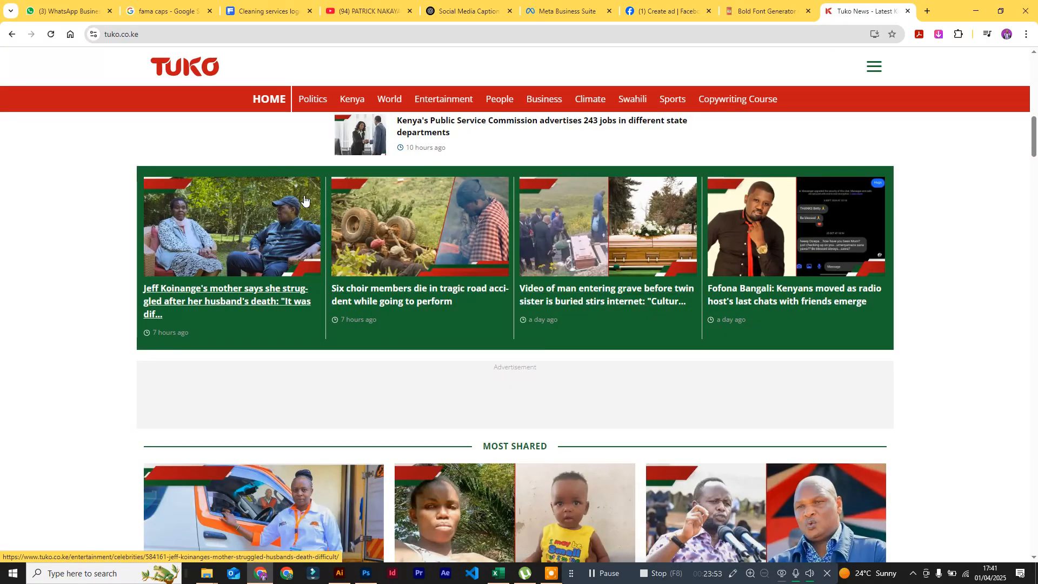
pyautogui.scroll(-4, 416, 335)
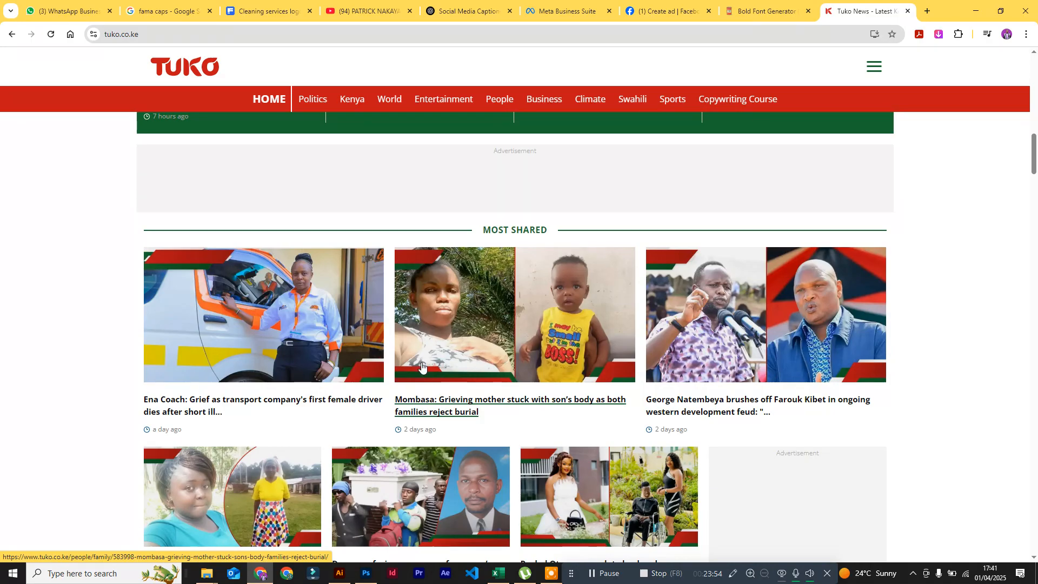
pyautogui.click(429, 403)
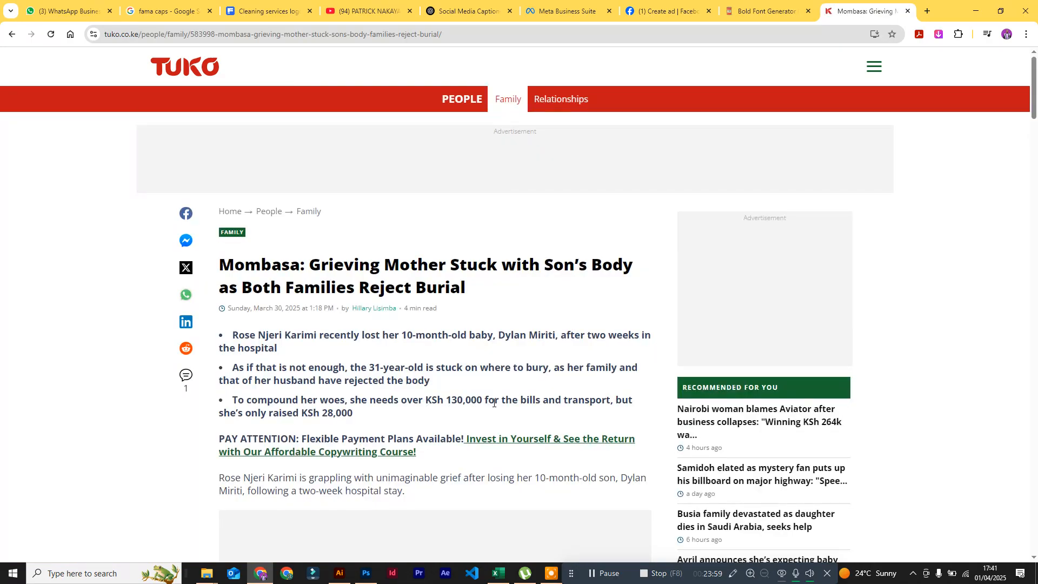
pyautogui.scroll(-4, 523, 364)
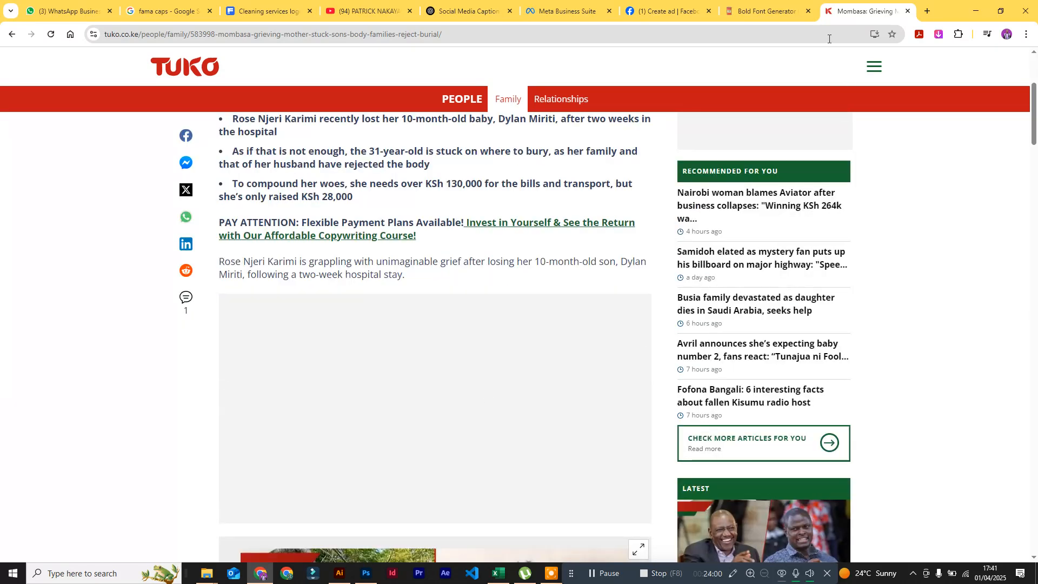
# Step: Return to the boost setup, save the Automatic - Get more messages goal, and review the button labels, keeping Send message
pyautogui.click(666, 19)
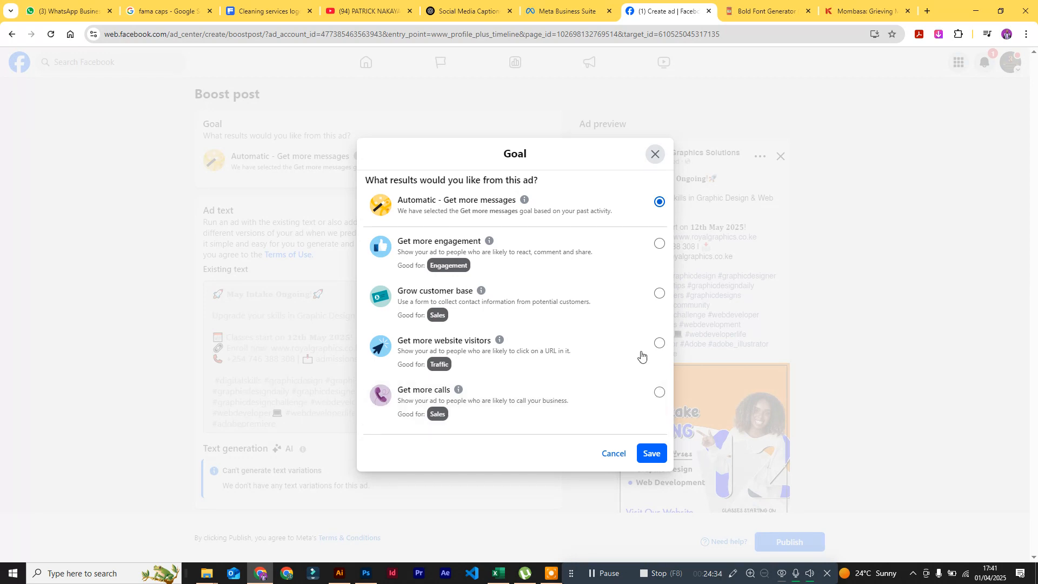
pyautogui.click(651, 454)
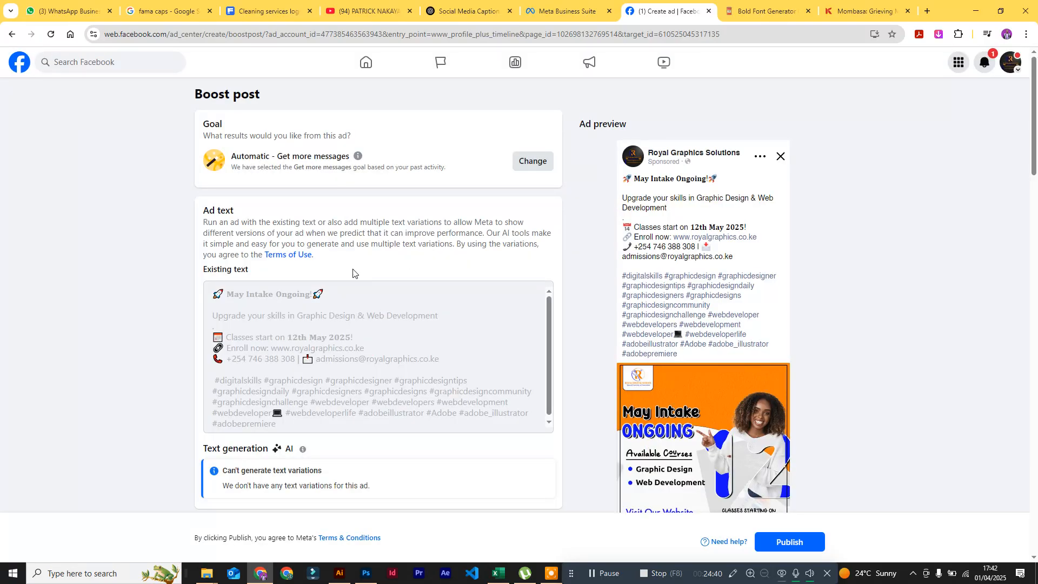
pyautogui.scroll(-4, 401, 308)
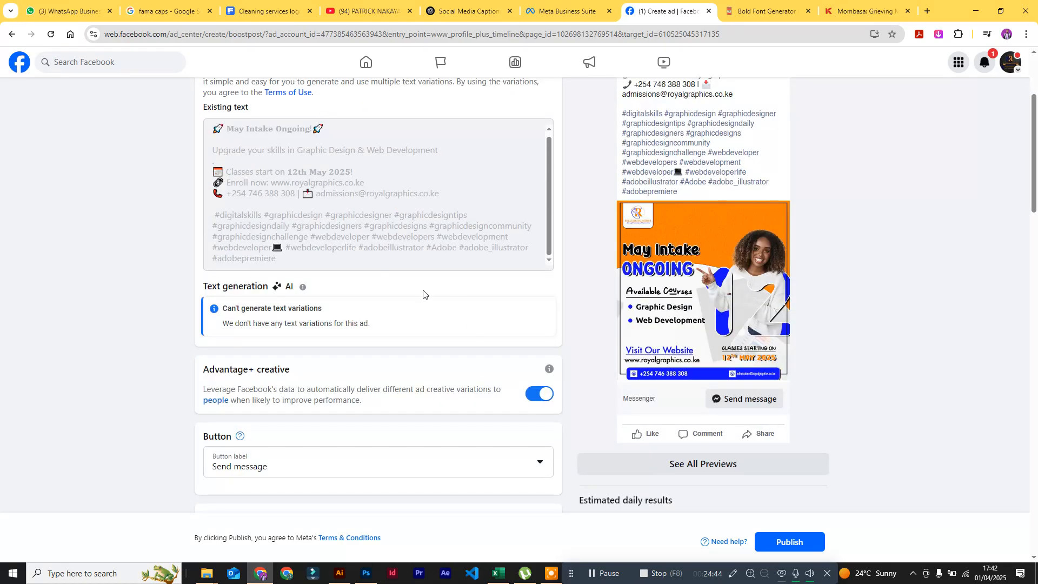
pyautogui.scroll(-3, 440, 330)
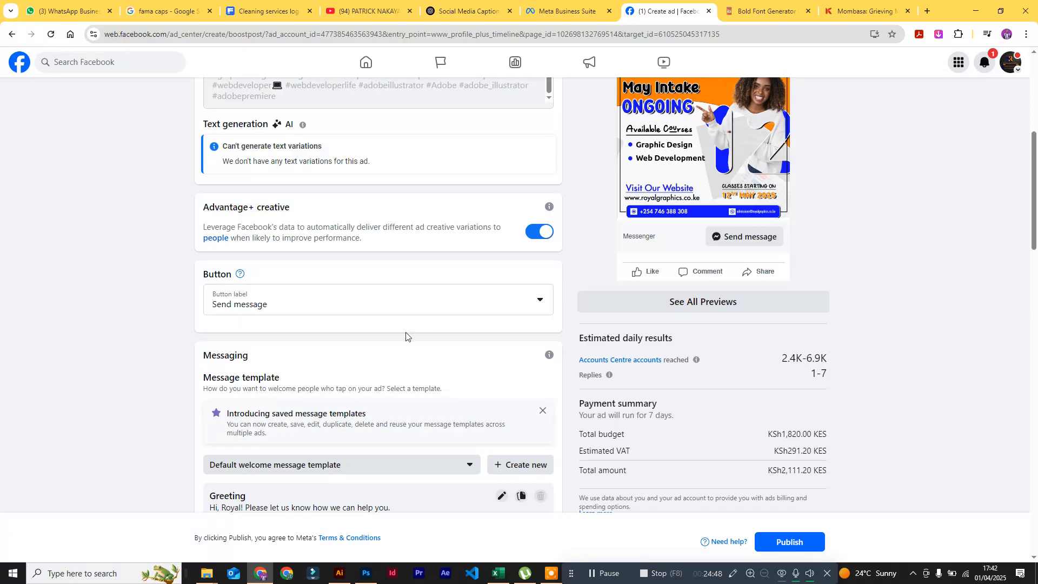
pyautogui.click(539, 303)
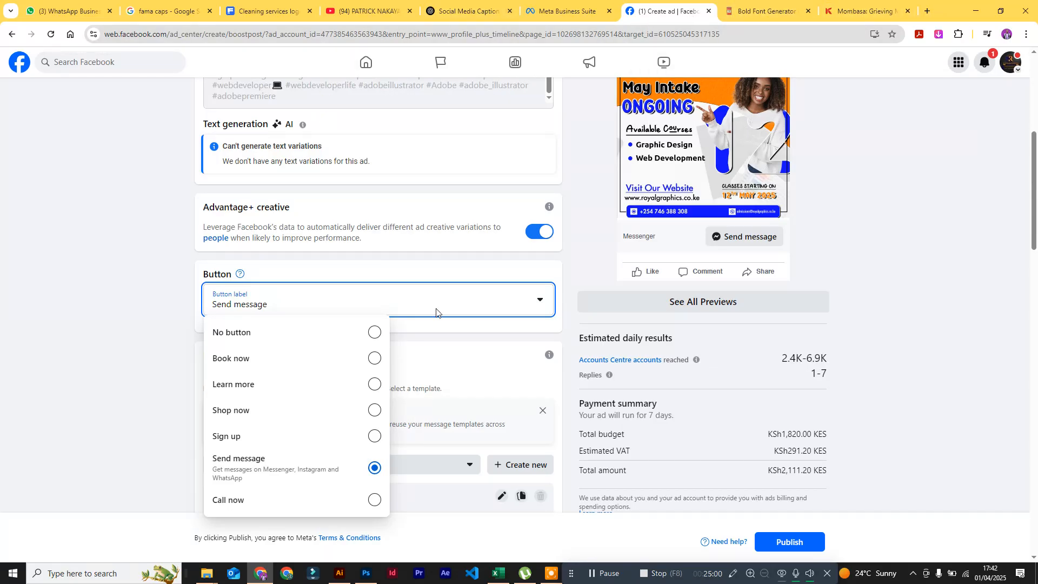
pyautogui.click(494, 332)
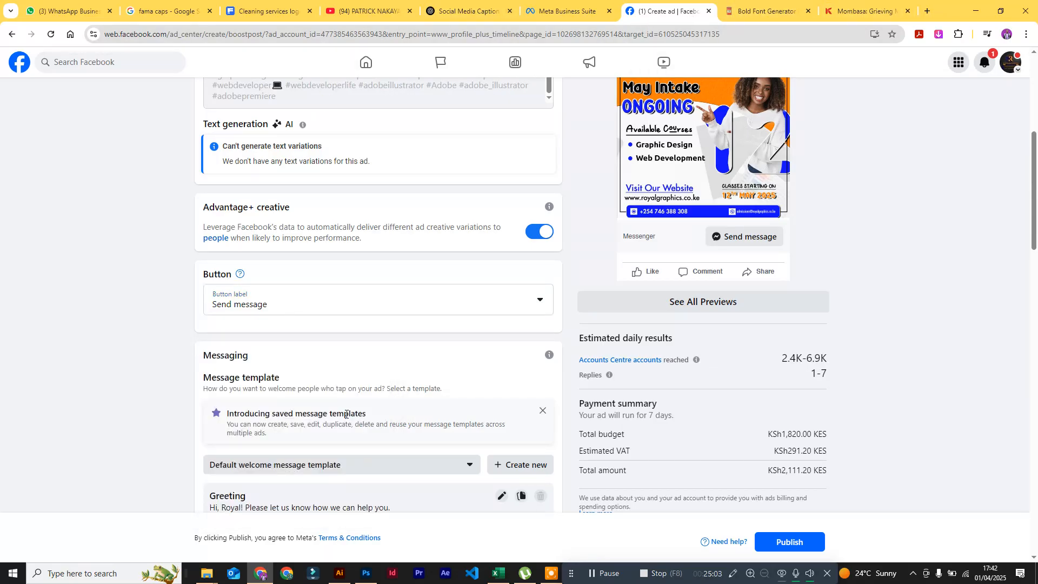
# Step: In the ad's messaging apps, enable Instagram and disable Messenger, keeping WhatsApp selected
pyautogui.scroll(-4, 408, 419)
pyautogui.scroll(-4, 427, 396)
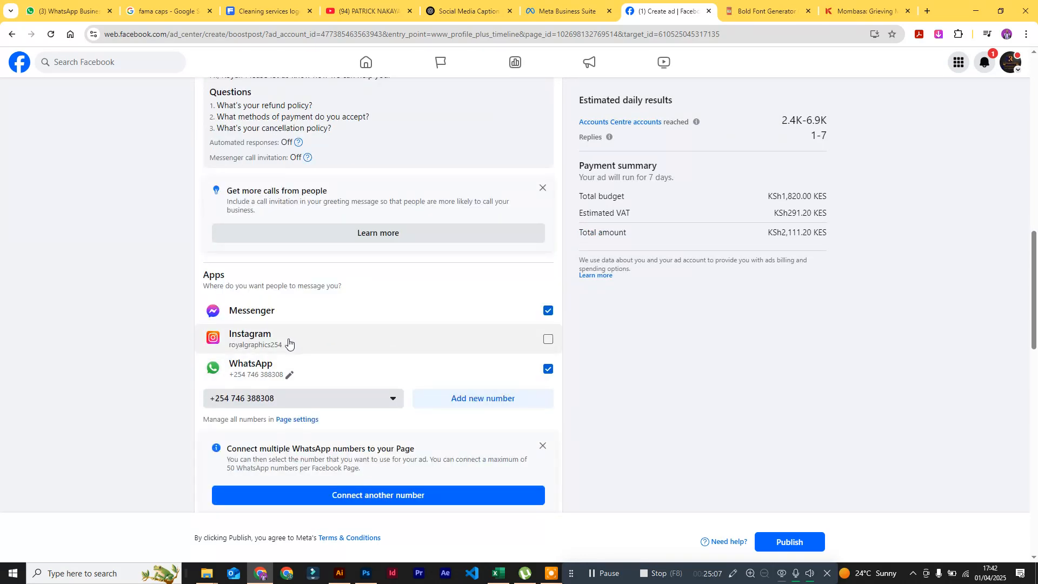
pyautogui.click(548, 340)
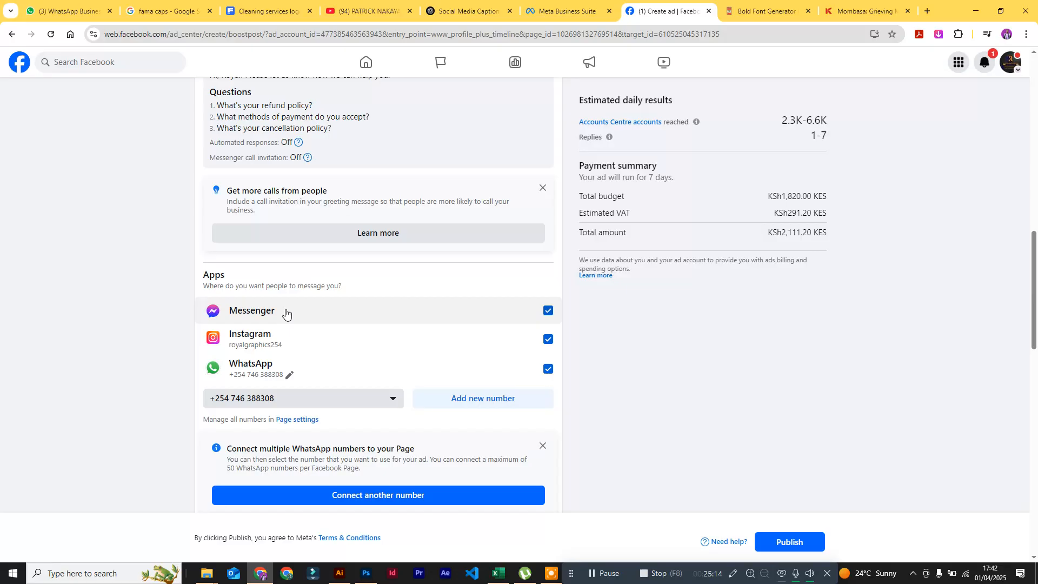
pyautogui.click(548, 312)
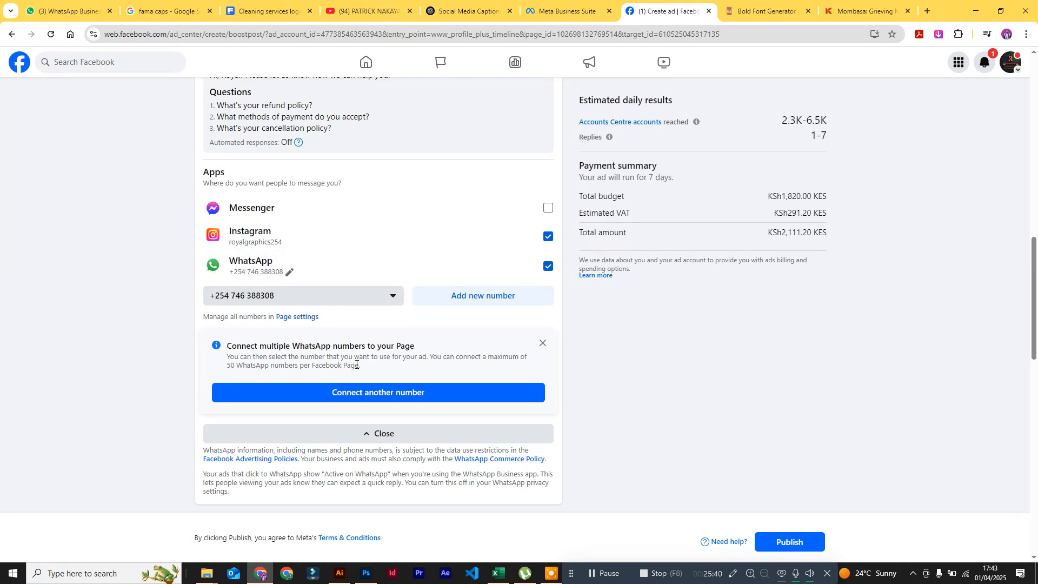
# Step: Review the boost post settings from the ad text through messaging and special ad category to the audience section
pyautogui.scroll(-2, 402, 365)
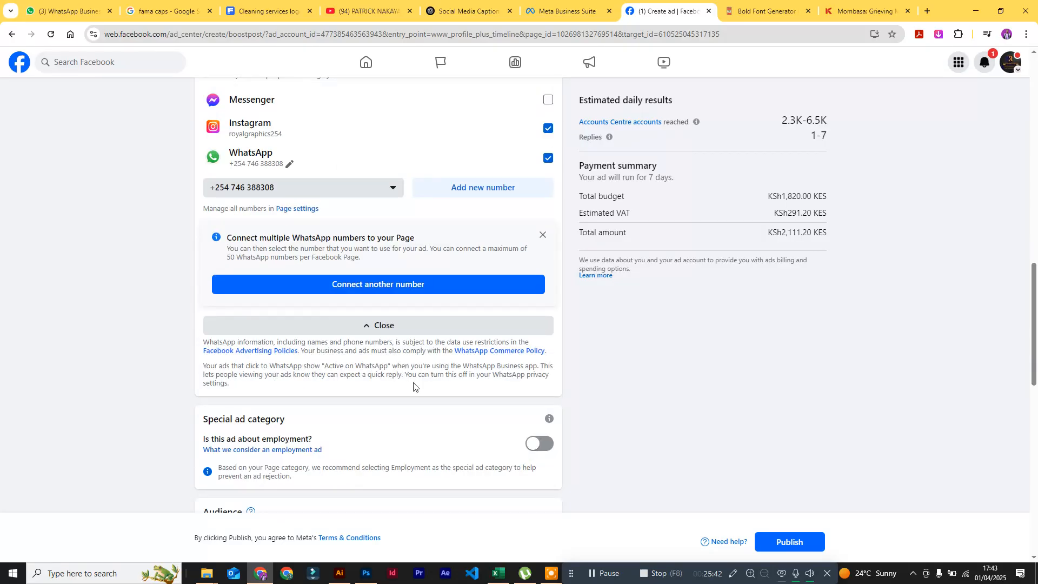
pyautogui.scroll(-3, 432, 351)
pyautogui.scroll(-2, 411, 355)
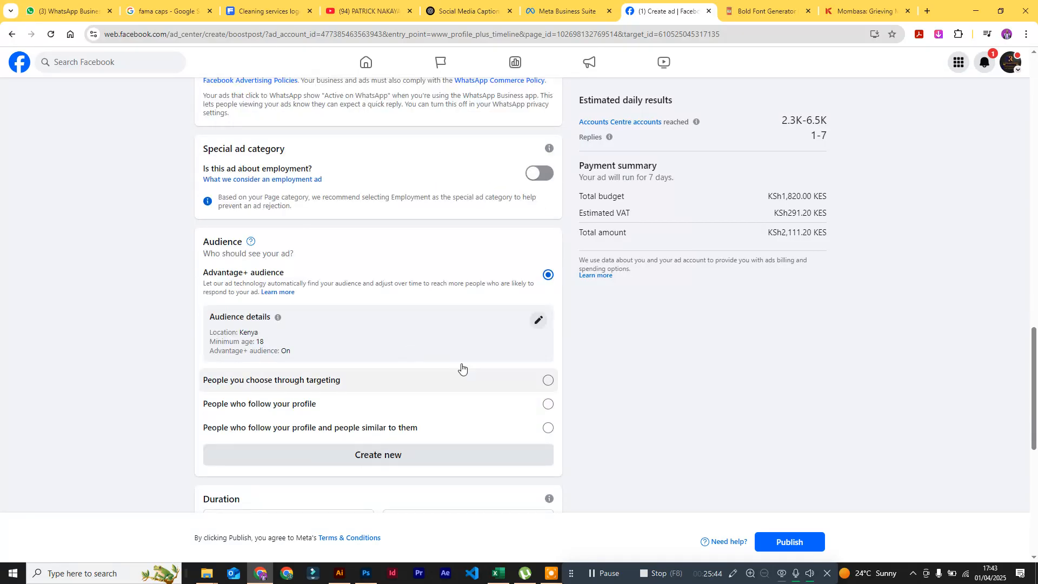
pyautogui.scroll(15, 461, 366)
pyautogui.scroll(5, 382, 271)
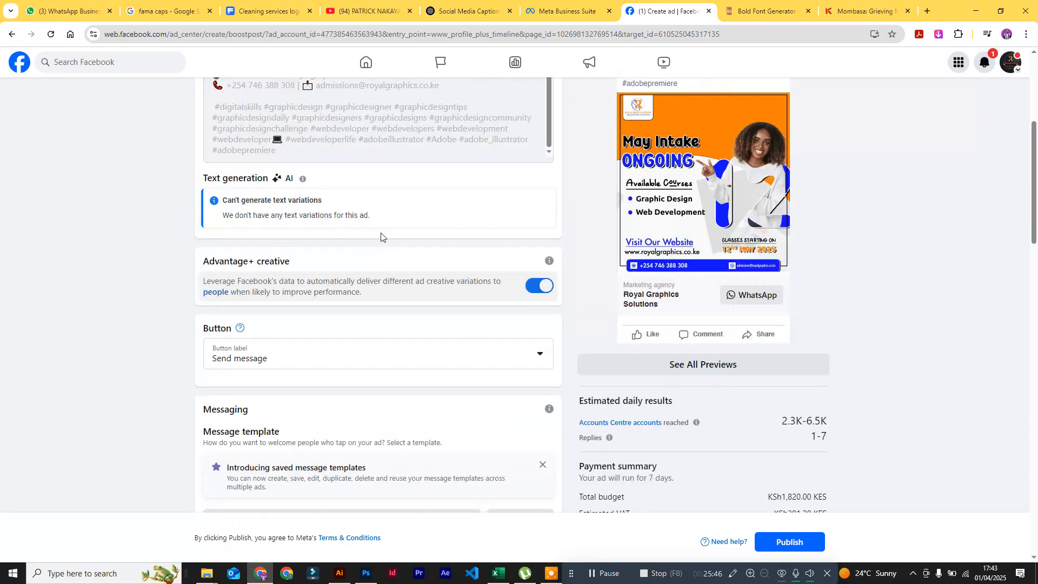
pyautogui.scroll(1, 382, 362)
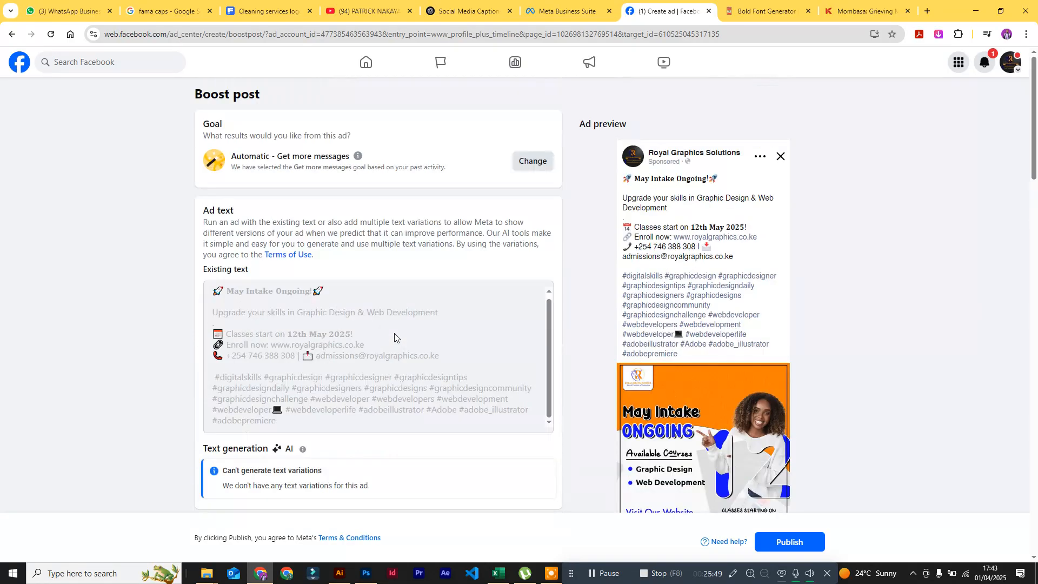
pyautogui.scroll(-15, 391, 319)
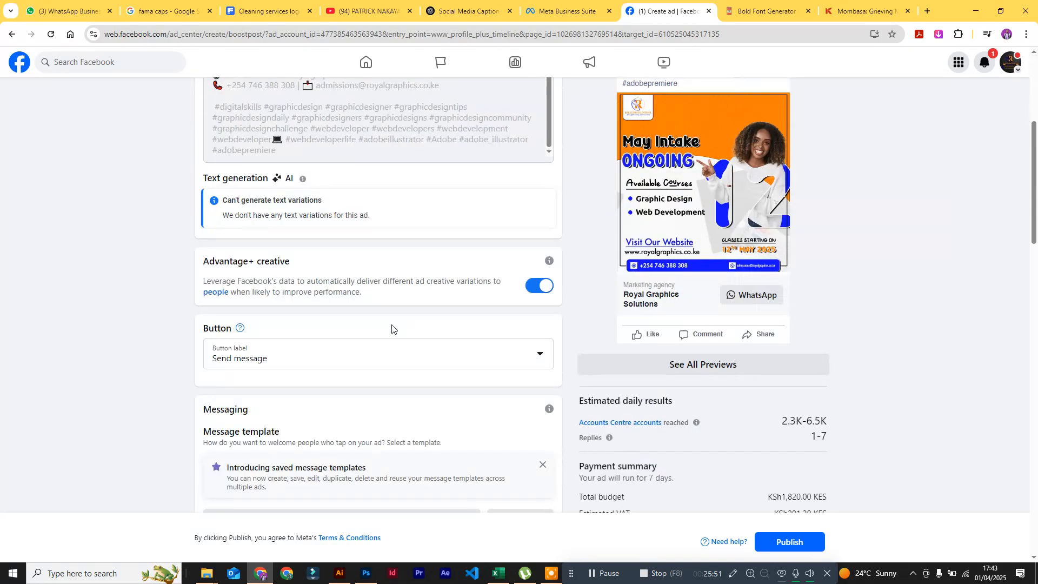
pyautogui.scroll(-6, 391, 328)
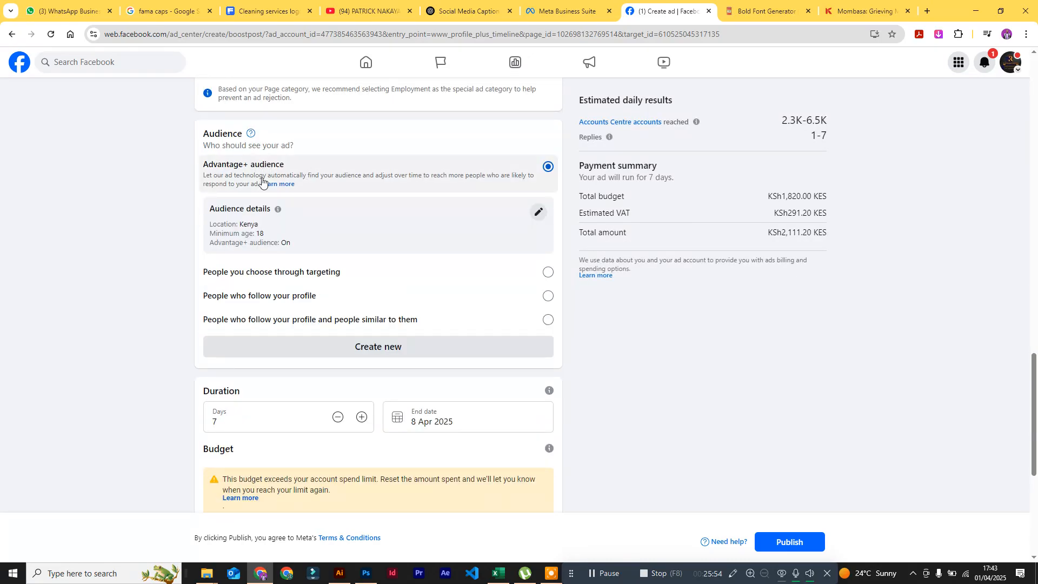
# Step: Open the Advantage+ audience details for editing and set the maximum age to 50
pyautogui.click(539, 212)
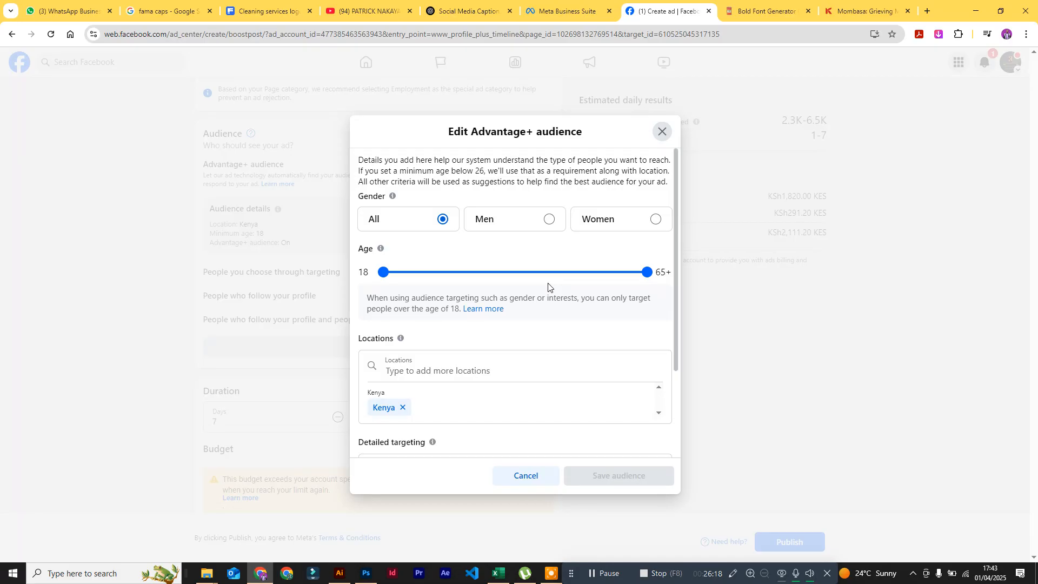
pyautogui.scroll(-2, 548, 287)
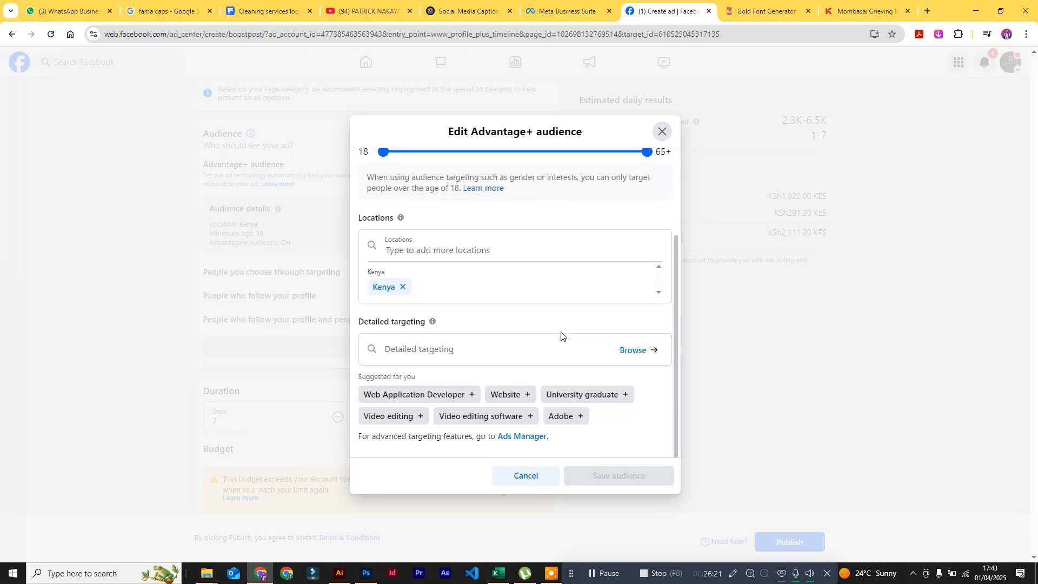
pyautogui.scroll(3, 564, 351)
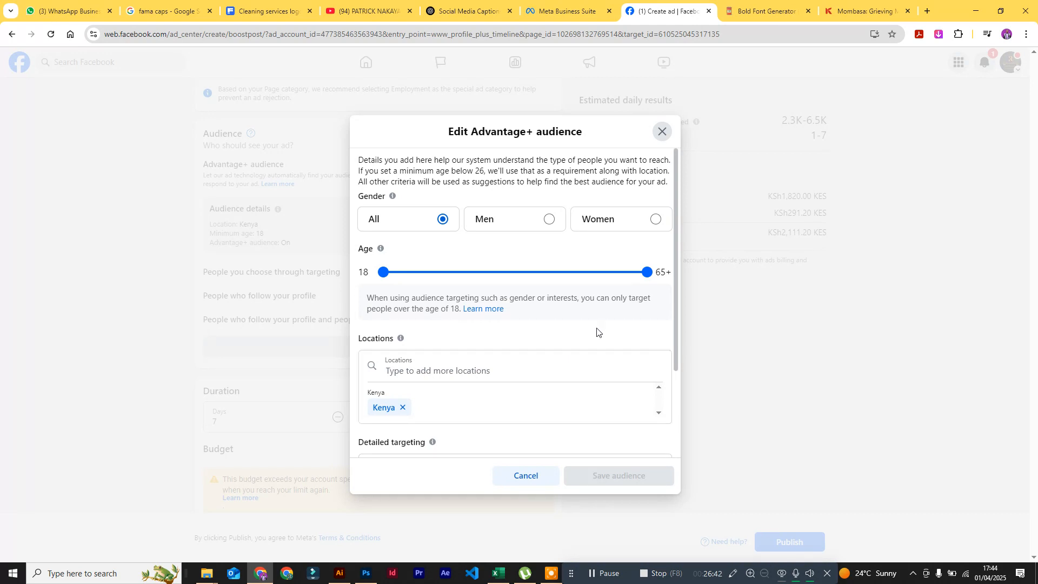
pyautogui.click(648, 277)
pyautogui.moveTo(648, 278); pyautogui.dragTo(585, 277)
pyautogui.moveTo(573, 276); pyautogui.dragTo(566, 276)
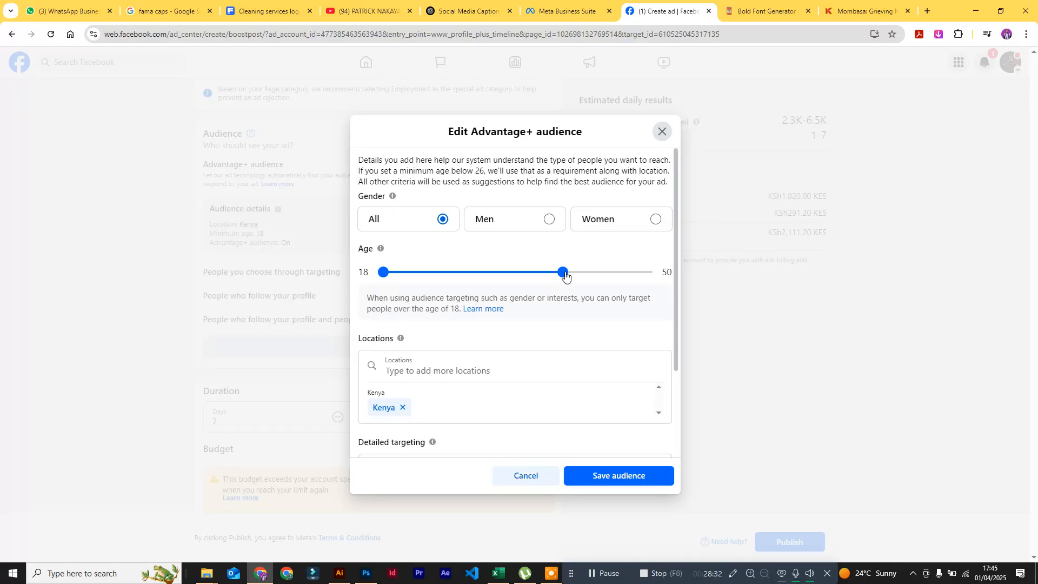
# Step: Replace Kenya in the audience locations with the Westlands neighbourhood in Nairobi, Kenya
pyautogui.scroll(-2, 556, 274)
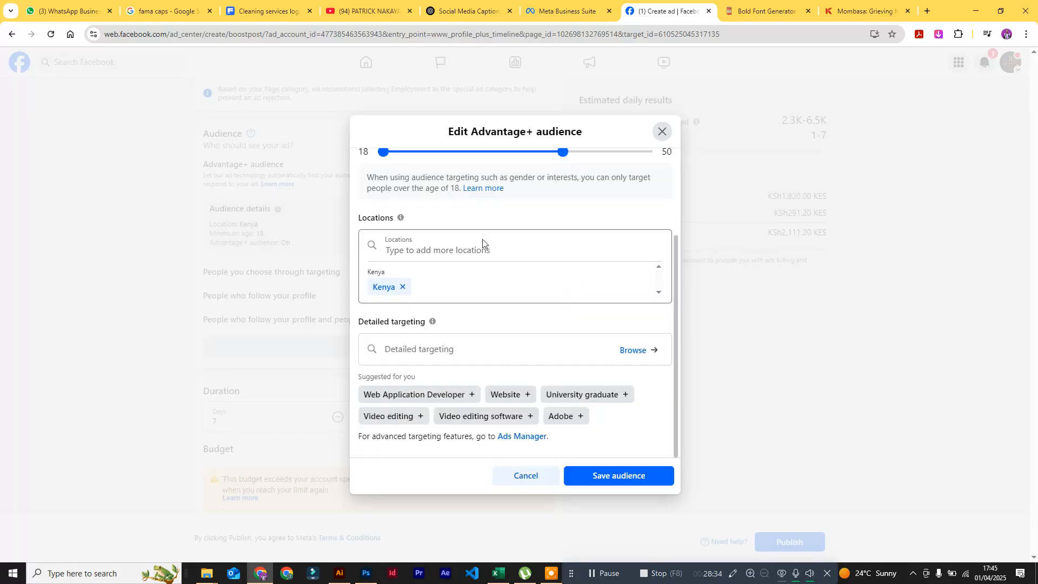
pyautogui.click(490, 253)
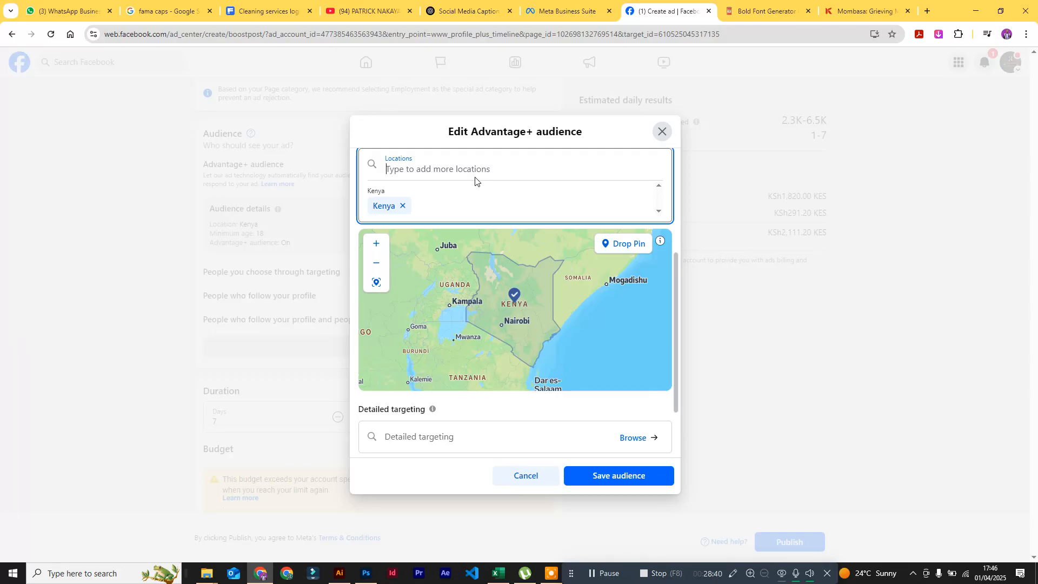
pyautogui.write('wet')
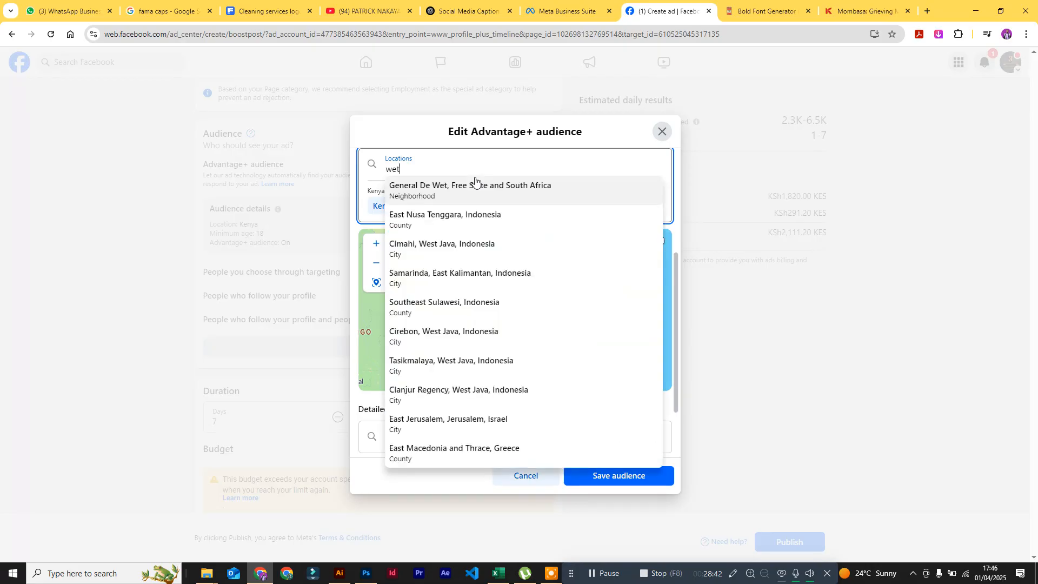
pyautogui.press('BackSpace')
pyautogui.write('stland')
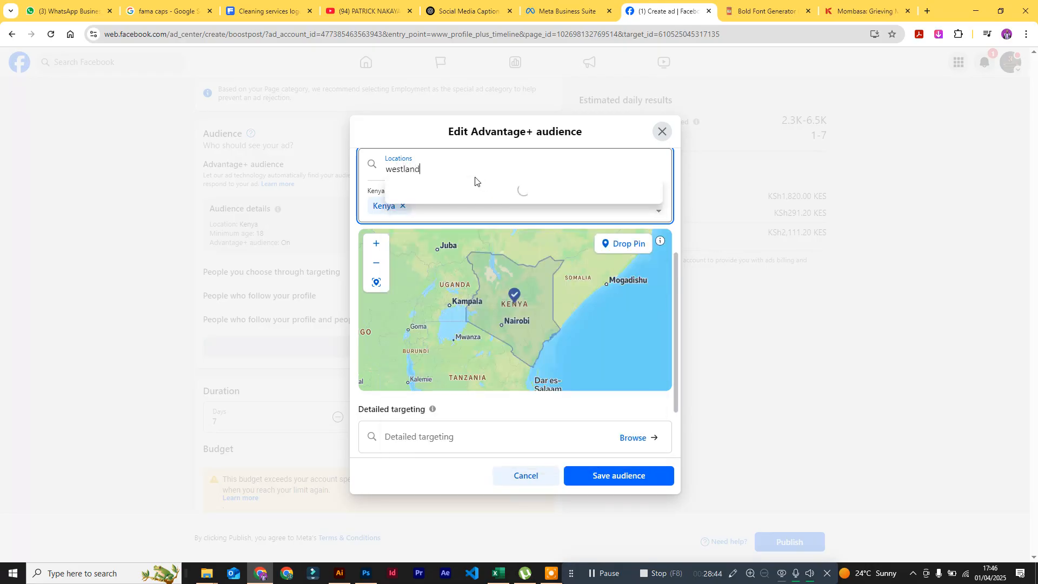
pyautogui.write('s')
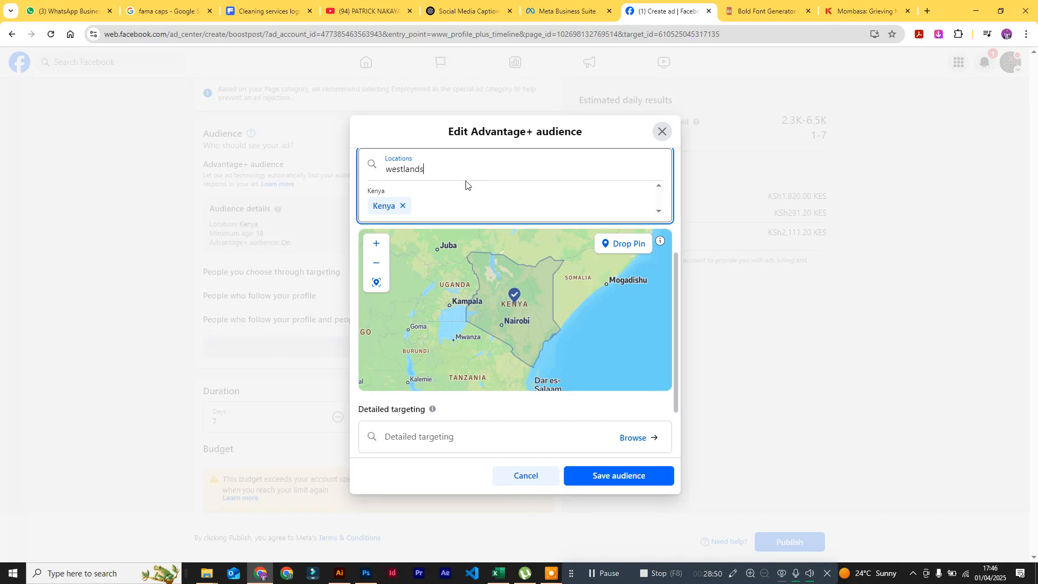
pyautogui.click(402, 205)
pyautogui.click(443, 165)
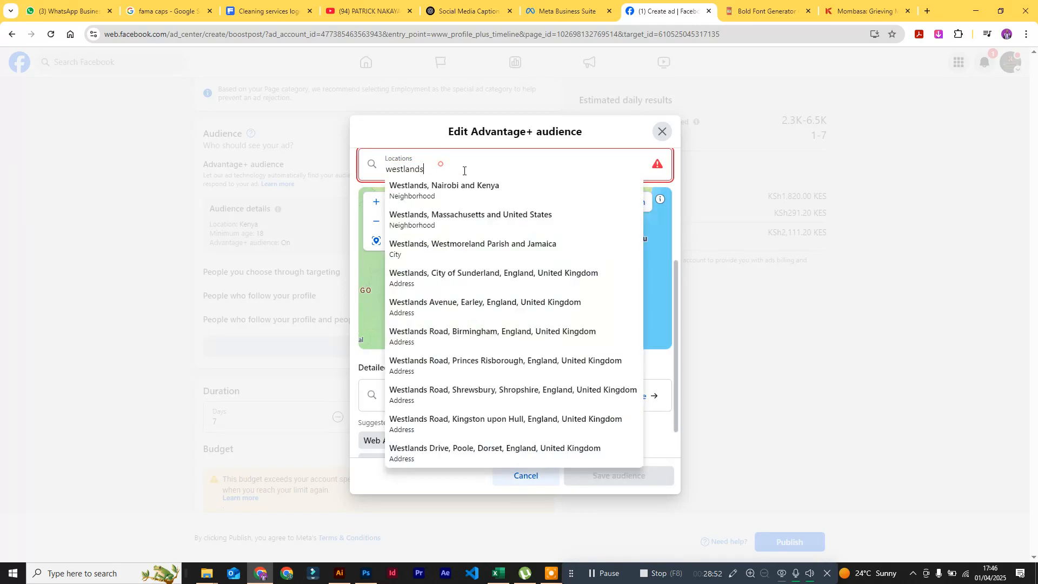
pyautogui.click(466, 187)
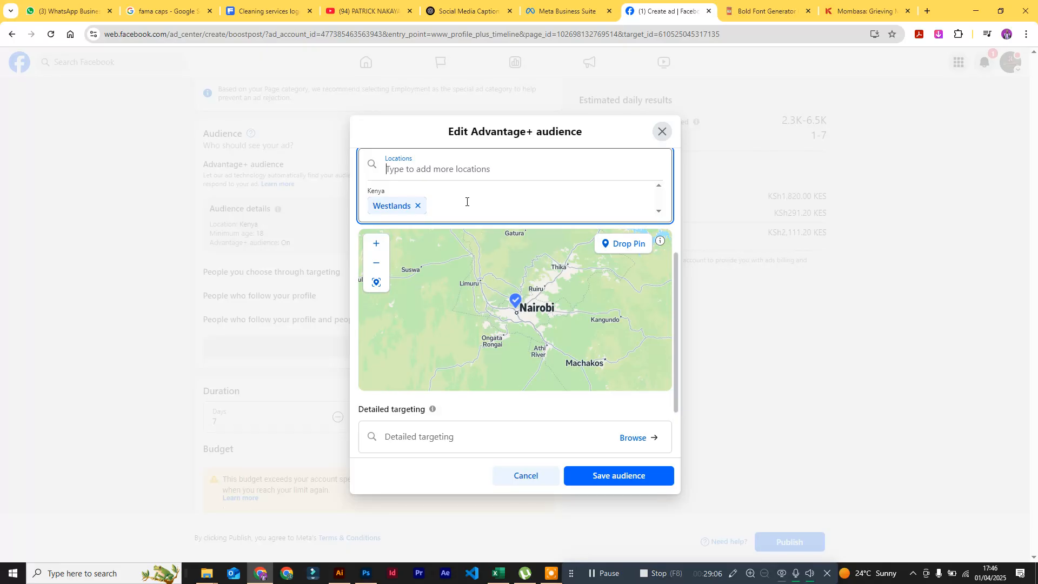
# Step: Add the city of Nairobi, Kenya to the audience locations
pyautogui.write('nai')
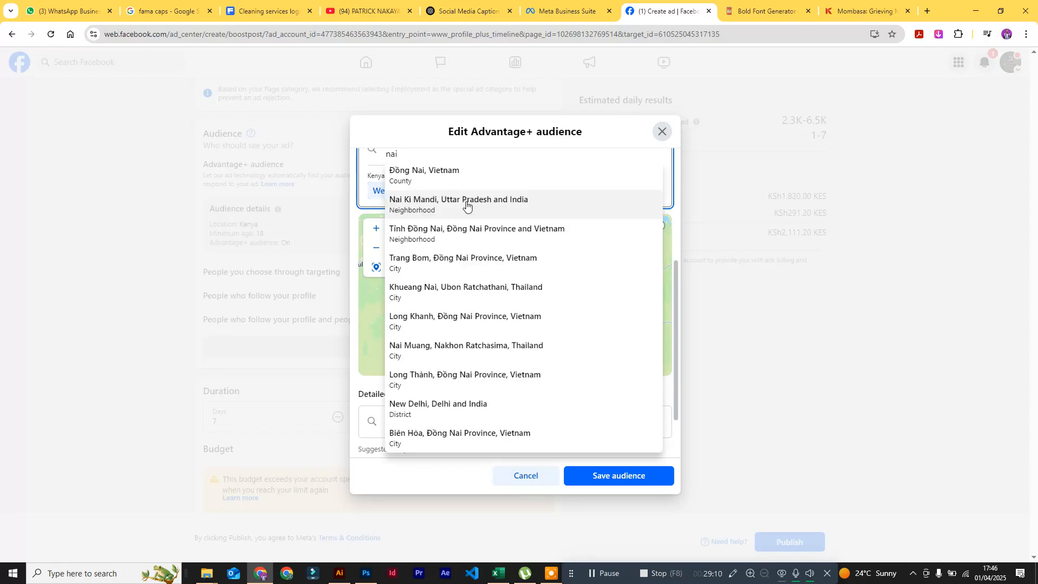
pyautogui.write('ri')
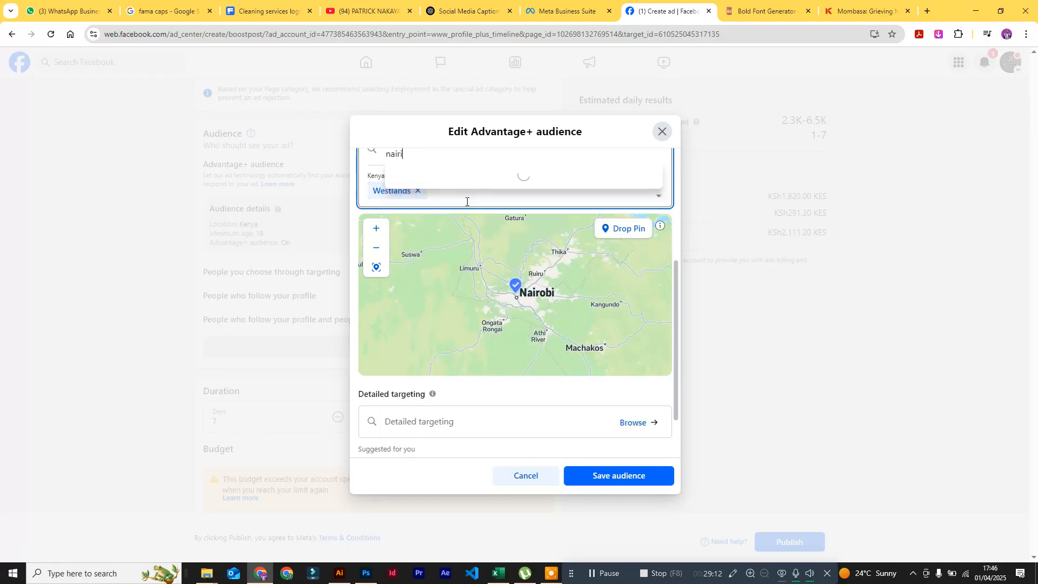
pyautogui.press('BackSpace')
pyautogui.write('obi')
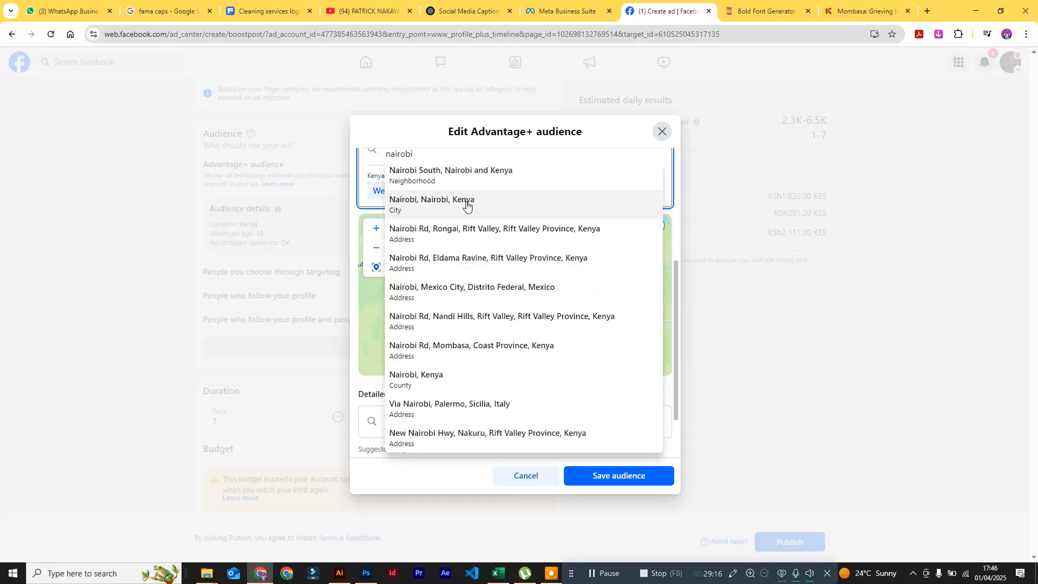
pyautogui.click(466, 206)
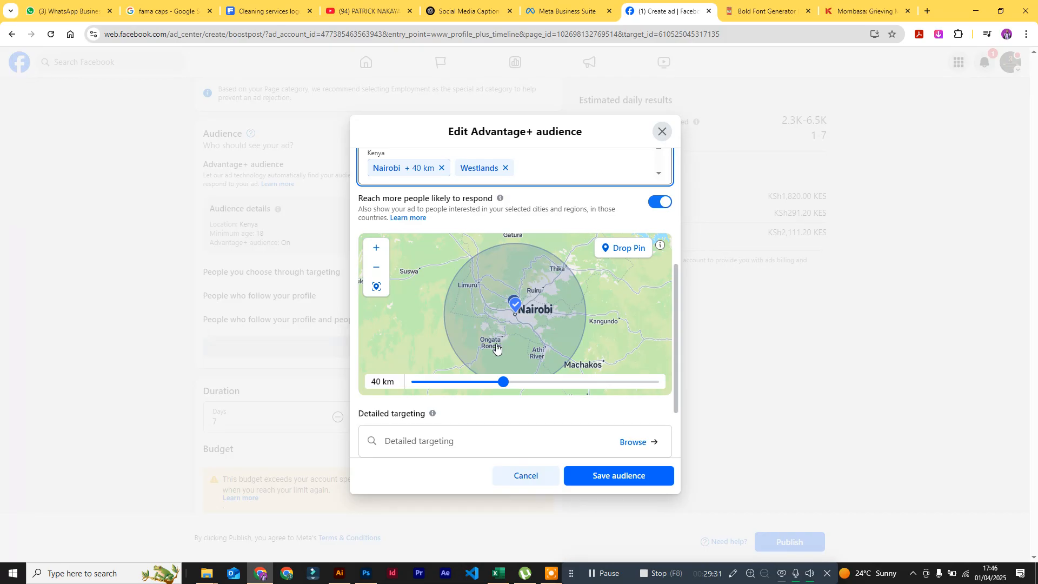
# Step: Extend the radius around Nairobi to 80 km and remove Westlands from the audience locations
pyautogui.moveTo(503, 381); pyautogui.dragTo(668, 380)
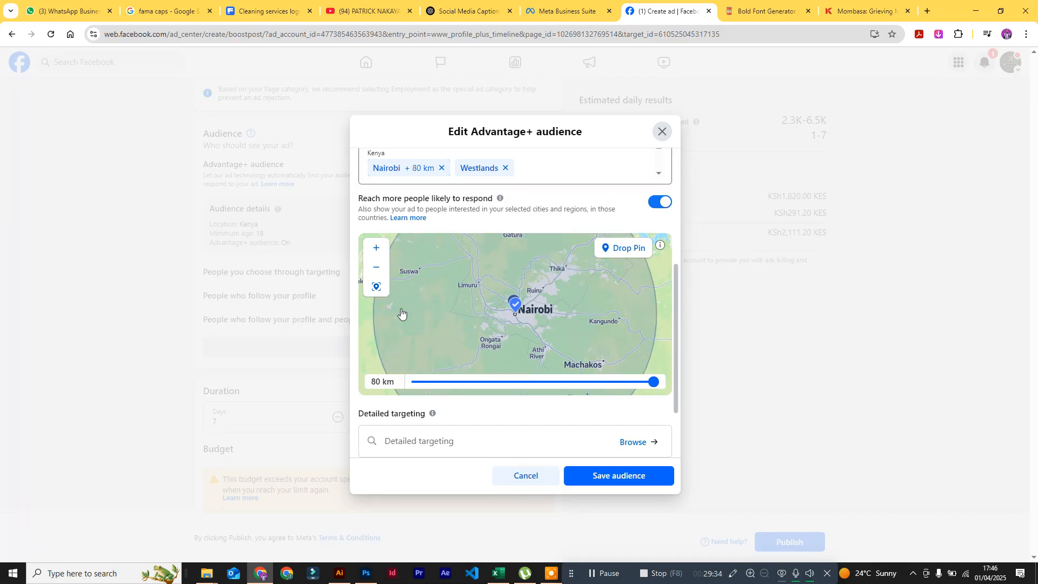
pyautogui.click(378, 270)
pyautogui.click(378, 270)
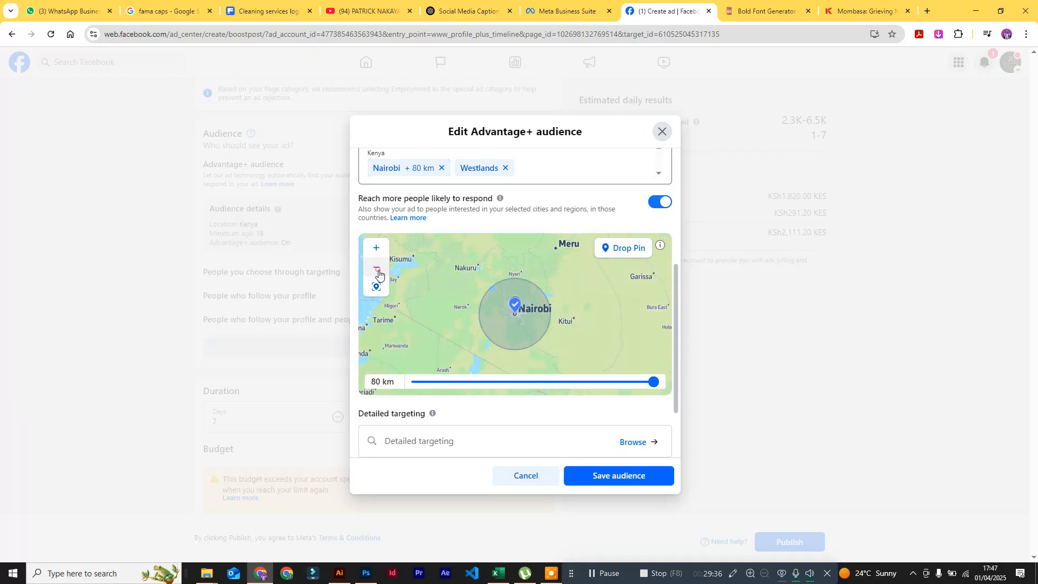
pyautogui.click(378, 269)
pyautogui.click(376, 249)
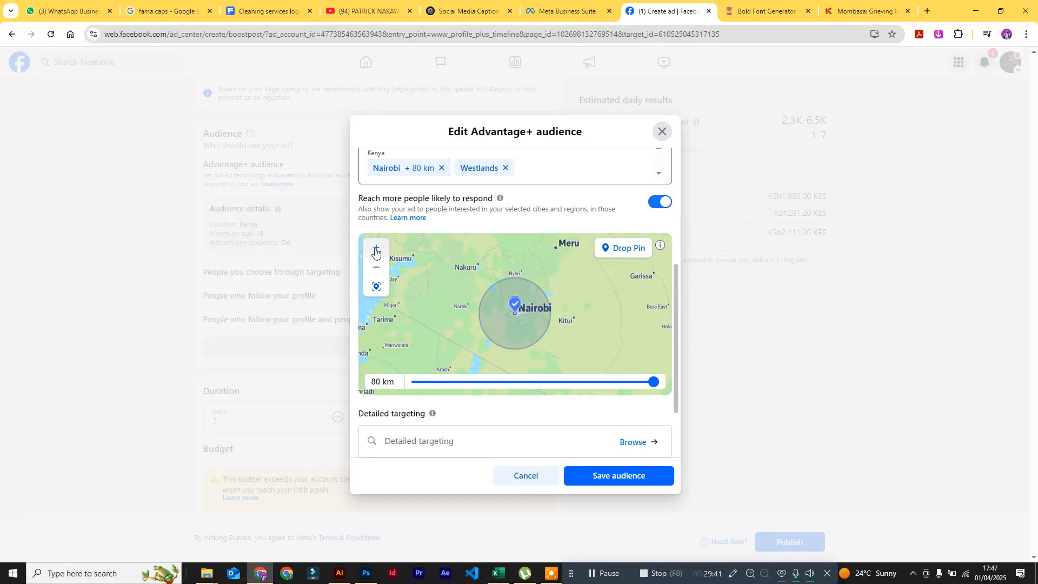
pyautogui.click(375, 251)
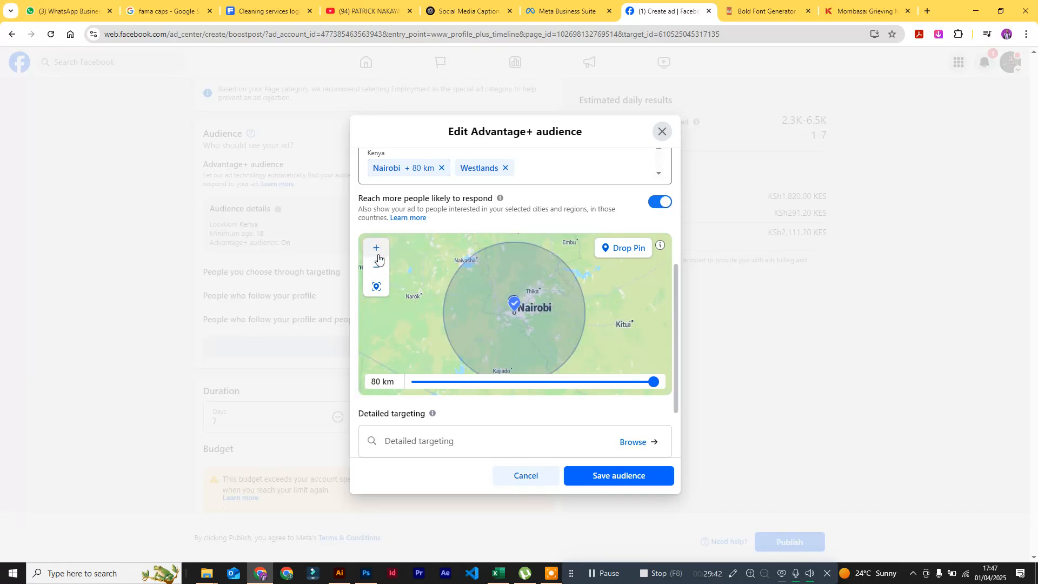
pyautogui.click(376, 267)
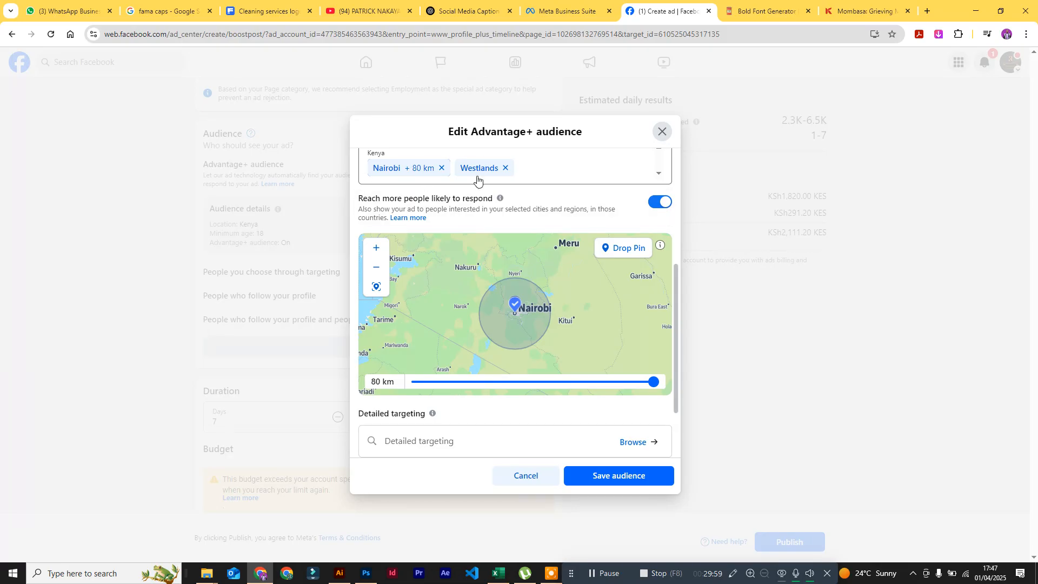
pyautogui.click(505, 168)
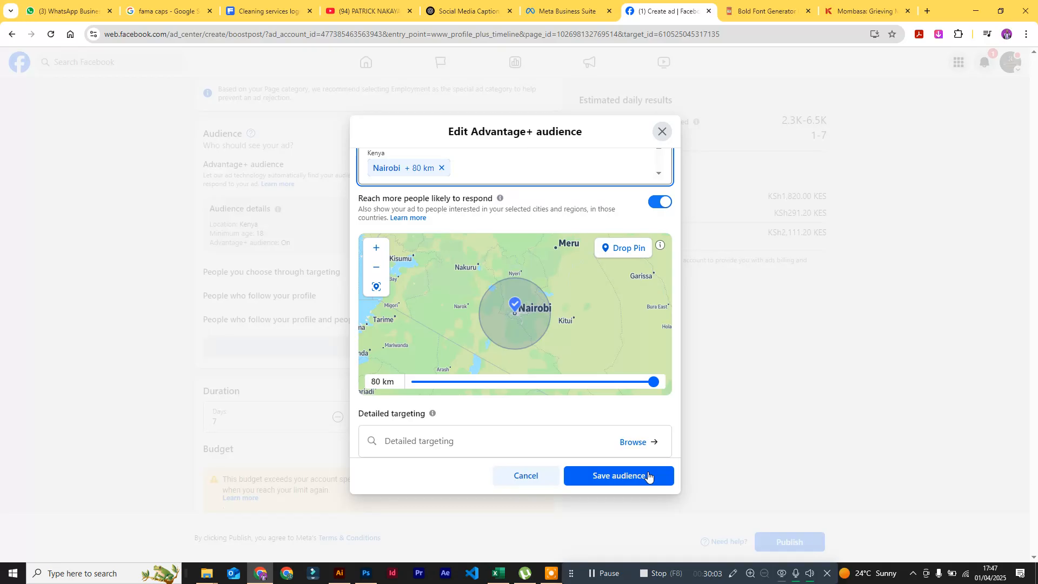
# Step: Browse the detailed targeting options, examining the education demographics and education levels, and open the interest categories
pyautogui.scroll(-5, 559, 388)
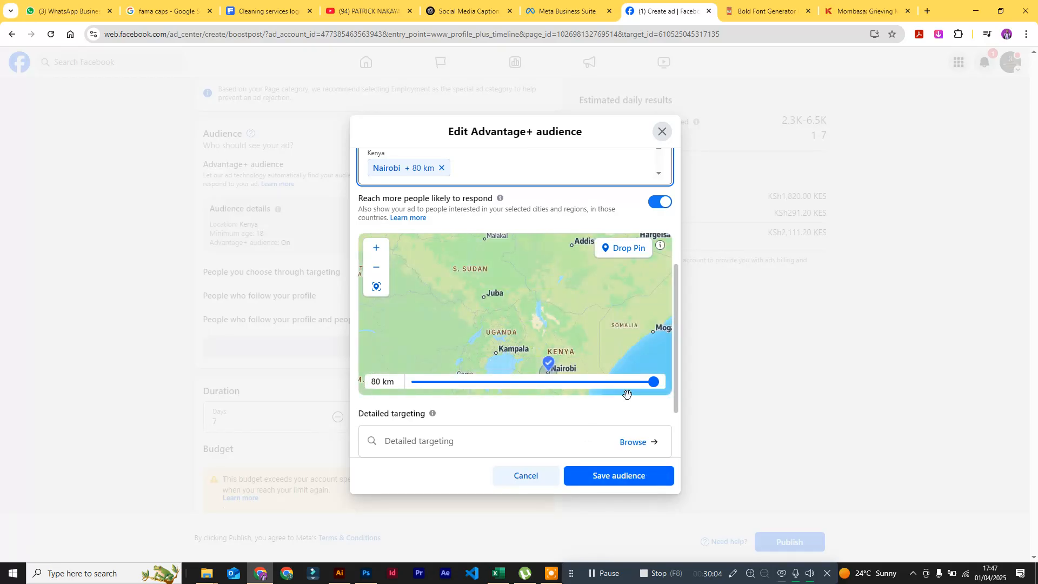
pyautogui.click(635, 442)
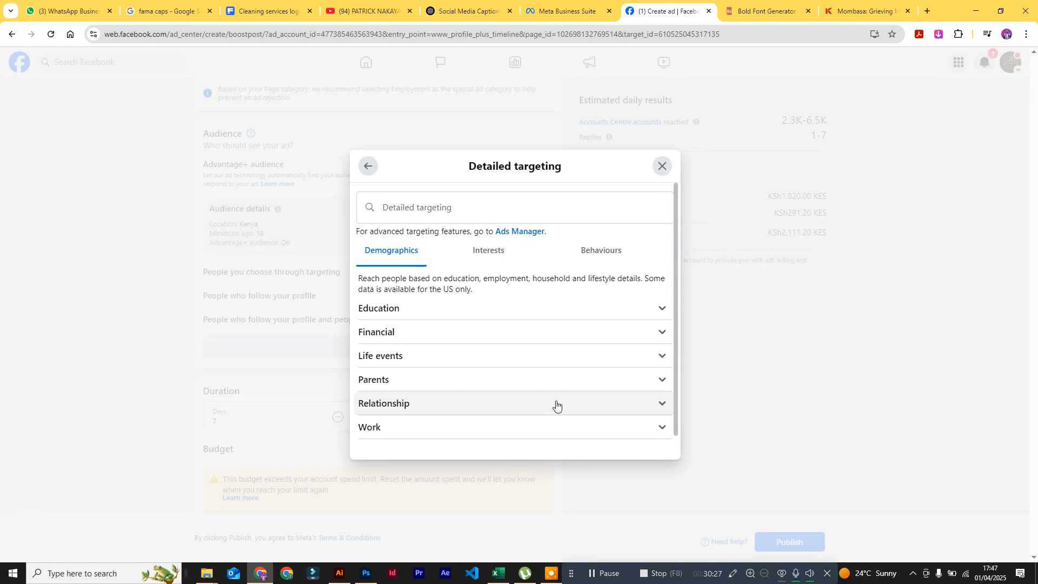
pyautogui.click(651, 305)
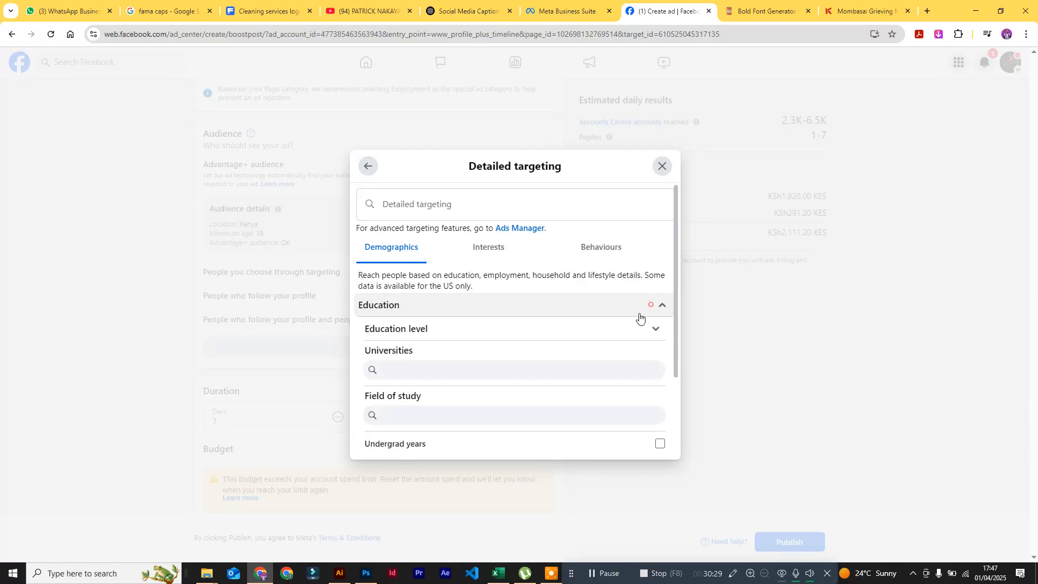
pyautogui.click(433, 358)
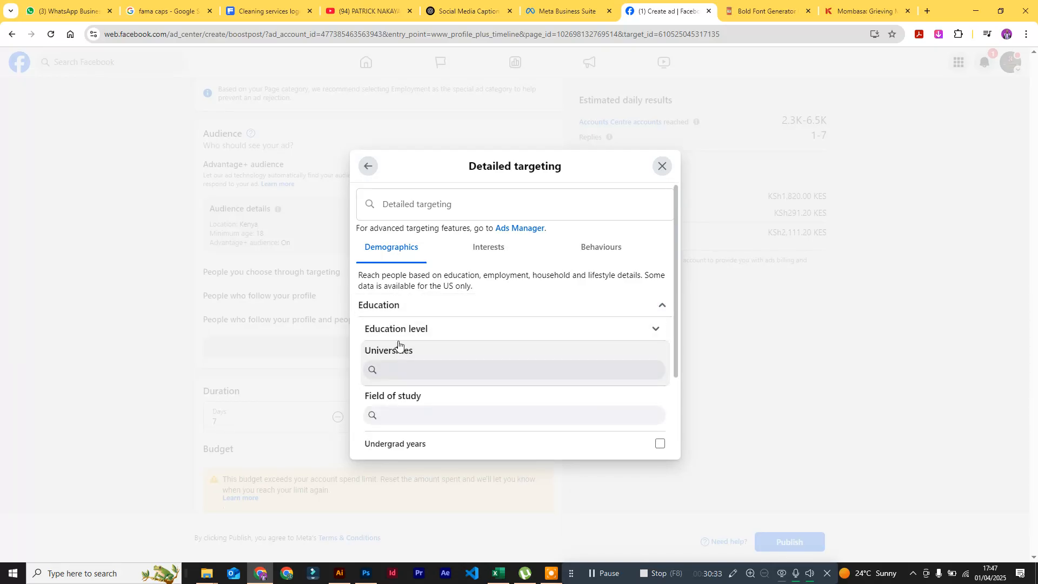
pyautogui.scroll(-1, 401, 360)
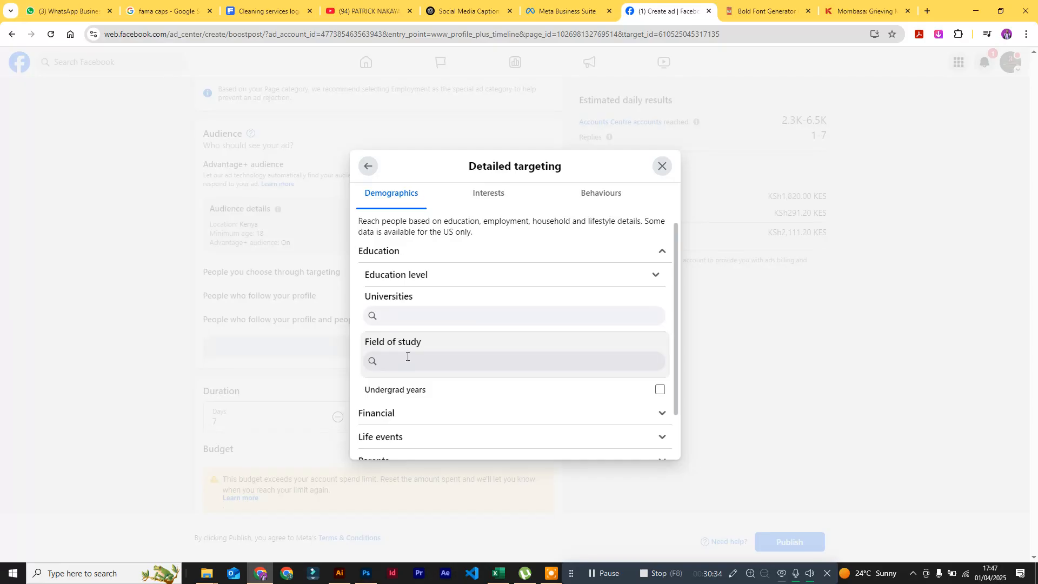
pyautogui.click(396, 317)
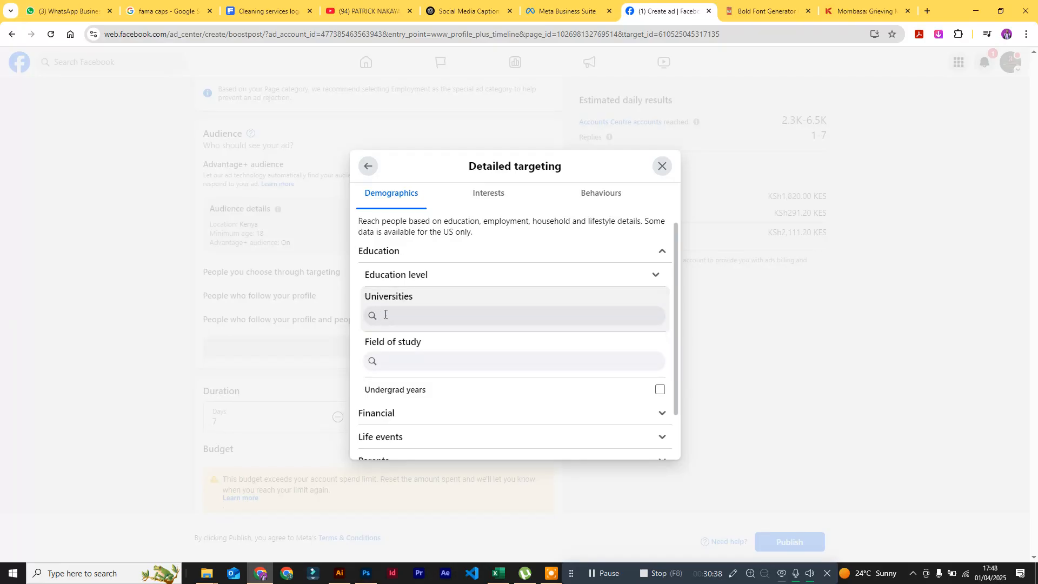
pyautogui.click(660, 272)
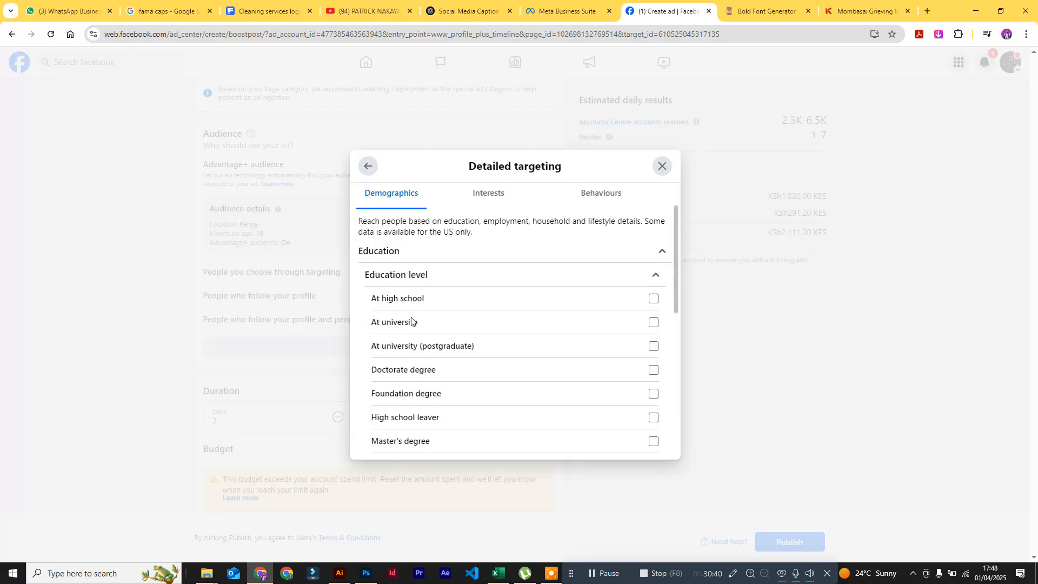
pyautogui.scroll(1, 409, 332)
pyautogui.click(485, 253)
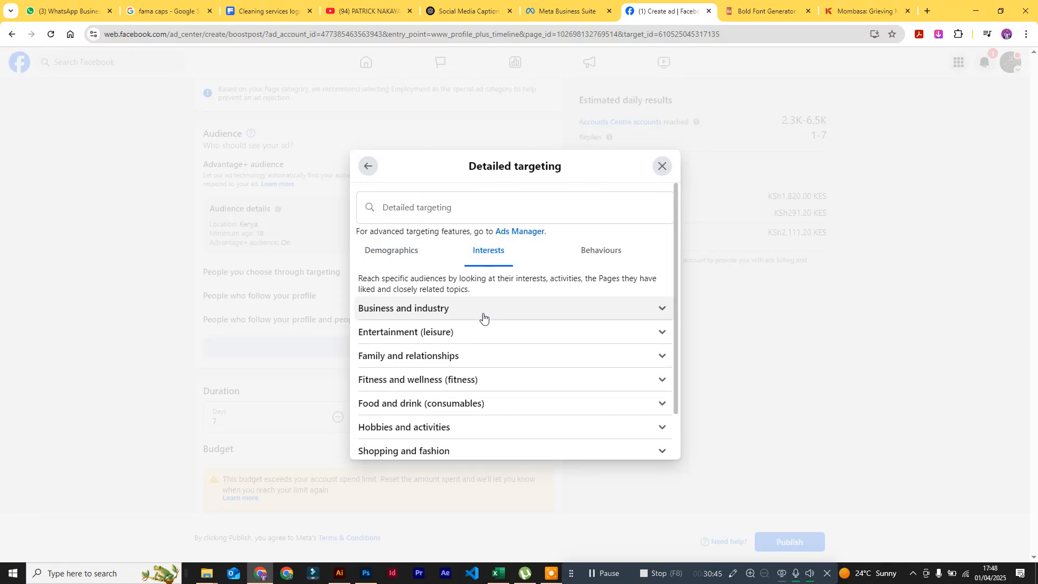
# Step: Add the Graphic design (visual art) interest and the Graphics (Fields of study) demographic to the detailed targeting
pyautogui.click(441, 207)
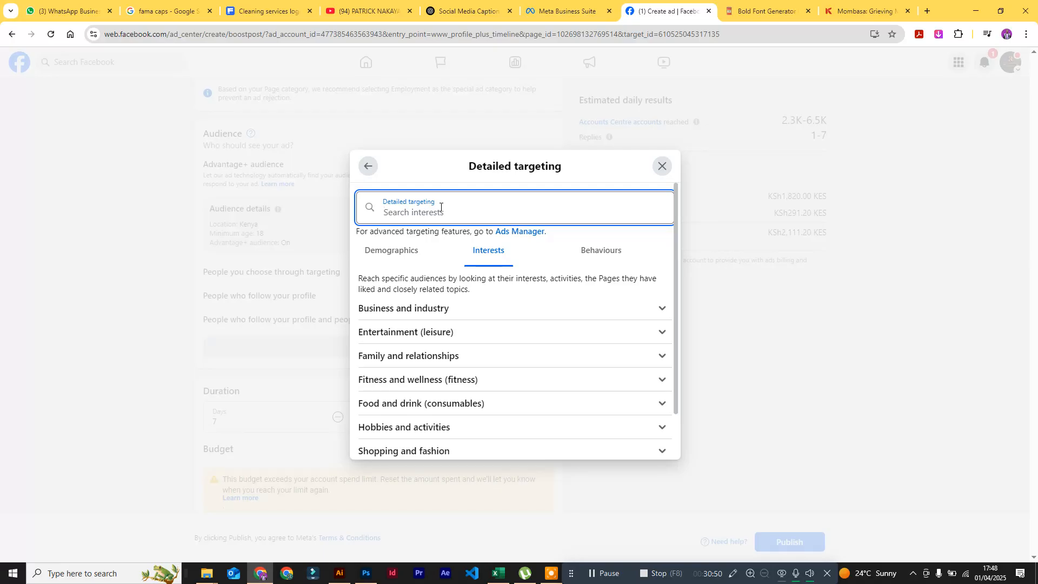
pyautogui.write('graphic')
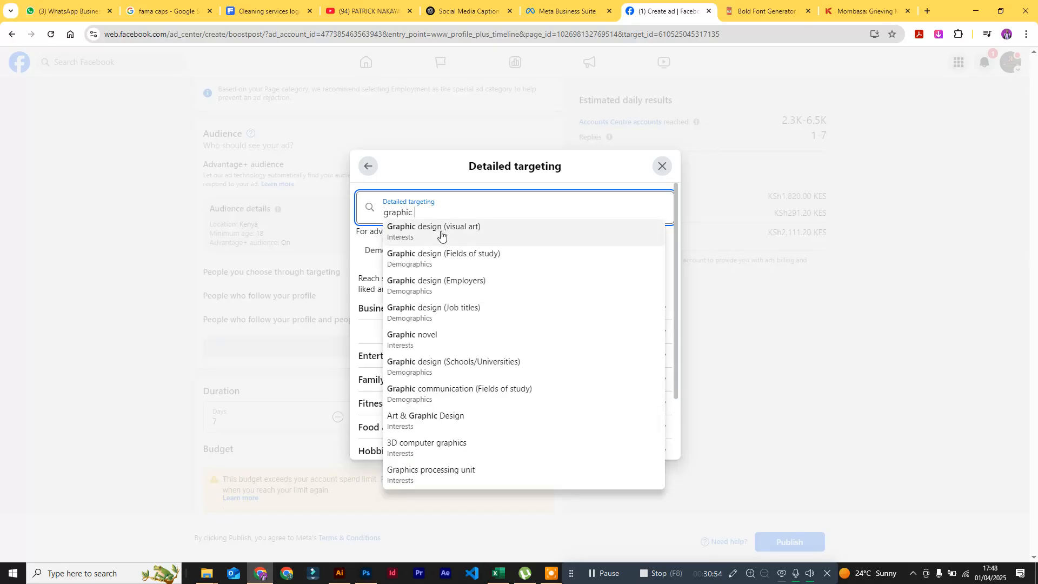
pyautogui.click(440, 230)
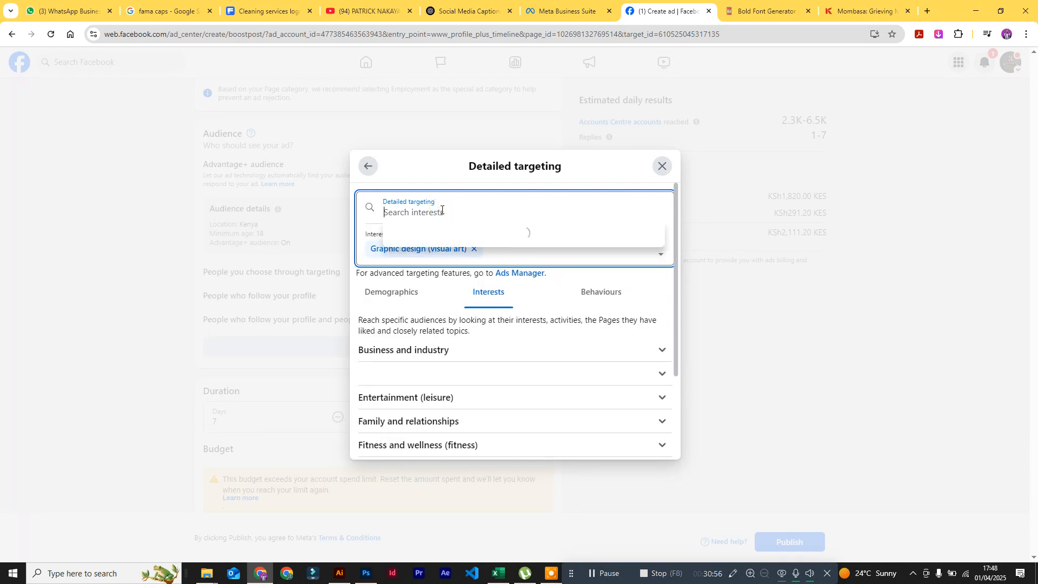
pyautogui.write('graphi')
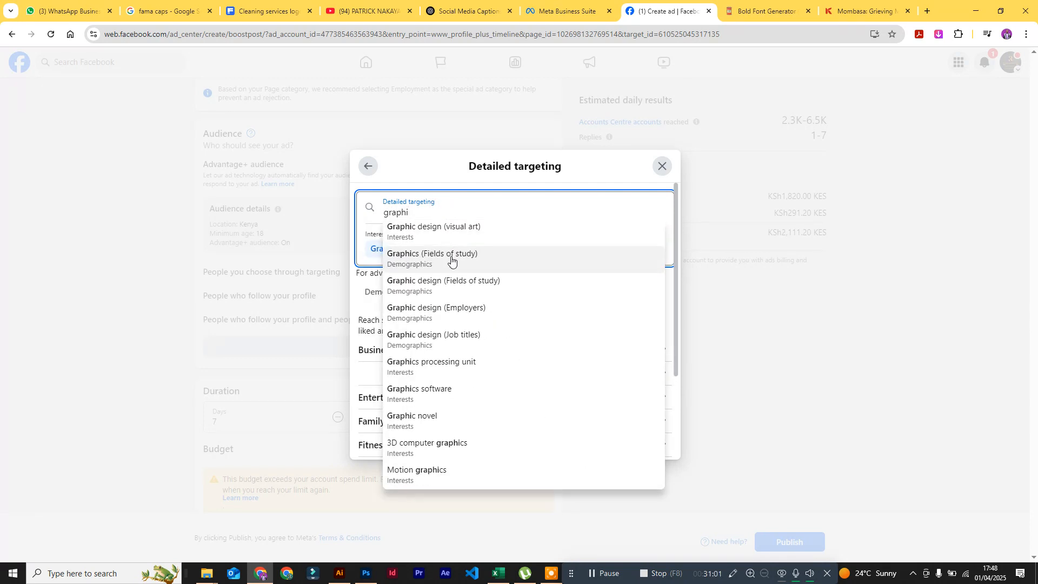
pyautogui.click(452, 259)
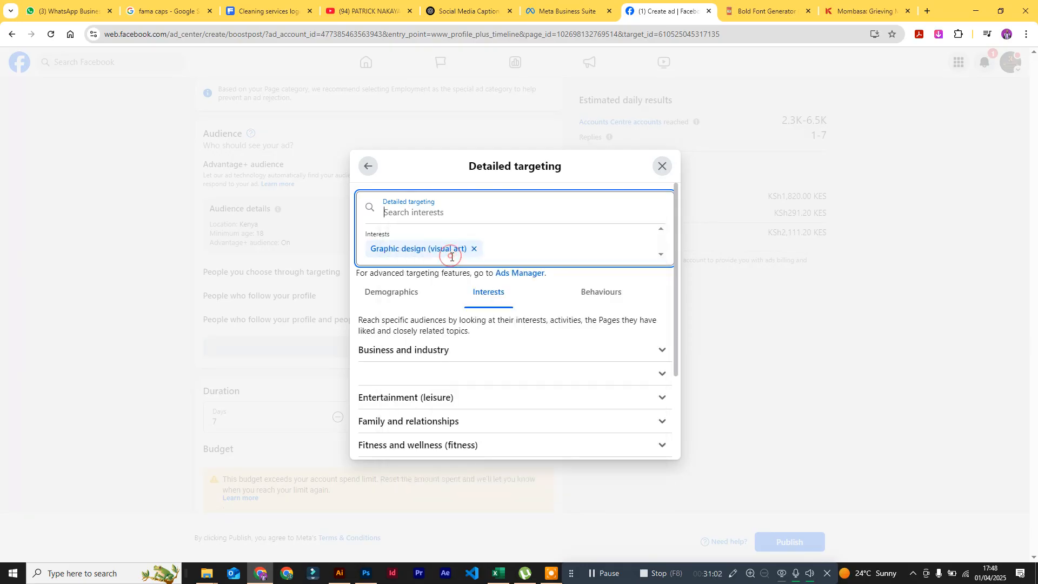
# Step: Add Adobe, Adobe Photoshop (Employers) and Adobe Photoshop (software) to the detailed targeting
pyautogui.click(450, 214)
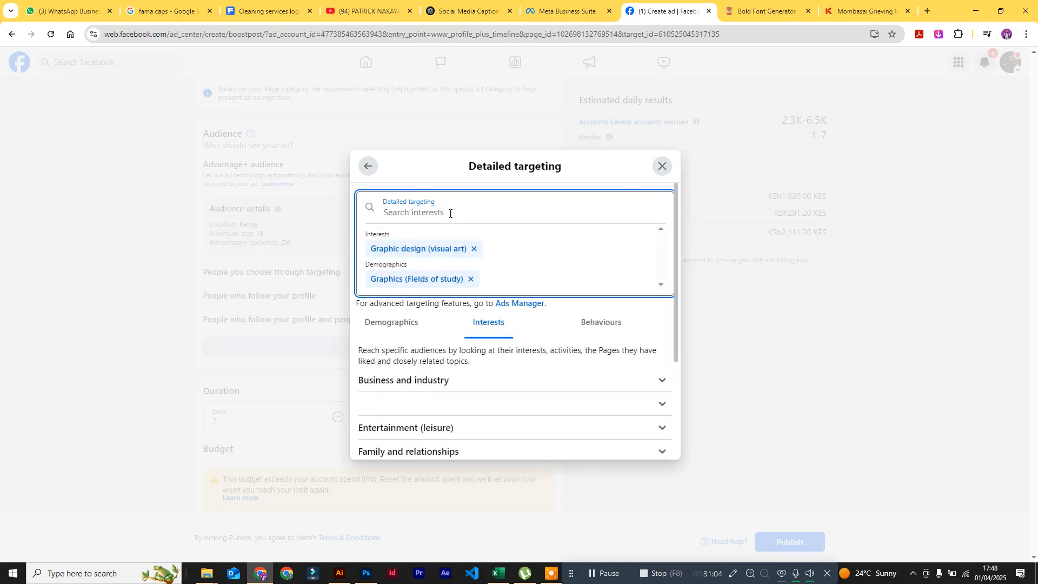
pyautogui.write('adobe')
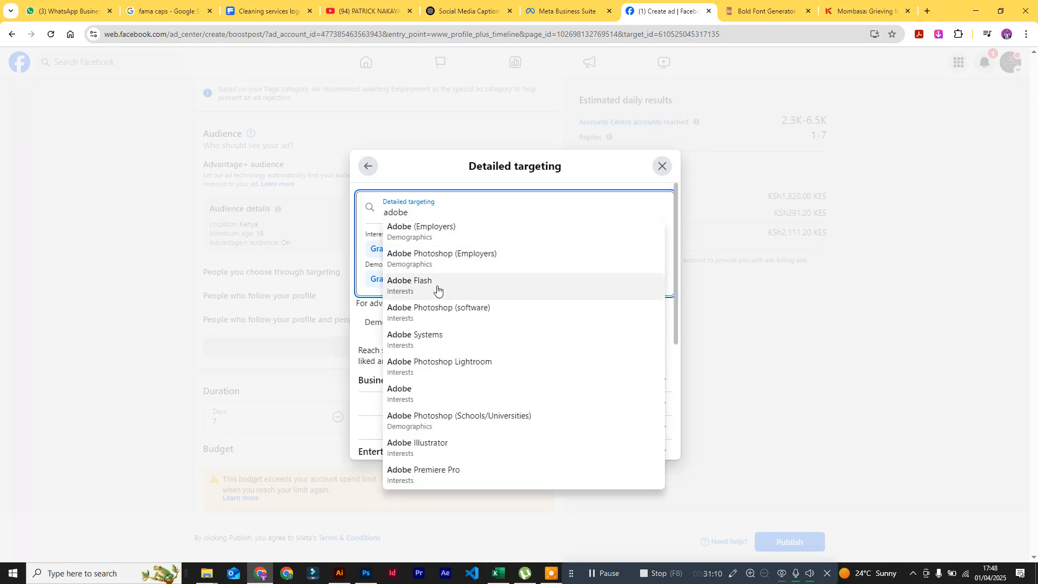
pyautogui.click(436, 396)
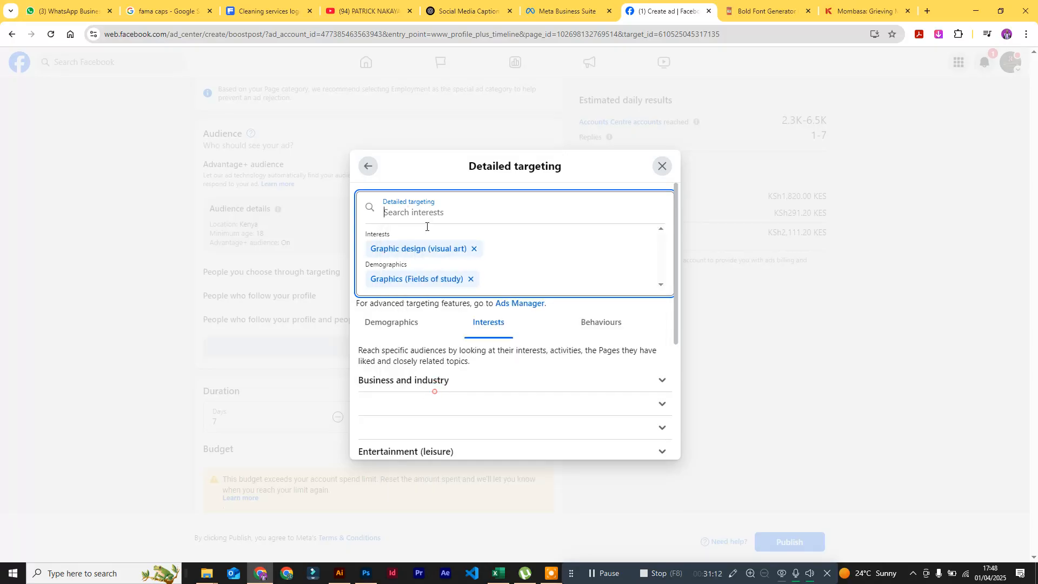
pyautogui.write('adobe')
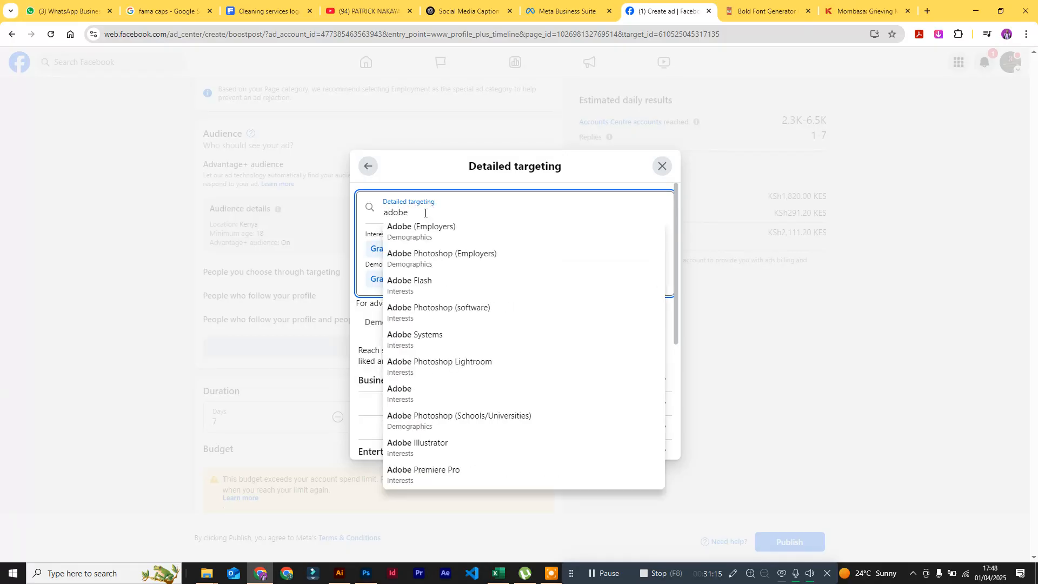
pyautogui.click(426, 258)
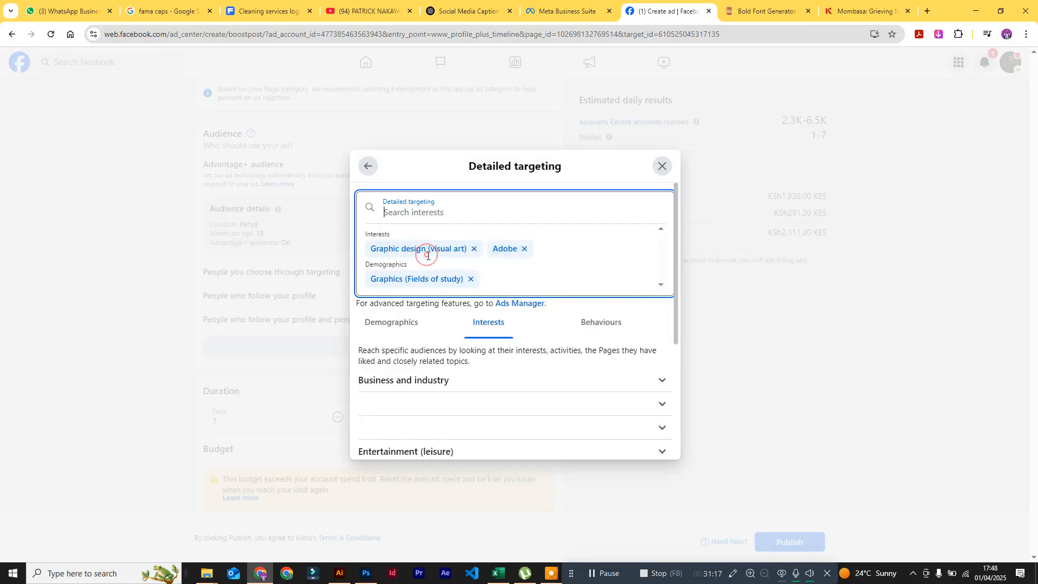
pyautogui.write('adobe')
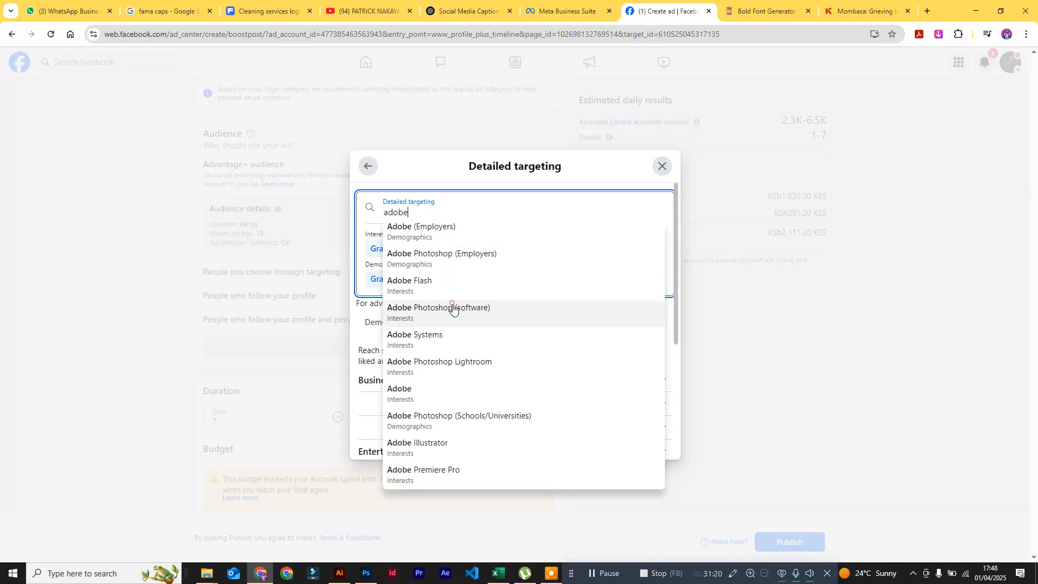
pyautogui.click(452, 308)
# Step: Add the Adobe Illustrator, Adobe InDesign and Adobe Premiere Pro interests to the detailed targeting
pyautogui.click(442, 216)
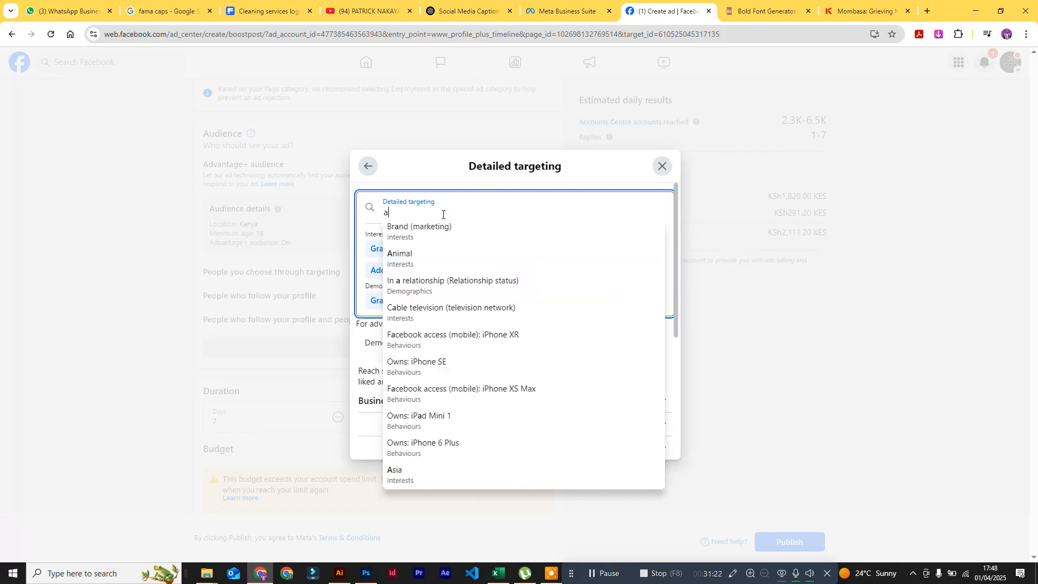
pyautogui.write('adobe il')
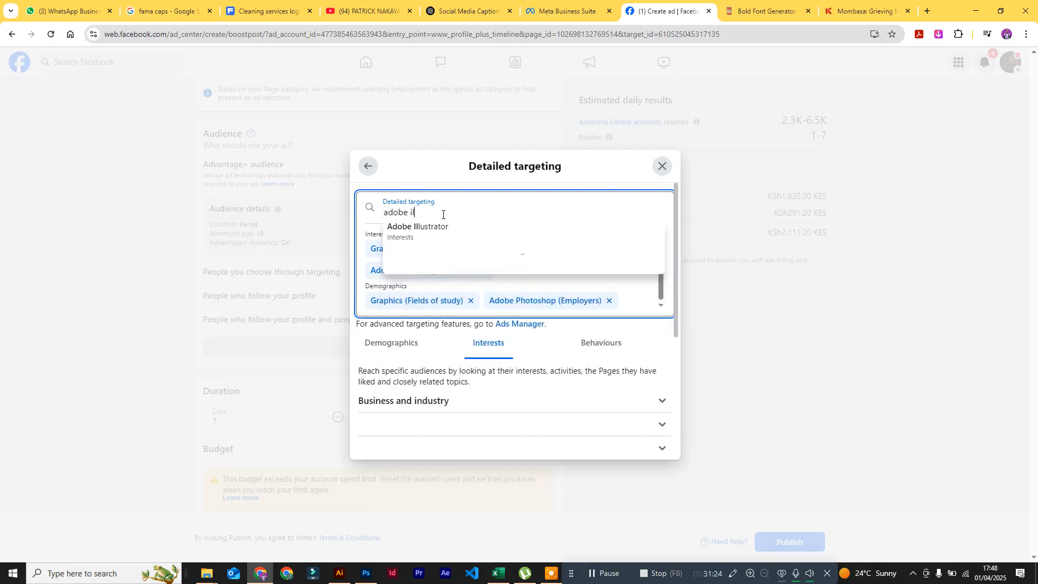
pyautogui.click(442, 234)
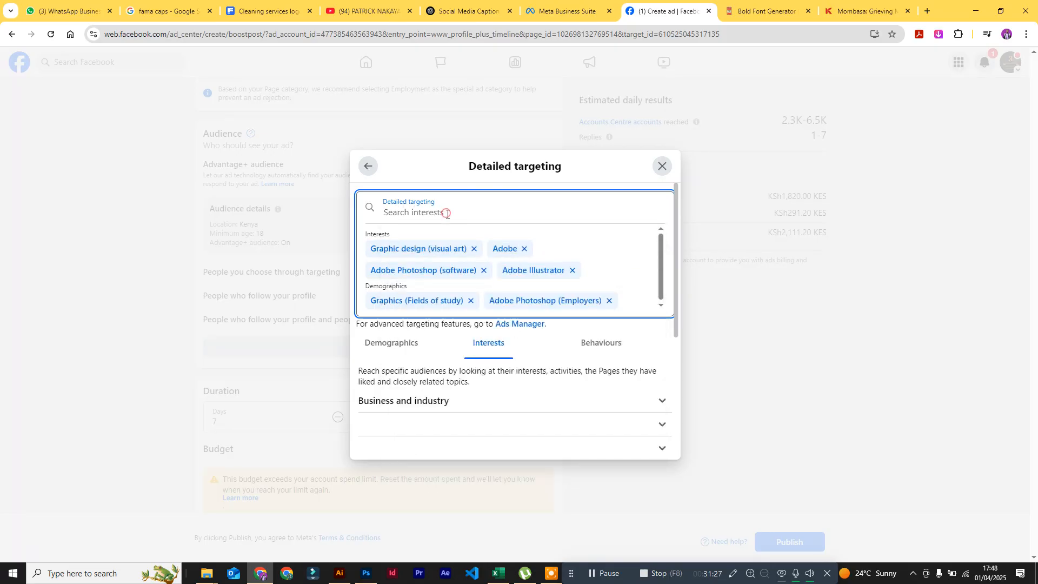
pyautogui.write('adobe in')
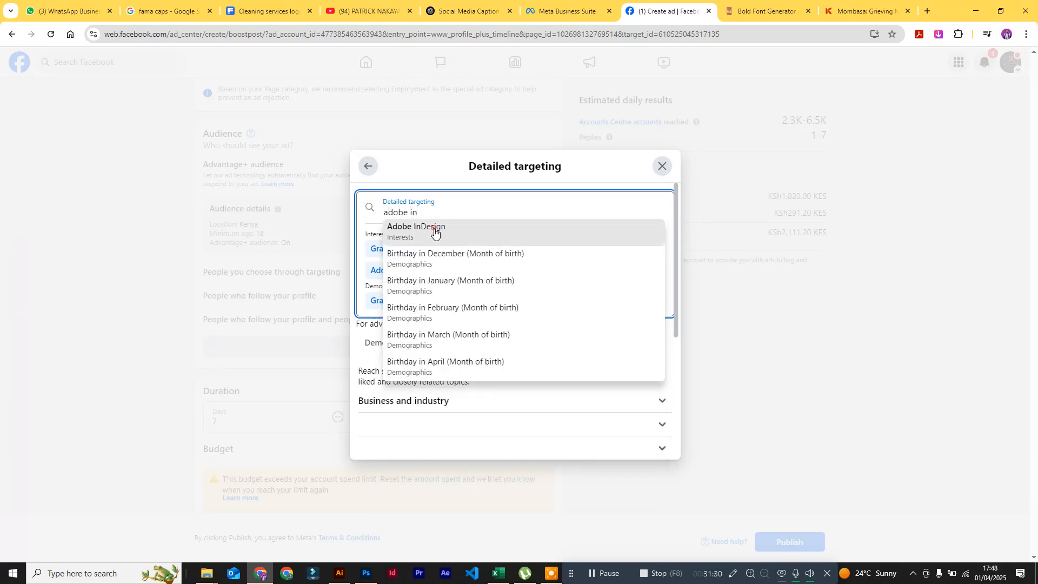
pyautogui.click(434, 228)
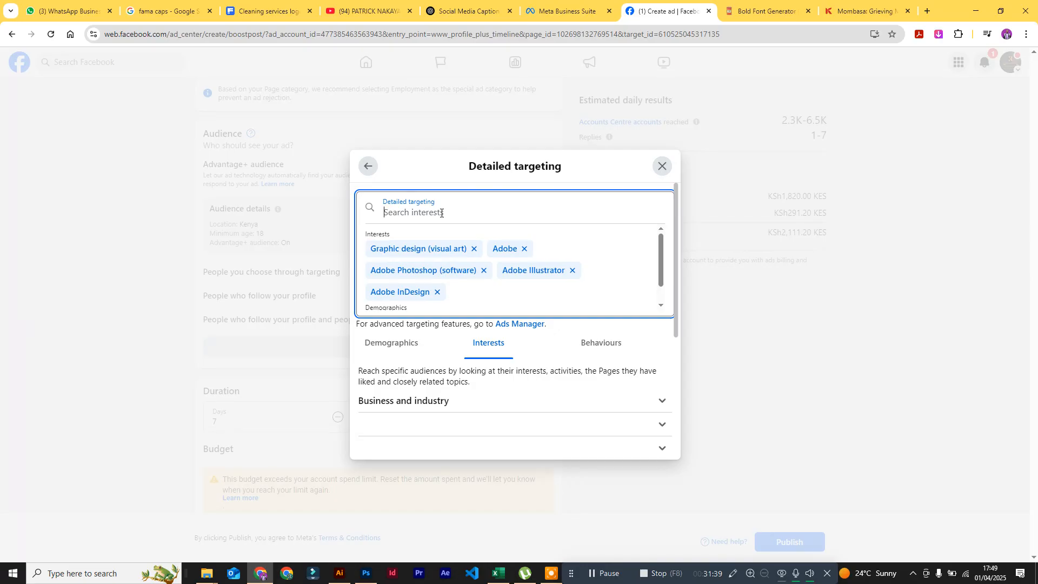
pyautogui.write('adobe')
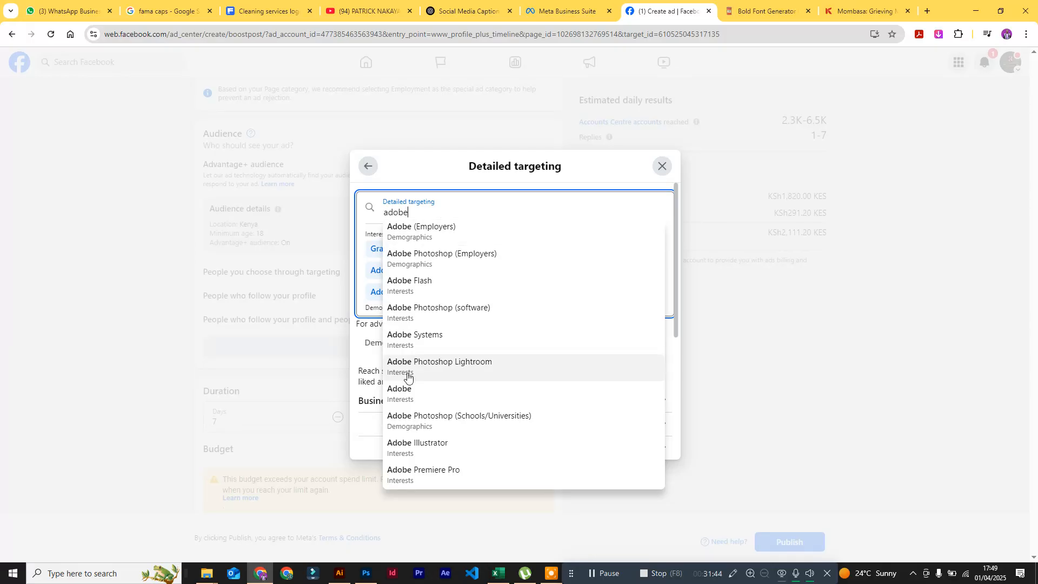
pyautogui.click(427, 471)
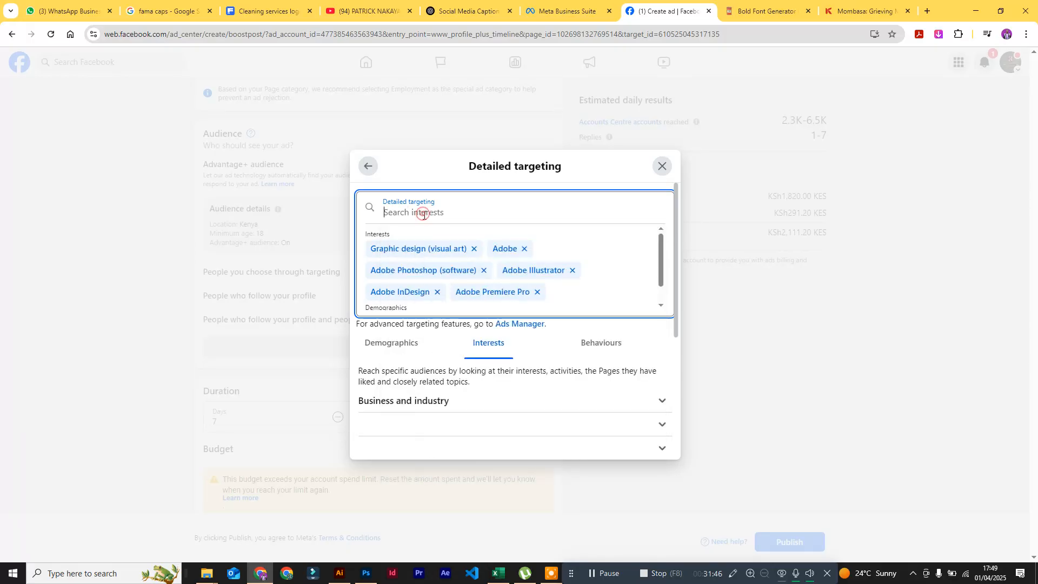
# Step: Add the Website interest and the Web development (Fields of study) demographic to the detailed targeting
pyautogui.write('a')
pyautogui.press('BackSpace')
pyautogui.write('web')
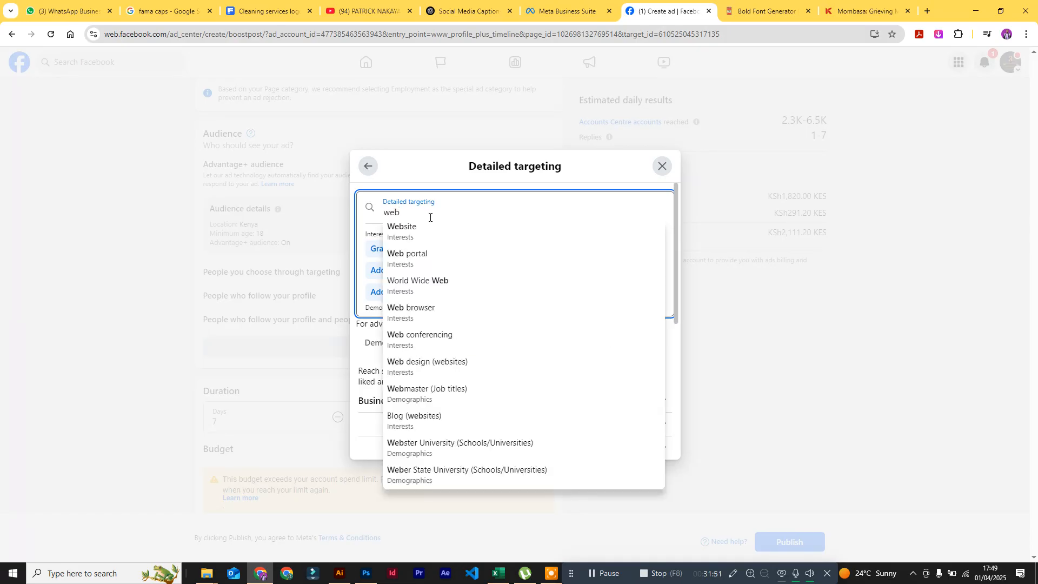
pyautogui.click(423, 229)
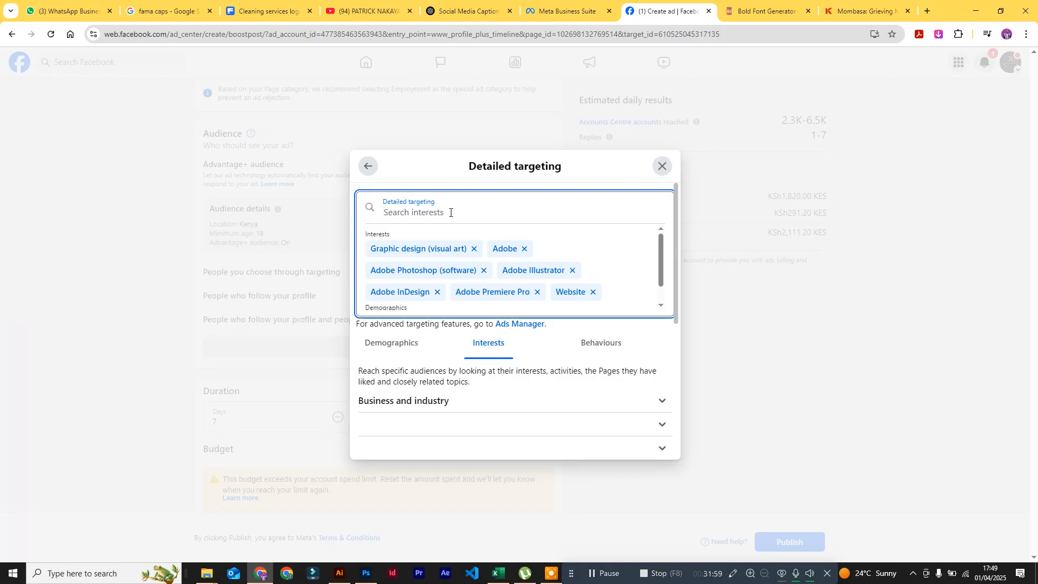
pyautogui.write('web dev')
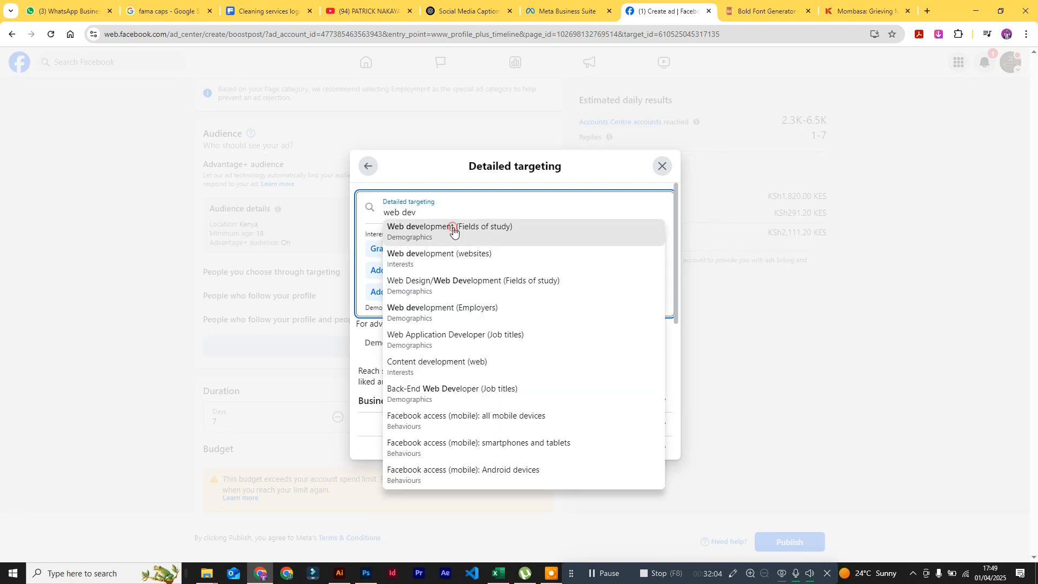
pyautogui.click(453, 231)
pyautogui.write('we')
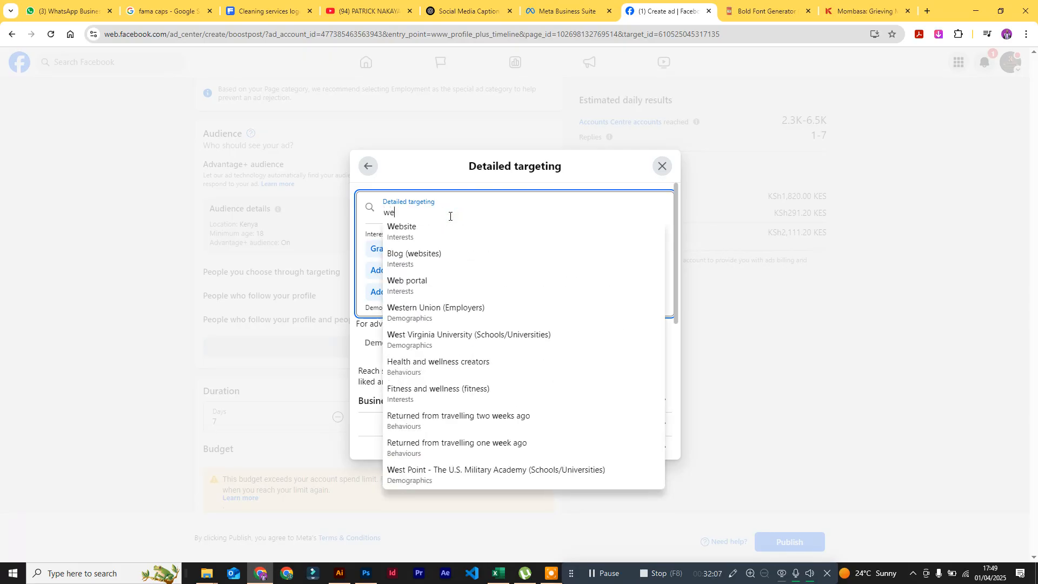
pyautogui.write('b de')
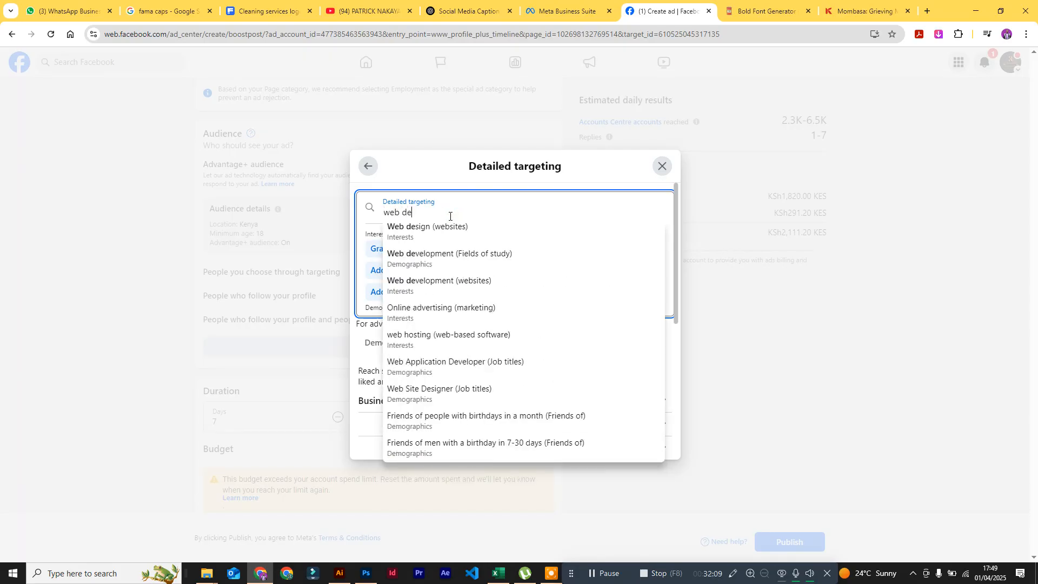
pyautogui.click(442, 258)
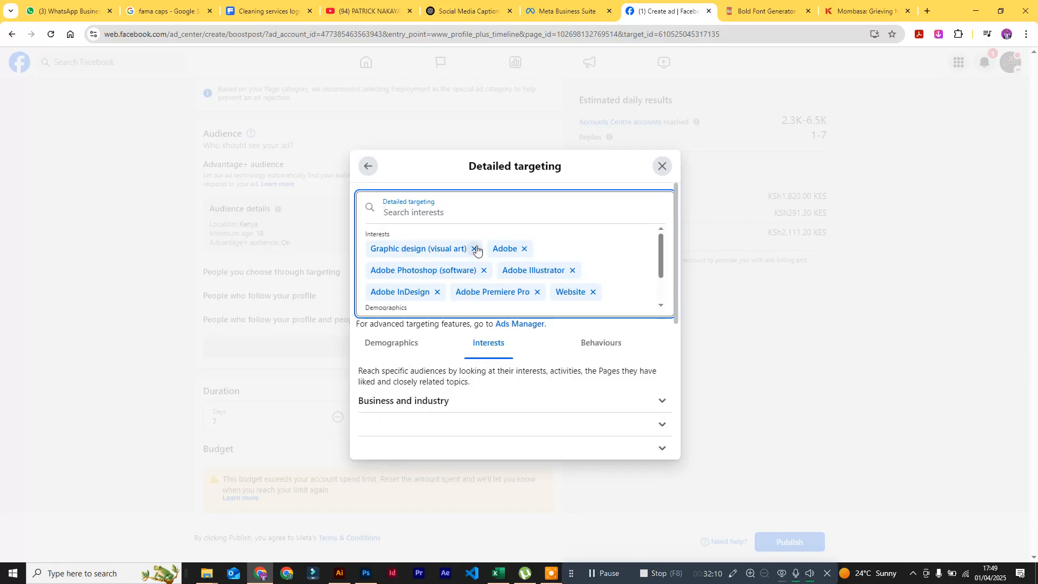
# Step: Review the selected interests and demographics and look over the remaining interest categories
pyautogui.scroll(-2, 476, 254)
pyautogui.scroll(-2, 489, 258)
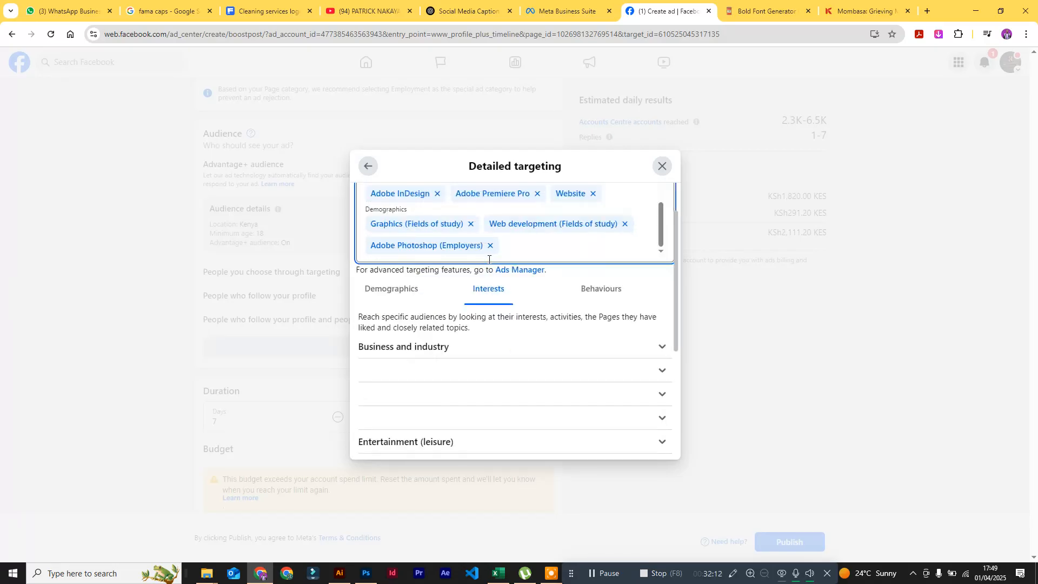
pyautogui.scroll(2, 489, 259)
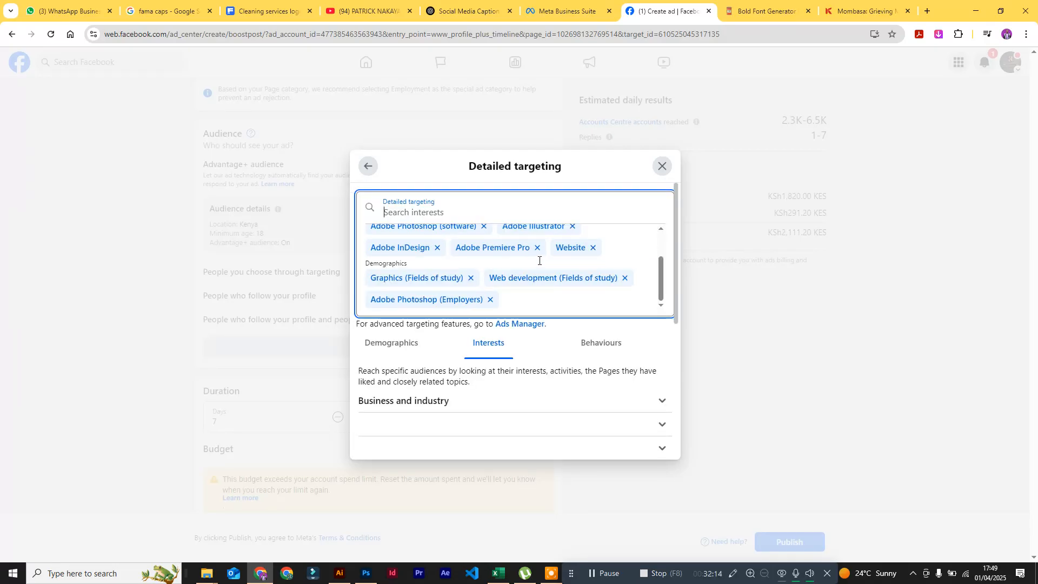
pyautogui.scroll(2, 557, 265)
pyautogui.scroll(-2, 572, 271)
pyautogui.scroll(2, 572, 270)
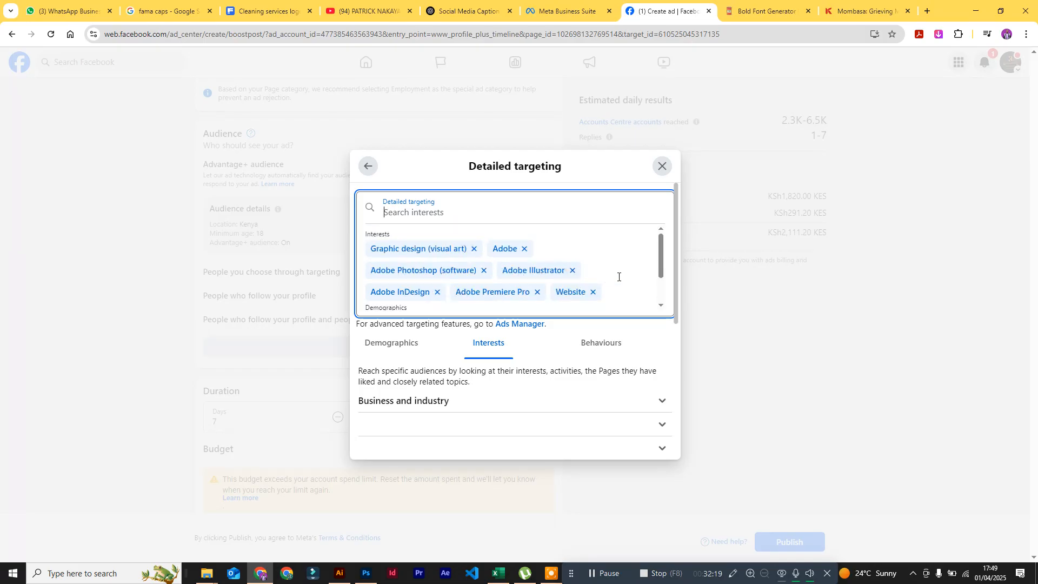
pyautogui.scroll(-5, 609, 319)
pyautogui.scroll(5, 612, 331)
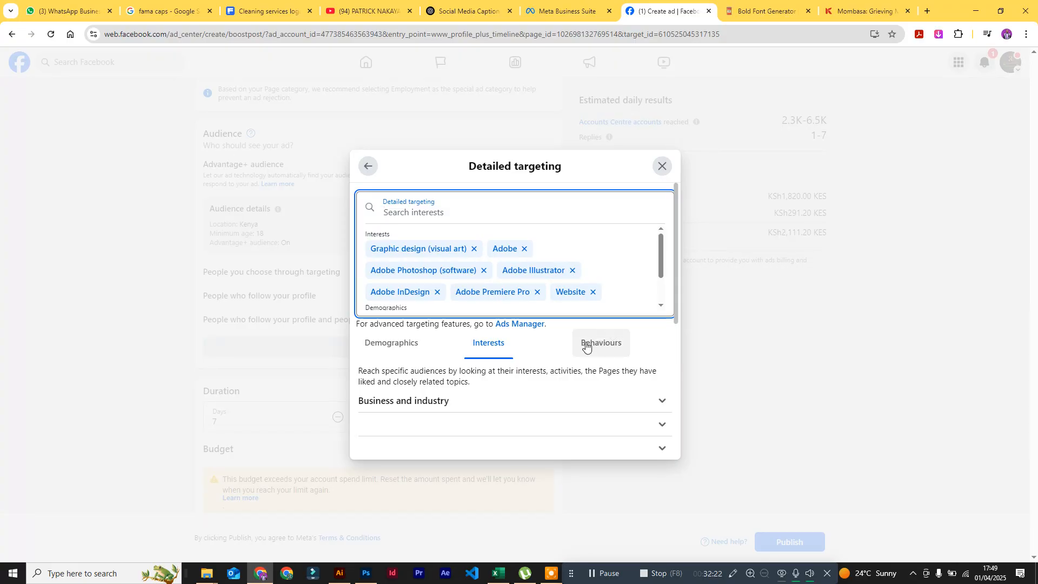
pyautogui.scroll(-4, 586, 346)
pyautogui.scroll(-1, 586, 347)
pyautogui.scroll(3, 586, 345)
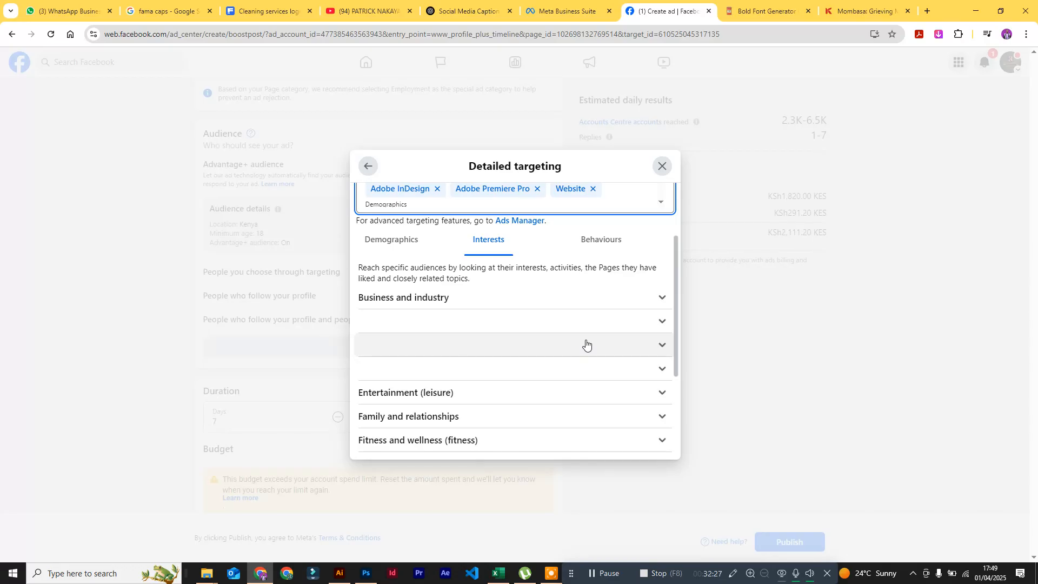
pyautogui.scroll(2, 586, 345)
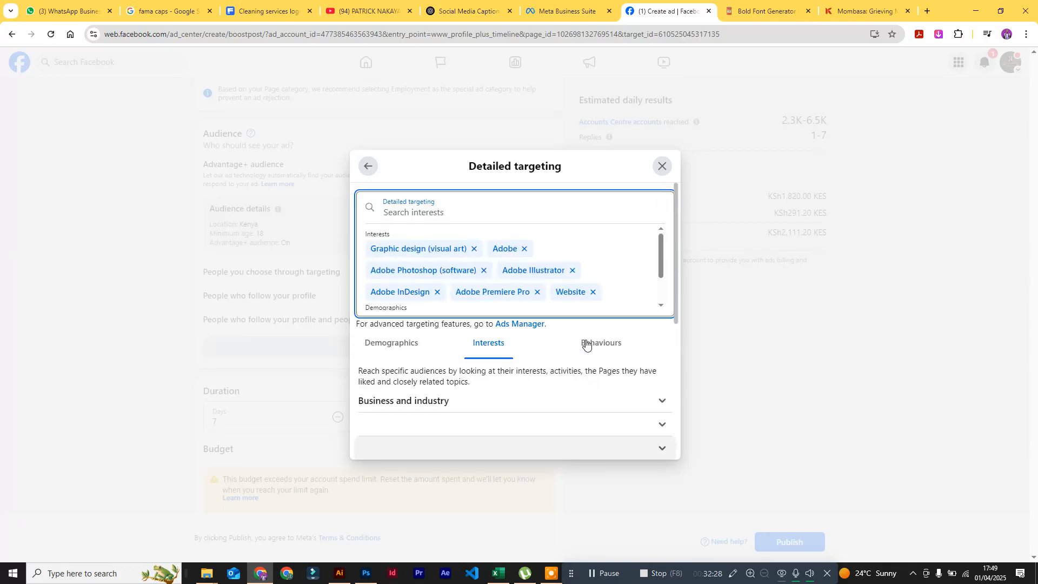
pyautogui.scroll(-1, 612, 296)
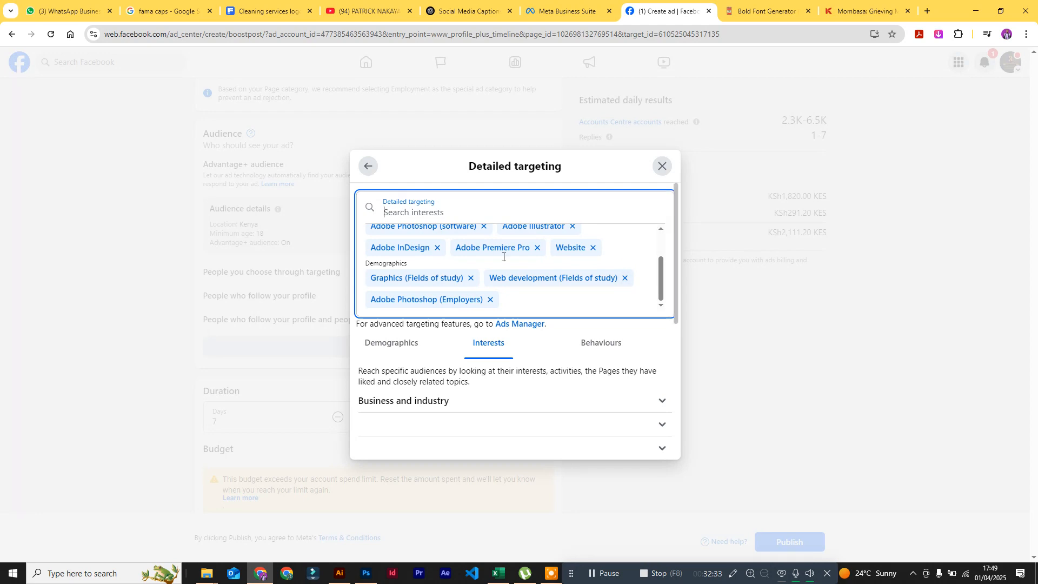
pyautogui.scroll(1, 513, 261)
pyautogui.scroll(-1, 513, 261)
# Step: Return to the audience editor with the targeting choices kept and check them under detailed targeting
pyautogui.click(368, 166)
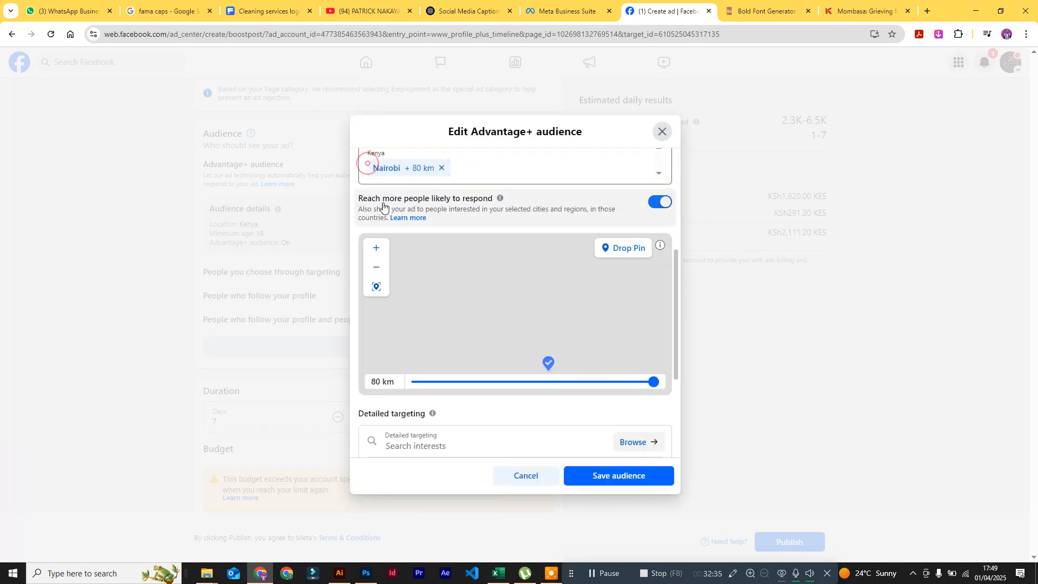
pyautogui.scroll(-4, 494, 411)
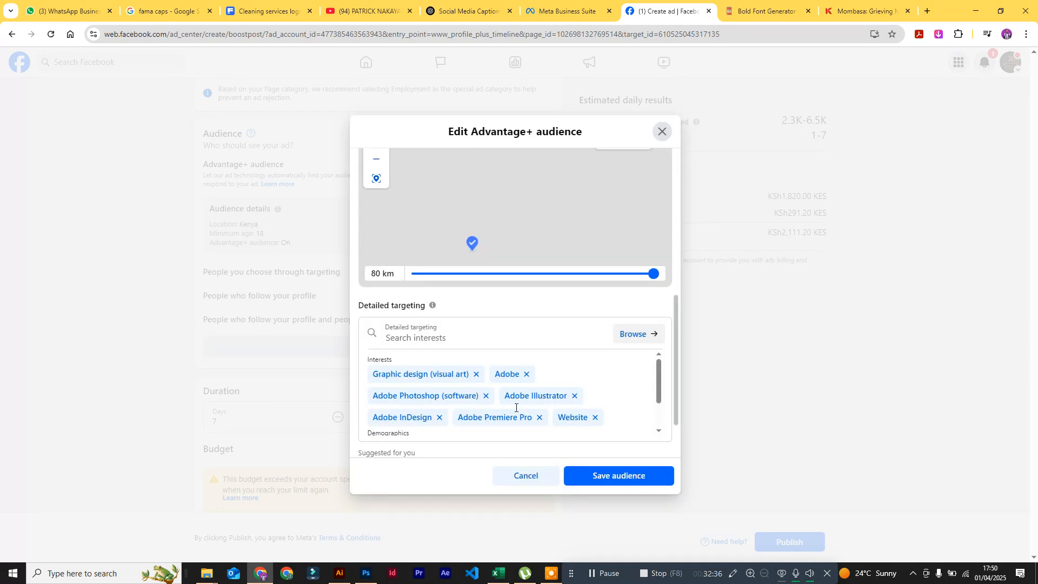
pyautogui.click(435, 338)
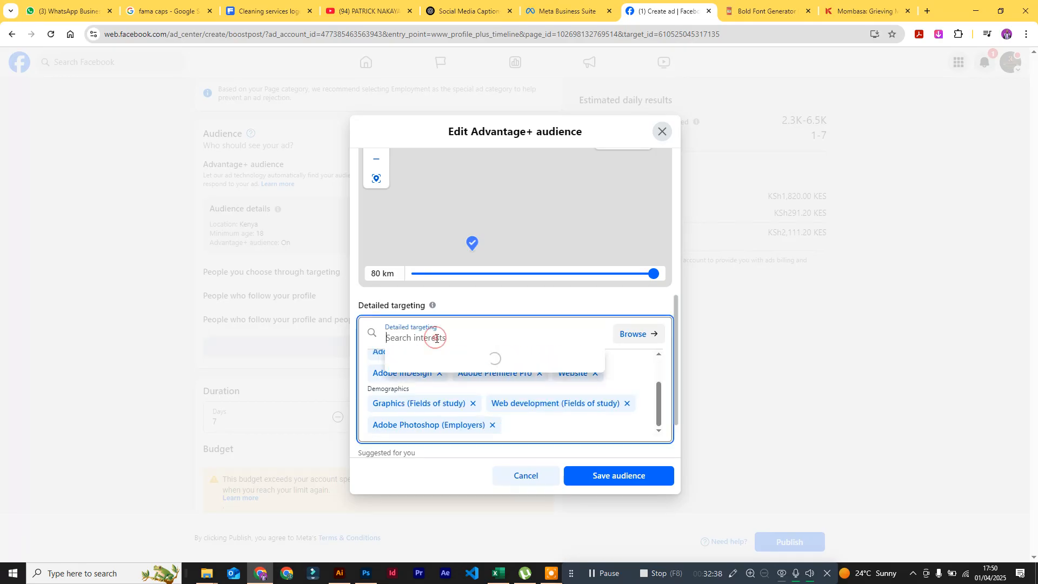
pyautogui.scroll(2, 562, 400)
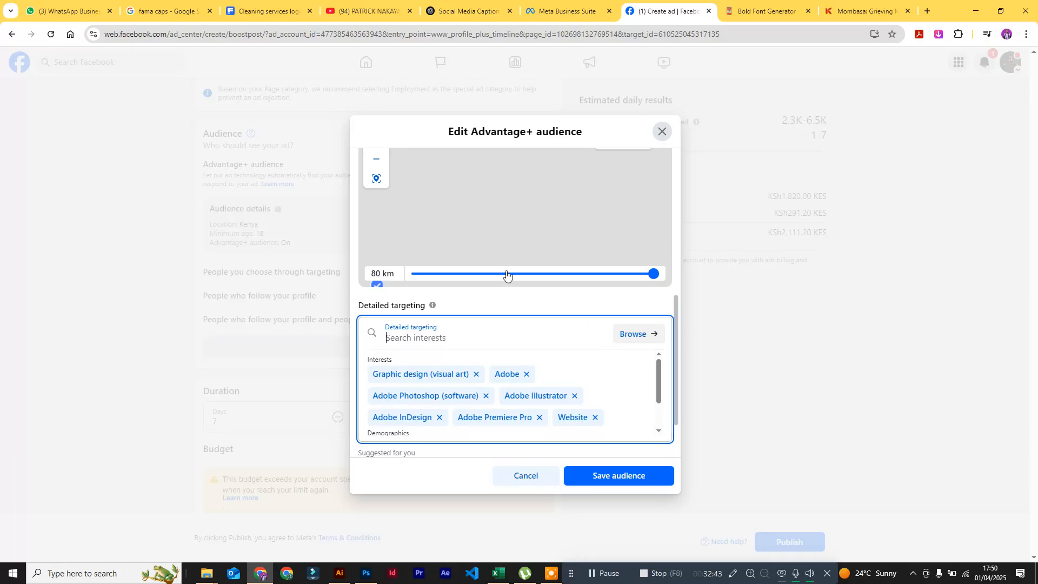
# Step: Check the interests and demographics chosen under detailed targeting and save the Advantage+ audience
pyautogui.click(378, 178)
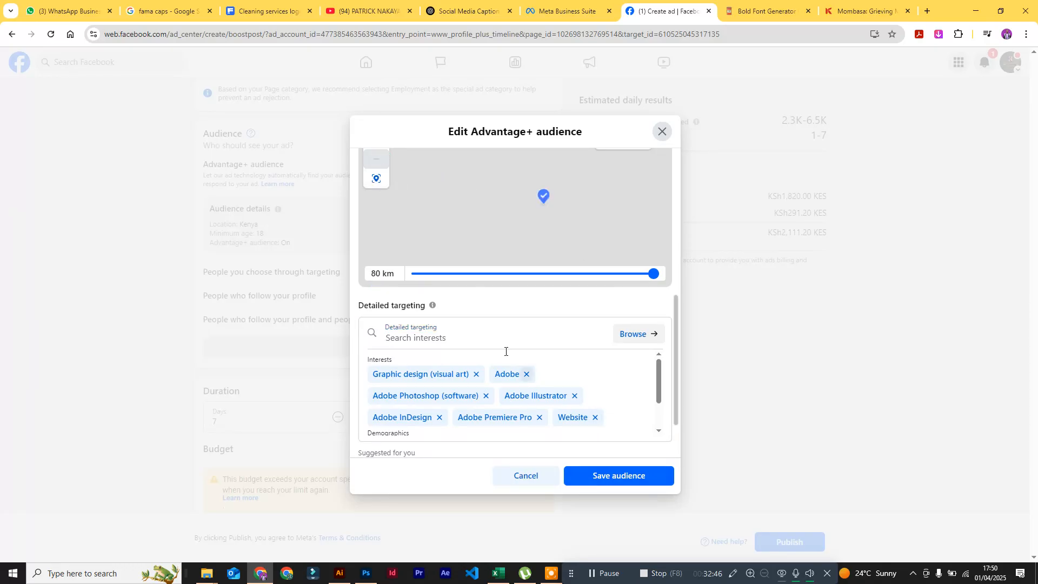
pyautogui.scroll(-2, 557, 395)
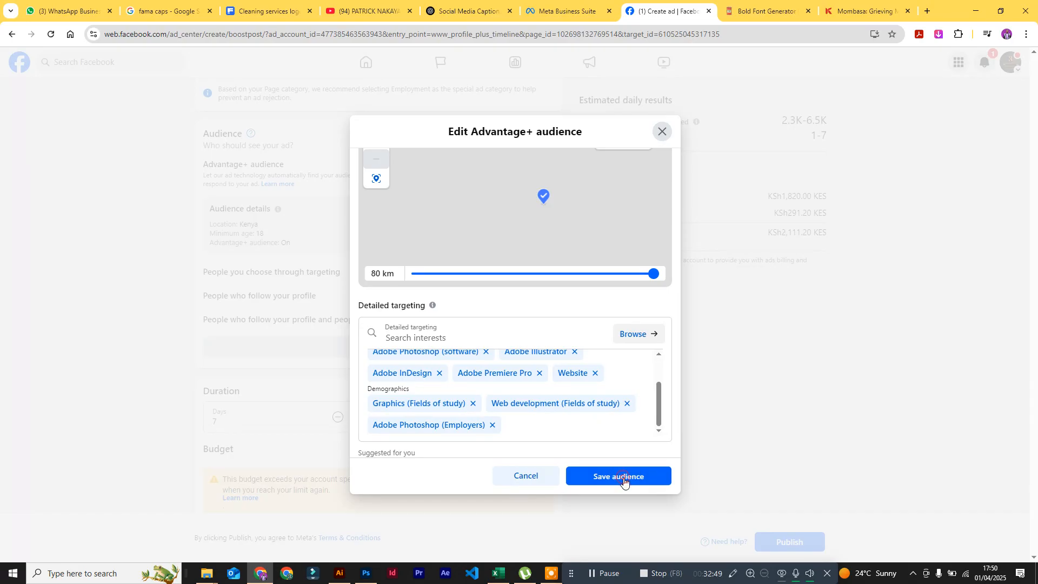
pyautogui.click(622, 479)
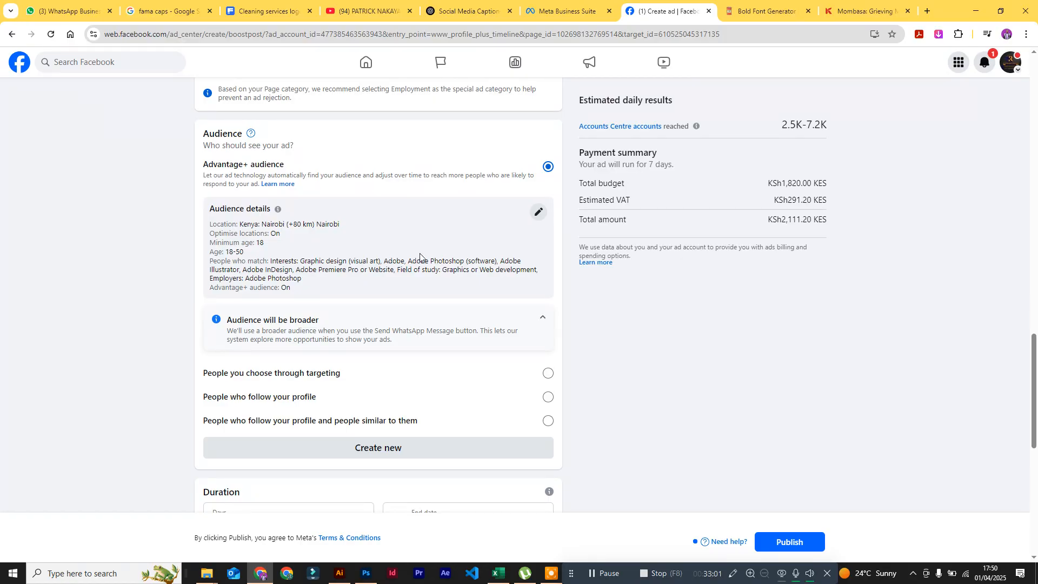
# Step: Reopen the Advantage+ audience for editing and add the suggested Web Application Developer, Video editing software and Web design (websites) targeting options
pyautogui.click(535, 211)
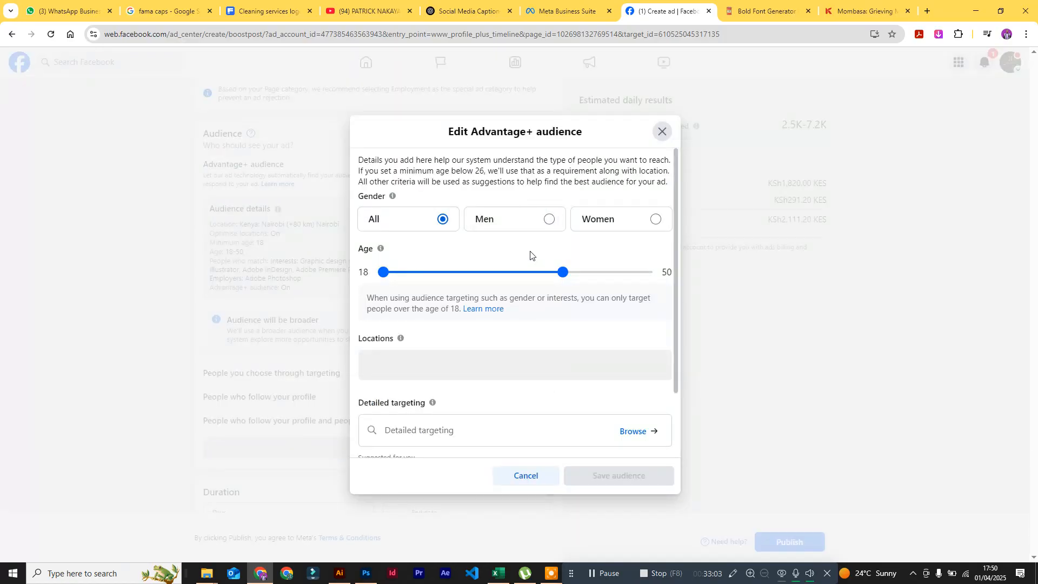
pyautogui.scroll(-3, 463, 362)
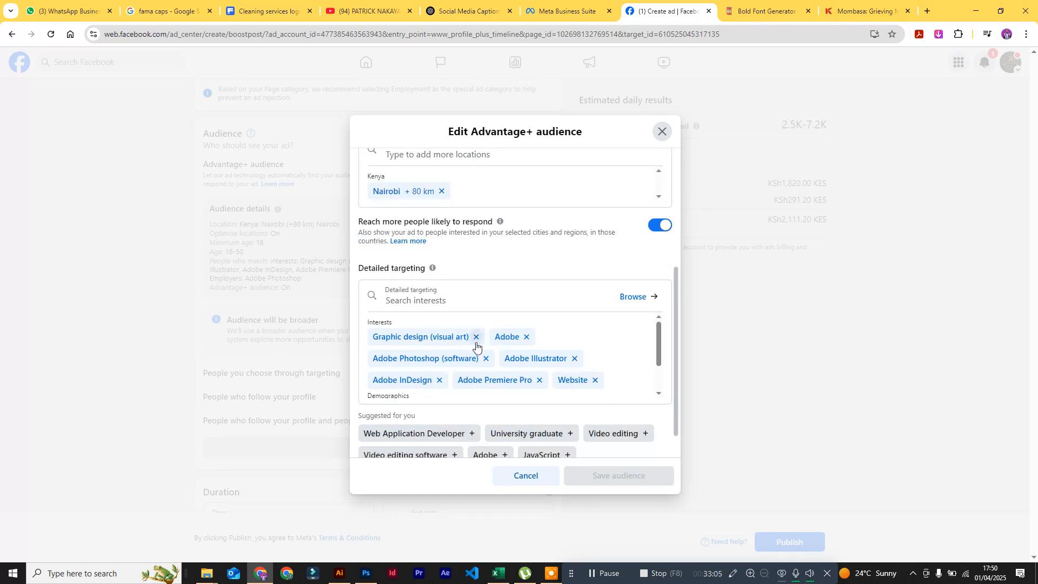
pyautogui.scroll(-2, 486, 349)
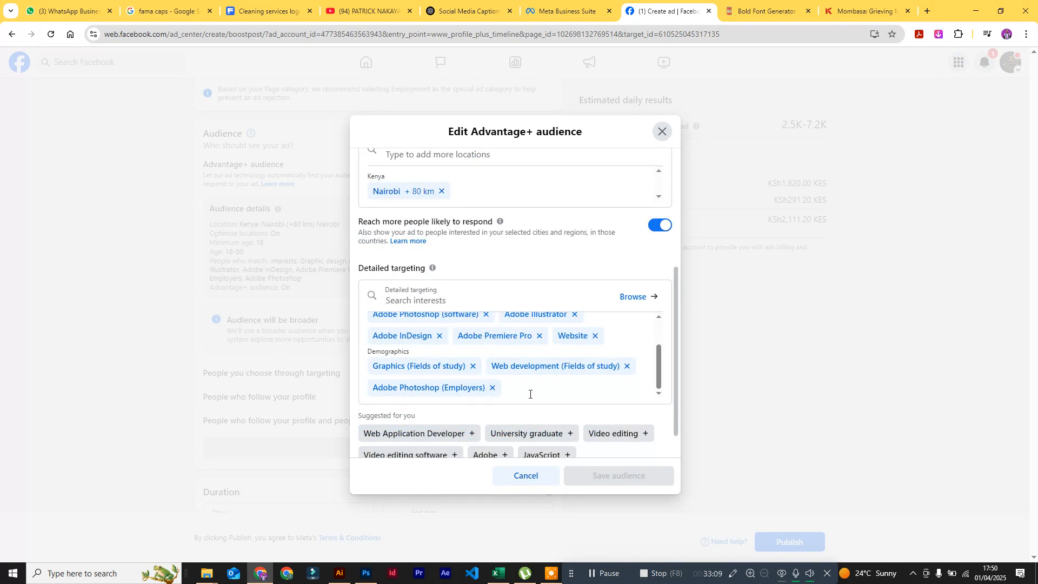
pyautogui.click(472, 432)
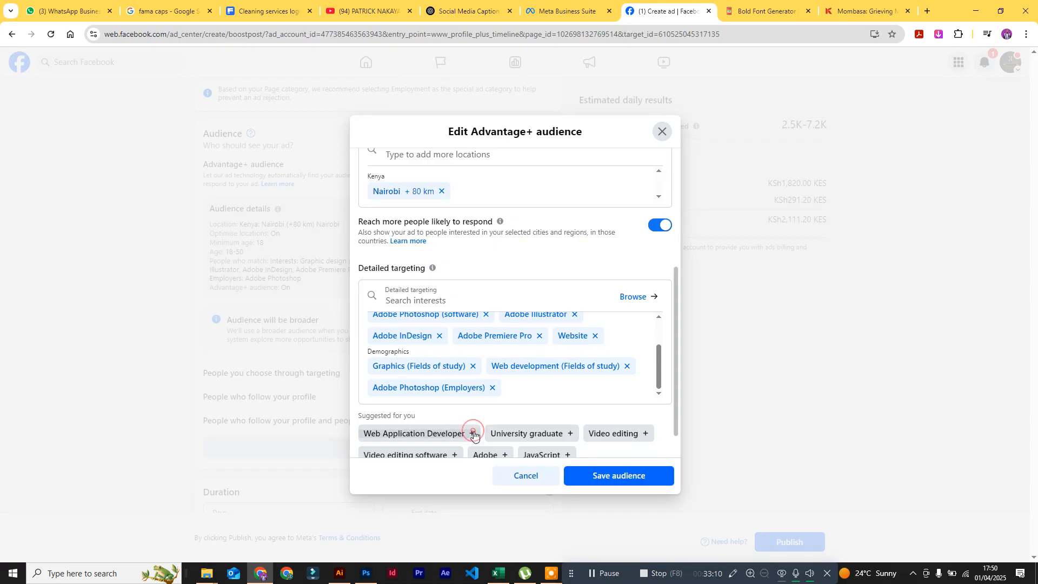
pyautogui.scroll(-1, 470, 432)
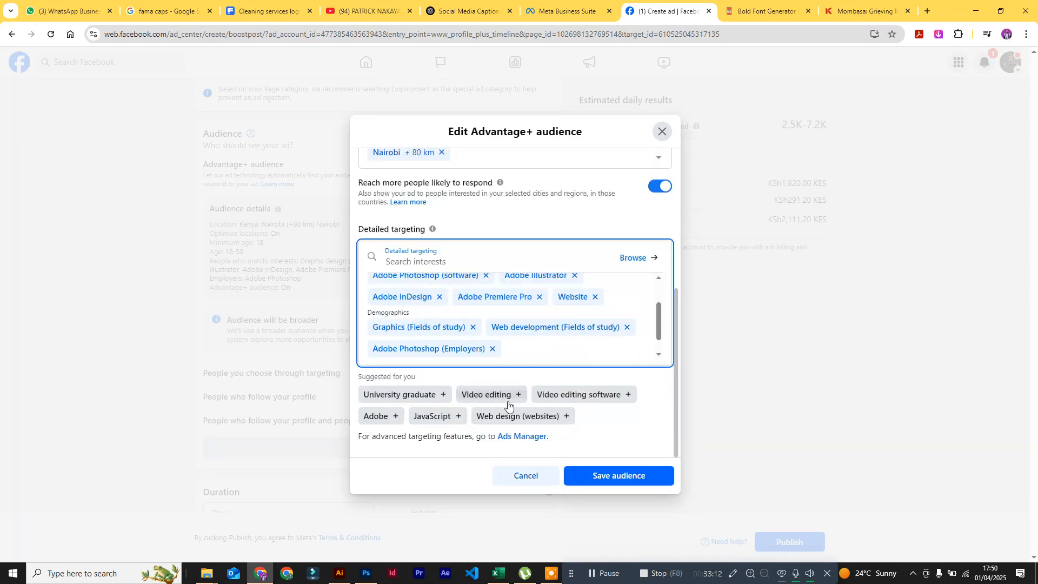
pyautogui.click(628, 395)
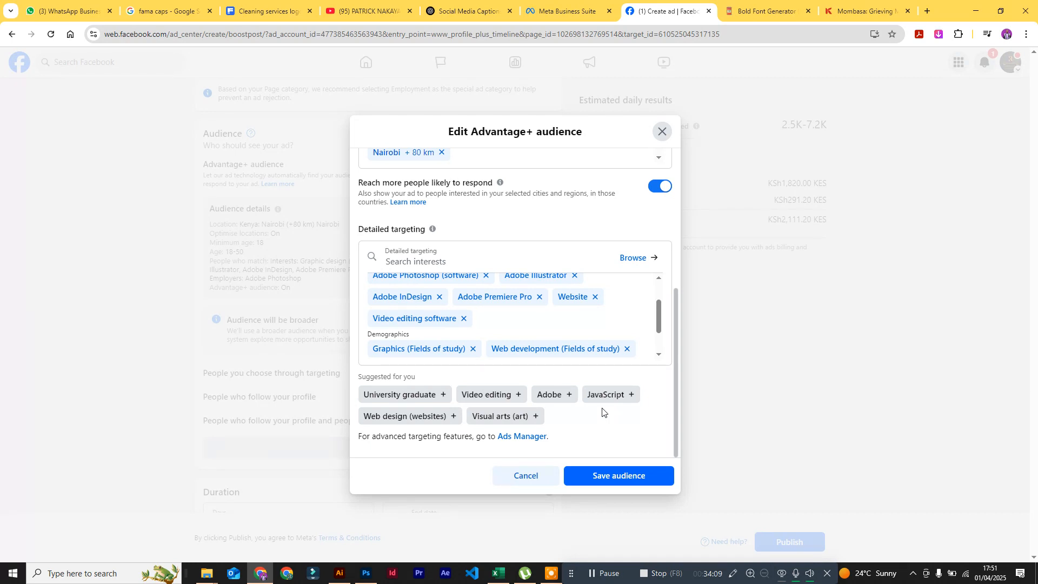
pyautogui.click(457, 416)
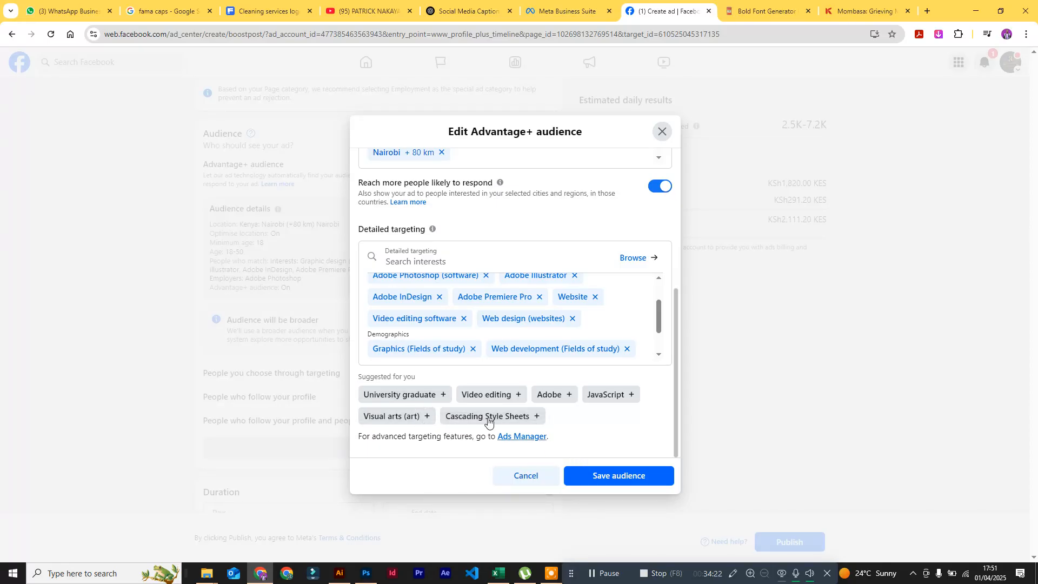
# Step: Add the suggested University graduate, Adobe, Video editing, JavaScript, Visual arts (art) and Cascading Style Sheets options to the detailed targeting
pyautogui.click(444, 395)
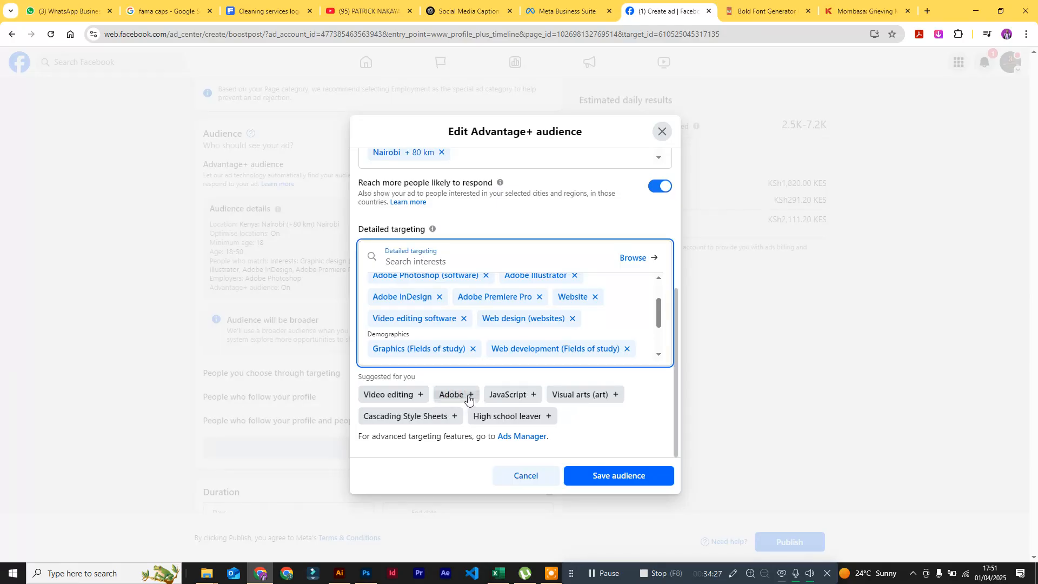
pyautogui.click(468, 398)
pyautogui.click(422, 395)
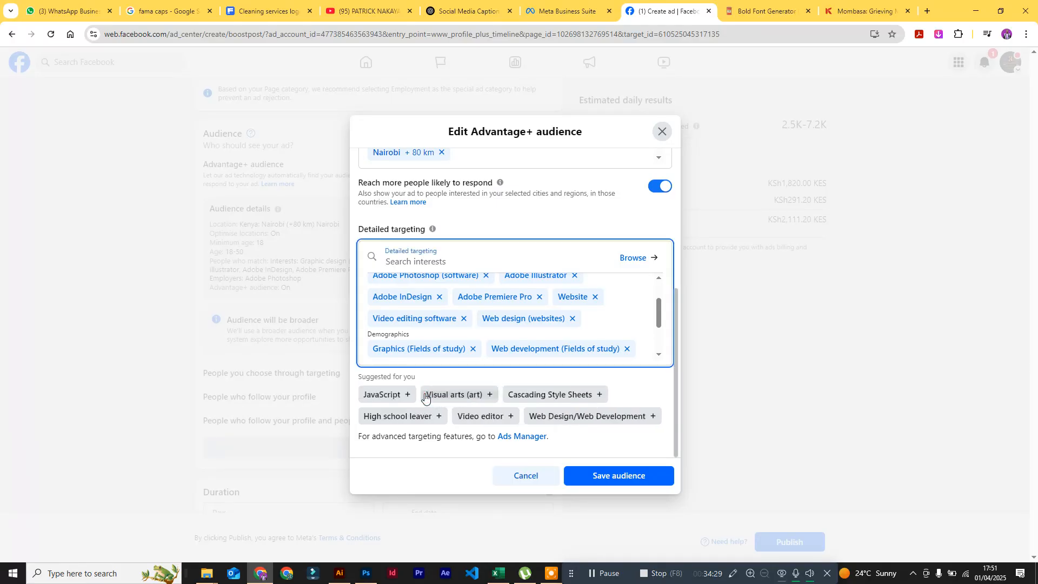
pyautogui.click(406, 398)
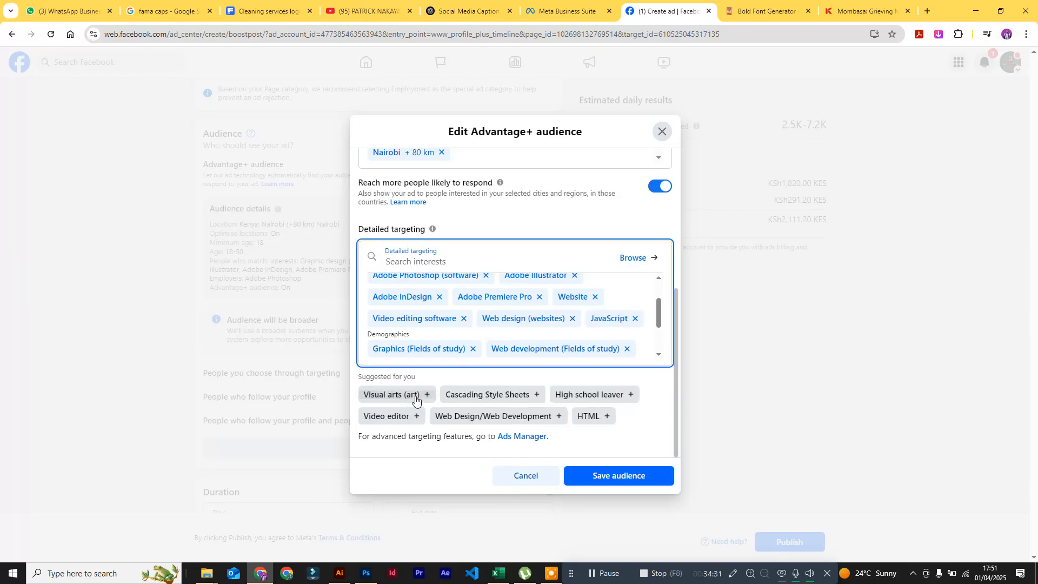
pyautogui.click(428, 397)
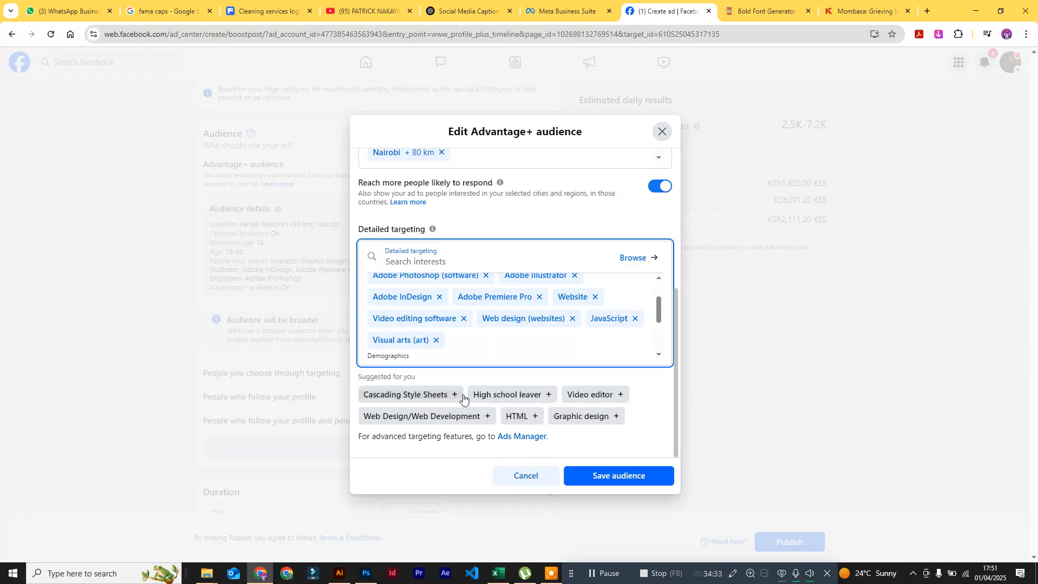
pyautogui.click(463, 399)
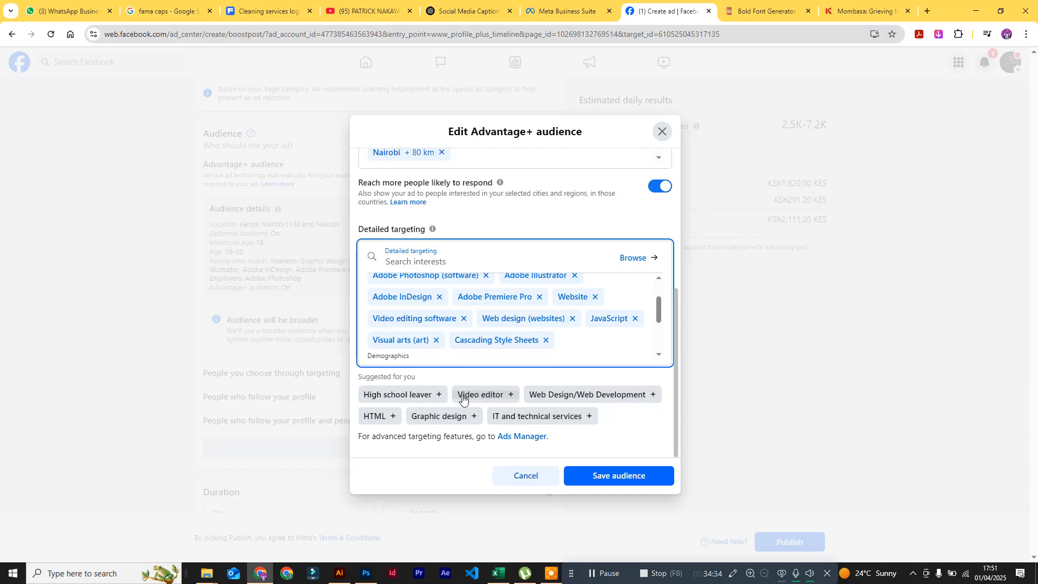
# Step: Add the suggested Video editor, Web Design/Web Development, HTML, IT and technical services, Graphic design and High school leaver options to the detailed targeting
pyautogui.click(510, 395)
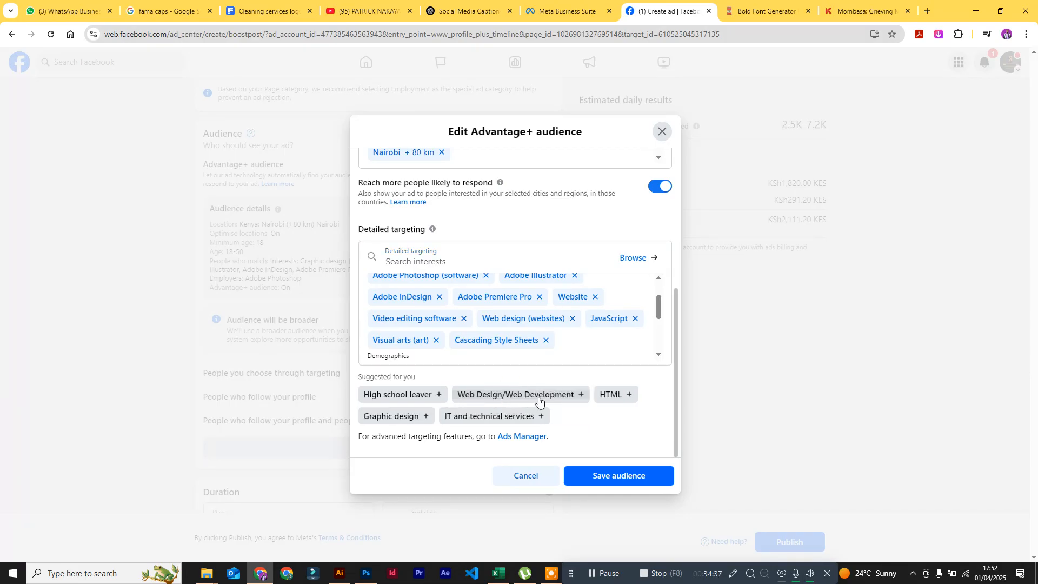
pyautogui.click(577, 397)
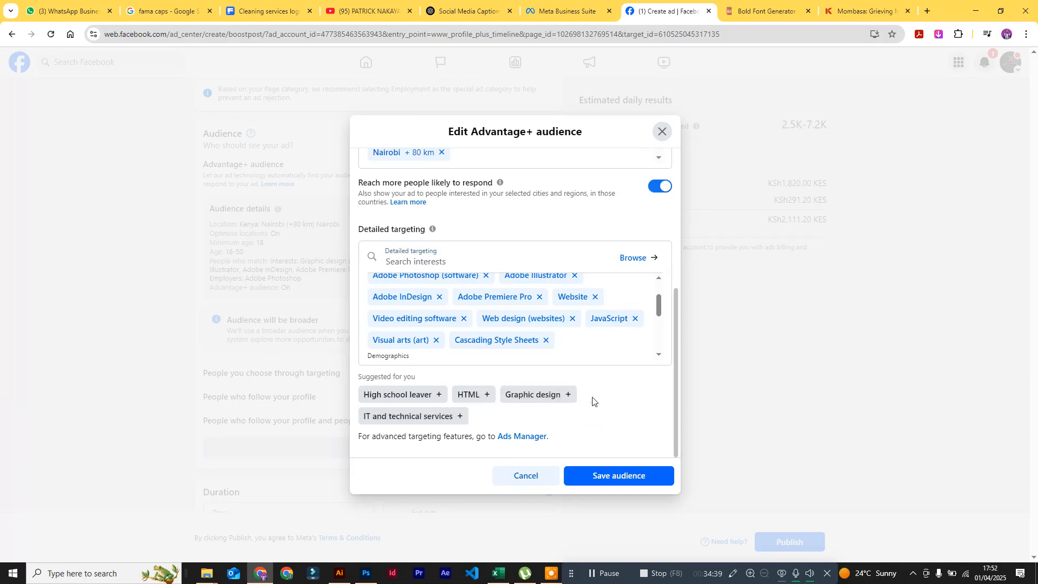
pyautogui.click(488, 395)
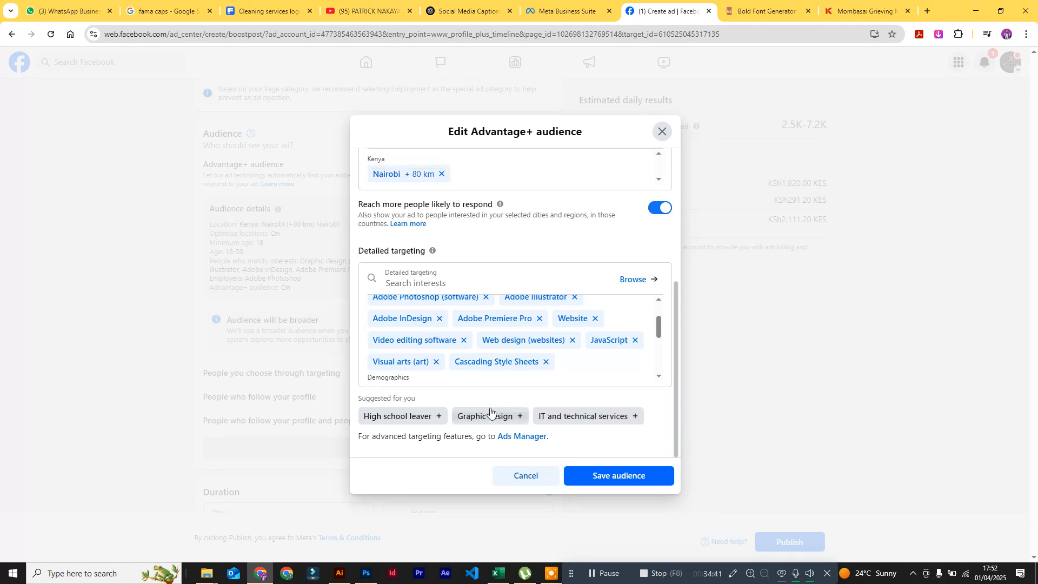
pyautogui.click(635, 416)
pyautogui.click(520, 416)
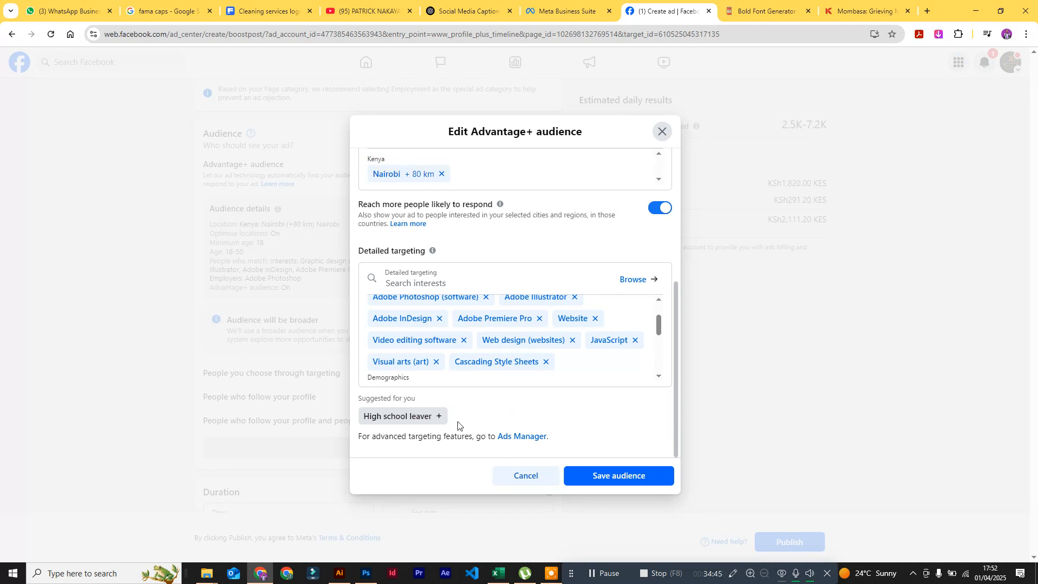
pyautogui.click(438, 416)
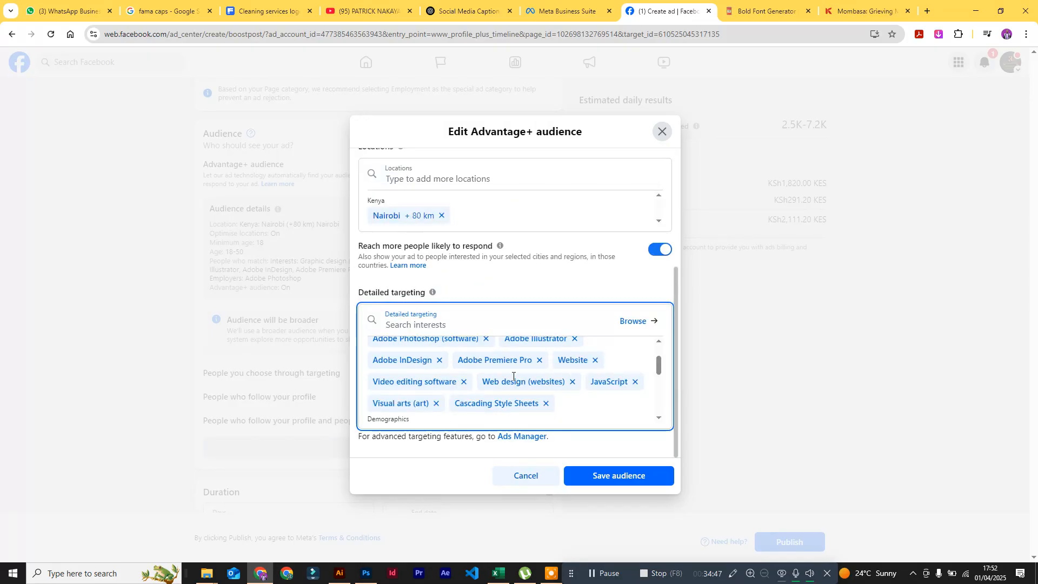
# Step: Look through the full list of detailed targeting selections and save the updated audience
pyautogui.scroll(2, 513, 376)
pyautogui.scroll(-5, 516, 379)
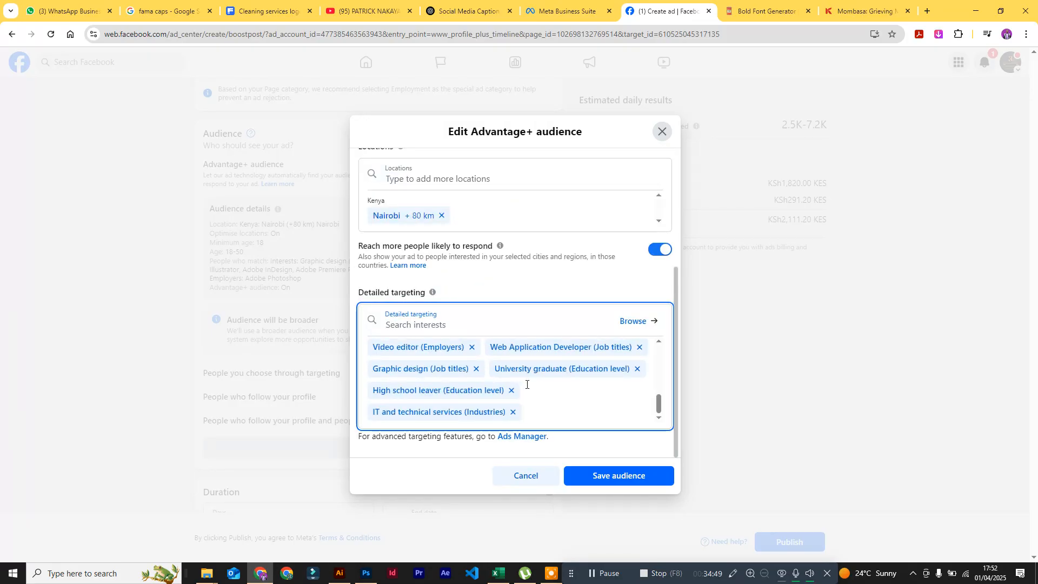
pyautogui.click(618, 476)
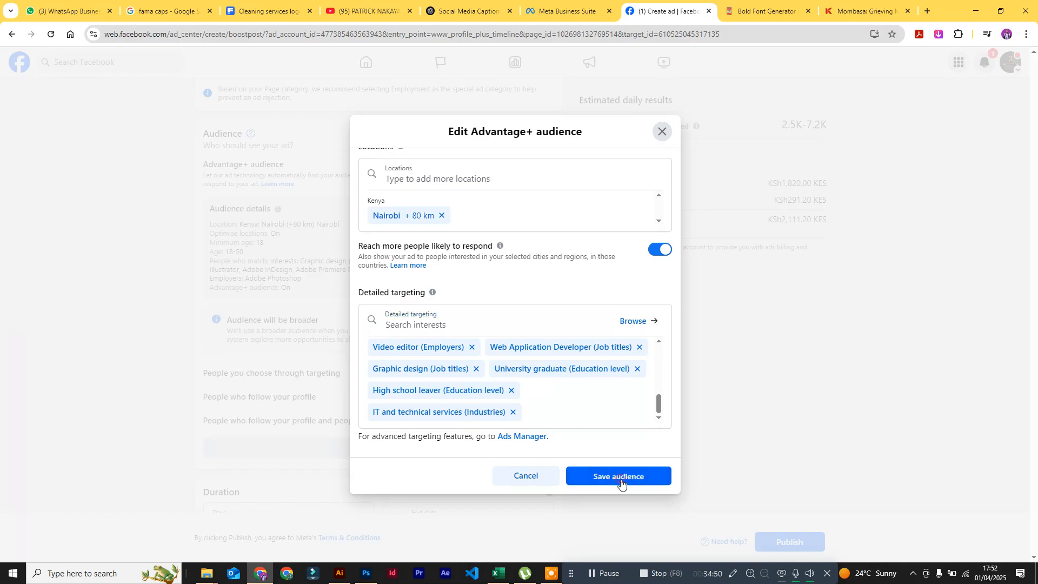
# Step: Shorten the ad's duration to 2 days
pyautogui.scroll(-3, 357, 382)
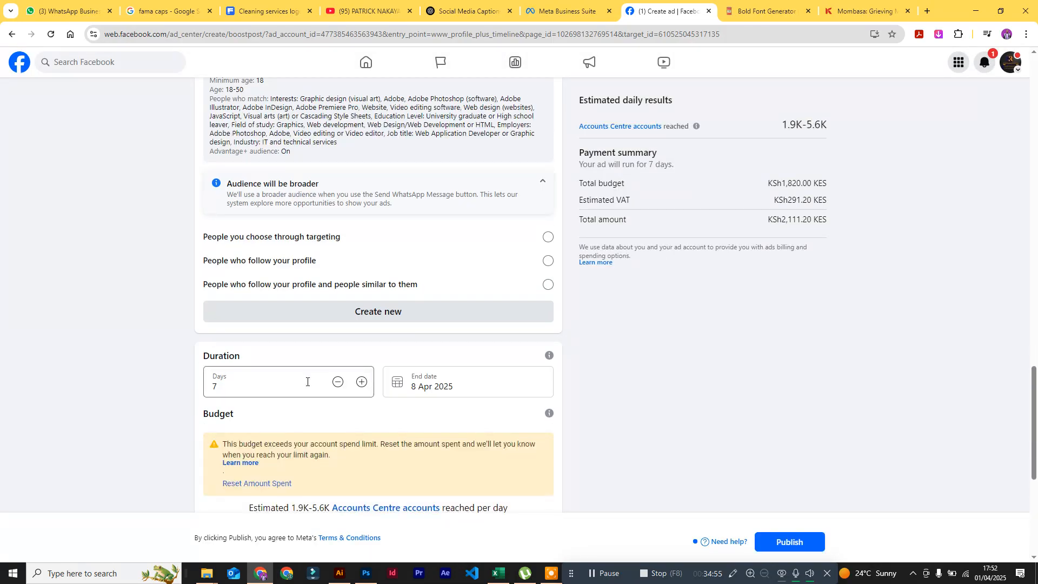
pyautogui.scroll(-2, 307, 382)
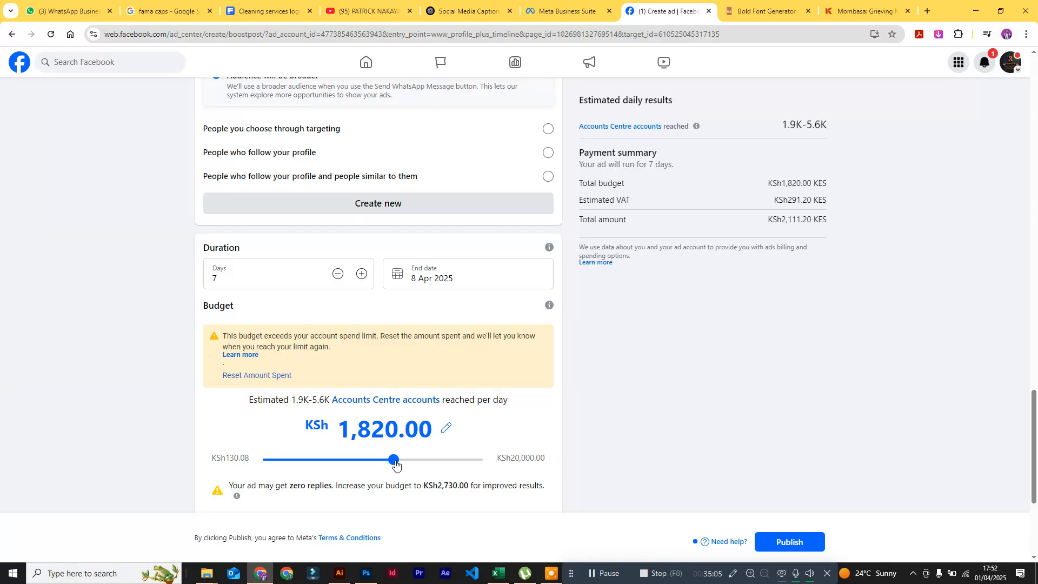
pyautogui.click(335, 276)
pyautogui.click(335, 276)
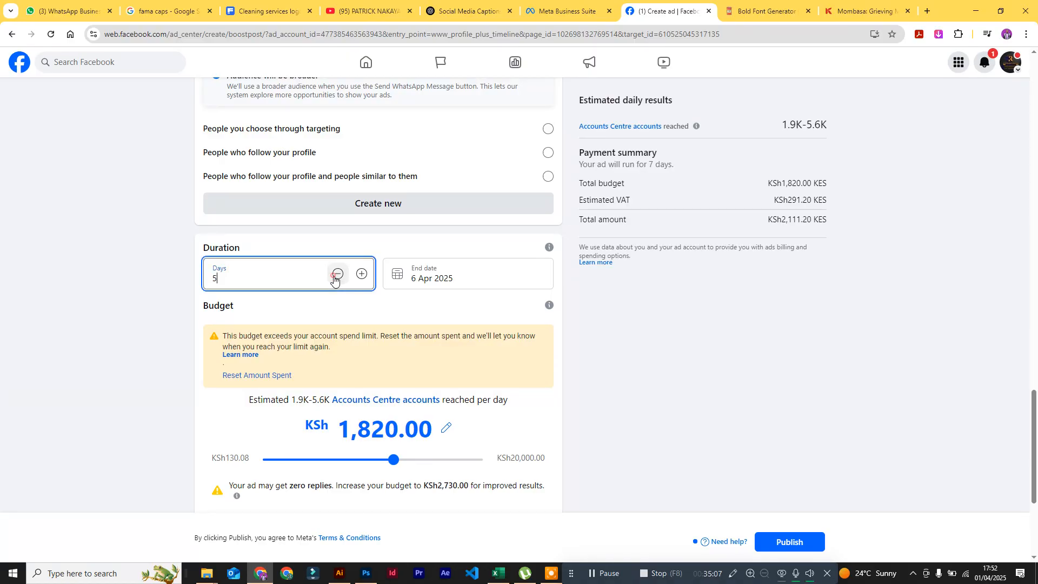
pyautogui.click(335, 277)
pyautogui.click(335, 277)
pyautogui.click(335, 277)
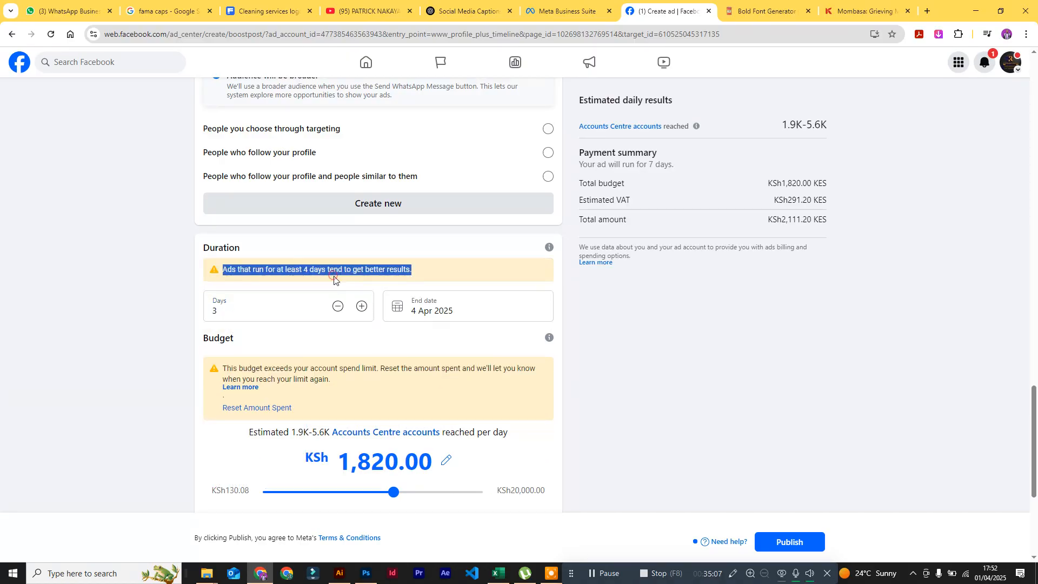
pyautogui.click(338, 307)
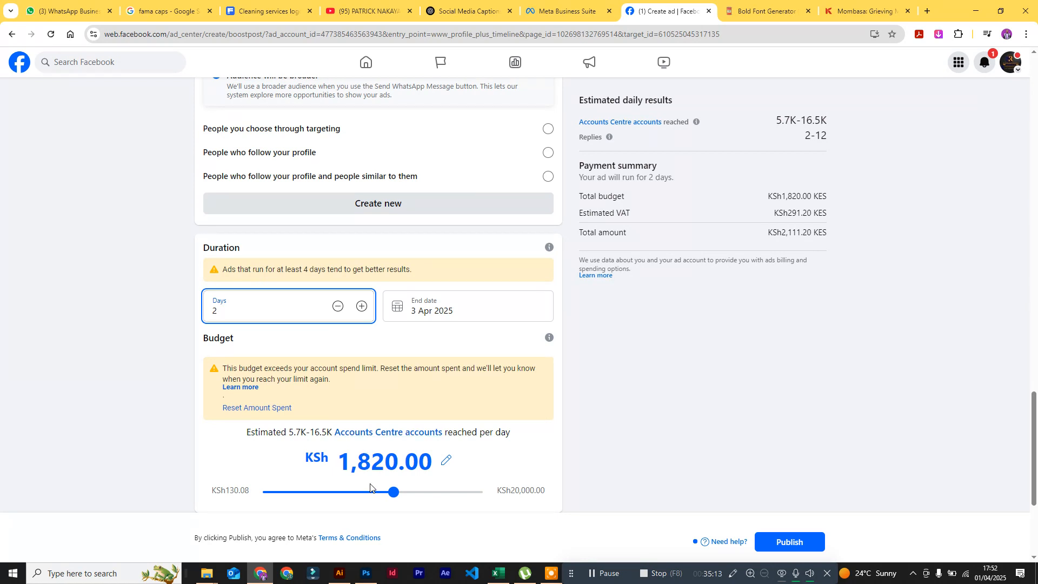
# Step: Lower the ad's total budget to the minimum of KSh130.08
pyautogui.click(395, 494)
pyautogui.moveTo(395, 498); pyautogui.dragTo(265, 500)
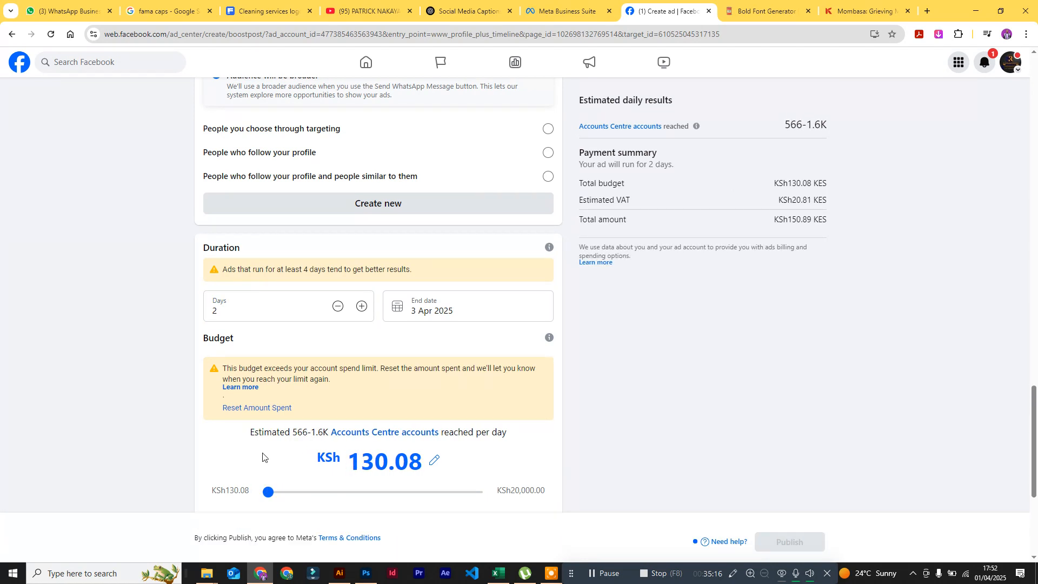
pyautogui.scroll(-1, 262, 458)
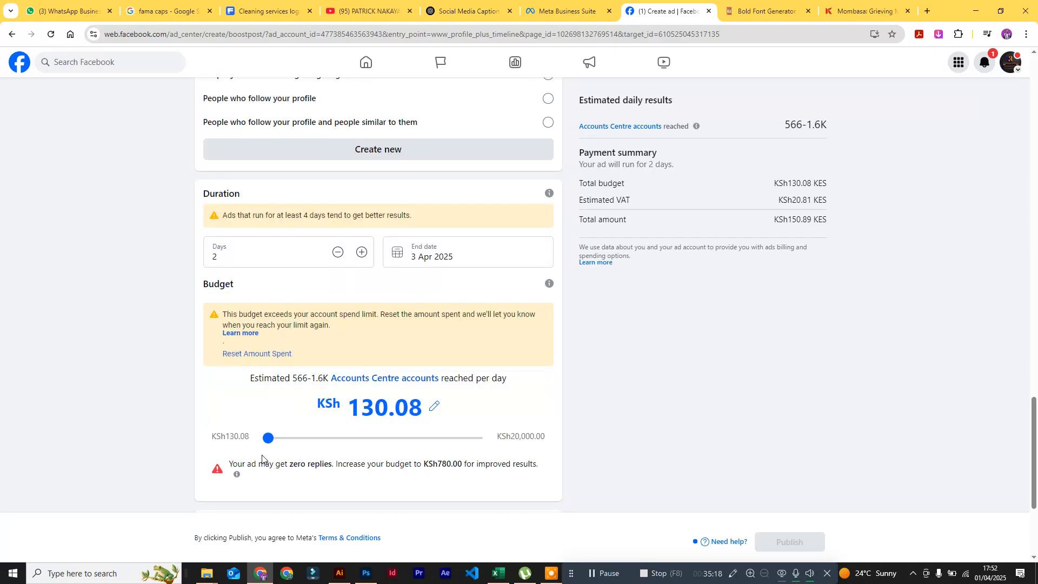
# Step: Reduce the ad's duration to 1 day, then open the option to reset the amount spent and close it without adding funds
pyautogui.click(337, 252)
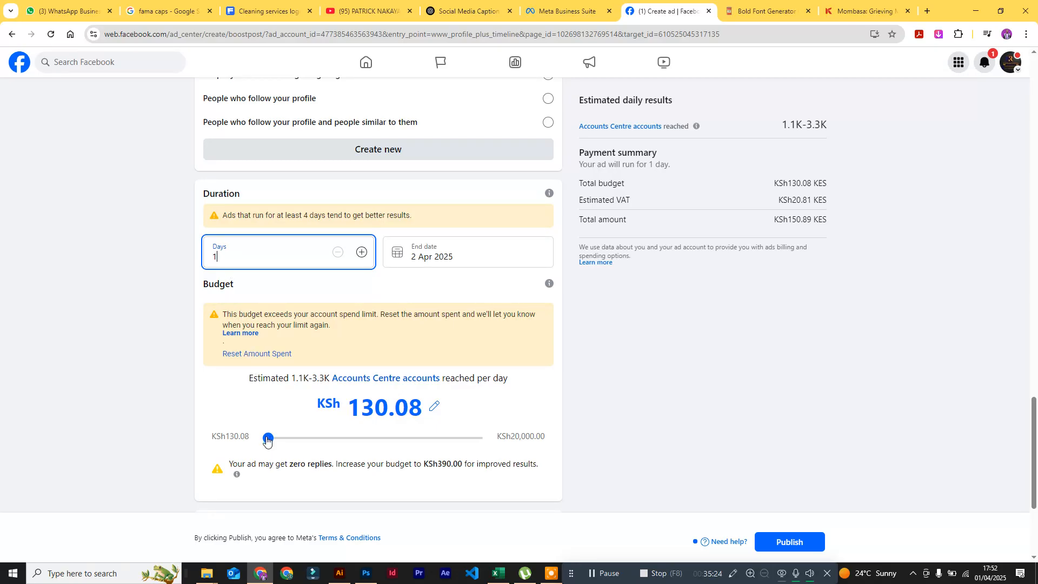
pyautogui.click(257, 354)
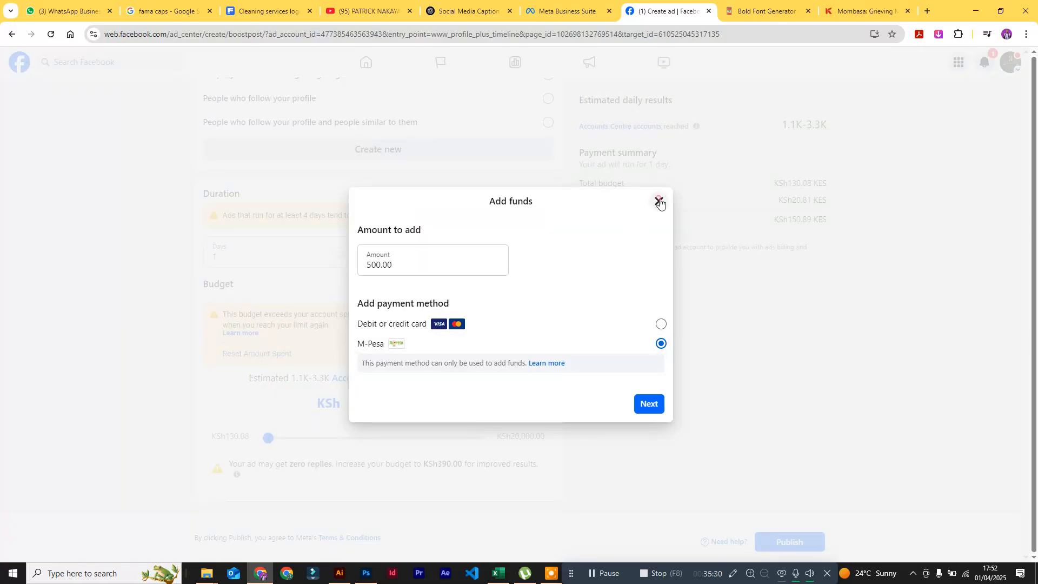
pyautogui.click(658, 201)
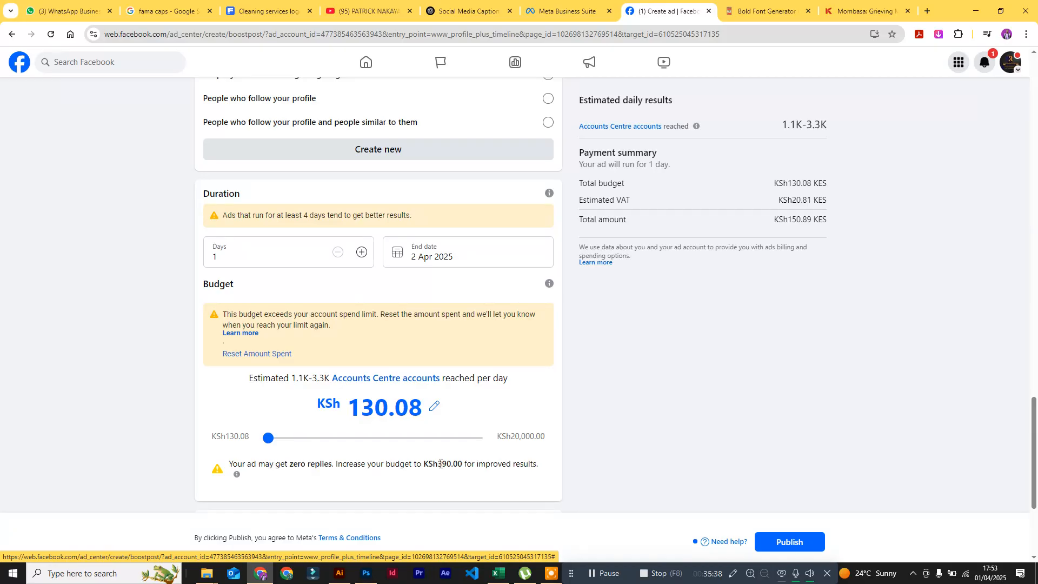
# Step: Check the recommended budget for a one-day run and set the ad's duration to 3 days
pyautogui.moveTo(438, 464); pyautogui.dragTo(447, 464)
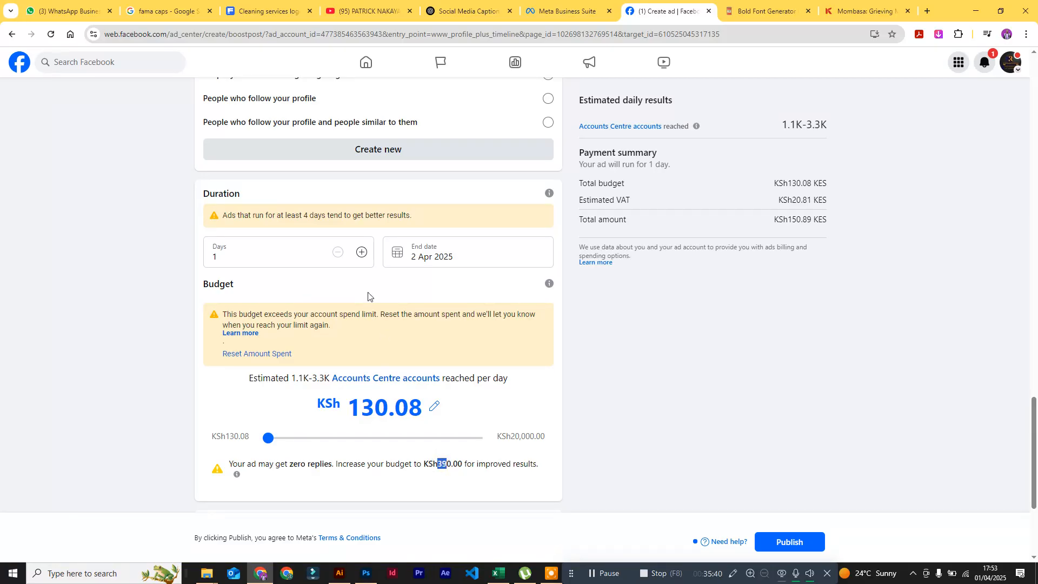
pyautogui.click(361, 253)
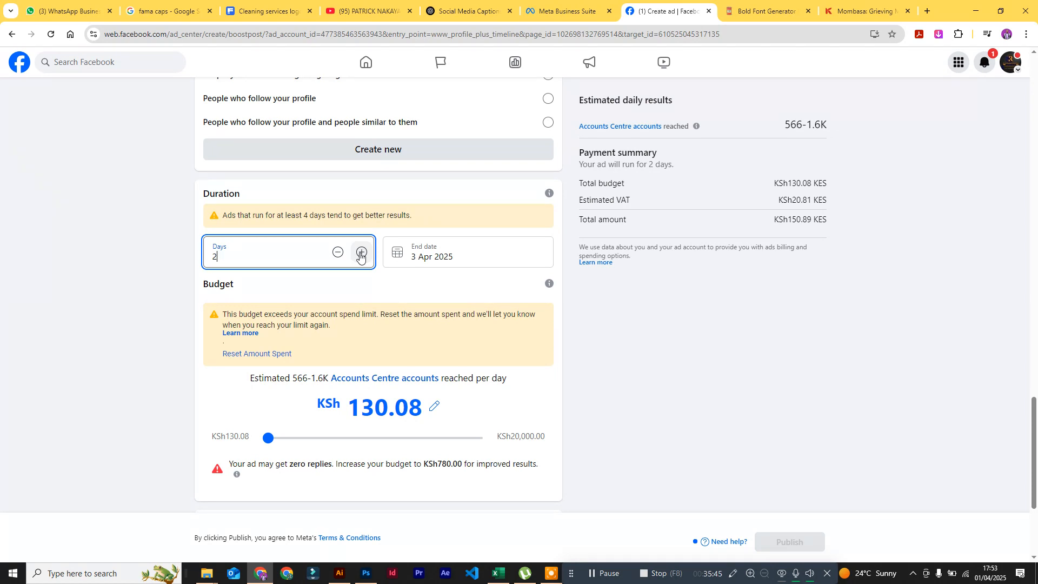
pyautogui.click(361, 253)
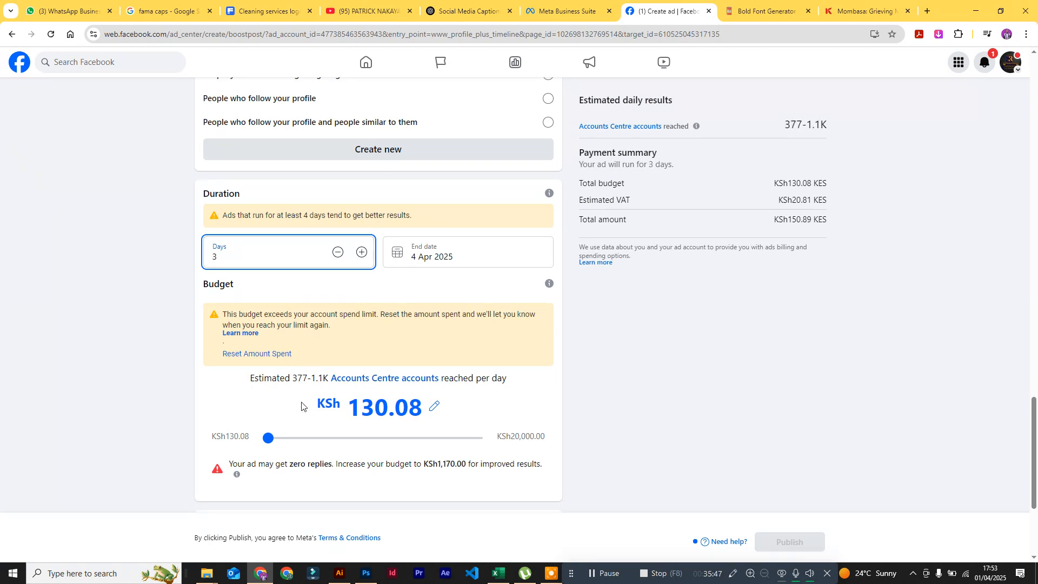
# Step: Raise the ad's total budget to KSh250, KSh400 and finally KSh500, and check the total amount including VAT
pyautogui.moveTo(270, 440); pyautogui.dragTo(292, 443)
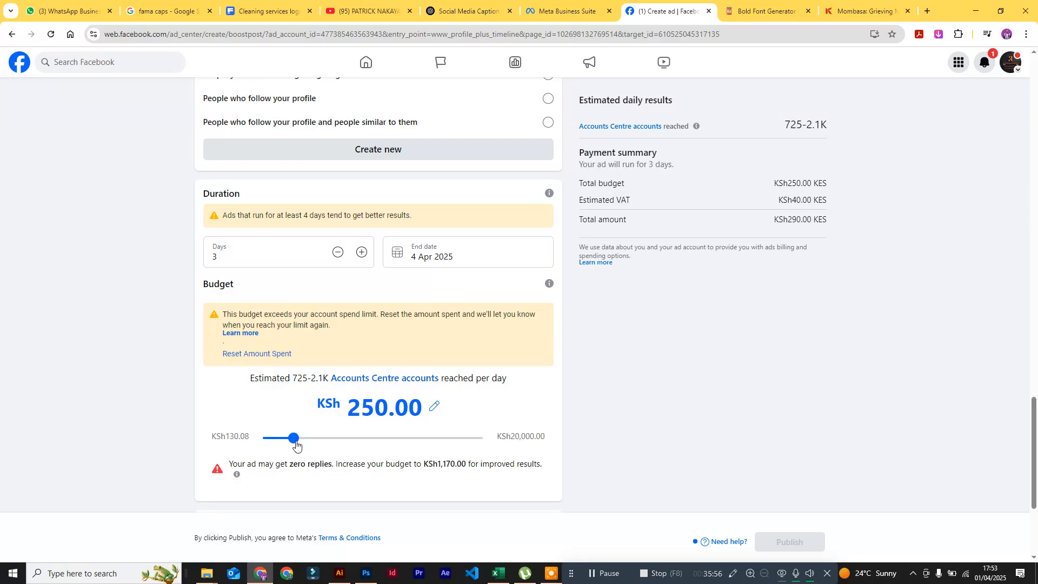
pyautogui.moveTo(296, 444); pyautogui.dragTo(318, 441)
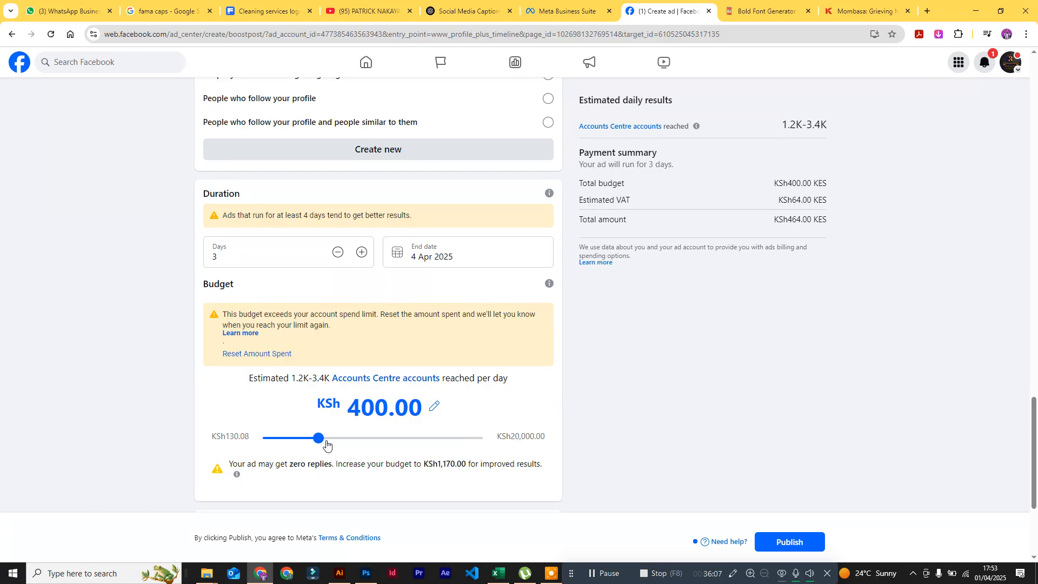
pyautogui.moveTo(290, 465); pyautogui.dragTo(323, 442)
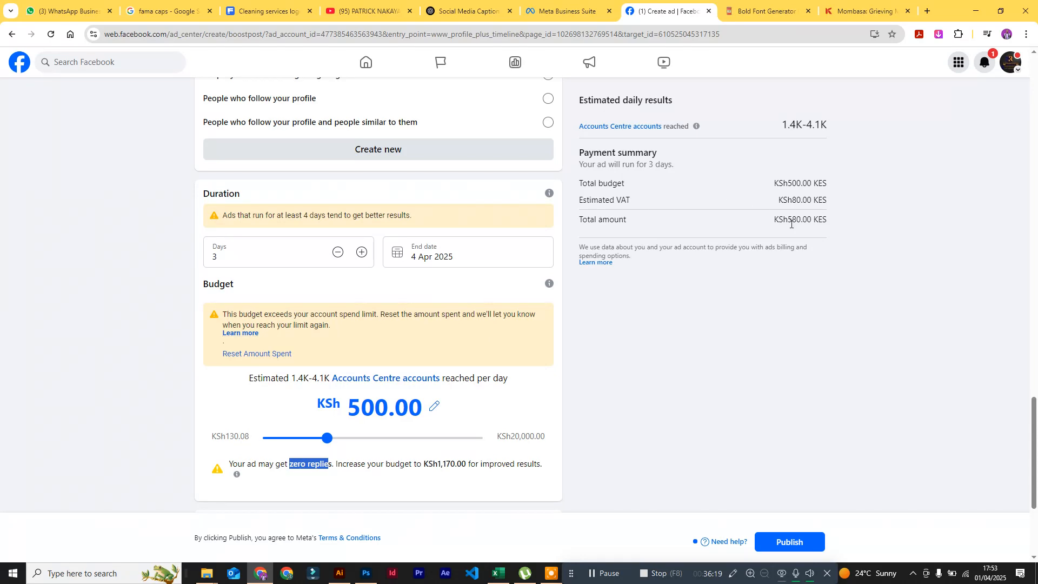
pyautogui.moveTo(788, 221); pyautogui.dragTo(812, 220)
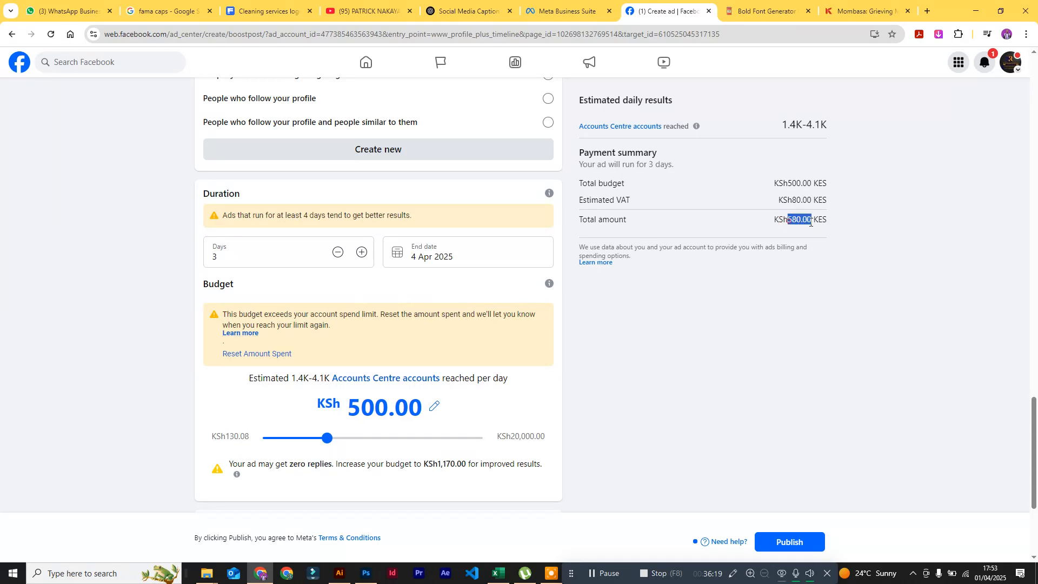
pyautogui.click(308, 287)
# Step: Open the form for adding ad funds, view its amount and payment method options, and close it without paying
pyautogui.scroll(-4, 344, 368)
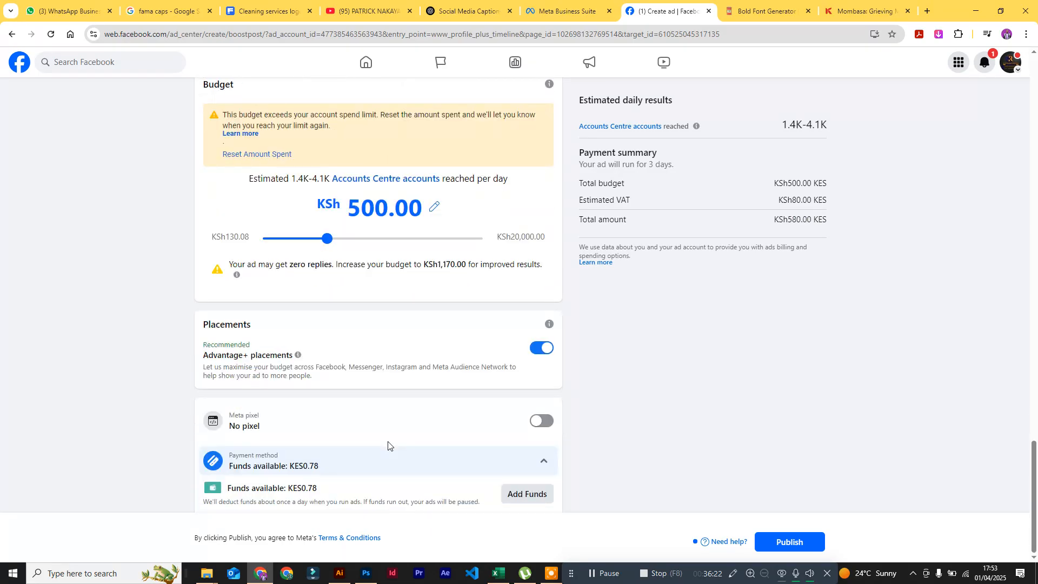
pyautogui.click(519, 494)
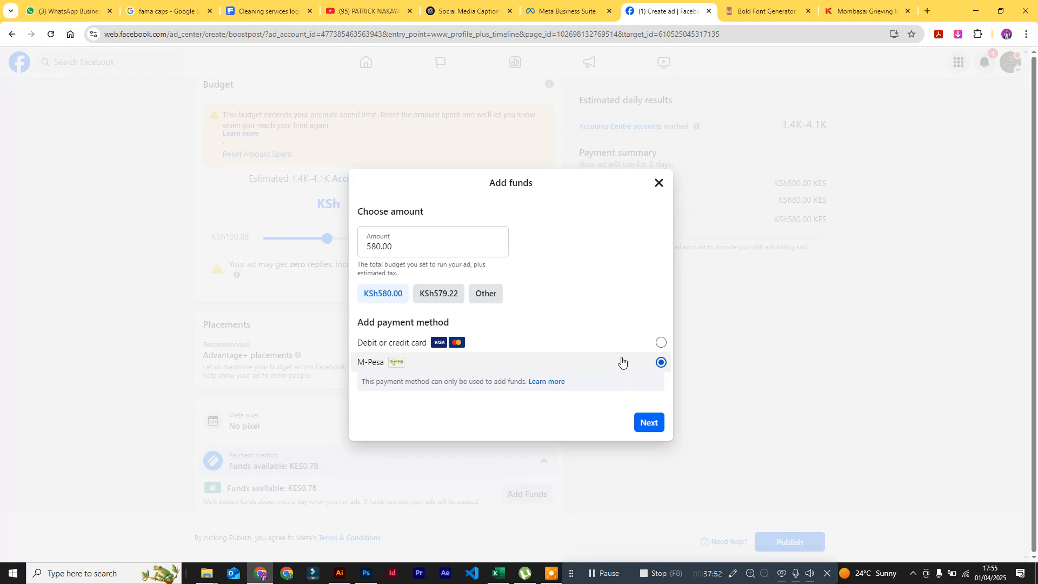
pyautogui.click(659, 182)
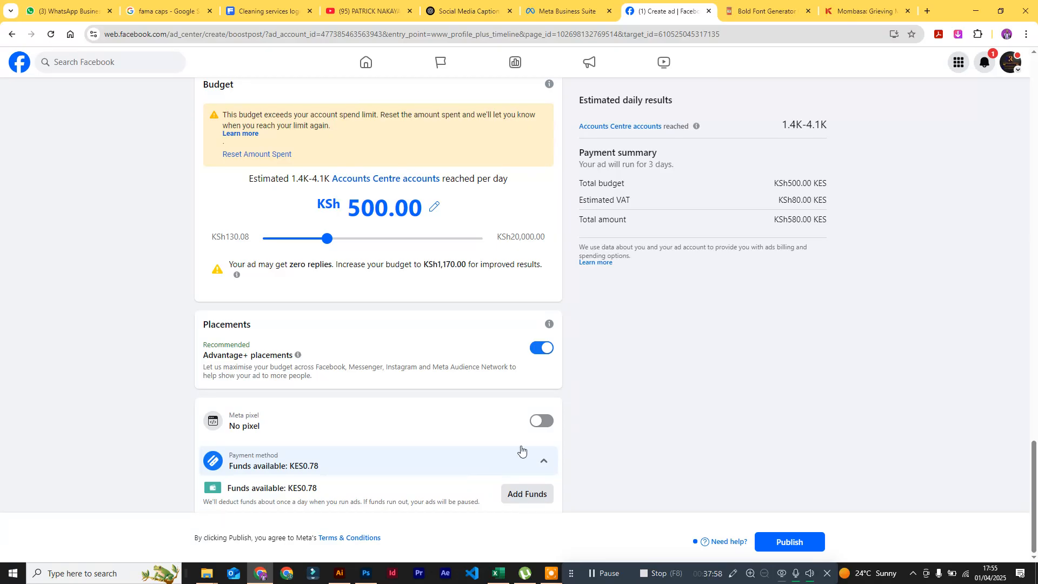
# Step: Review the ad's audience details, duration, budget and placements against the payment summary
pyautogui.scroll(1, 404, 344)
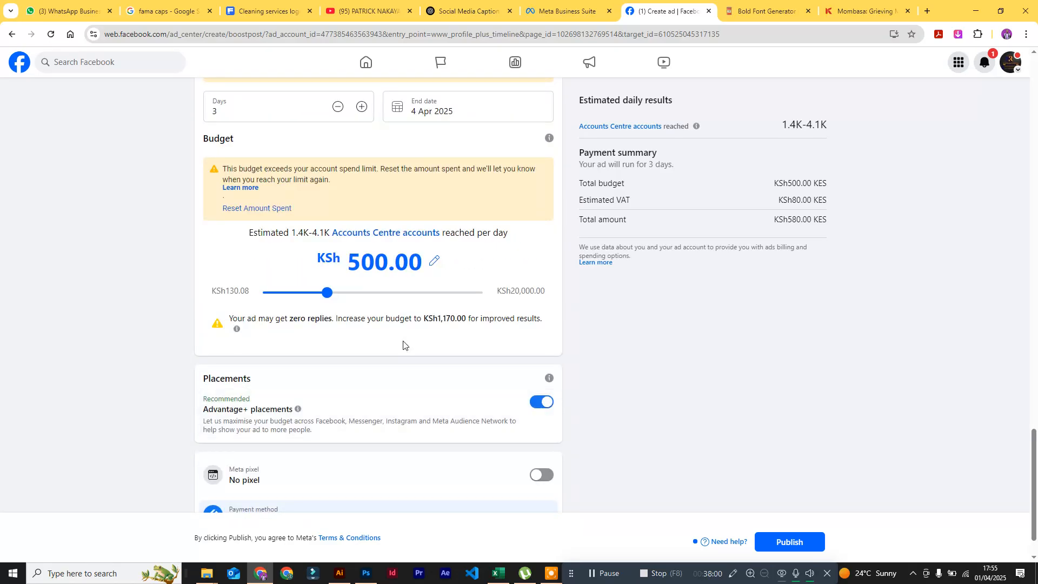
pyautogui.scroll(-1, 404, 345)
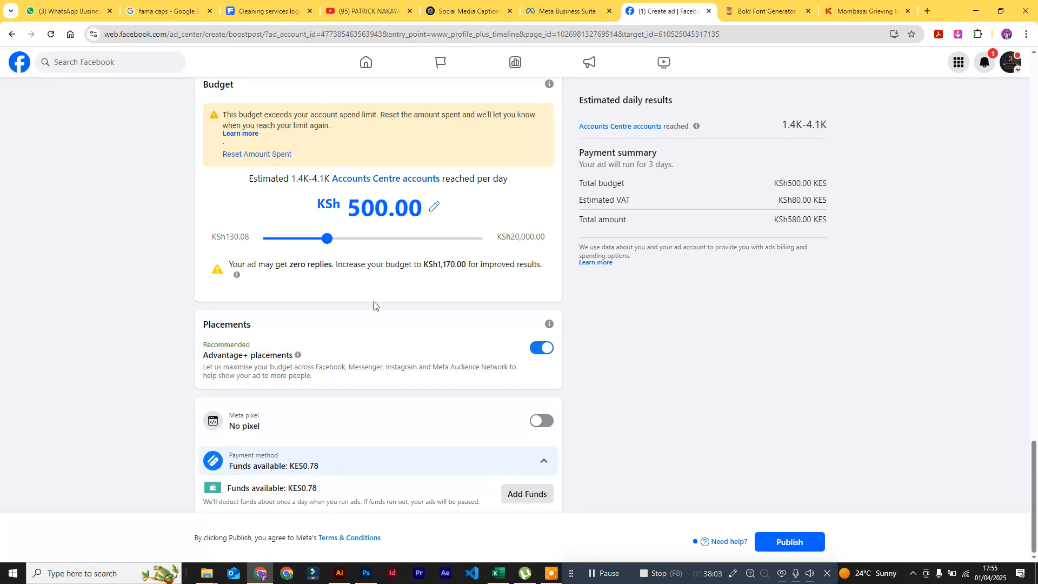
pyautogui.scroll(3, 373, 304)
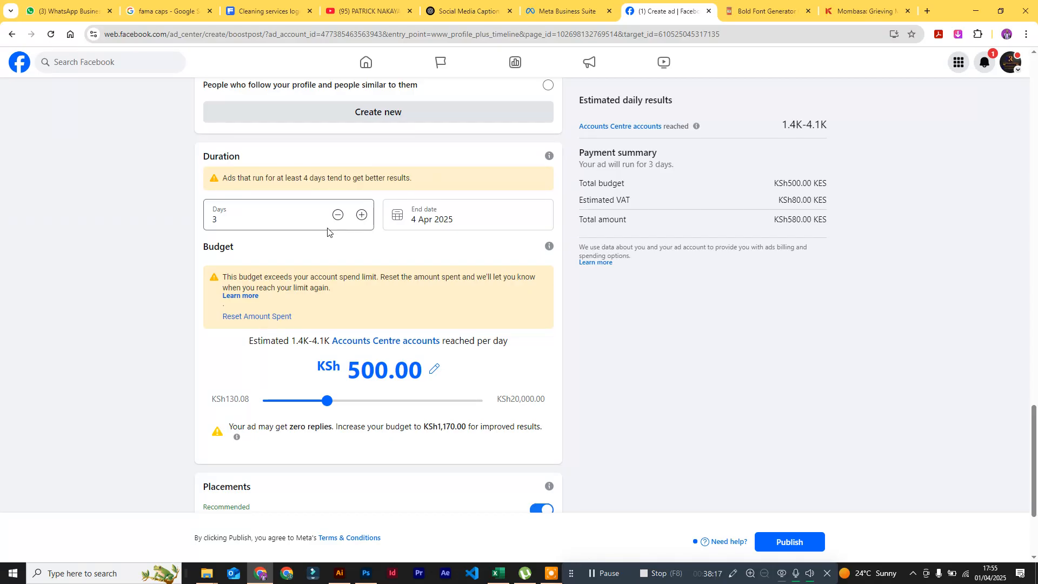
pyautogui.scroll(8, 330, 231)
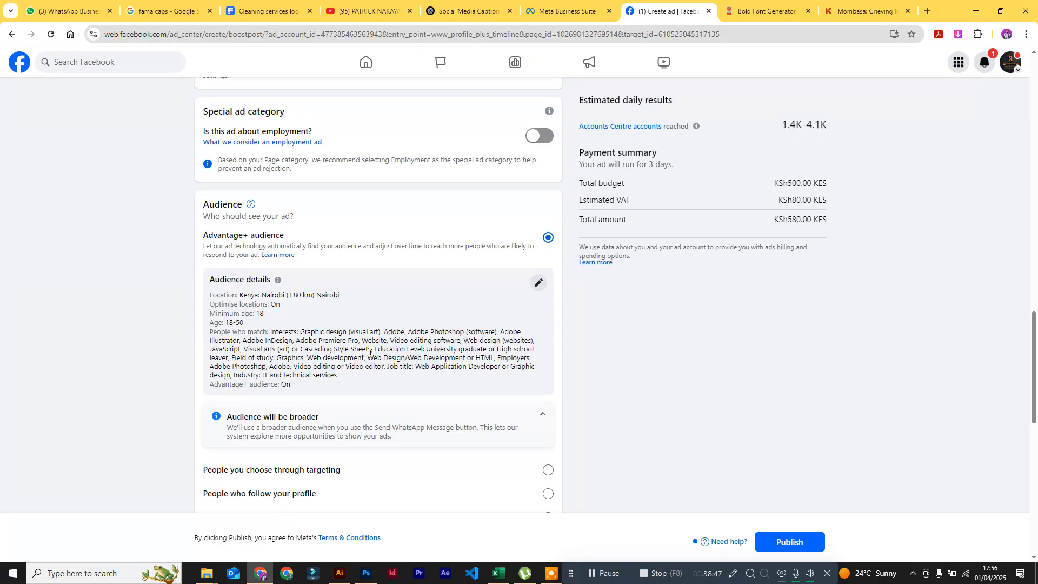
pyautogui.scroll(-7, 371, 361)
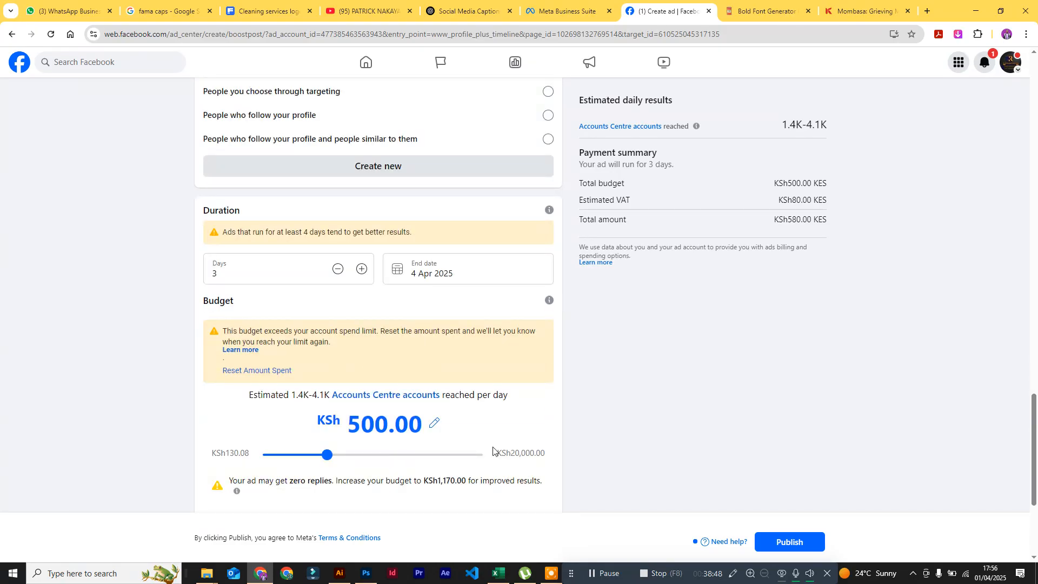
pyautogui.scroll(-3, 493, 452)
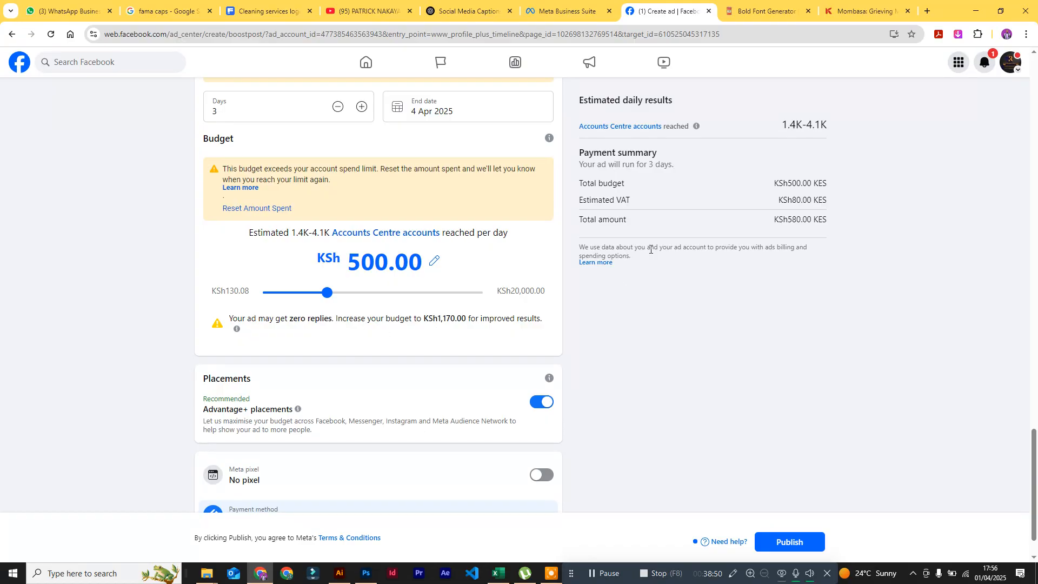
pyautogui.scroll(4, 650, 250)
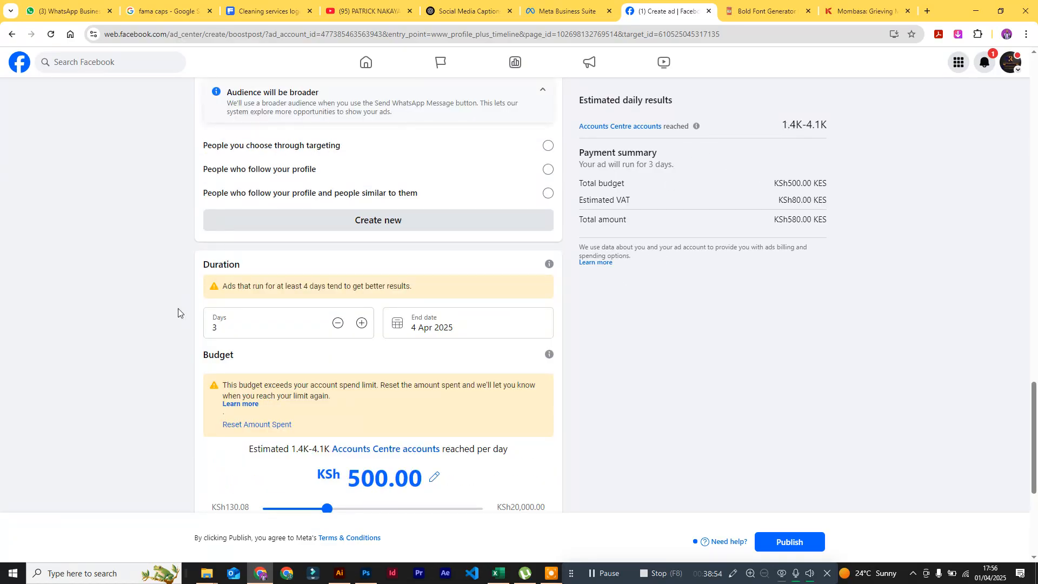
# Step: Raise the ad's total budget to KSh1,200 and review the placement and payment sections
pyautogui.moveTo(328, 509); pyautogui.dragTo(378, 509)
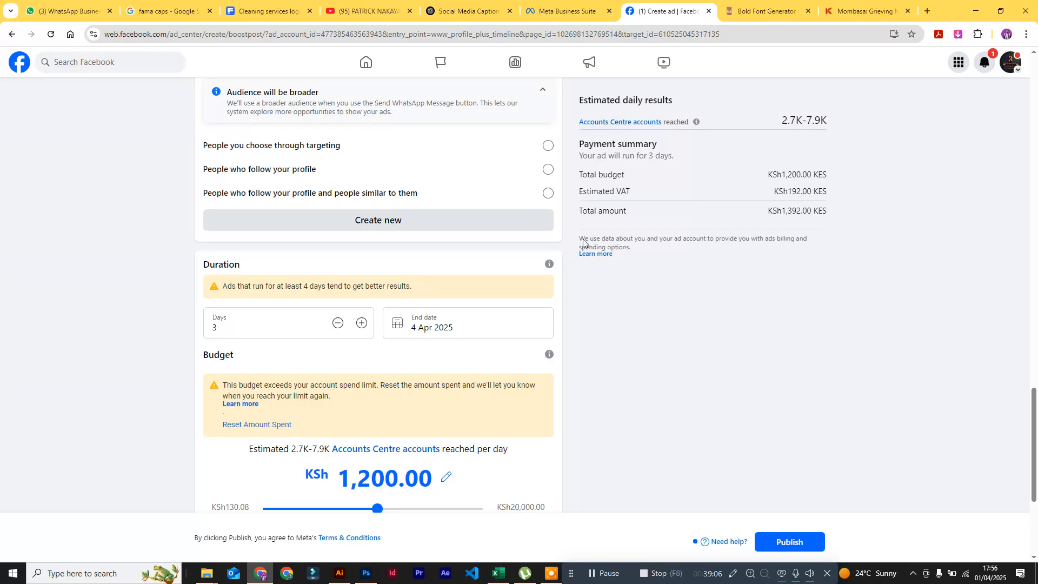
pyautogui.scroll(-3, 473, 480)
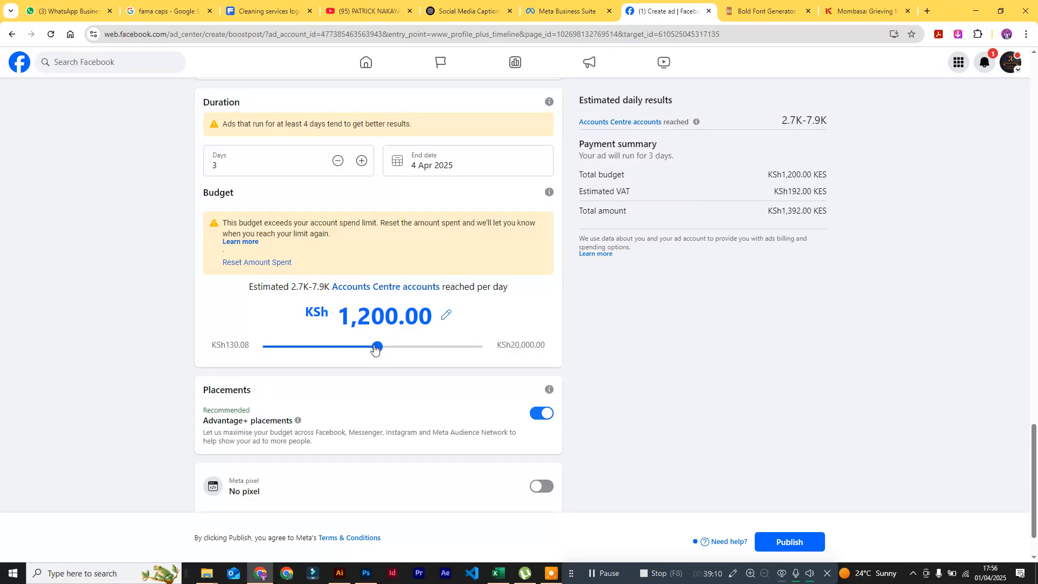
pyautogui.scroll(-1, 415, 433)
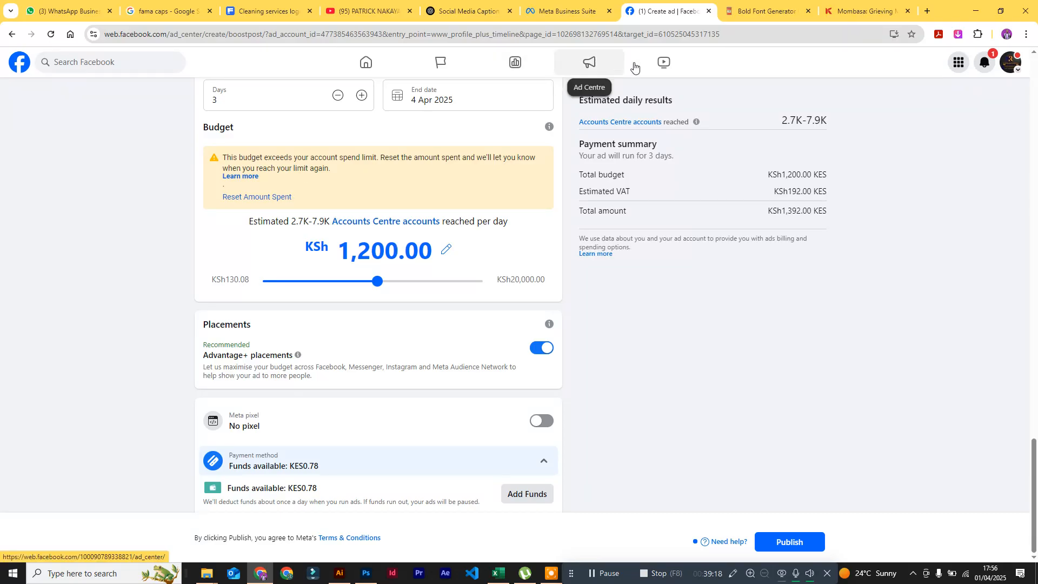
pyautogui.scroll(3, 618, 64)
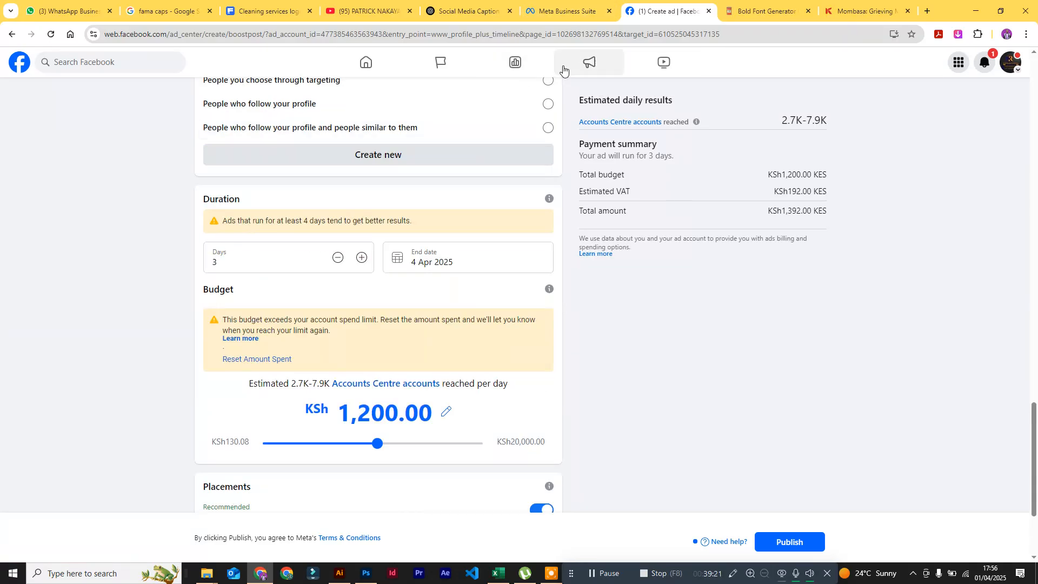
# Step: Leave the ad setup without publishing, open the page's professional dashboard and look through its tools
pyautogui.click(519, 64)
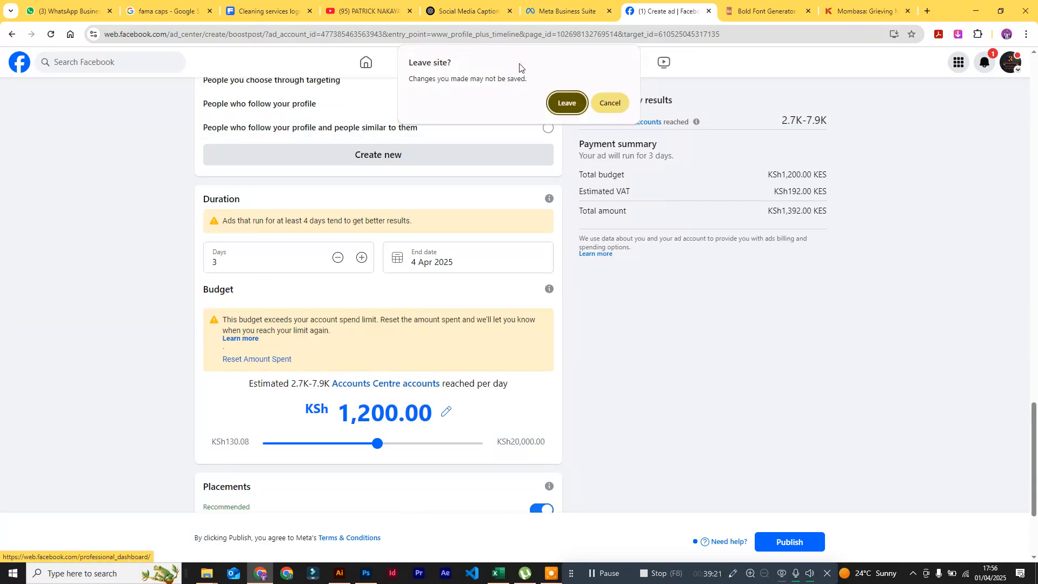
pyautogui.click(566, 104)
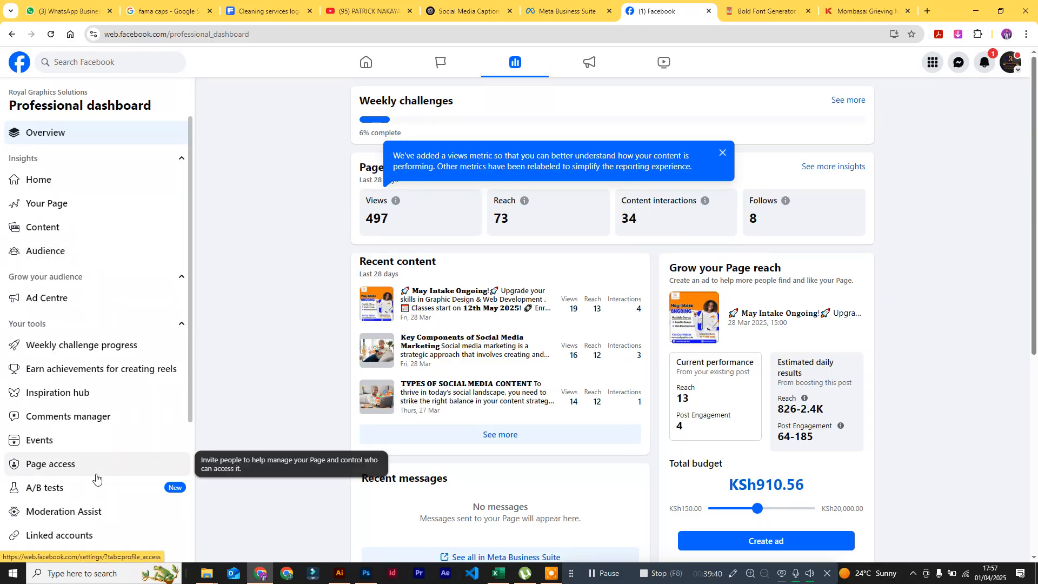
pyautogui.scroll(-1, 102, 489)
pyautogui.scroll(-3, 102, 490)
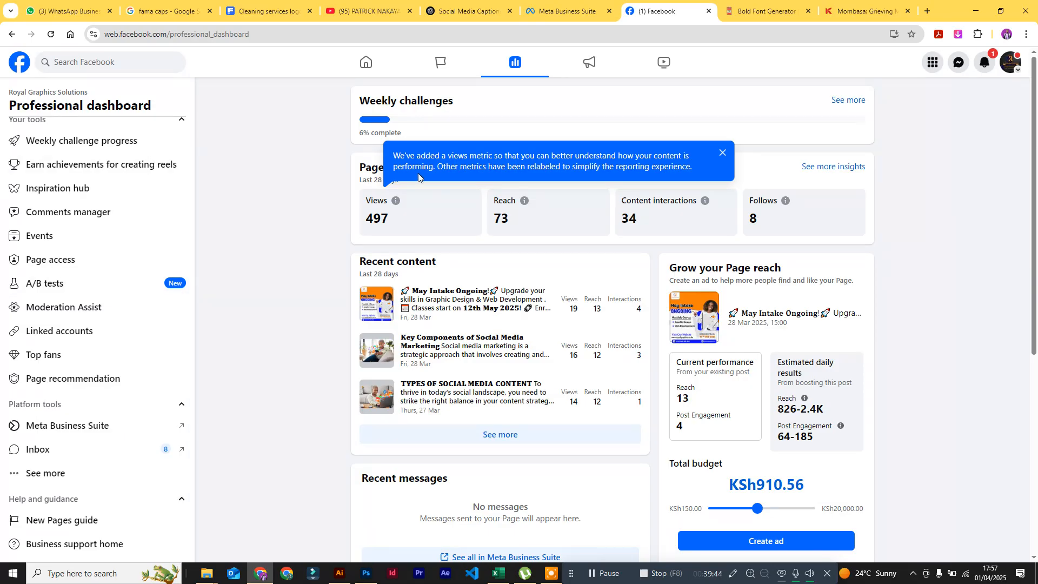
pyautogui.scroll(4, 54, 238)
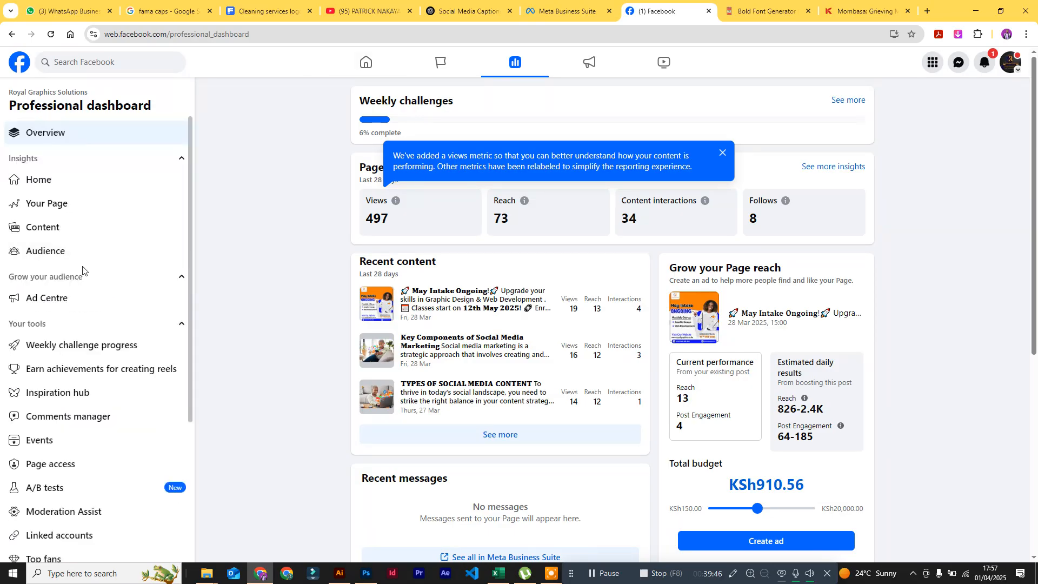
# Step: Open the Ad Centre and examine the budgets and spending of the ads from 6 Feb and 16 Jan
pyautogui.click(76, 296)
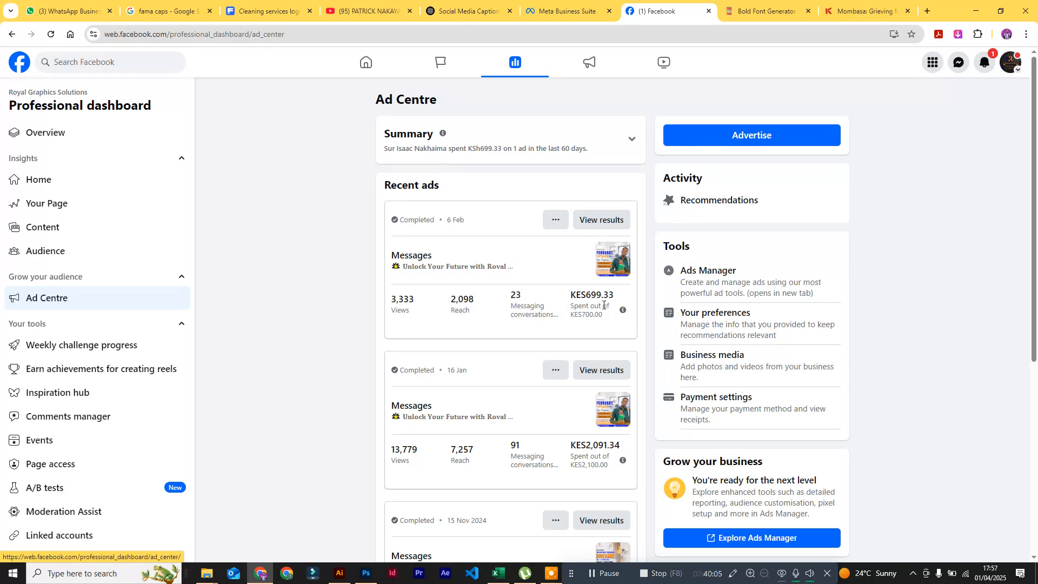
pyautogui.moveTo(599, 315); pyautogui.dragTo(583, 310)
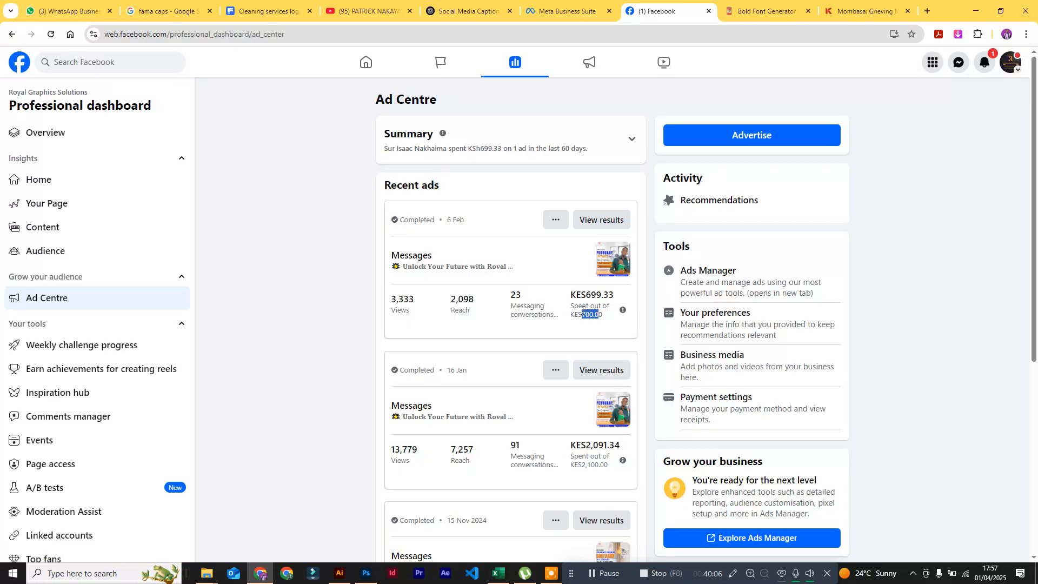
pyautogui.click(585, 314)
pyautogui.scroll(-2, 585, 317)
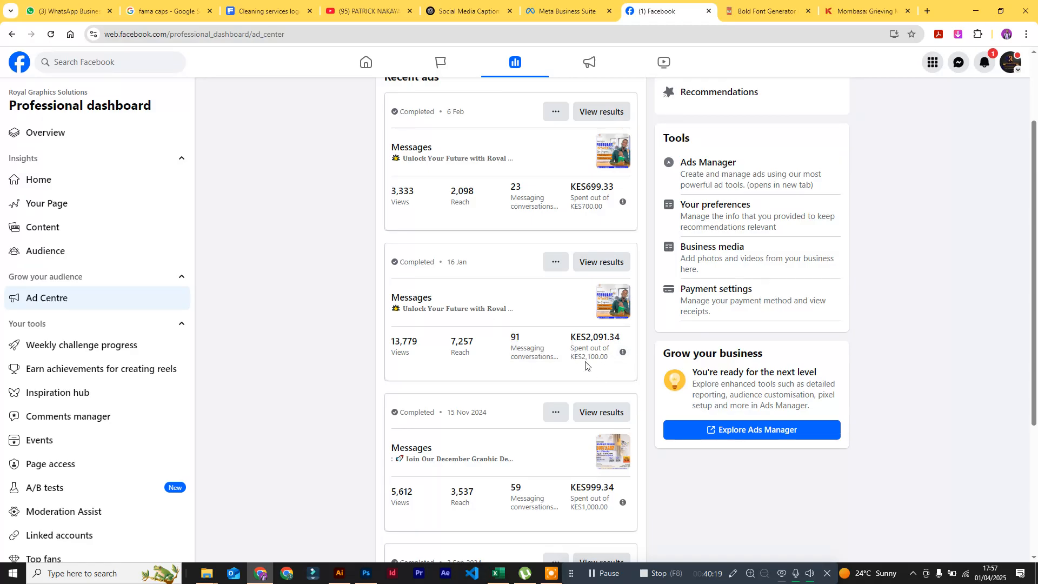
pyautogui.moveTo(583, 359); pyautogui.dragTo(603, 367)
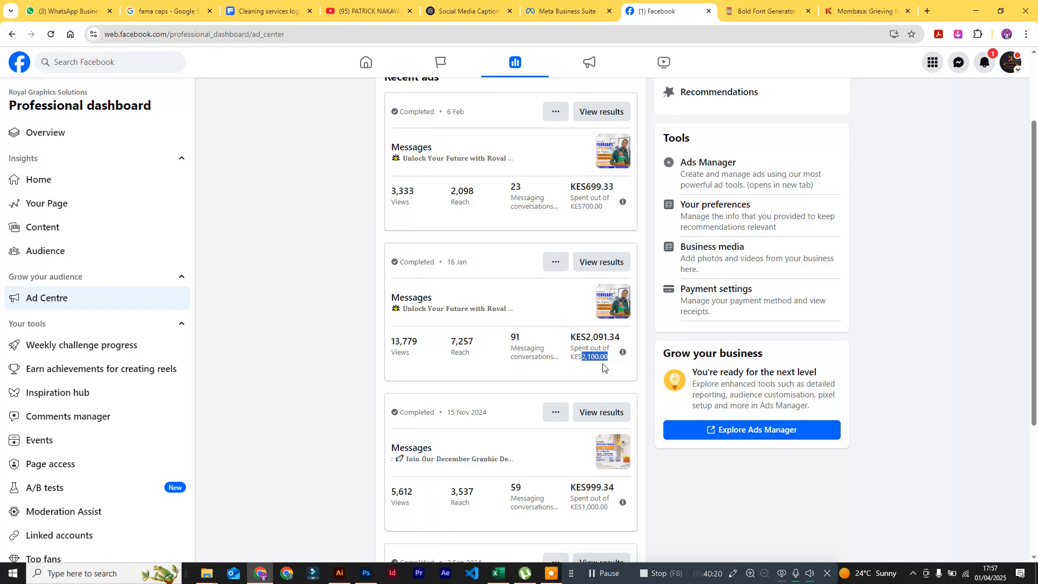
pyautogui.click(587, 364)
# Step: Switch to WhatsApp Business to look through the recent chats, and return to the Ad Centre's past ad results
pyautogui.click(52, 9)
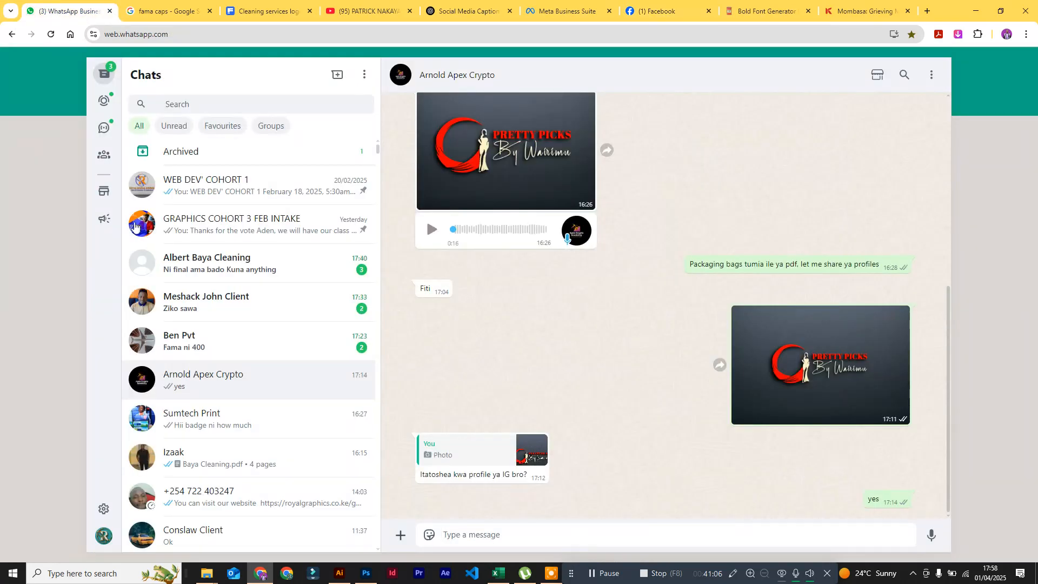
pyautogui.scroll(-4, 289, 419)
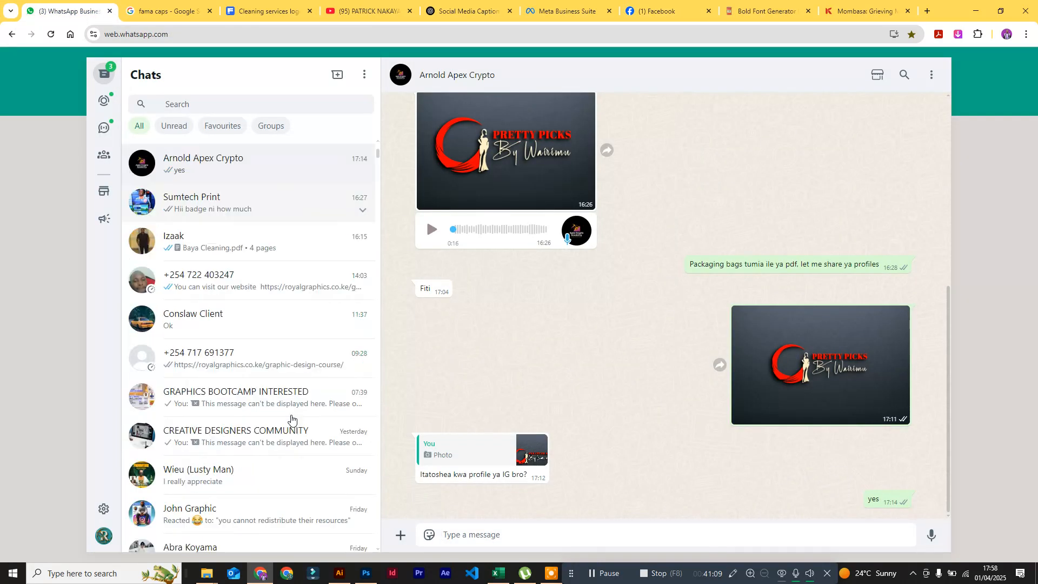
pyautogui.scroll(-14, 286, 386)
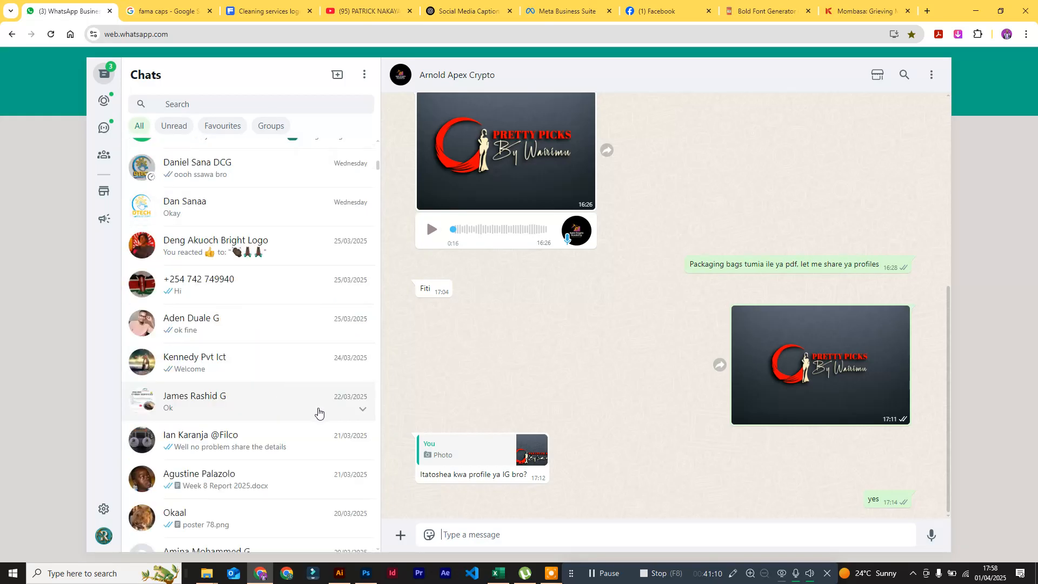
pyautogui.click(657, 11)
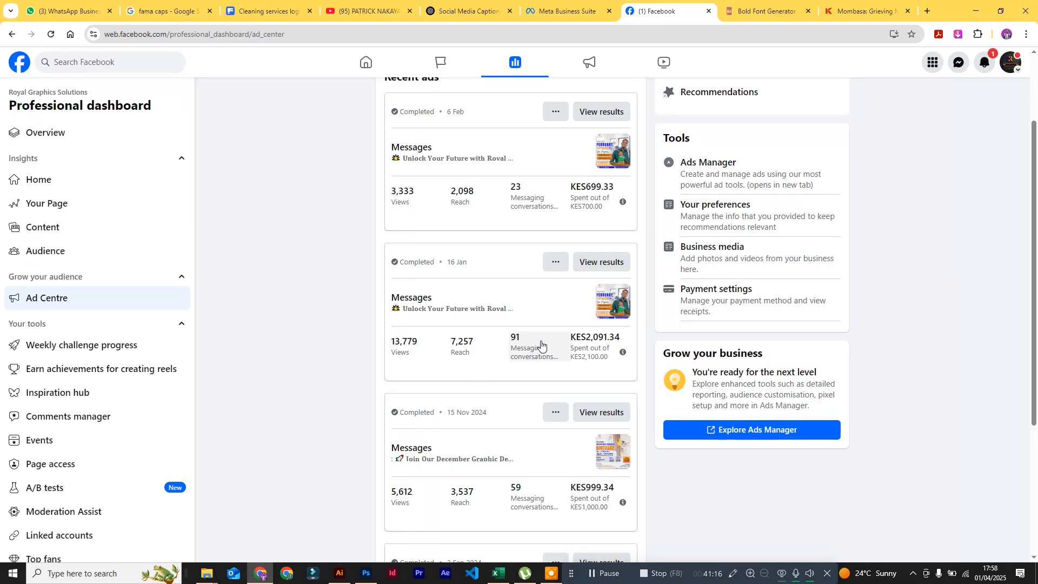
# Step: Go back to WhatsApp Business, find the enquiries from 10/02/2025 and open one about where the classes are held
pyautogui.click(85, 12)
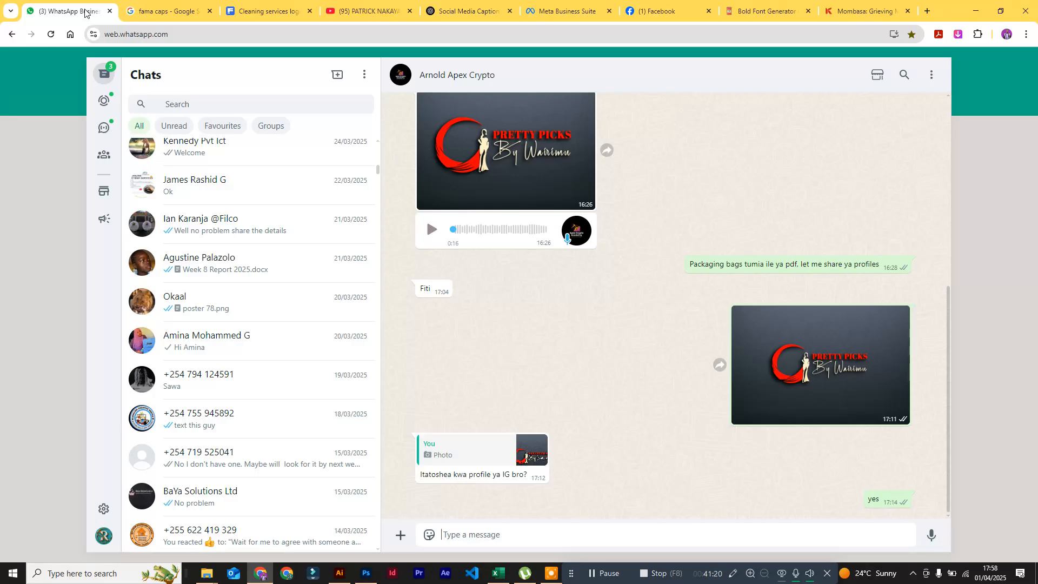
pyautogui.scroll(-15, 231, 232)
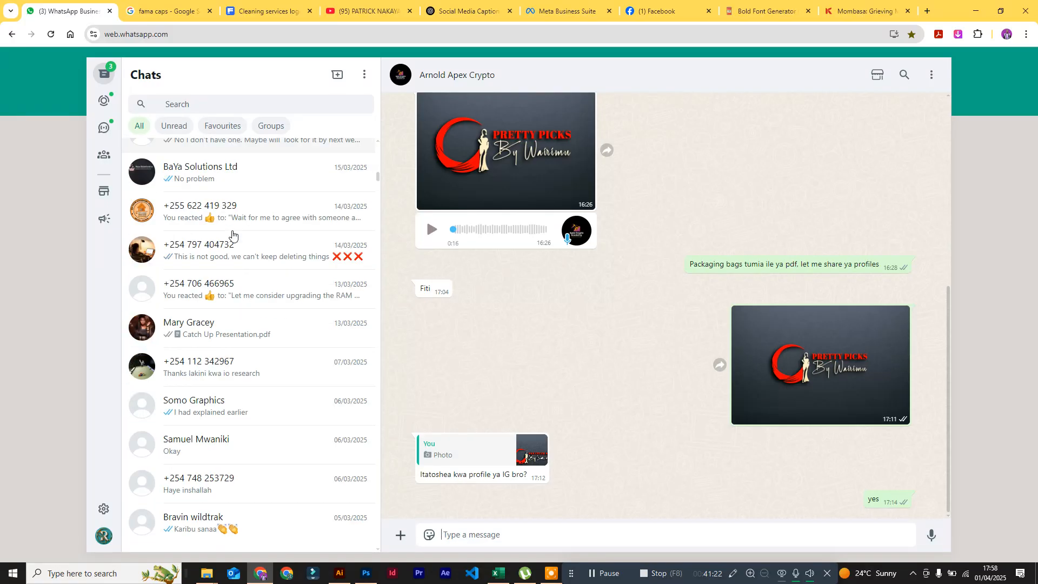
pyautogui.scroll(-10, 255, 255)
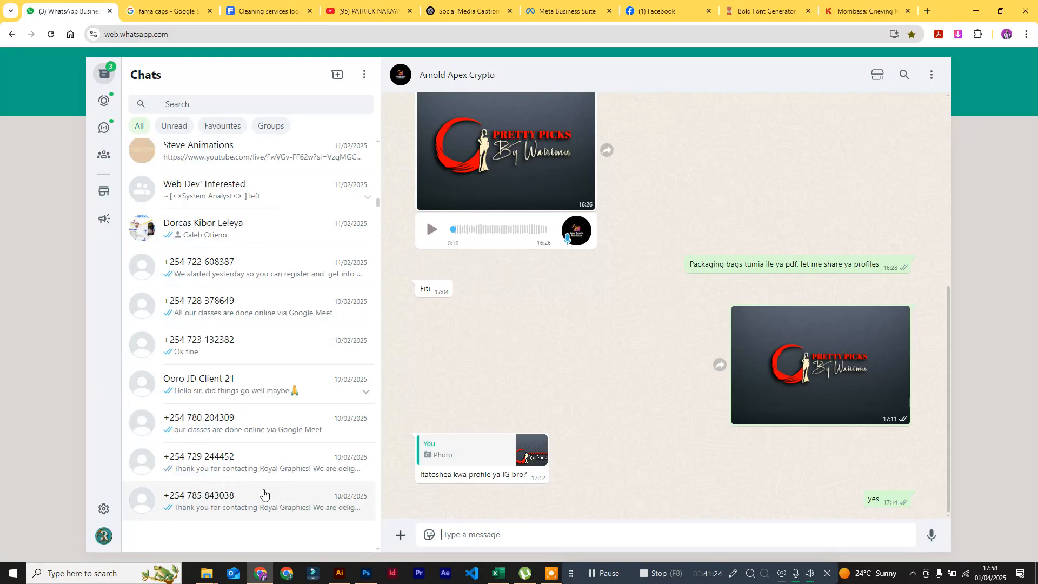
pyautogui.scroll(2, 254, 237)
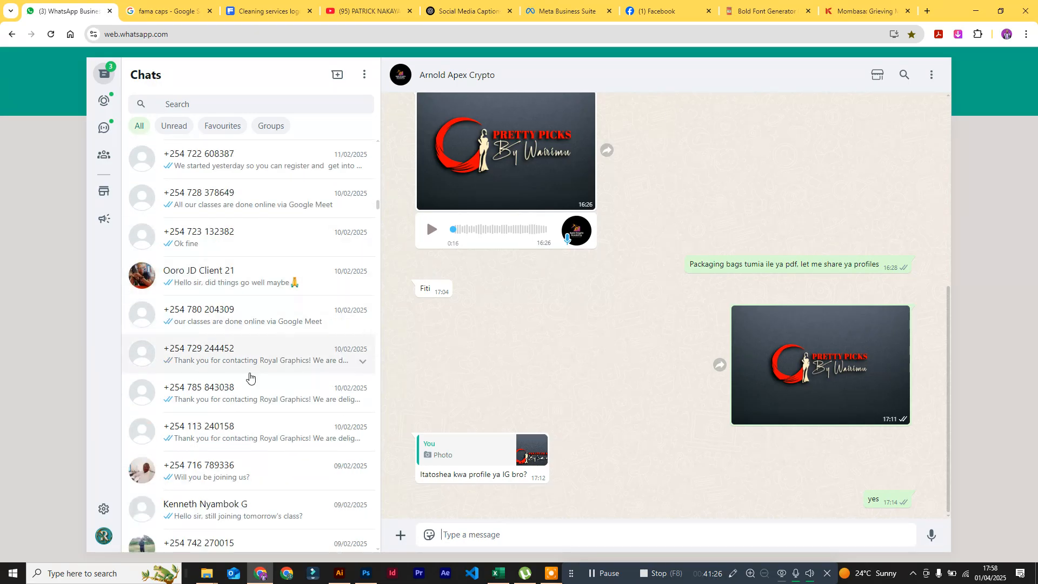
pyautogui.click(248, 322)
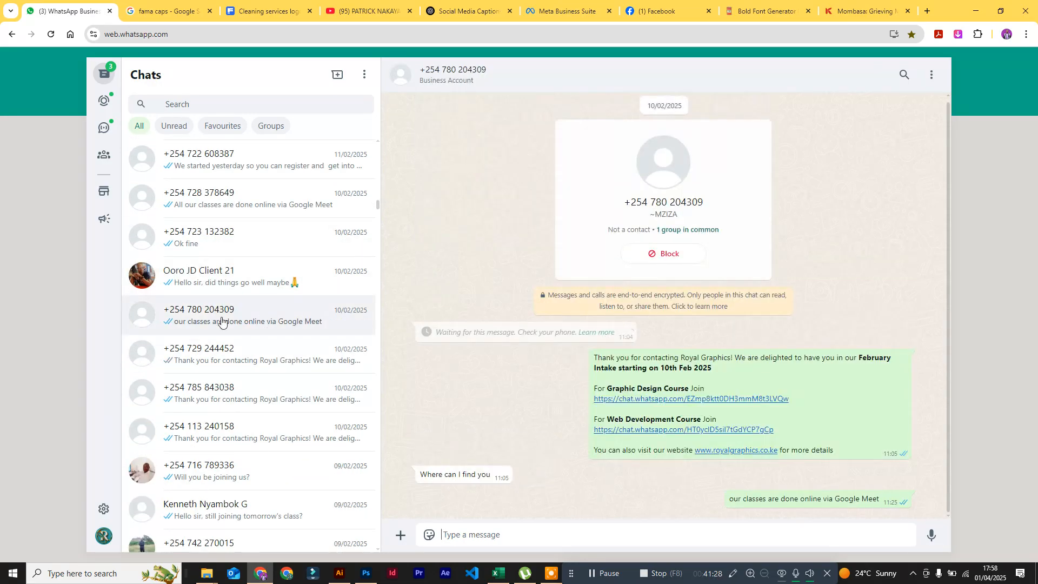
# Step: Open the next enquiries from 10/02/2025 and read the ad-linked messages and the February Intake replies sent to them
pyautogui.click(218, 358)
pyautogui.click(219, 395)
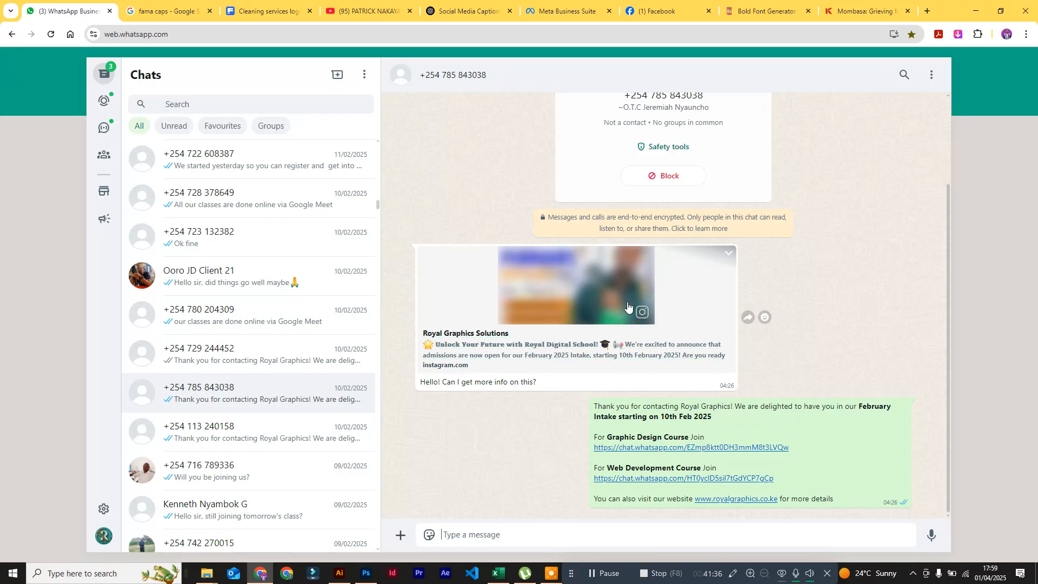
pyautogui.click(295, 433)
# Step: Look through the older chats back to January 2025, examining the webinar follow-ups sent to enquirers on 06/02/2025
pyautogui.scroll(-2, 297, 431)
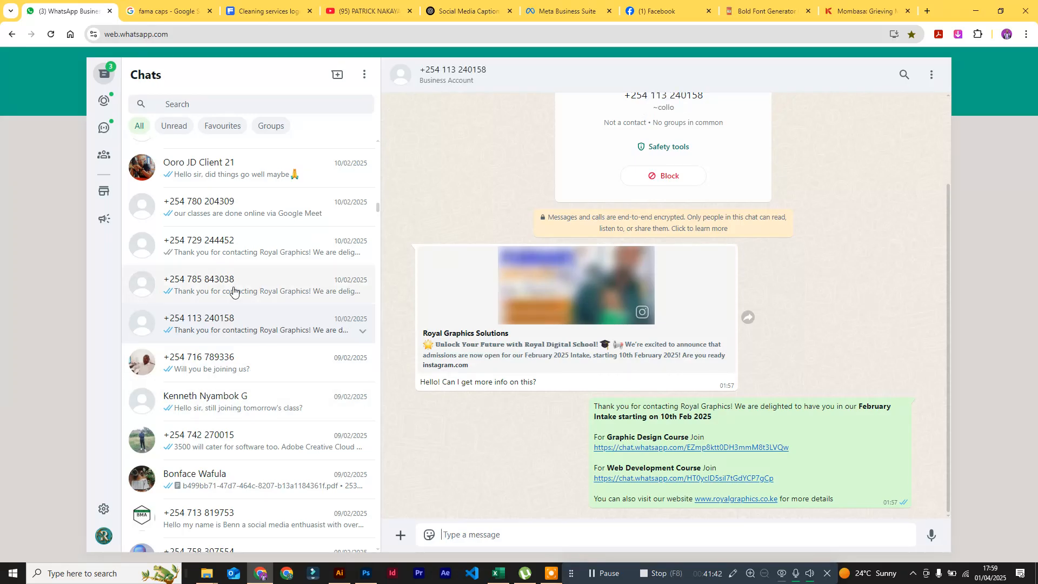
pyautogui.scroll(-3, 235, 398)
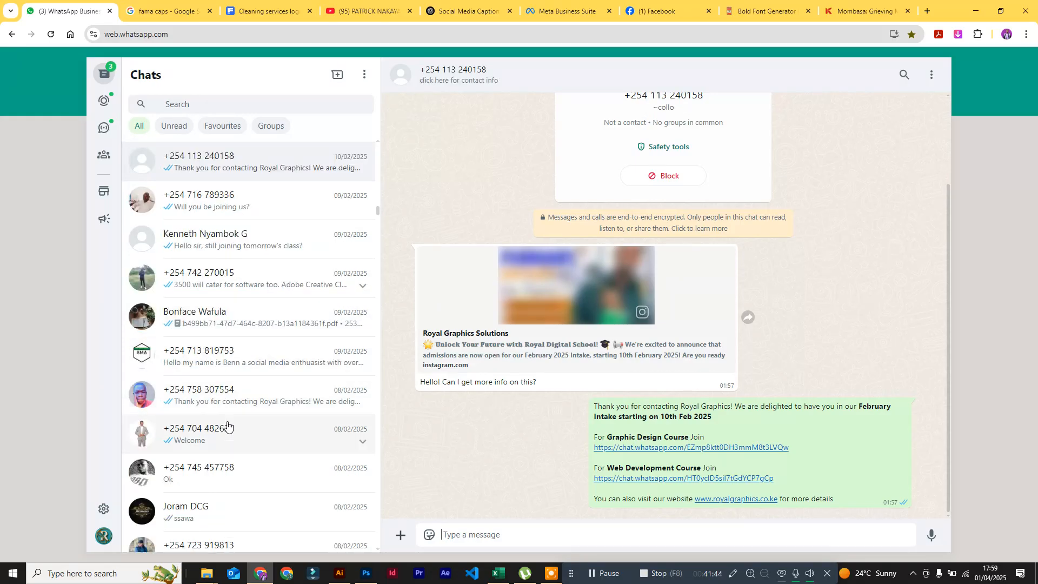
pyautogui.scroll(-5, 227, 427)
pyautogui.scroll(-14, 219, 351)
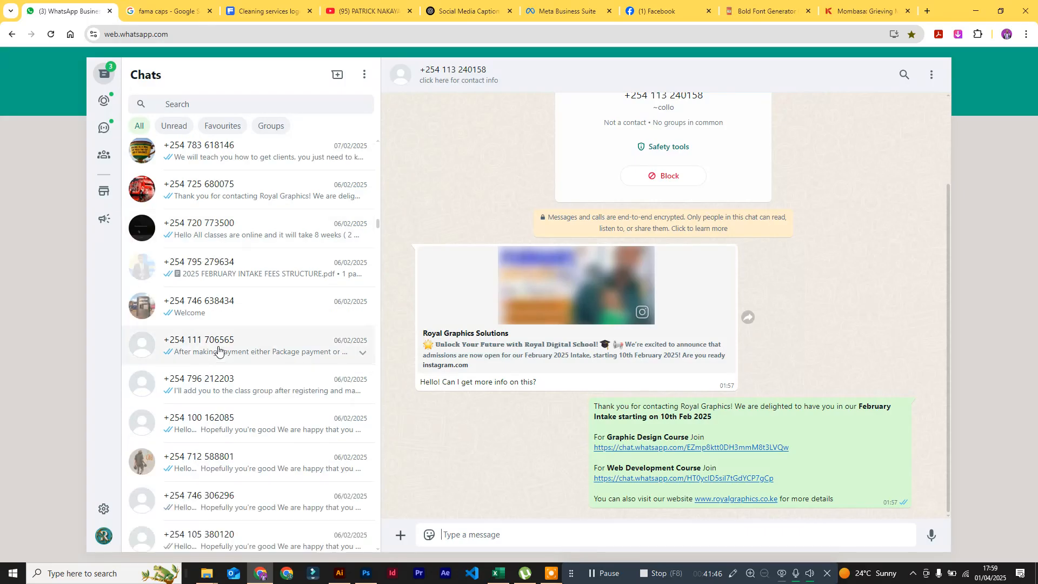
pyautogui.scroll(-4, 219, 351)
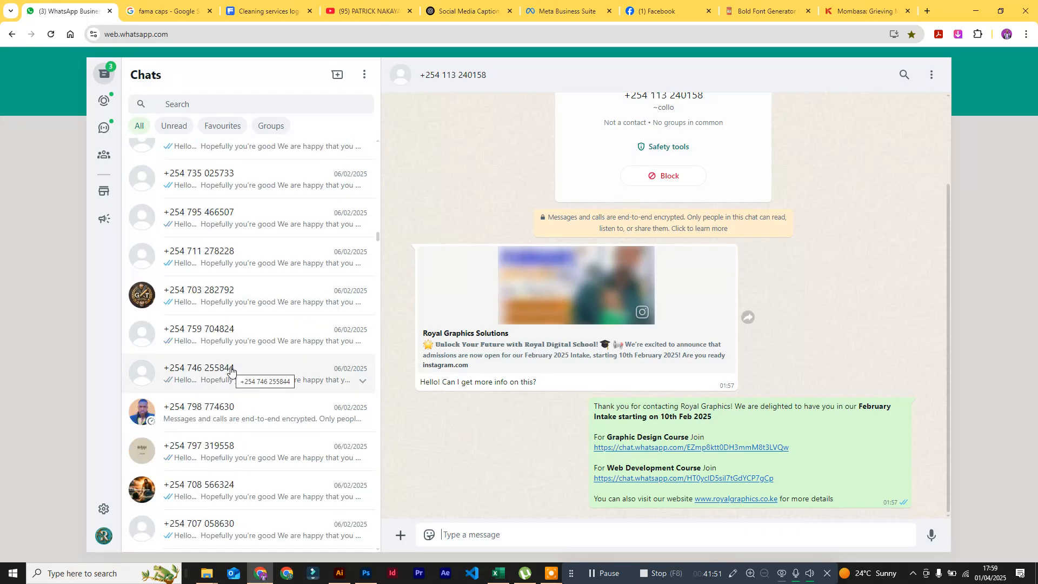
pyautogui.scroll(-6, 230, 371)
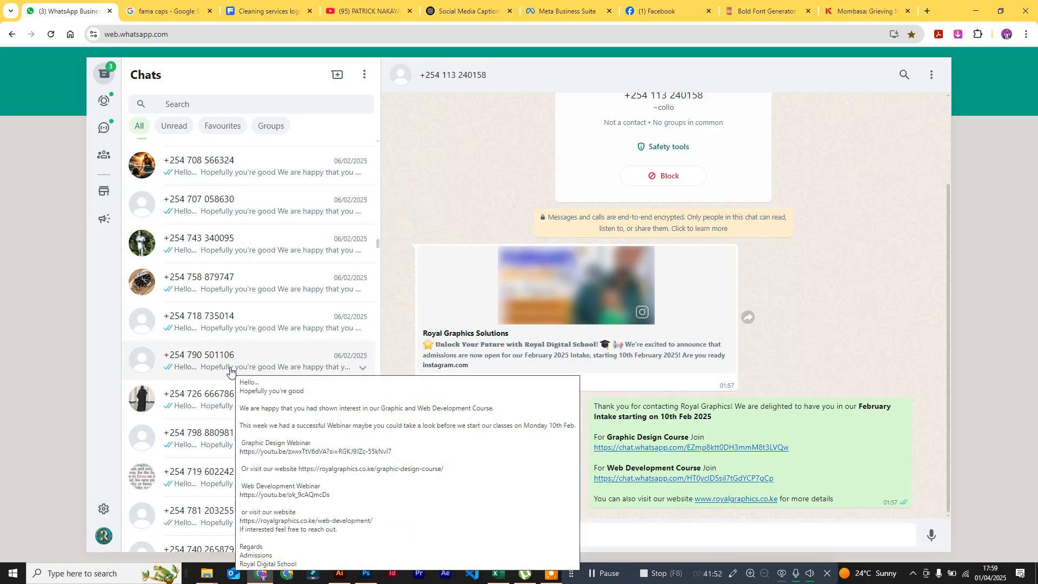
pyautogui.scroll(-3, 231, 371)
pyautogui.scroll(-3, 276, 376)
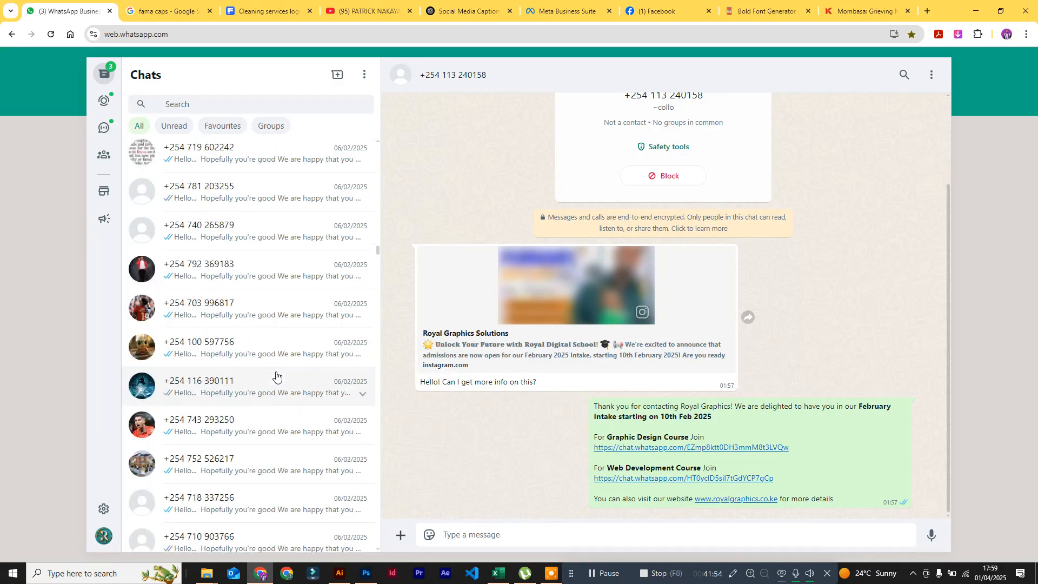
pyautogui.scroll(-1, 251, 399)
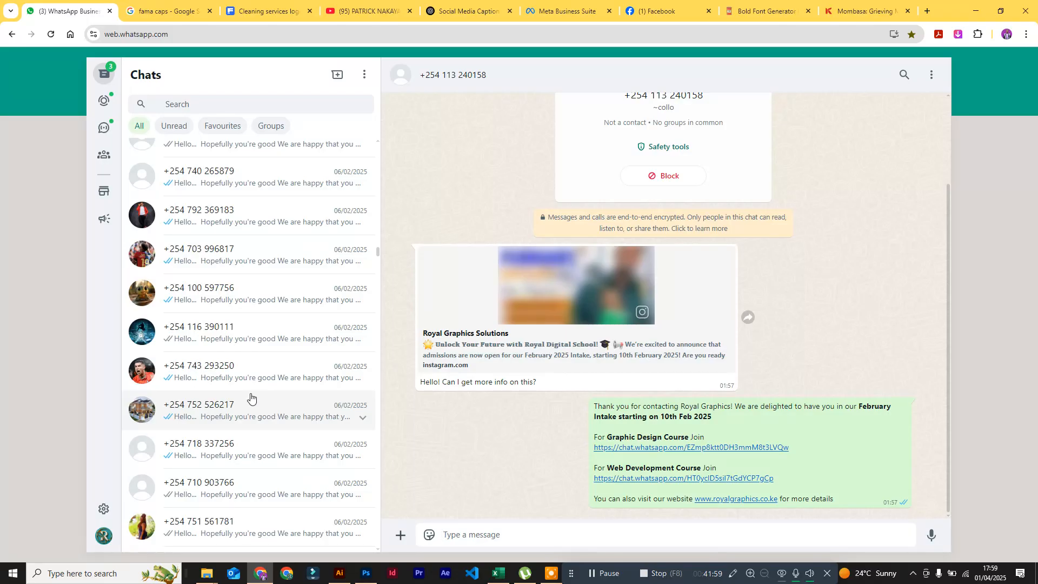
pyautogui.scroll(-6, 251, 399)
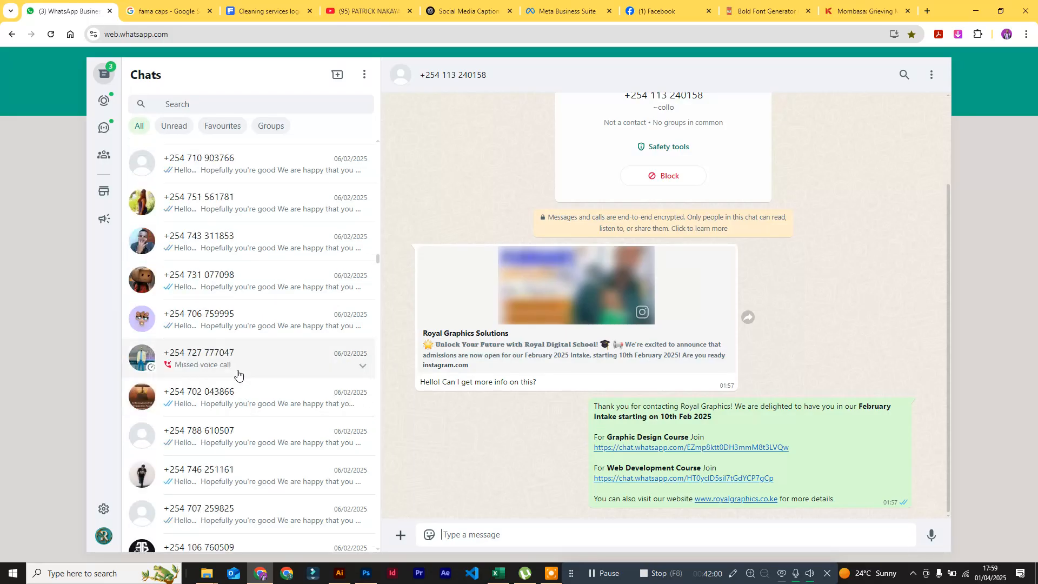
pyautogui.scroll(-3, 238, 365)
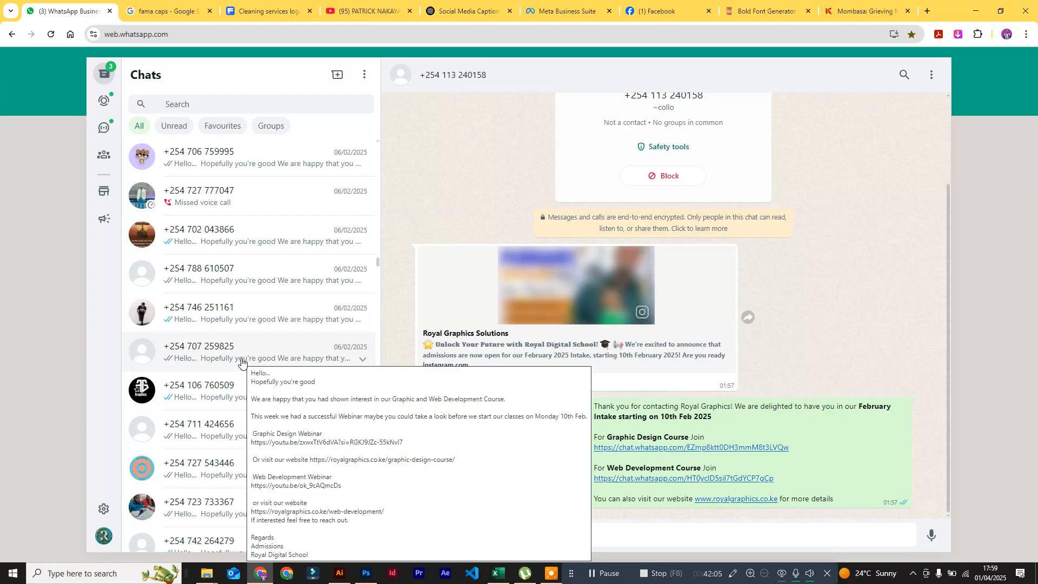
pyautogui.scroll(-4, 239, 331)
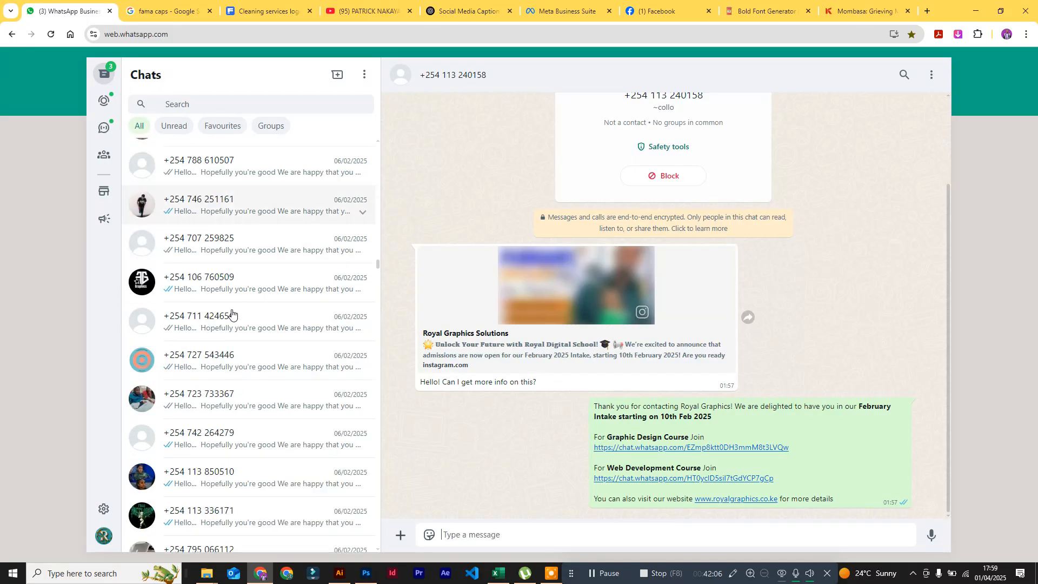
pyautogui.scroll(-1, 234, 330)
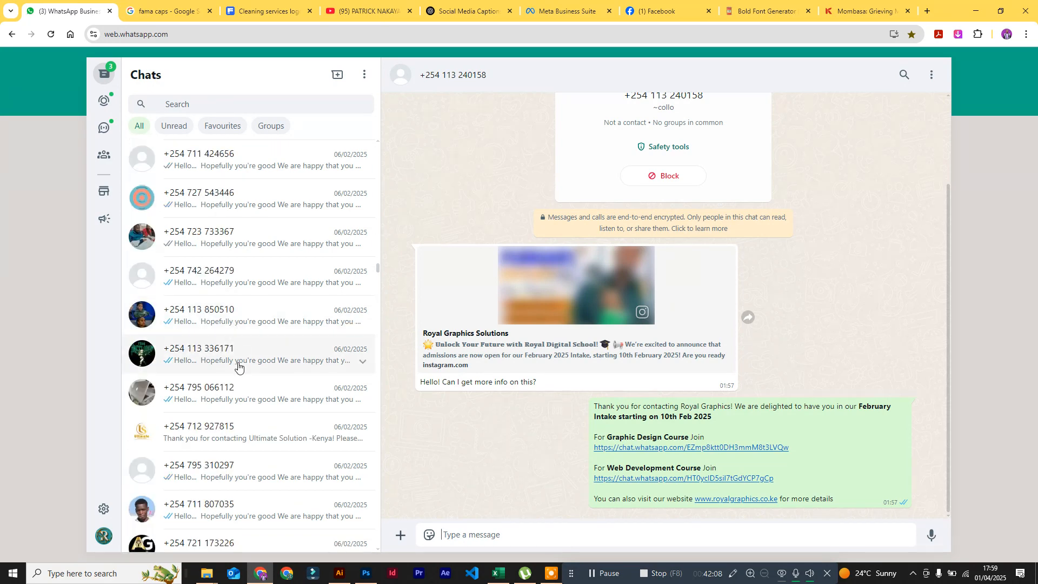
pyautogui.scroll(-2, 238, 362)
pyautogui.scroll(-1, 238, 367)
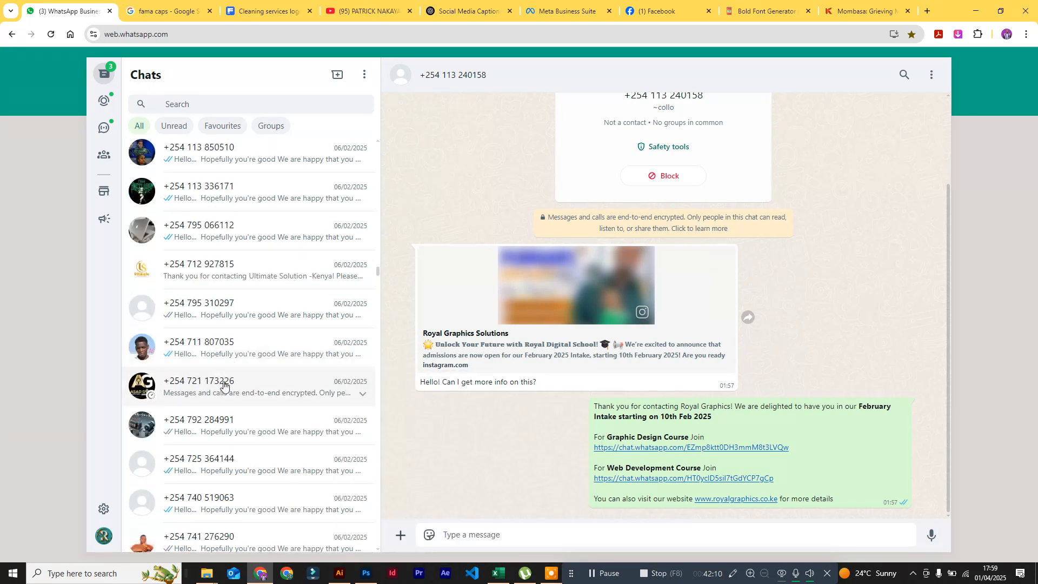
pyautogui.scroll(-3, 234, 404)
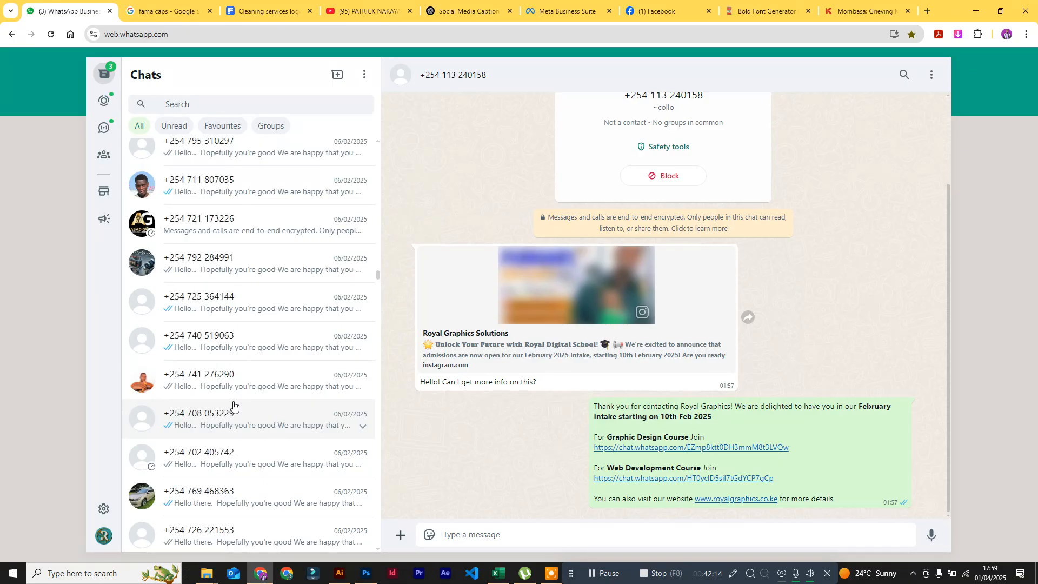
pyautogui.scroll(-5, 234, 405)
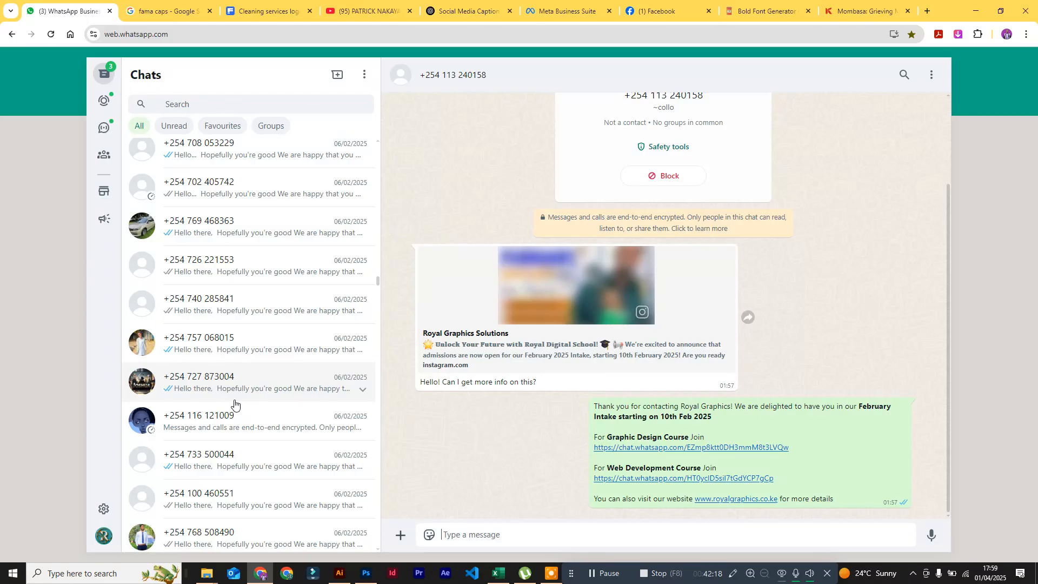
pyautogui.scroll(-6, 236, 402)
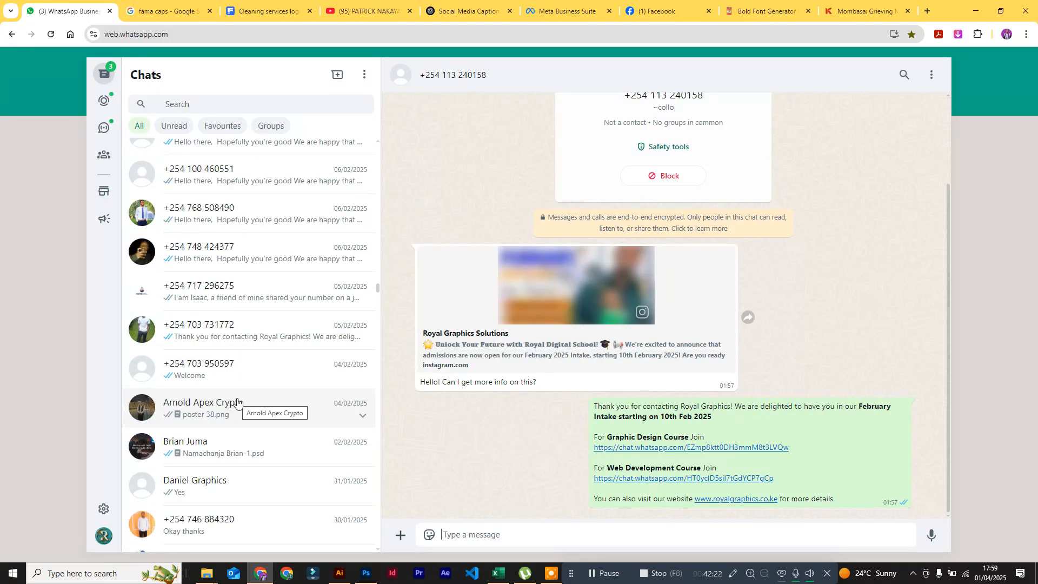
pyautogui.scroll(-15, 237, 401)
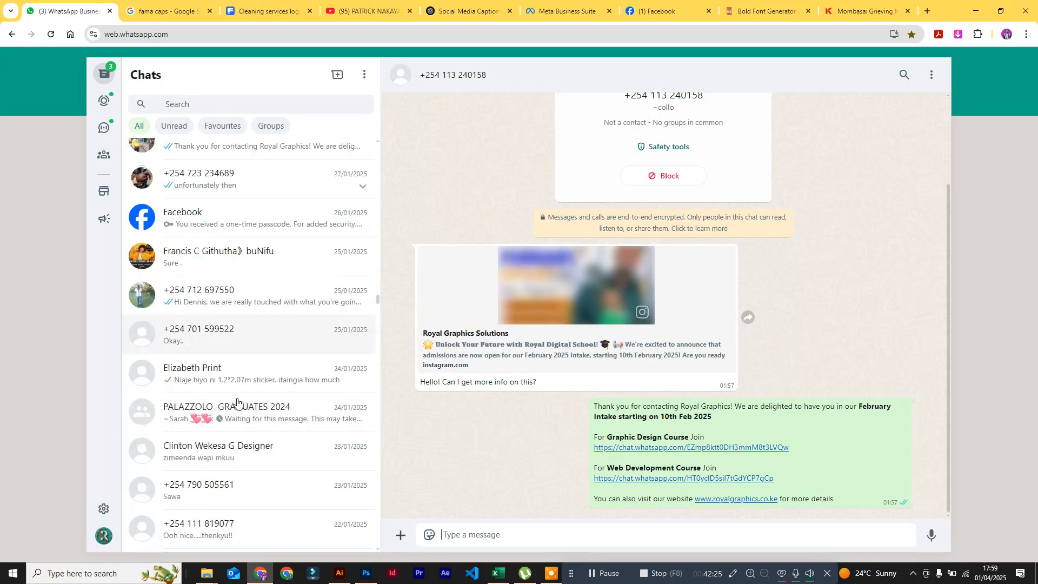
# Step: Return to the early February chats and open enquiries from 07/02/2025 and 06/02/2025 to examine the ad messages and follow-ups
pyautogui.scroll(20, 237, 401)
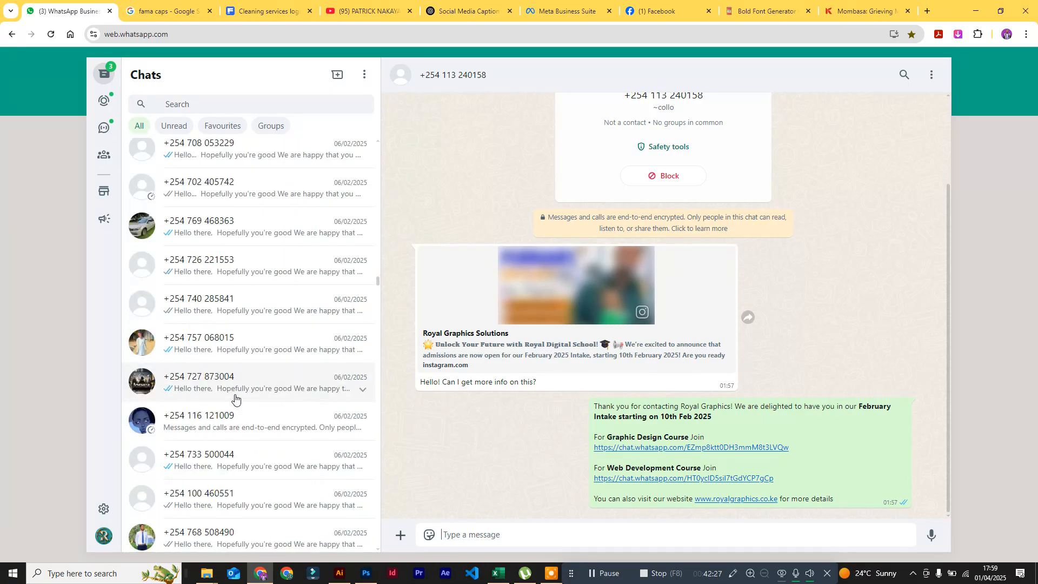
pyautogui.scroll(10, 235, 399)
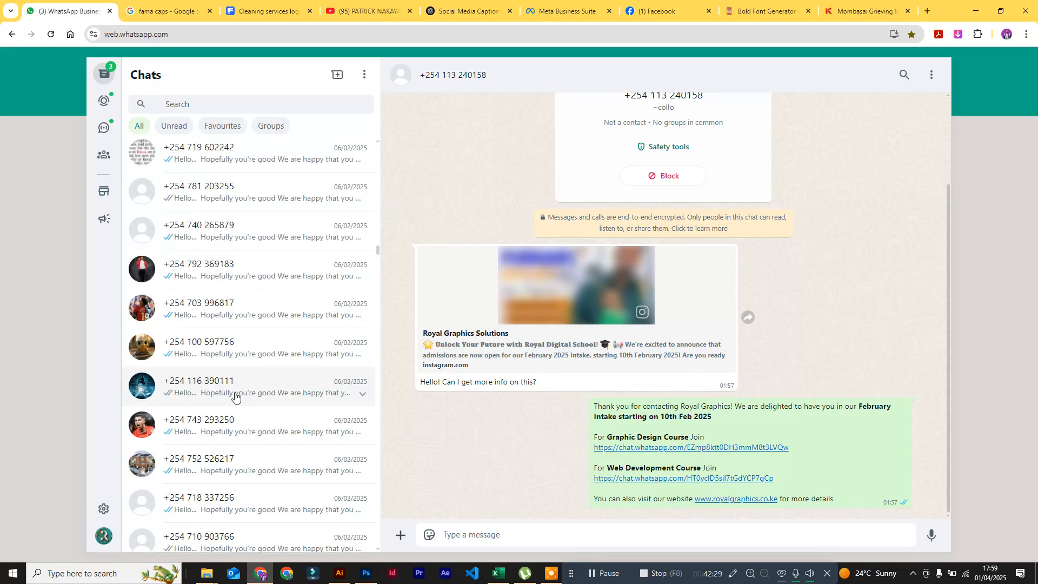
pyautogui.scroll(5, 235, 398)
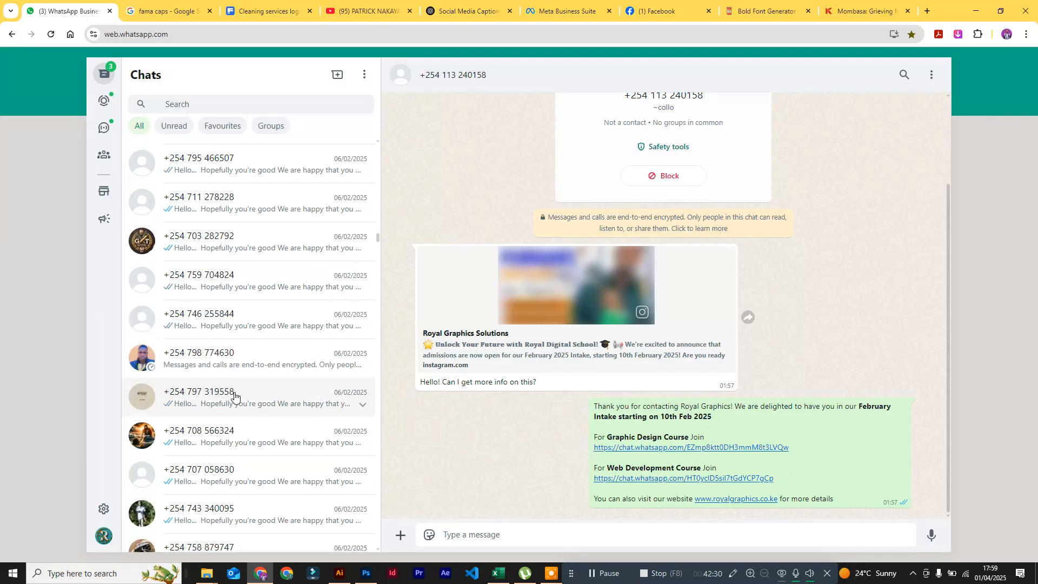
pyautogui.scroll(10, 235, 396)
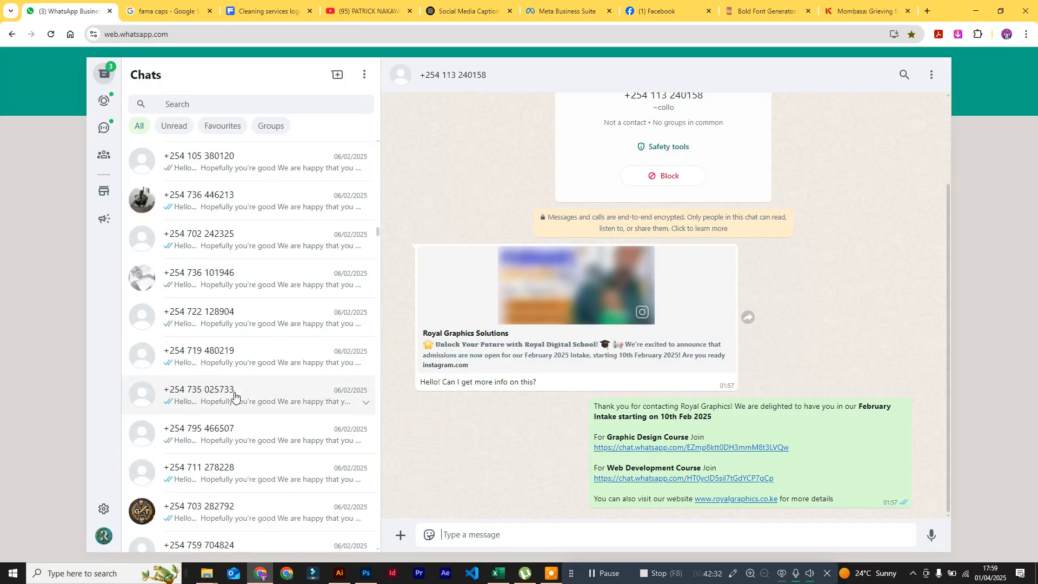
pyautogui.scroll(-5, 246, 388)
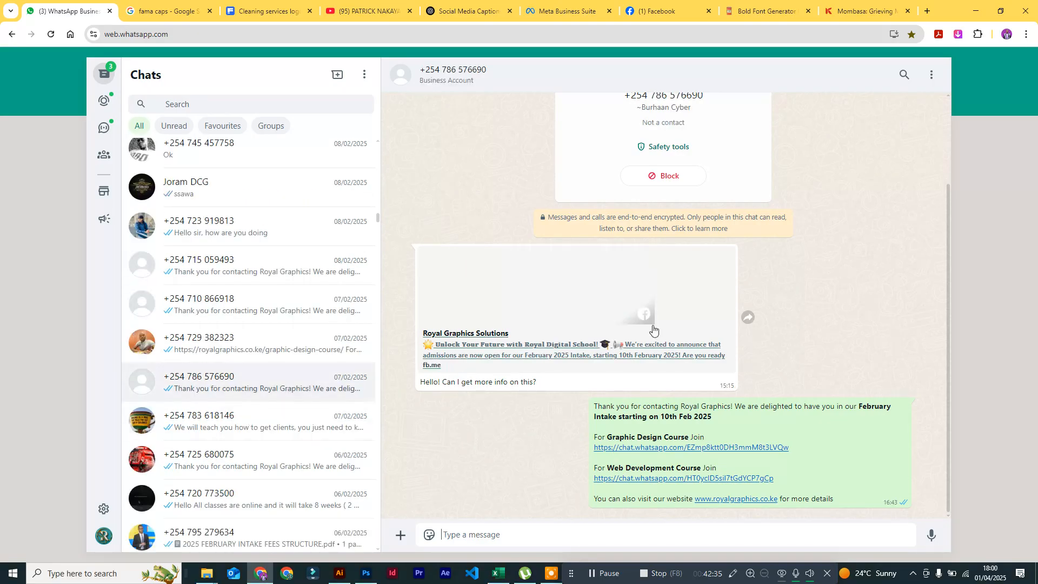
pyautogui.click(236, 431)
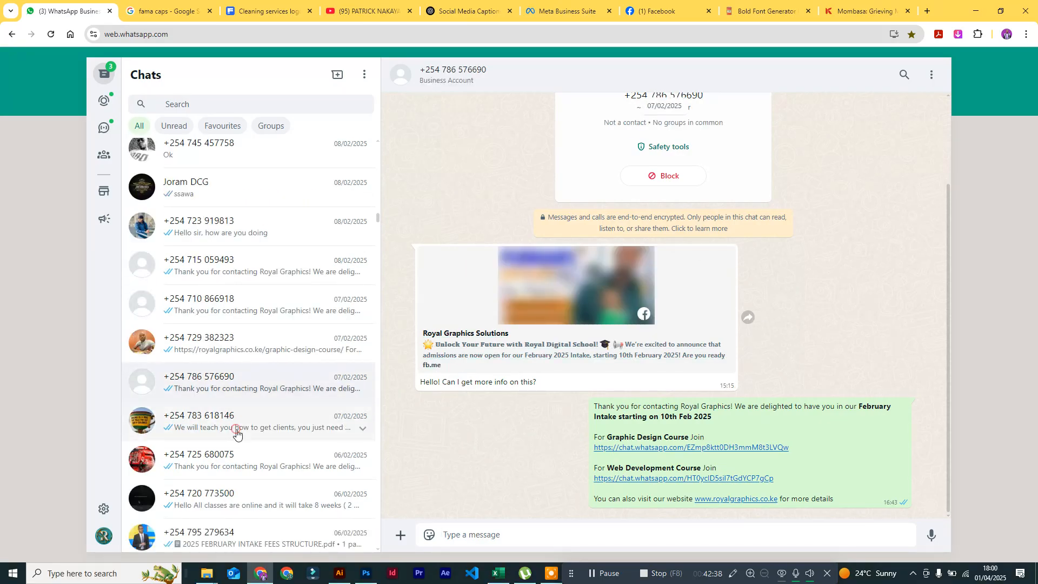
pyautogui.scroll(10, 602, 228)
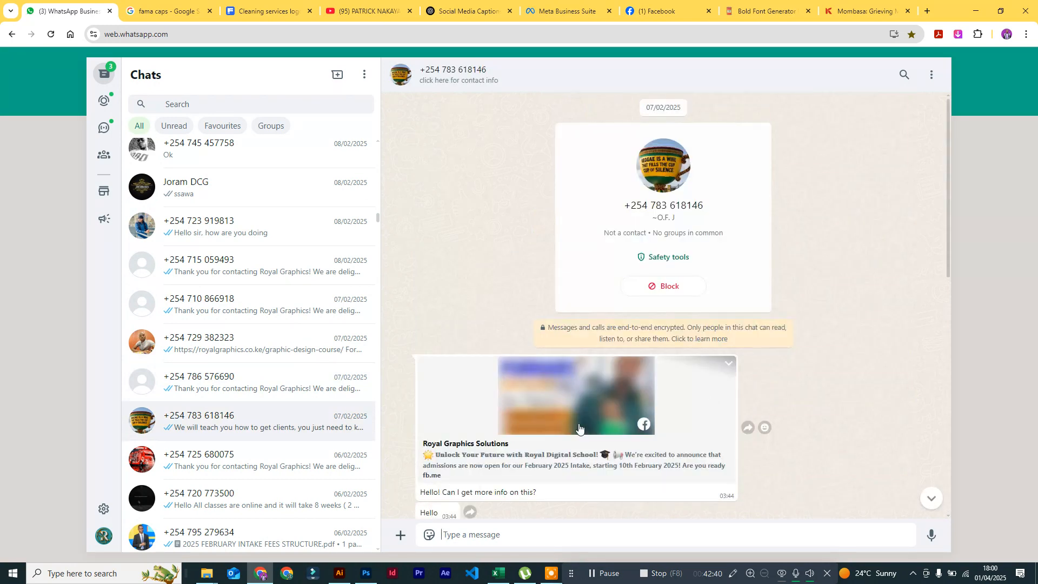
pyautogui.scroll(-5, 260, 462)
pyautogui.scroll(-1, 254, 411)
pyautogui.click(246, 363)
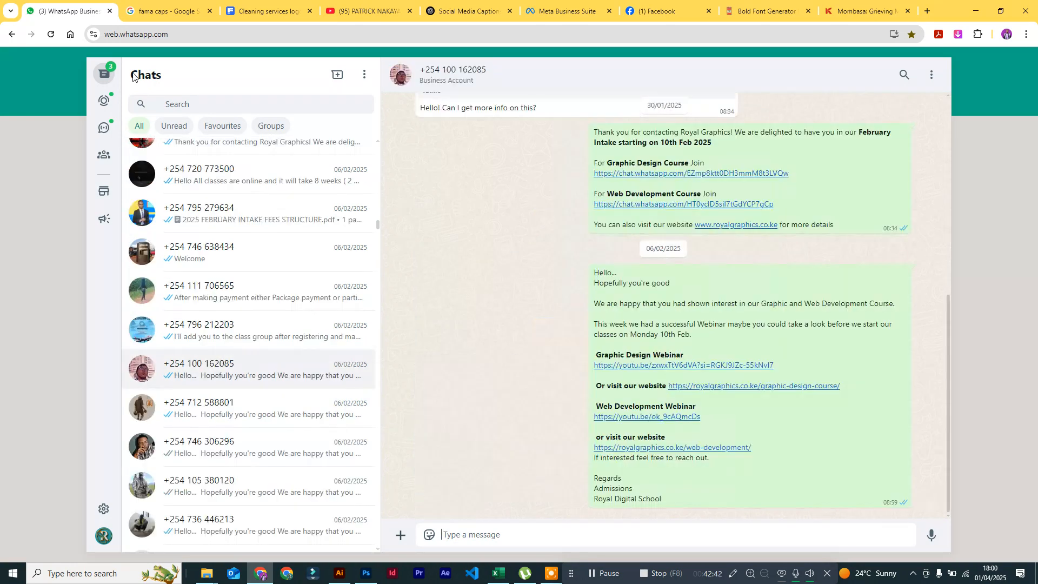
# Step: Return to the newest chats and open the pinned groups GRAPHICS COHORT 3 FEB INTAKE and WEB DEV' COHORT 1
pyautogui.scroll(10, 273, 352)
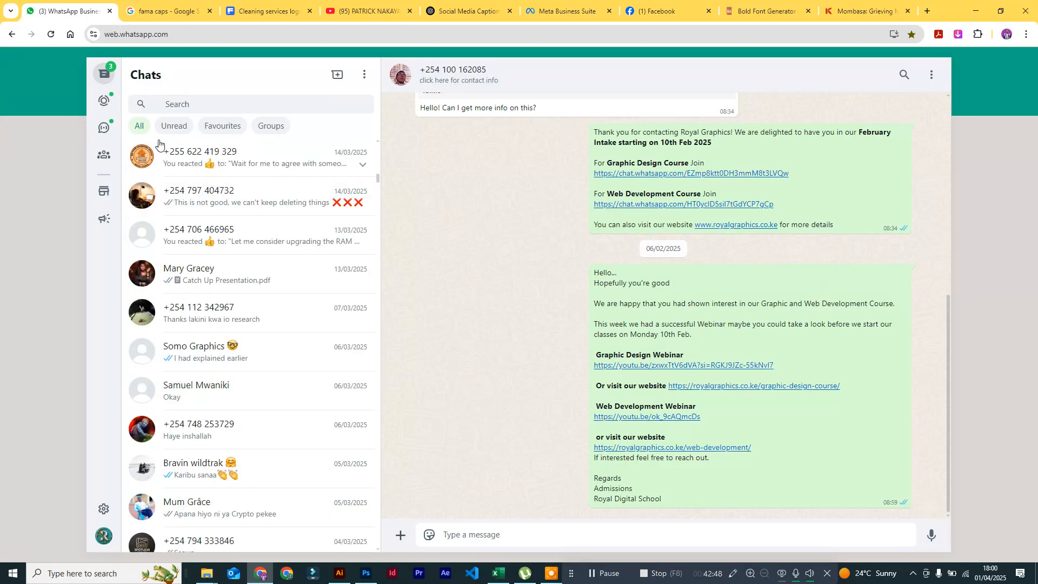
pyautogui.scroll(15, 231, 258)
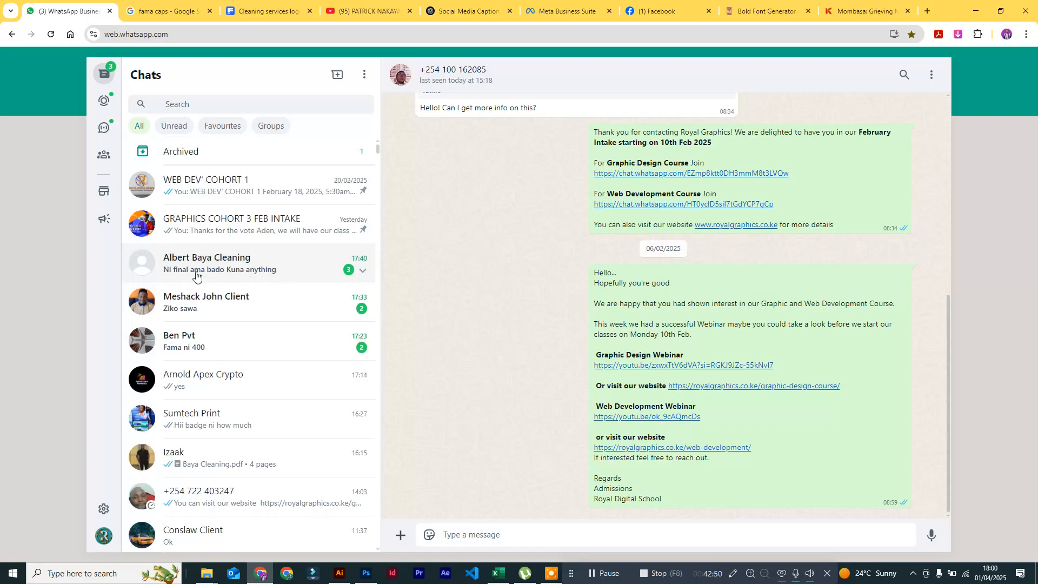
pyautogui.click(219, 230)
pyautogui.click(218, 190)
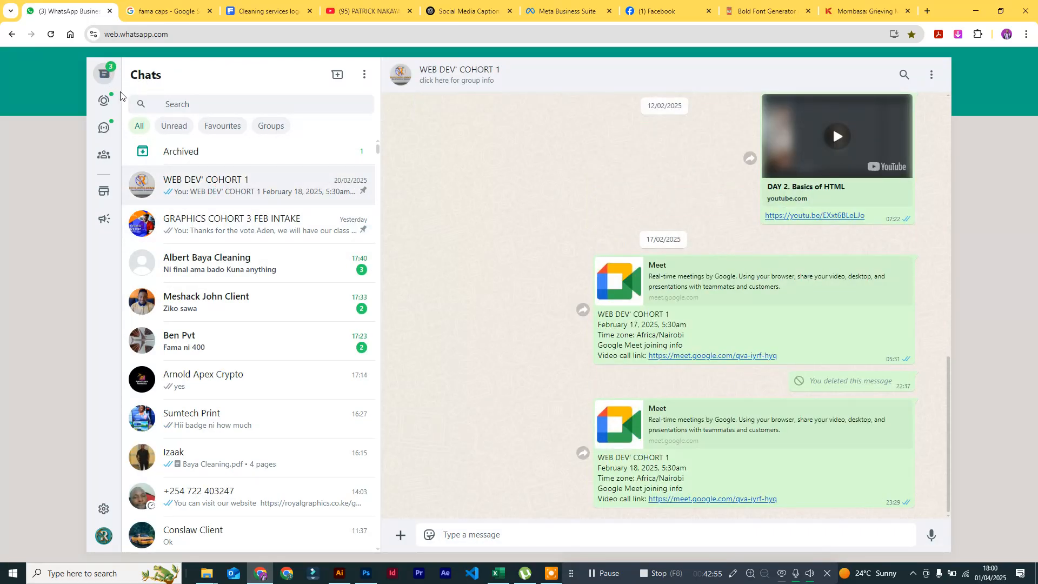
# Step: Look through the Status, Channels, Communities and Business tools sections of WhatsApp Business
pyautogui.click(104, 101)
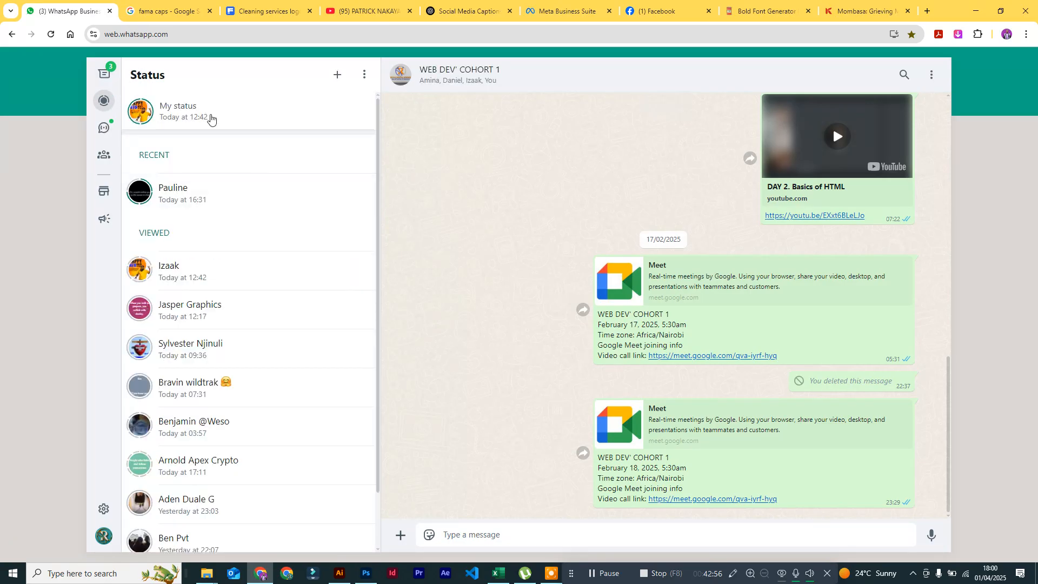
pyautogui.click(103, 128)
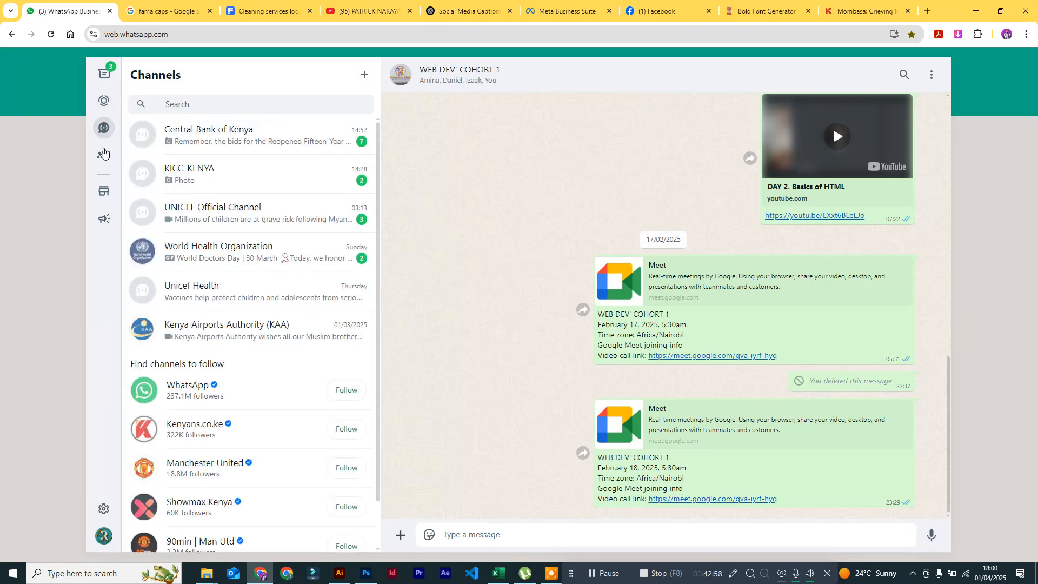
pyautogui.click(104, 154)
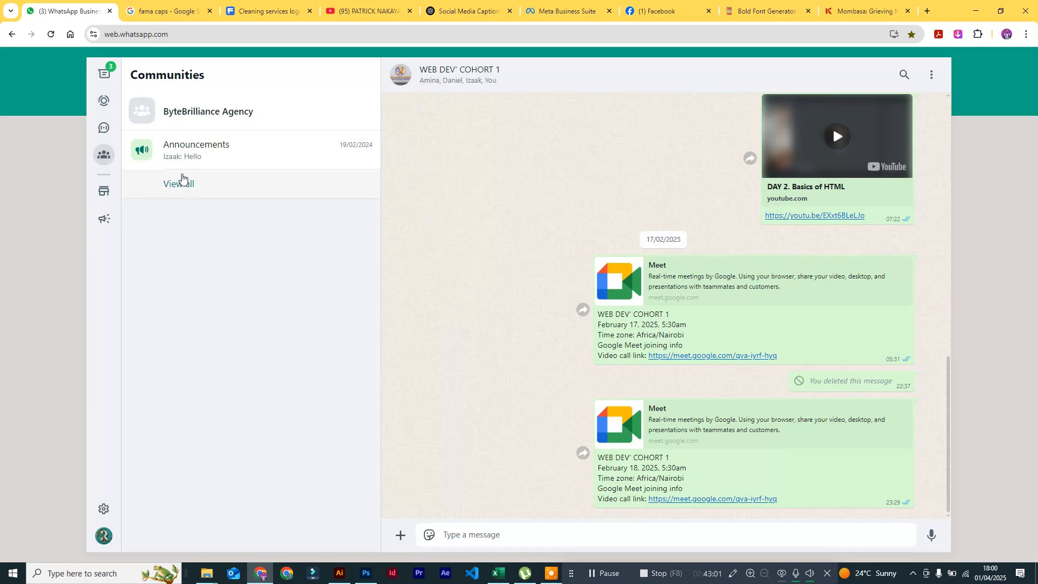
pyautogui.click(103, 191)
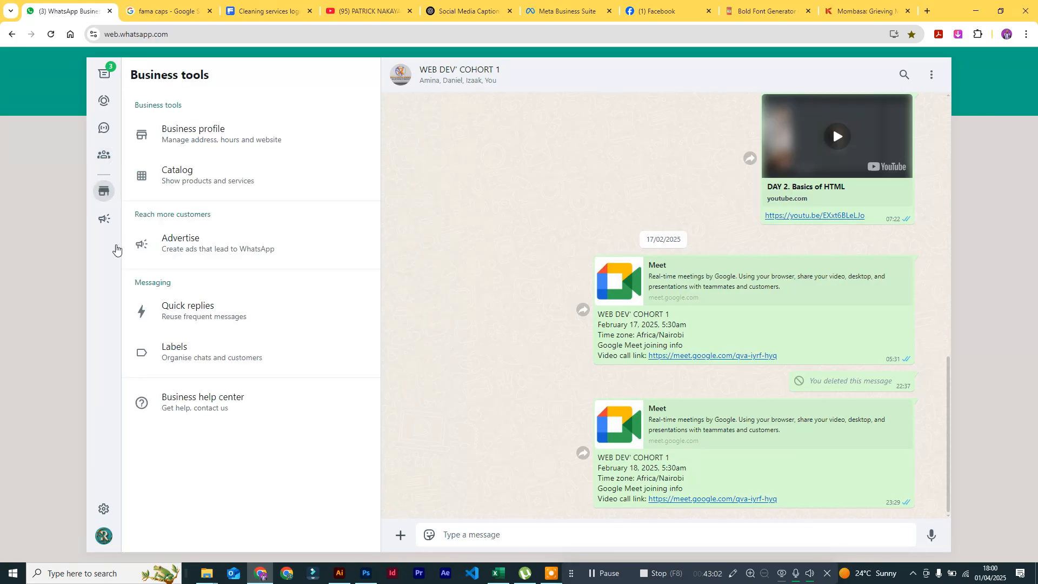
# Step: Open the business tools from the account settings and view the saved quick replies
pyautogui.click(103, 510)
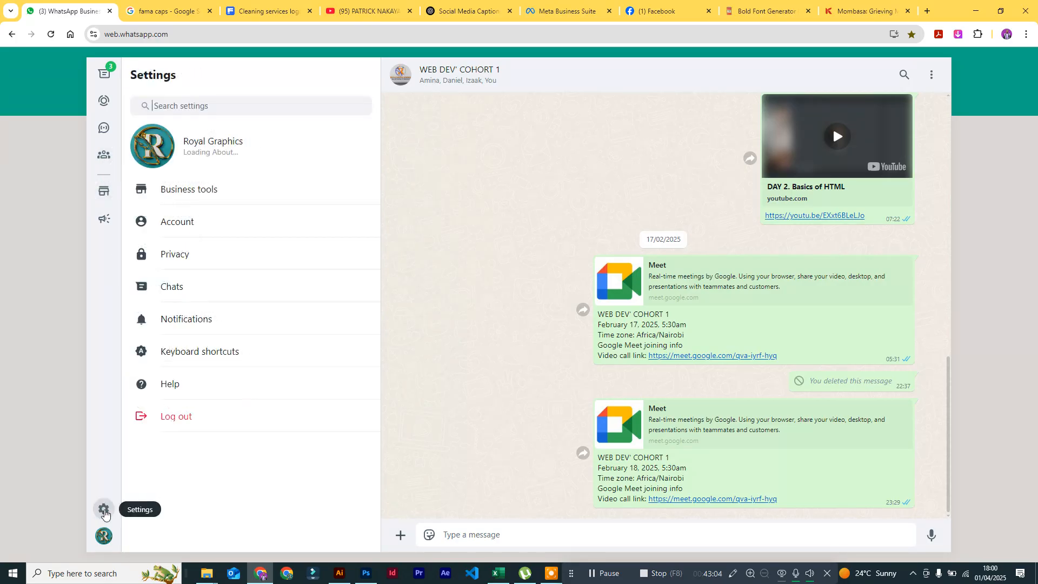
pyautogui.click(236, 193)
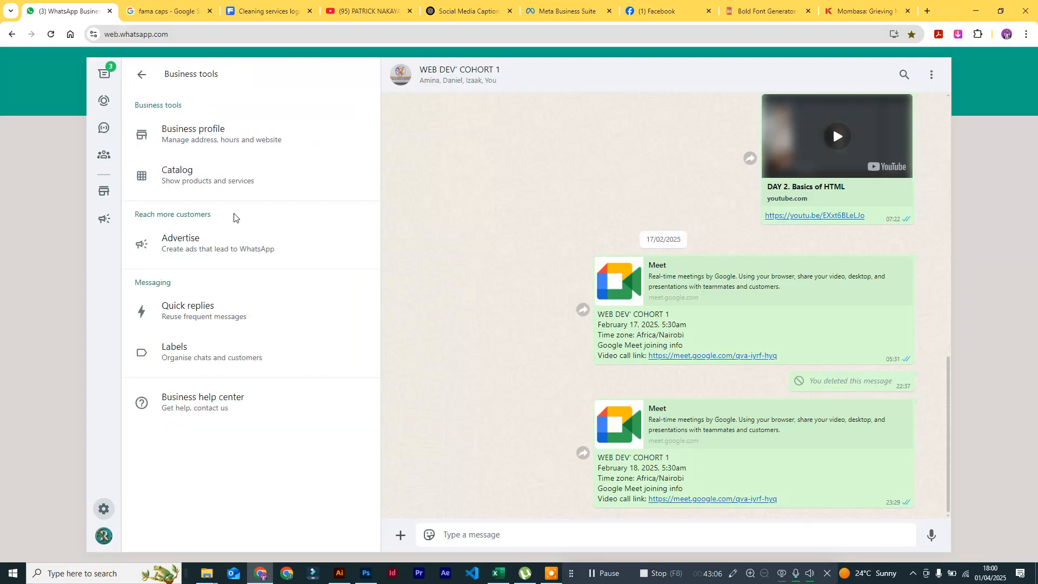
pyautogui.click(229, 320)
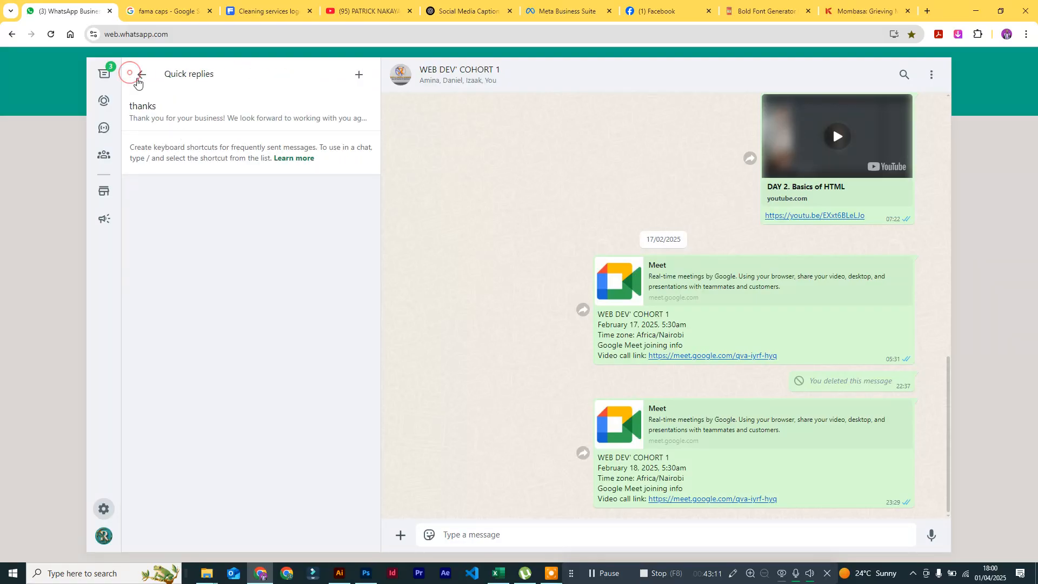
# Step: Return to the chats list and open the 08/02/2025 enquiry below the DMA chat to examine its ad message and welcome reply
pyautogui.click(140, 75)
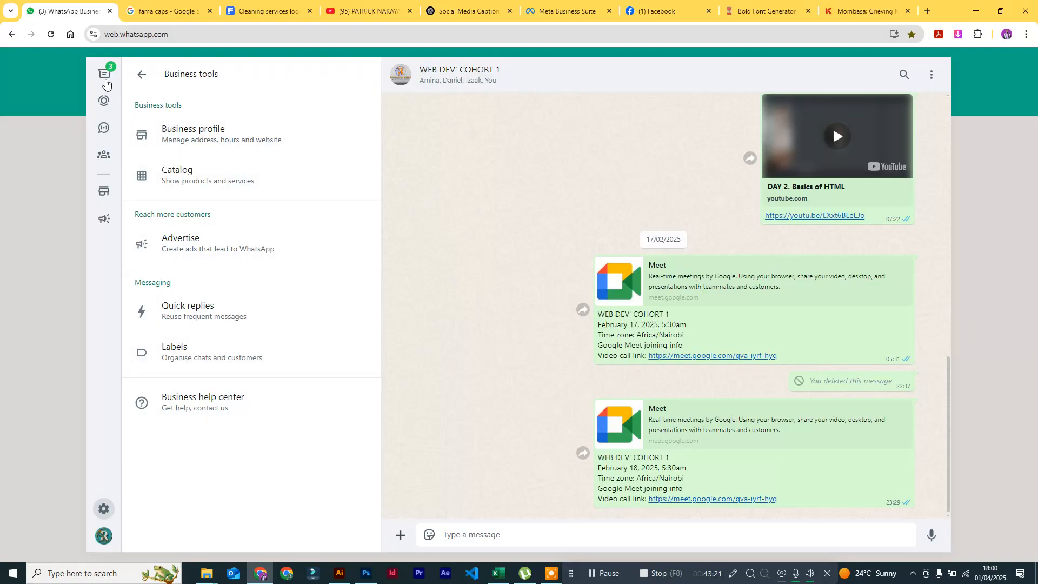
pyautogui.click(104, 74)
pyautogui.scroll(-15, 229, 400)
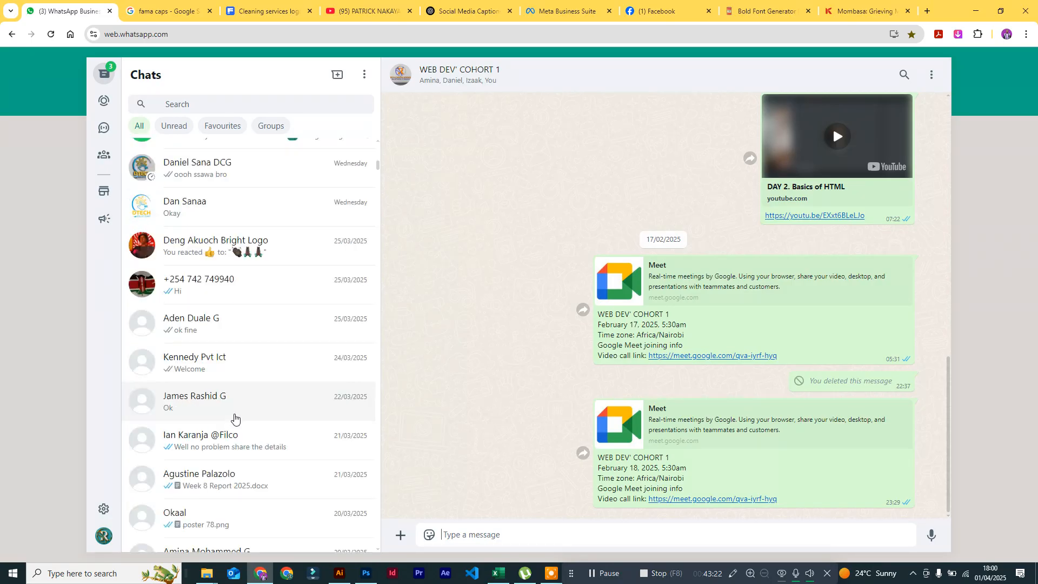
pyautogui.scroll(-10, 234, 418)
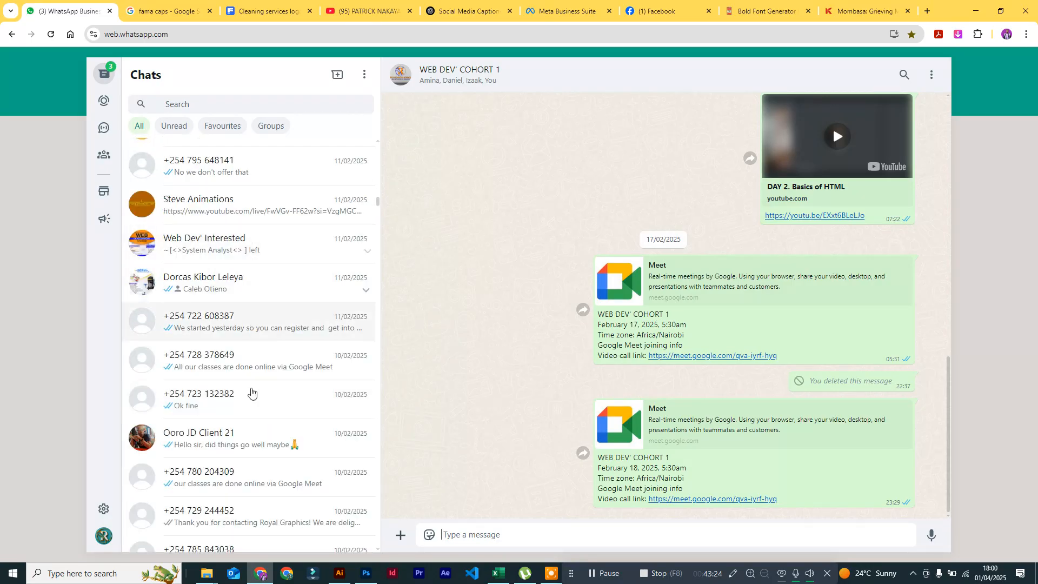
pyautogui.scroll(-2, 253, 419)
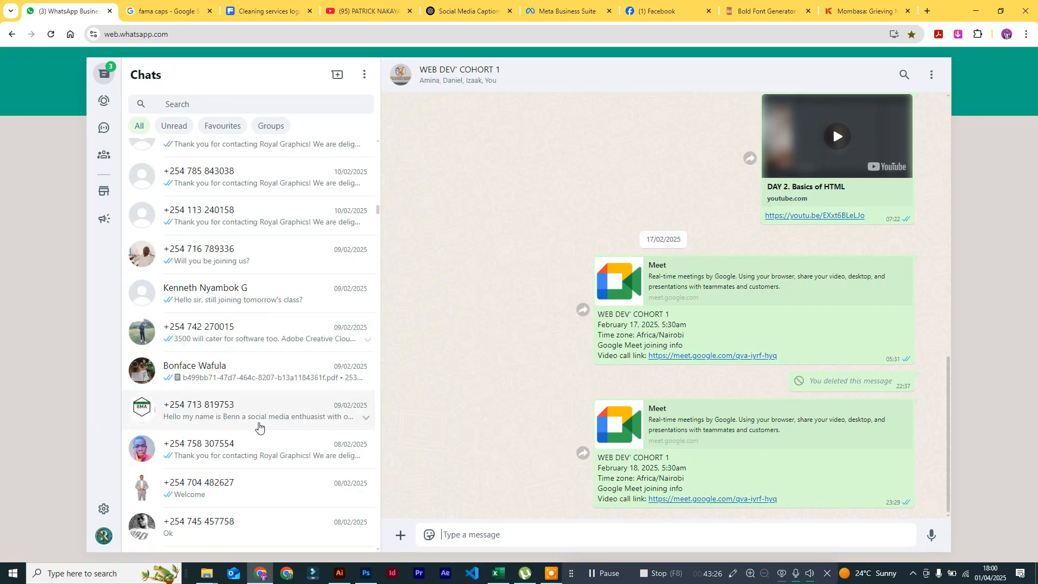
pyautogui.click(254, 453)
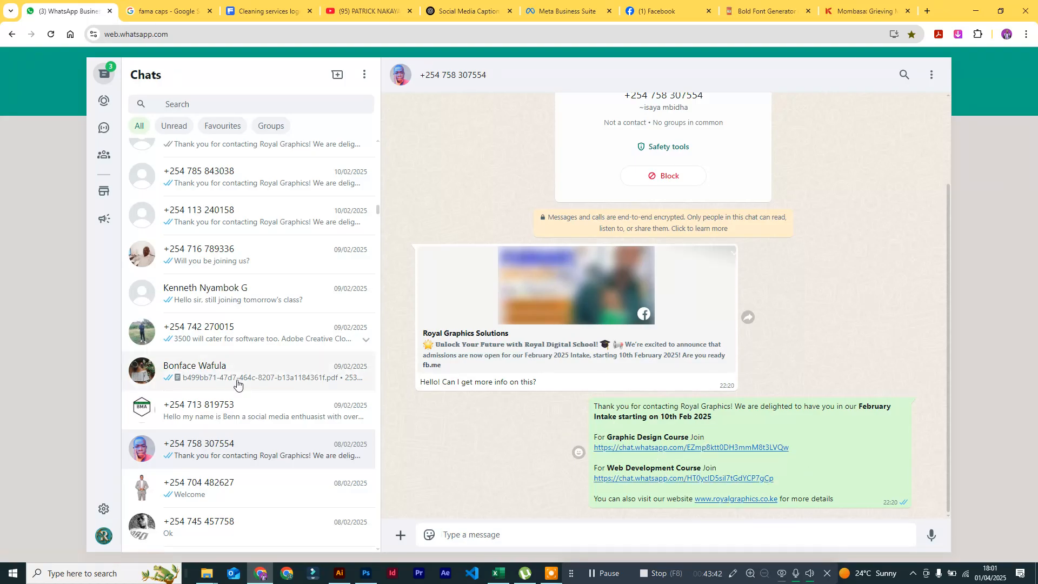
# Step: Return to the Facebook Ad Centre, switch from the Royal Graphics Solutions page to the personal profile and dismiss the views metric tip
pyautogui.click(660, 11)
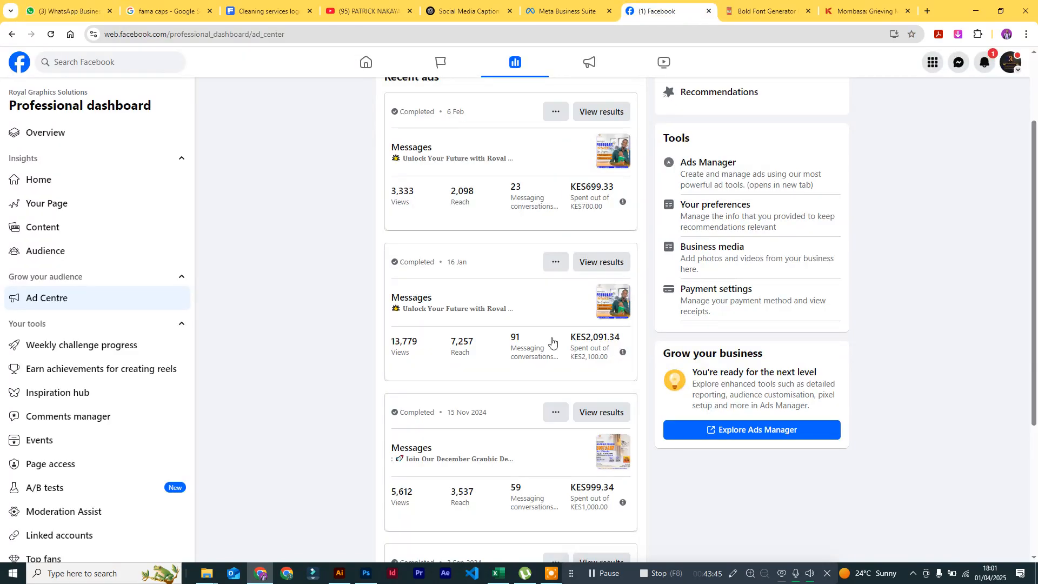
pyautogui.scroll(2, 567, 329)
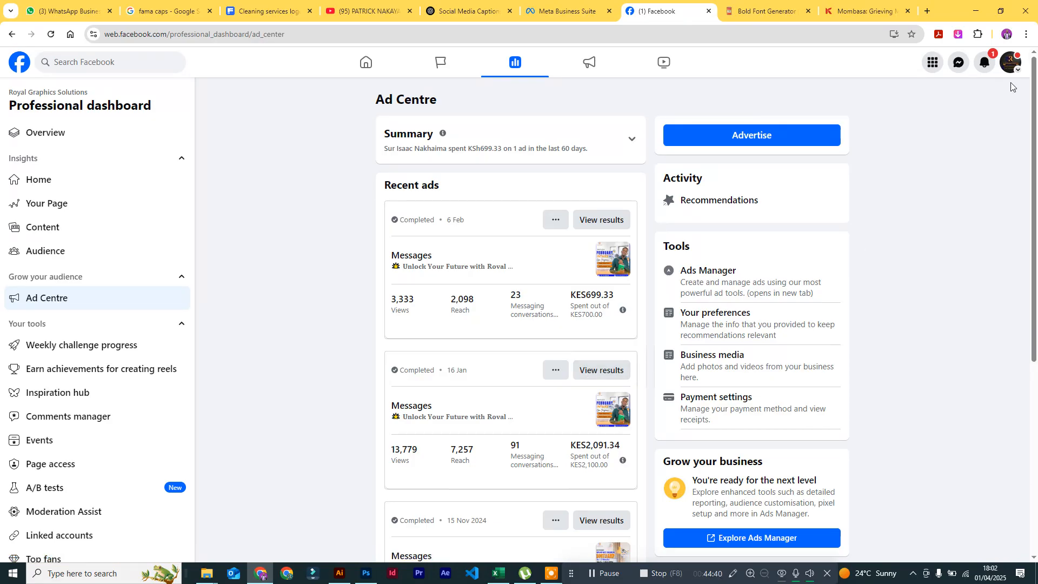
pyautogui.click(1011, 62)
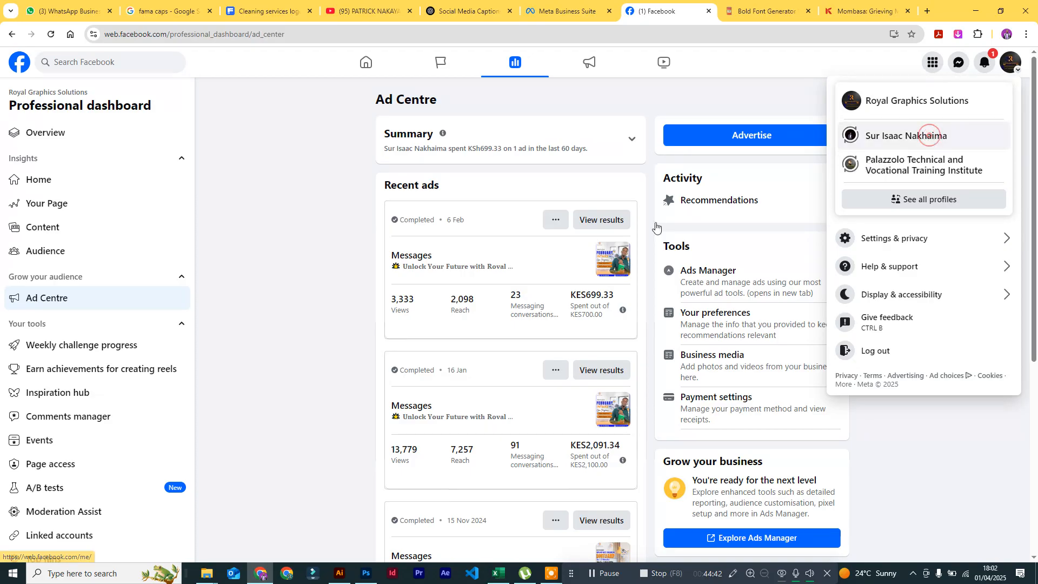
pyautogui.click(911, 135)
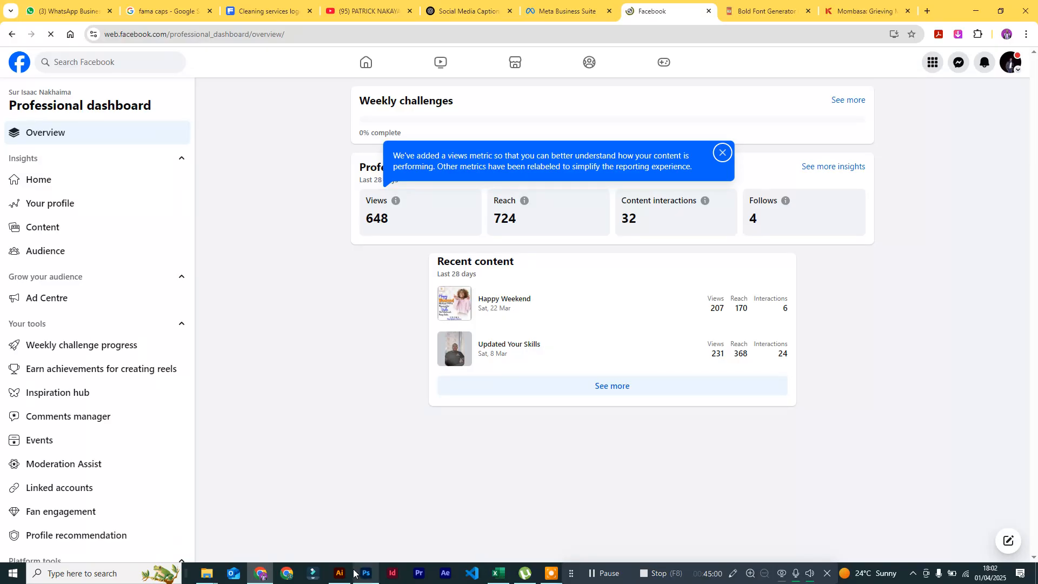
pyautogui.click(390, 572)
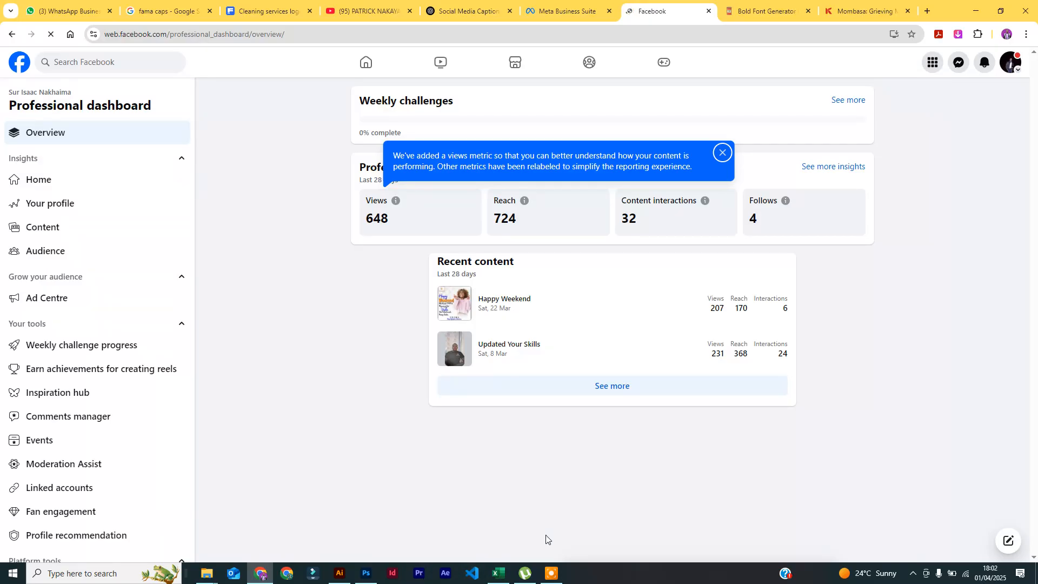
pyautogui.click(722, 153)
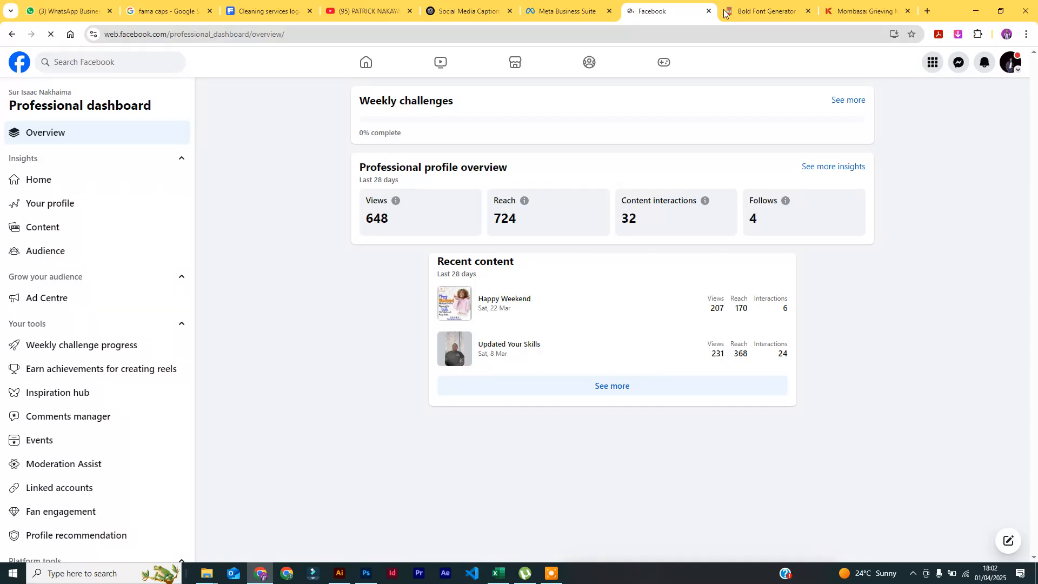
# Step: Open the Royal Graphics website in a new browser tab and go to the Royal Digital School's graphic design course page
pyautogui.click(928, 12)
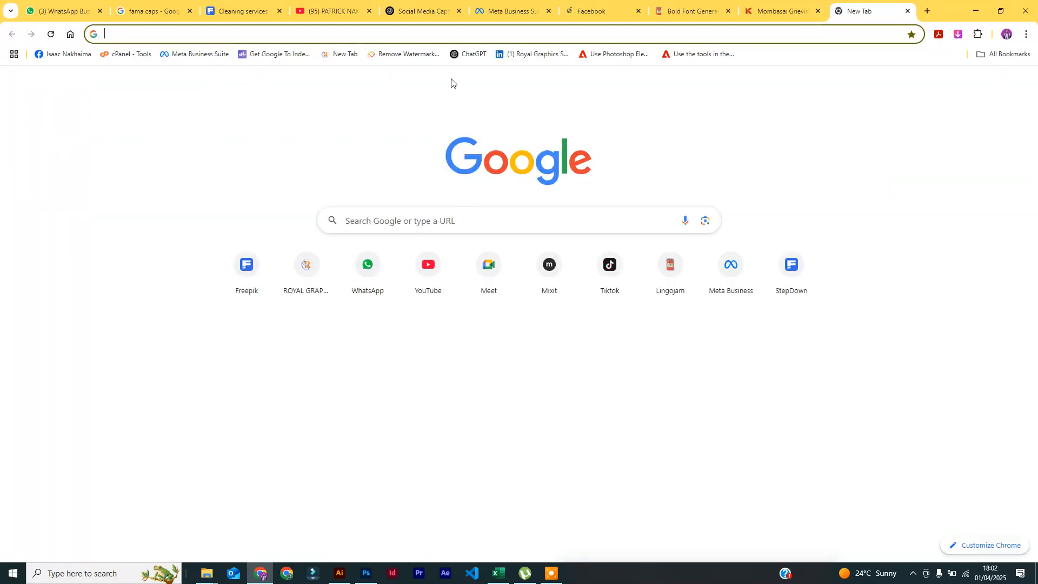
pyautogui.click(325, 55)
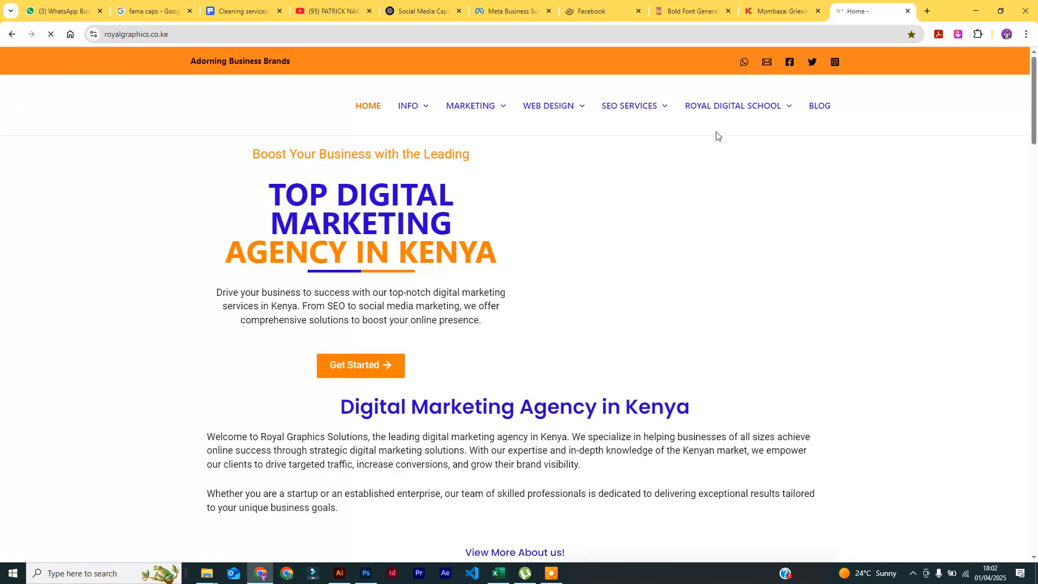
pyautogui.click(748, 148)
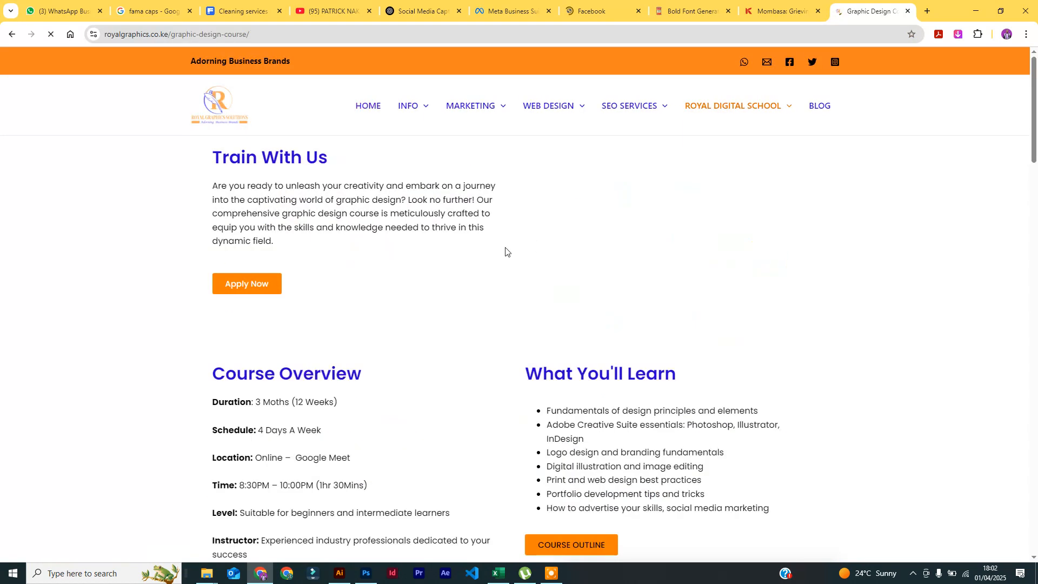
# Step: Open the graphic design course outline PDF and read through the weekly sessions and prices of the Basic and Intermediate packages
pyautogui.scroll(-3, 557, 398)
pyautogui.click(581, 382)
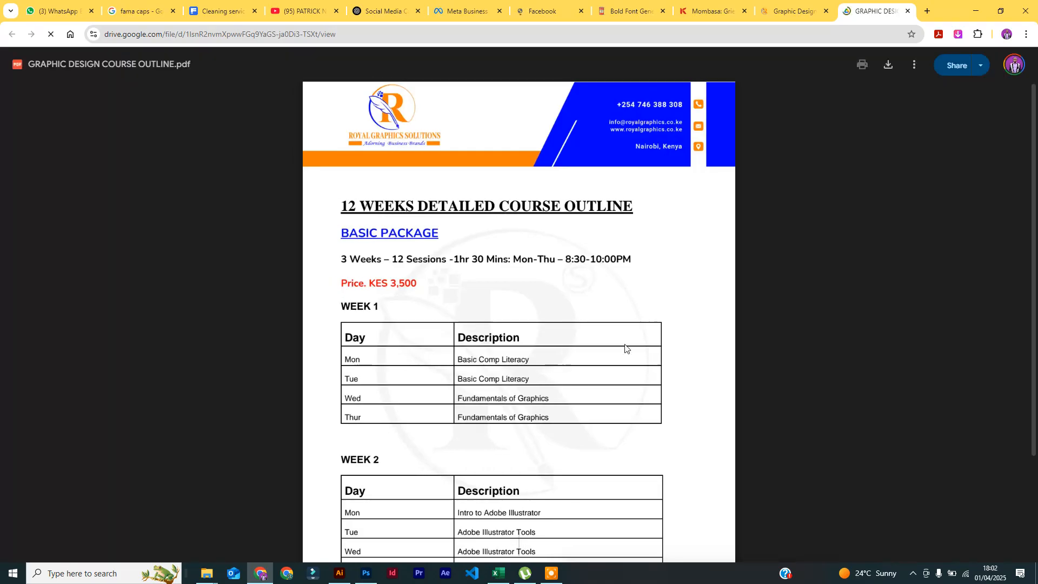
pyautogui.scroll(-3, 715, 381)
pyautogui.scroll(3, 634, 351)
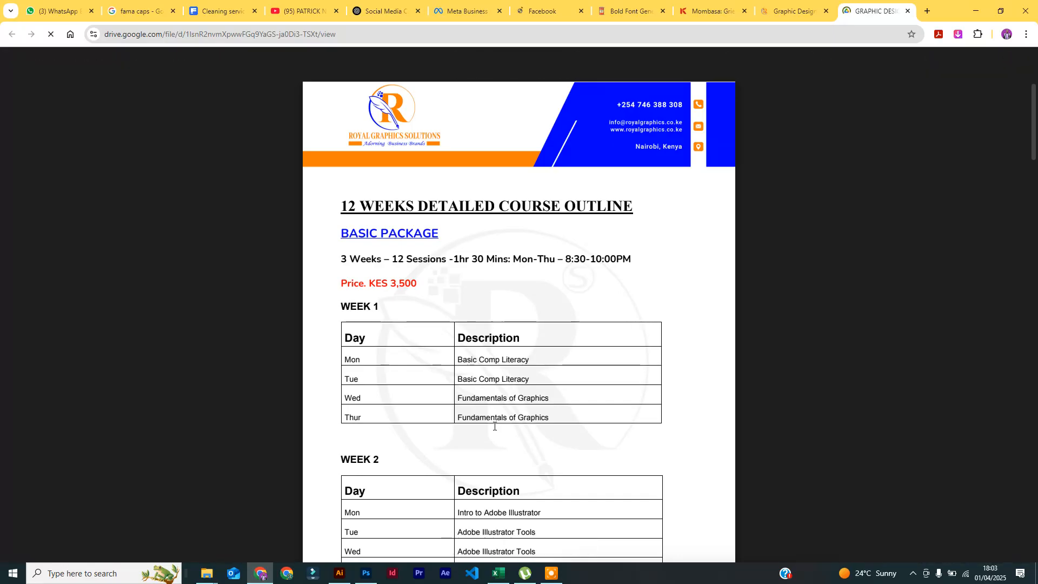
pyautogui.scroll(-2, 494, 425)
pyautogui.scroll(-5, 494, 425)
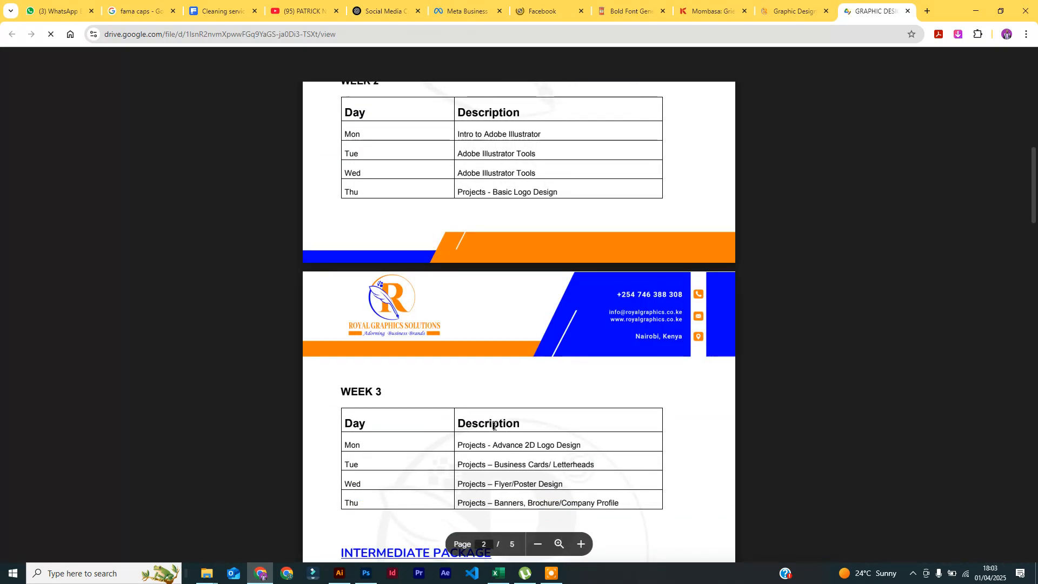
pyautogui.scroll(-5, 494, 425)
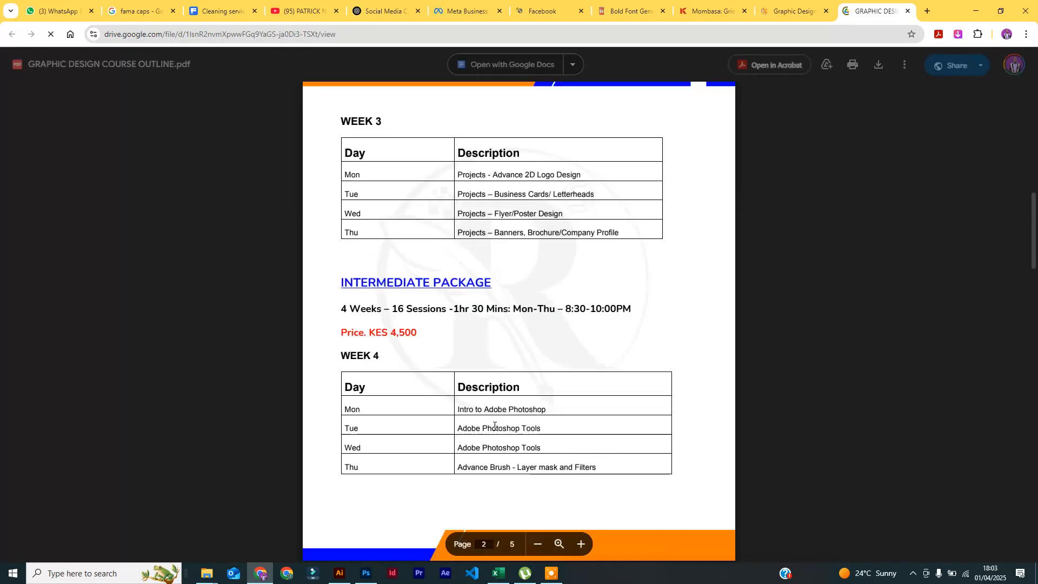